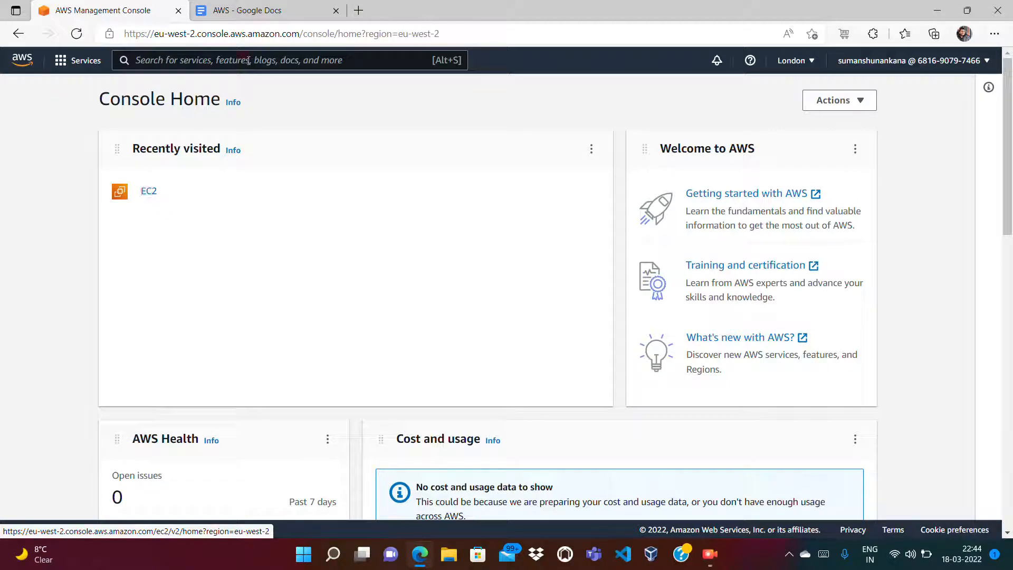
Step: Switch from the AWS console to the 'AWS - Google Docs' notes document
{"action": "left_click", "coordinate": [247, 16]}
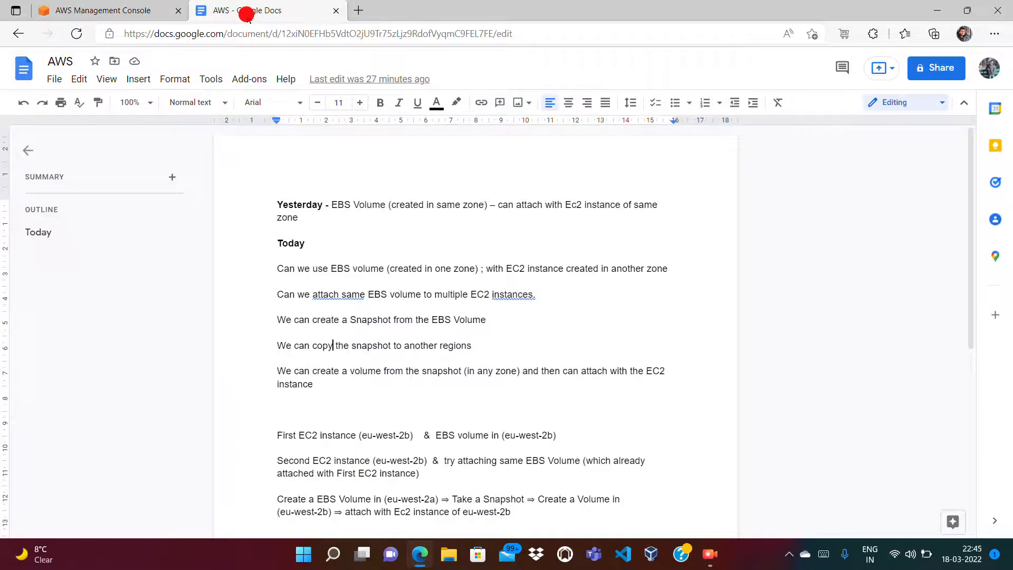
{"action": "left_click", "coordinate": [270, 195]}
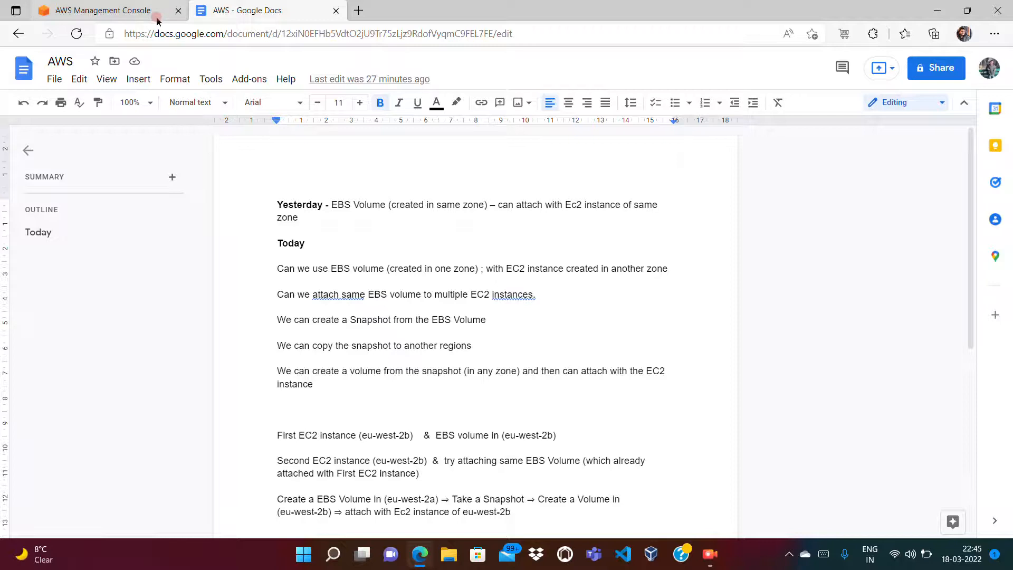
{"action": "mouse_move", "coordinate": [330, 204]}
{"action": "left_mouse_down"}
{"action": "mouse_move", "coordinate": [358, 204]}
{"action": "mouse_move", "coordinate": [349, 210]}
{"action": "left_mouse_up"}
{"action": "left_click", "coordinate": [343, 210]}
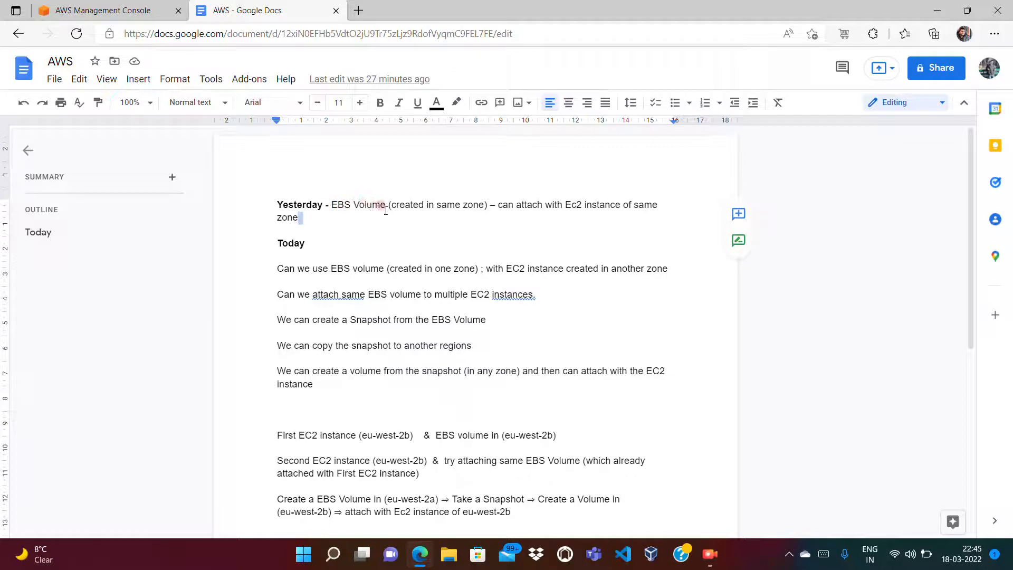
{"action": "left_click", "coordinate": [328, 204]}
{"action": "left_click", "coordinate": [316, 220]}
{"action": "left_click_drag", "start_coordinate": [329, 204], "coordinate": [381, 203]}
{"action": "left_click", "coordinate": [379, 204]}
{"action": "left_click", "coordinate": [335, 207]}
Step: Draft zone notes 'ec2 - zone1', 'Ebs volume - zone' and 'Ebs vol - zone => unable' below Yesterday
{"action": "key", "text": "Return"}
{"action": "key", "text": "Return"}
{"action": "type", "text": "ec2 "}
{"action": "type", "text": "- zone"}
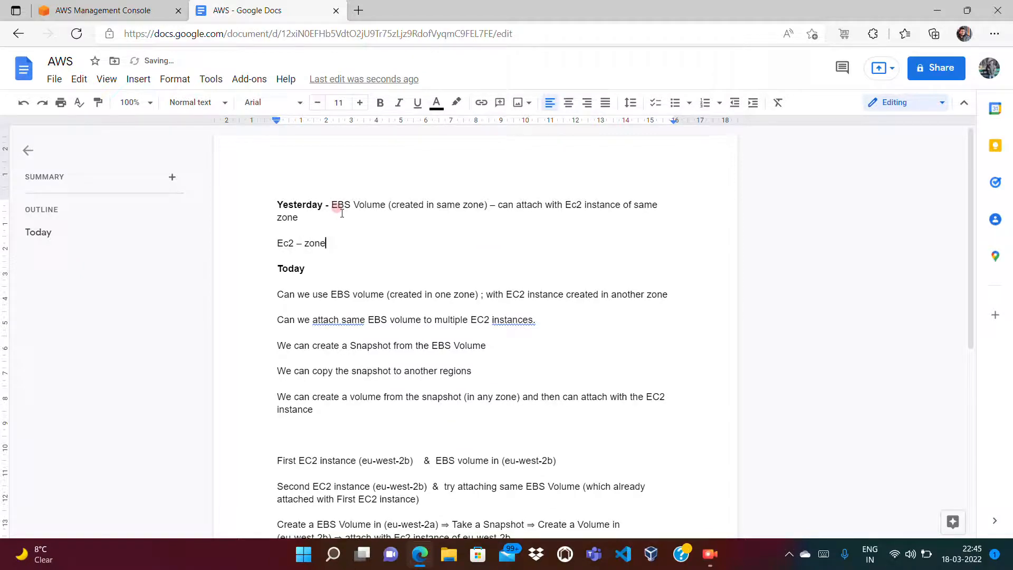
{"action": "type", "text": "1"}
{"action": "key", "text": "Return"}
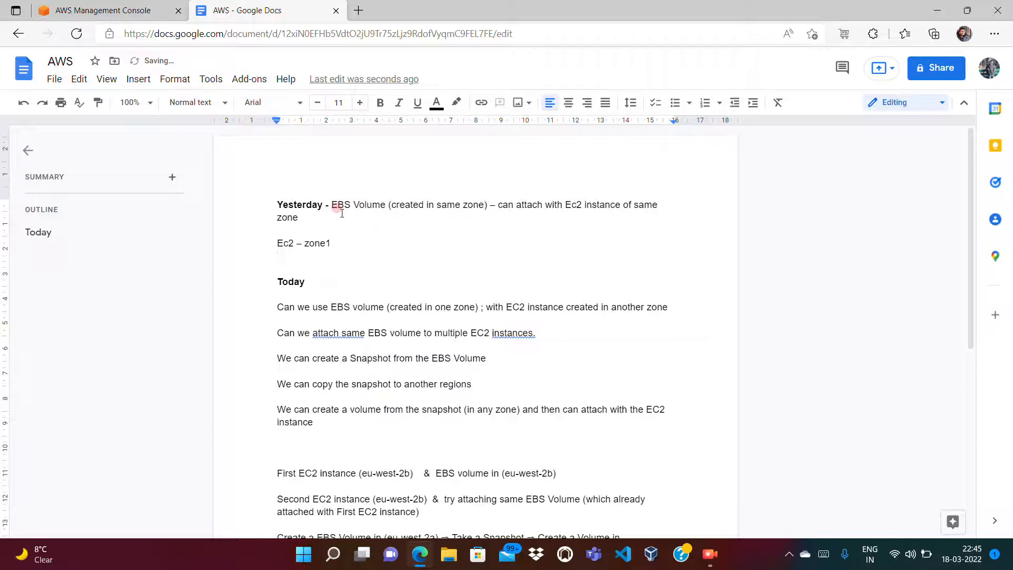
{"action": "type", "text": "Ebs vol"}
{"action": "type", "text": "ume - zone"}
{"action": "type", "text": " -1"}
{"action": "key", "text": "BackSpace"}
{"action": "key", "text": "BackSpace"}
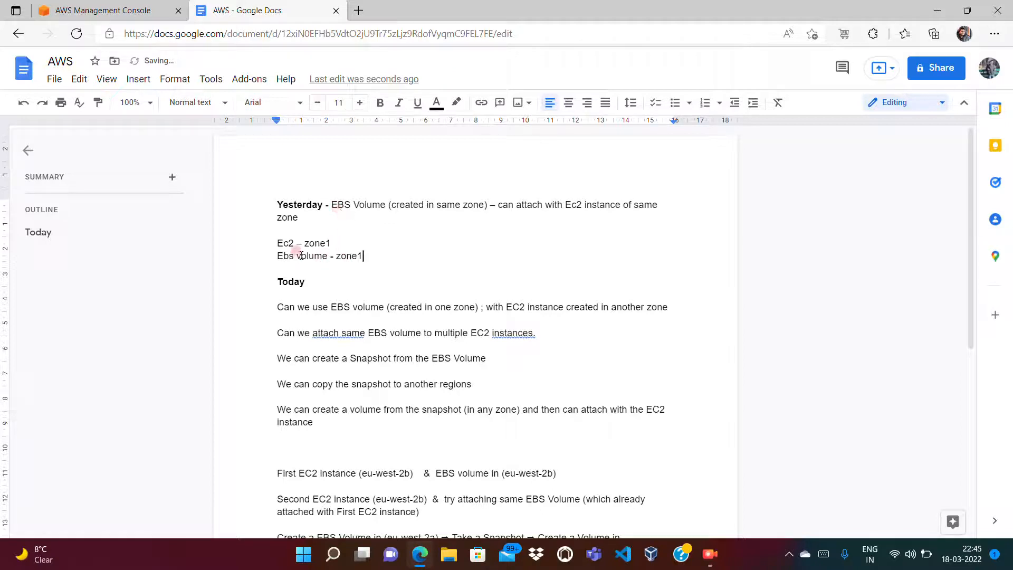
{"action": "key", "text": "Return"}
{"action": "type", "text": "Ebs vol"}
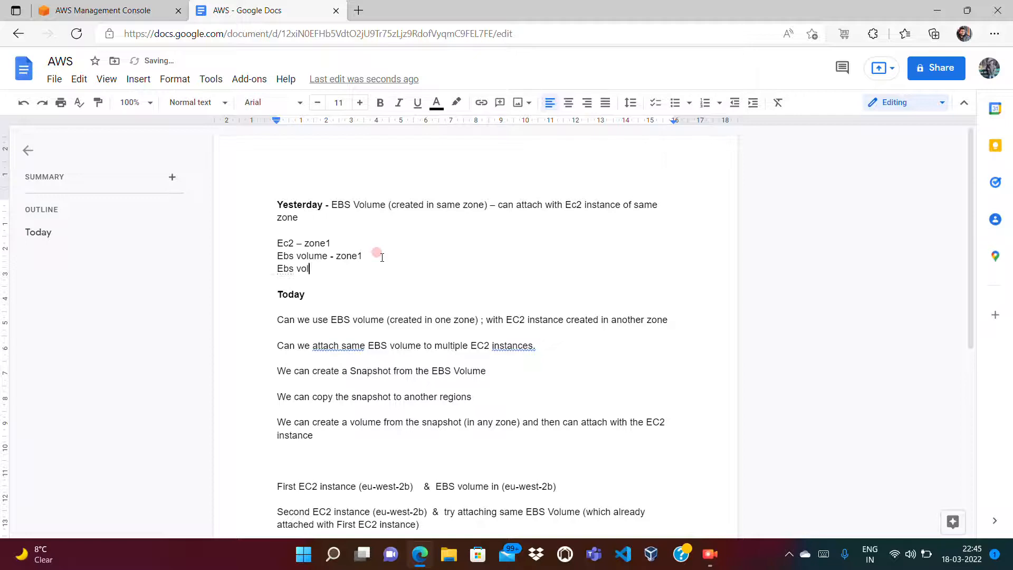
{"action": "type", "text": " - zone => unable"}
Step: Delete the drafted zone lines again, leaving a single empty line
{"action": "double_click", "coordinate": [324, 242]}
{"action": "double_click", "coordinate": [330, 268]}
{"action": "left_click", "coordinate": [383, 278]}
{"action": "left_click_drag", "start_coordinate": [389, 269], "coordinate": [265, 269]}
{"action": "key", "text": "BackSpace"}
{"action": "key", "text": "shift+Up"}
{"action": "key", "text": "shift+Up"}
{"action": "key", "text": "BackSpace"}
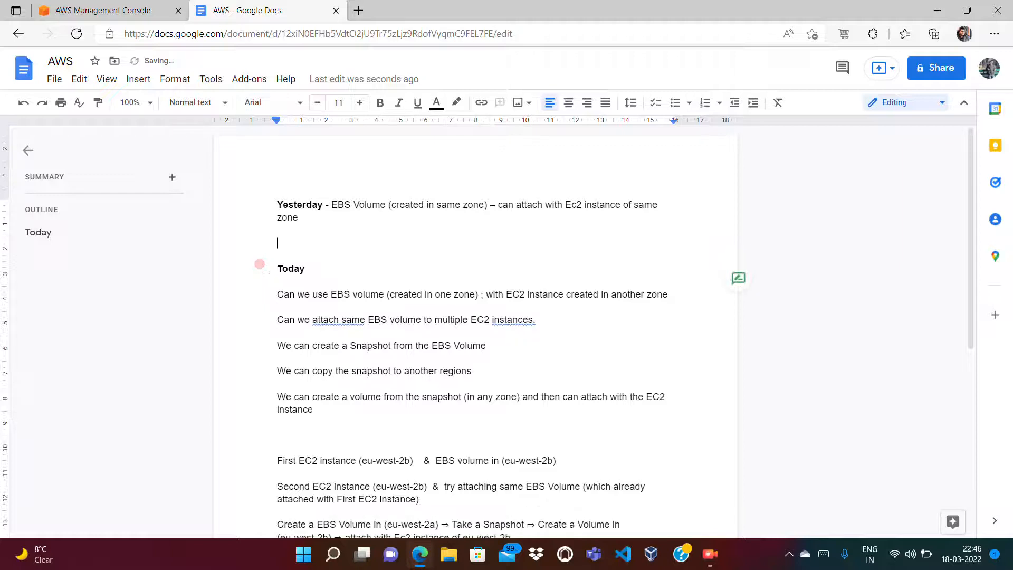
{"action": "key", "text": "BackSpace"}
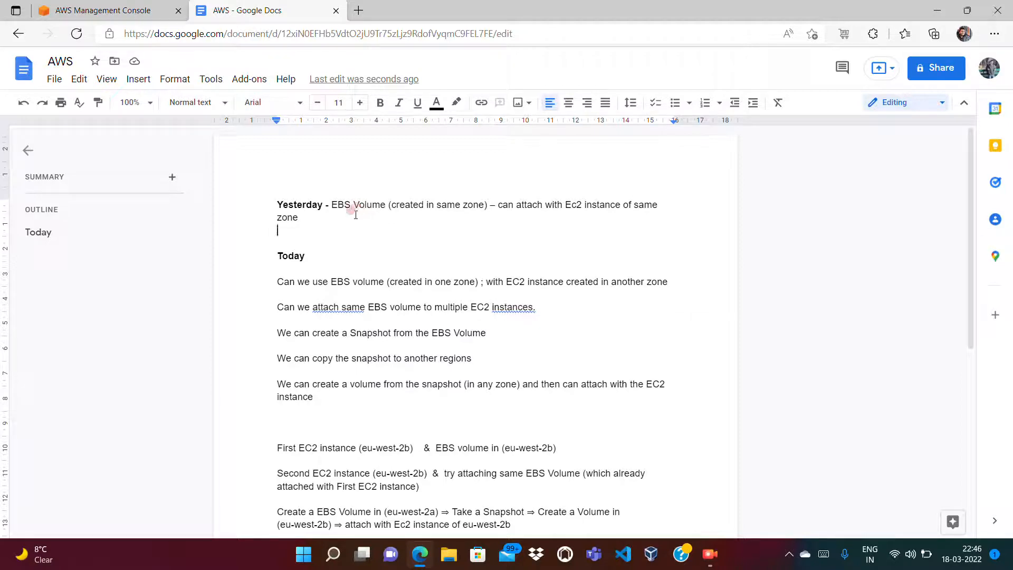
Step: Move the 'Can we use EBS volume…' question from the Today section to the blank line under Yesterday
{"action": "left_click_drag", "start_coordinate": [305, 211], "coordinate": [281, 202]}
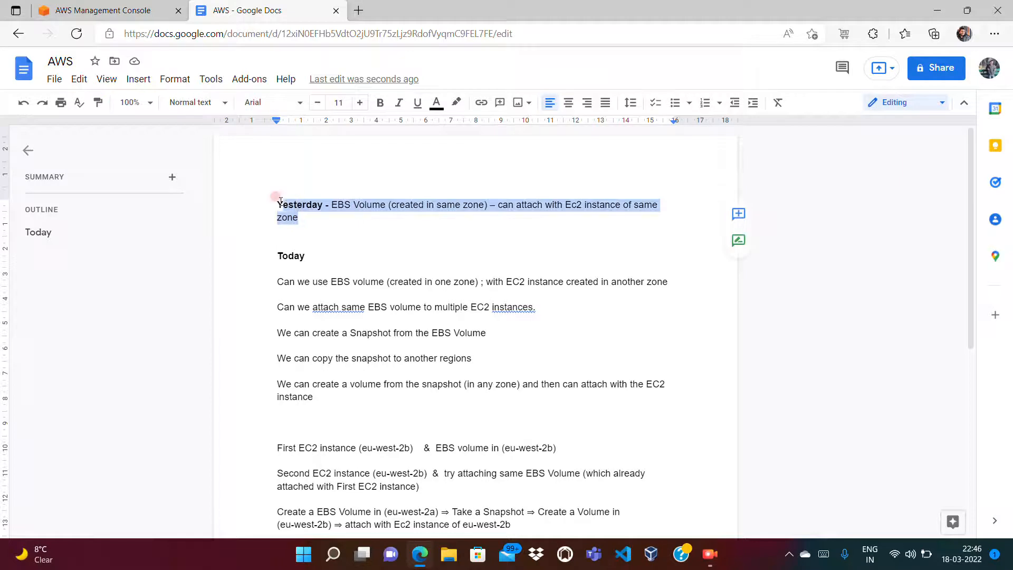
{"action": "left_click", "coordinate": [295, 212]}
{"action": "left_click", "coordinate": [307, 255]}
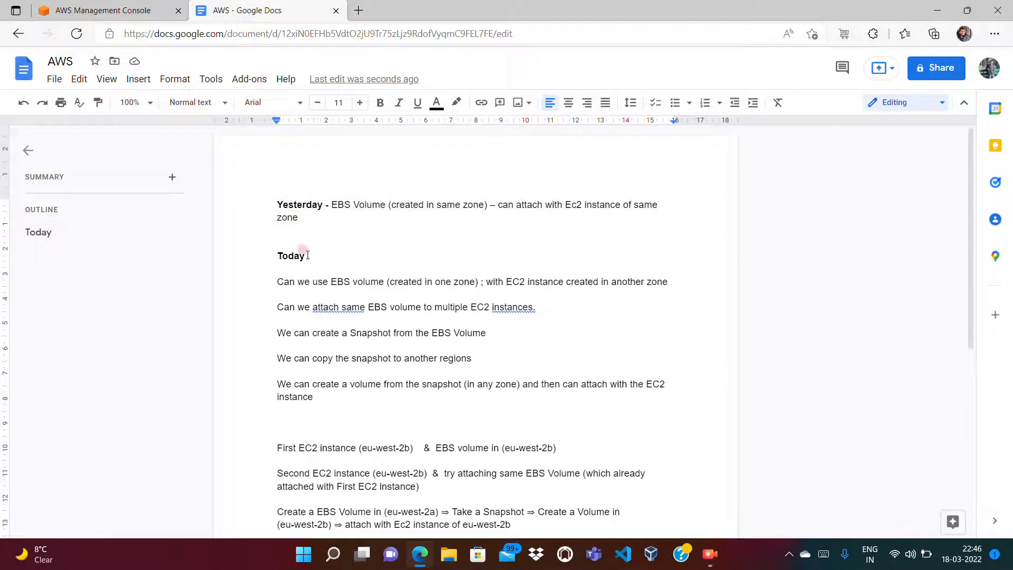
{"action": "left_click", "coordinate": [277, 282]}
{"action": "left_click_drag", "start_coordinate": [663, 280], "coordinate": [278, 285]}
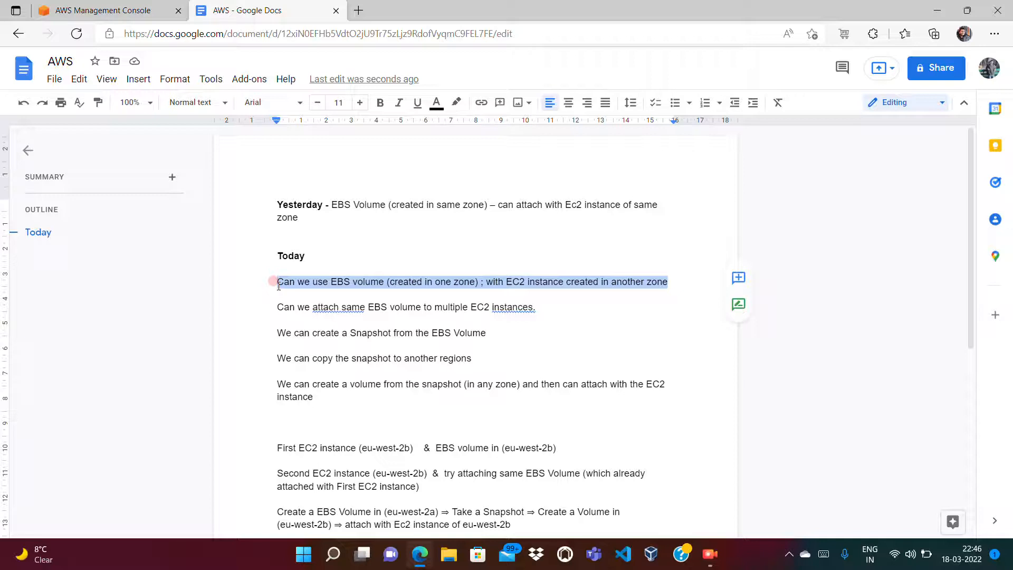
{"action": "left_click", "coordinate": [313, 281]}
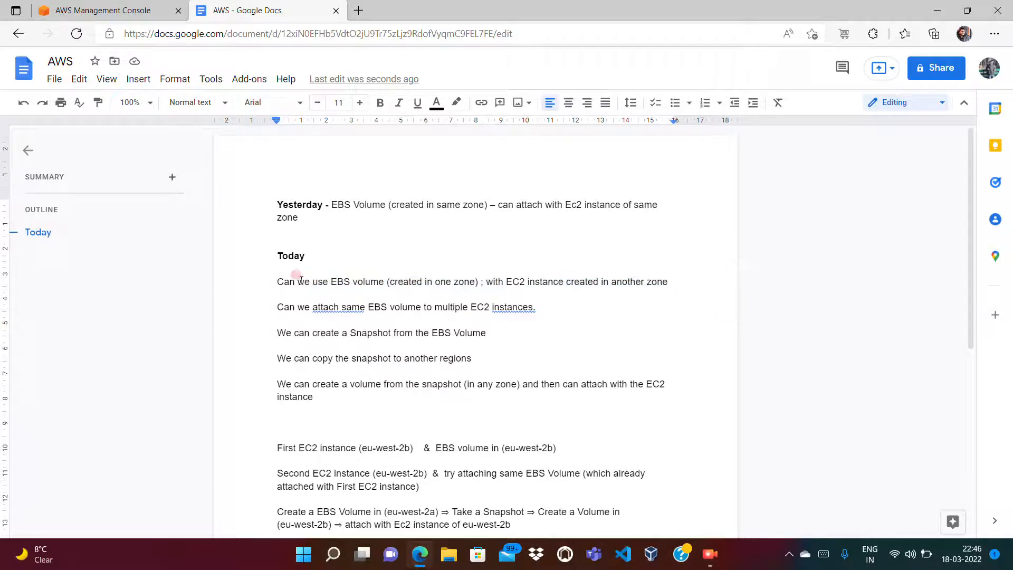
{"action": "left_click_drag", "start_coordinate": [283, 206], "coordinate": [303, 207]}
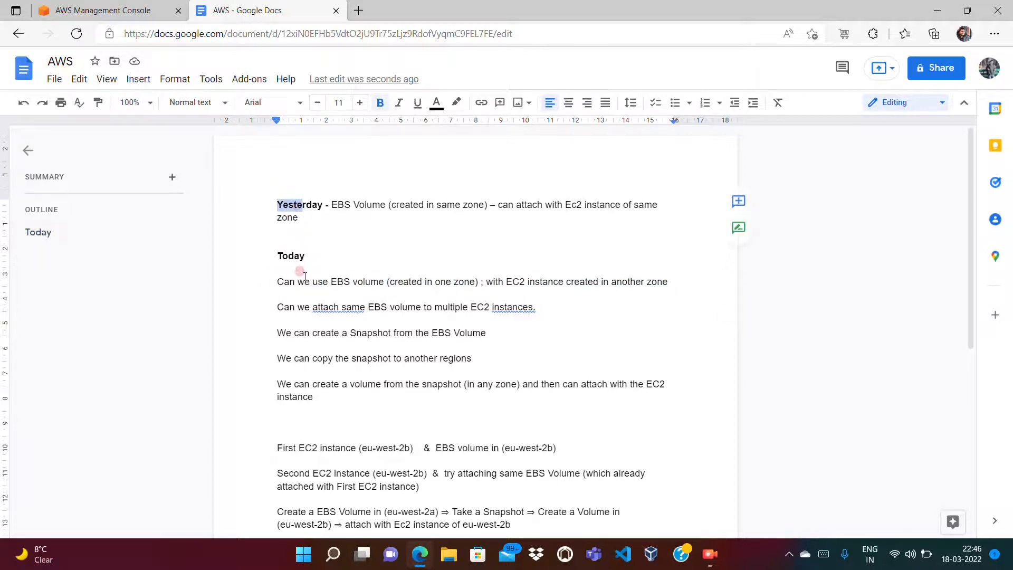
{"action": "left_click_drag", "start_coordinate": [278, 283], "coordinate": [674, 284]}
{"action": "key", "text": "BackSpace"}
{"action": "left_click", "coordinate": [434, 229]}
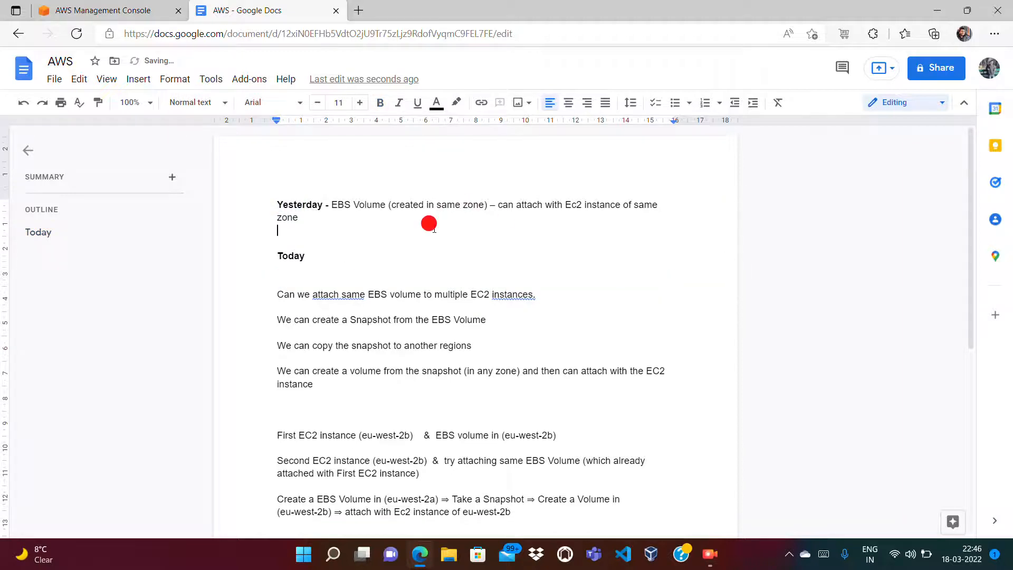
{"action": "type", "text": "Can we use EBS Volume (created in one zone) ; with EC2 instance created in another zone"}
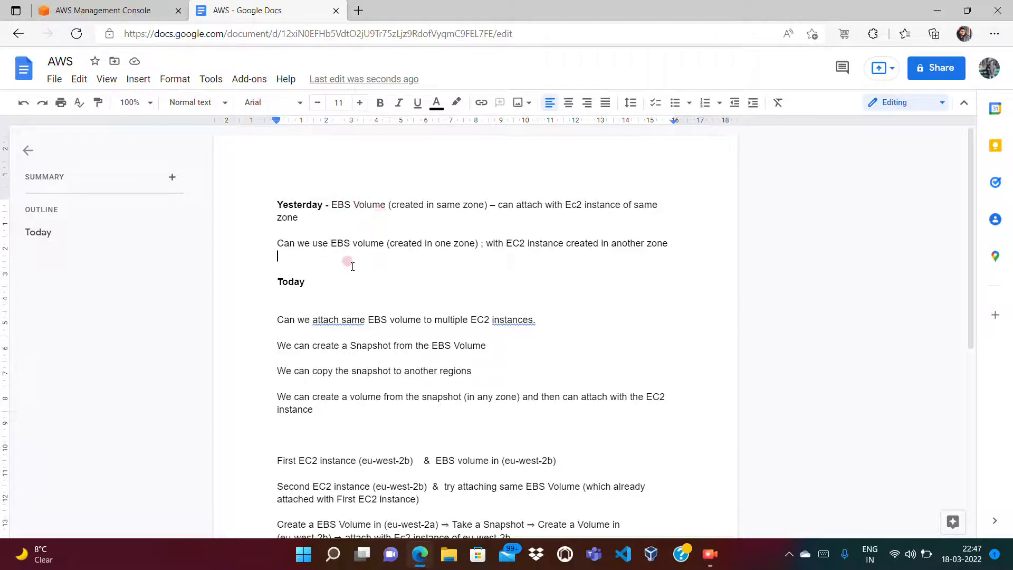
Step: Add the note '30 GB => (General purpose and magnetic; IOPS (free - as free tier)' below the question
{"action": "key", "text": "Return"}
{"action": "type", "text": "30 "}
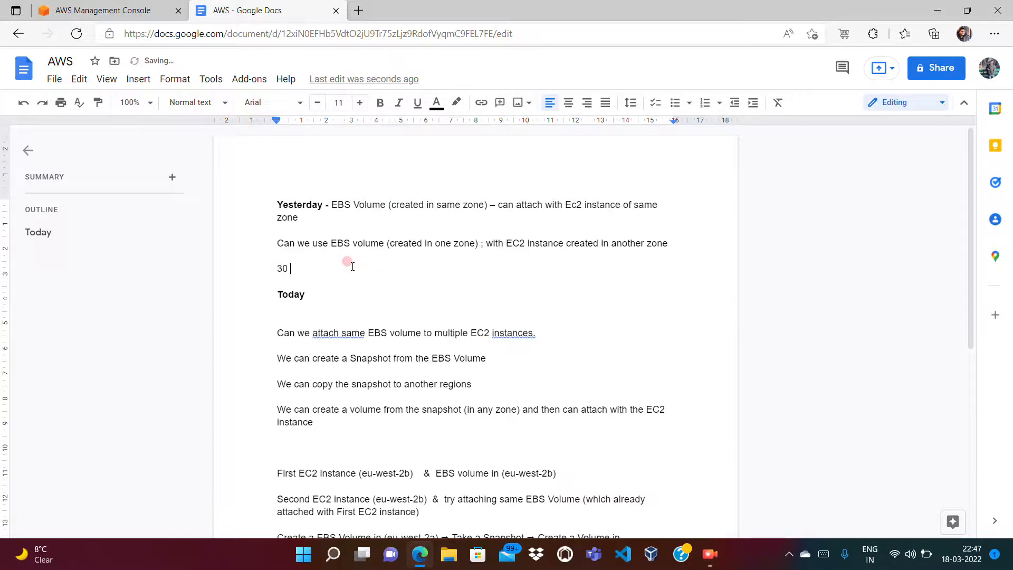
{"action": "type", "text": "GB => "}
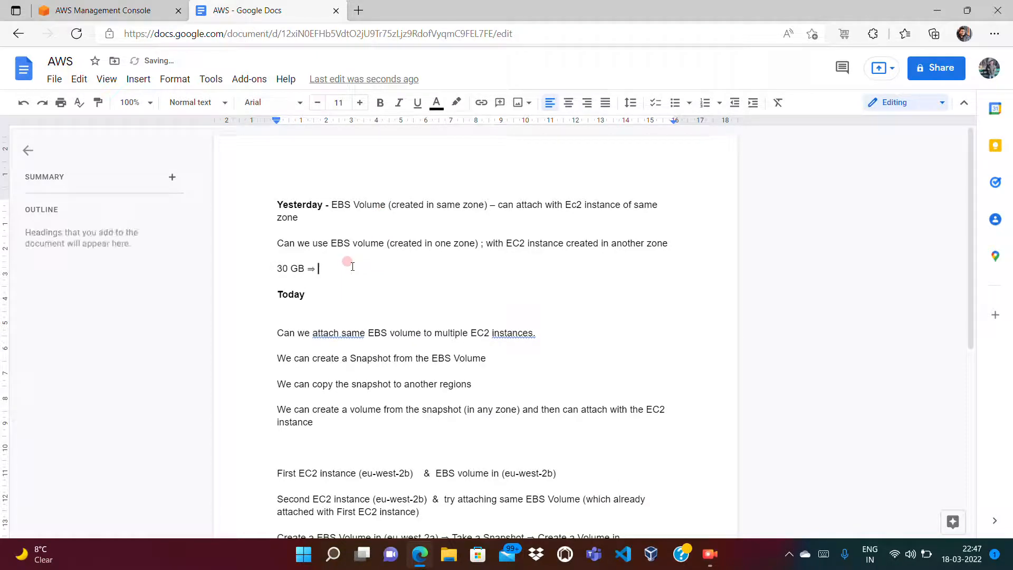
{"action": "type", "text": "( General purpose and magnetic)"}
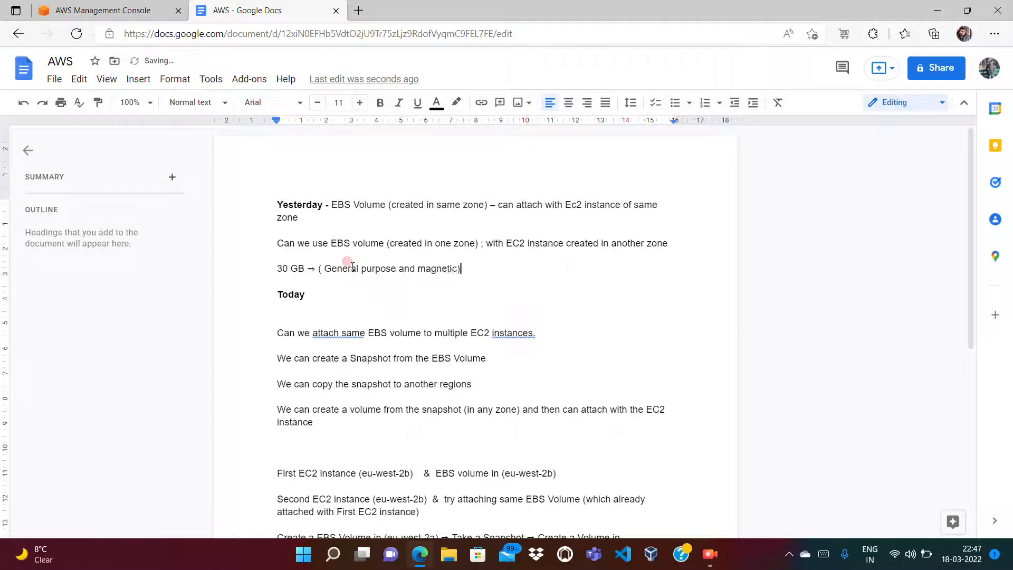
{"action": "right_click", "coordinate": [396, 269]}
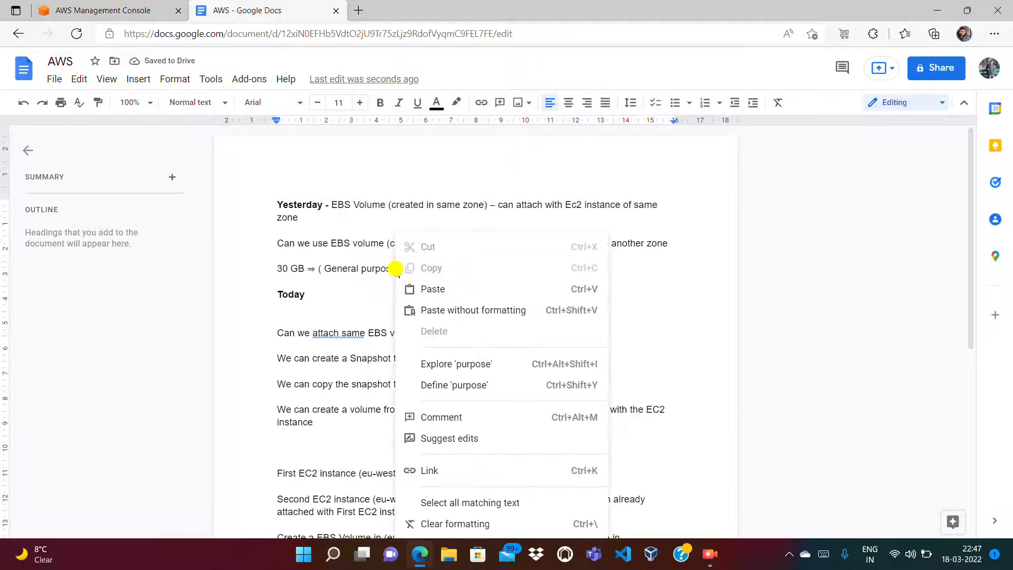
{"action": "left_click", "coordinate": [361, 269]}
{"action": "left_click", "coordinate": [472, 269]}
{"action": "type", "text": "; IOPS (free - as free tier"}
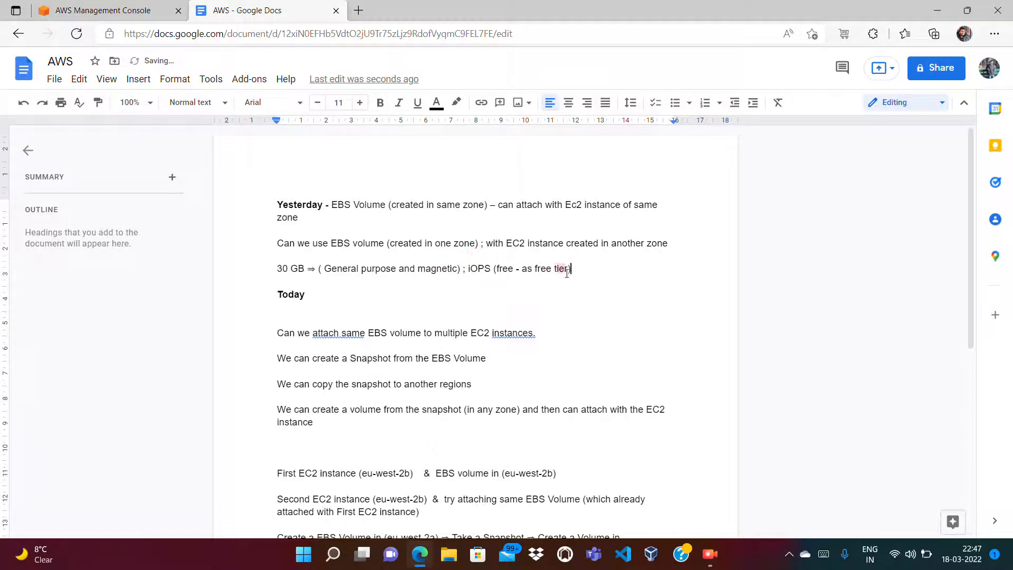
Step: Answer the question with 'NO –' and begin an 'If EBS' line beneath it
{"action": "key", "text": "Return"}
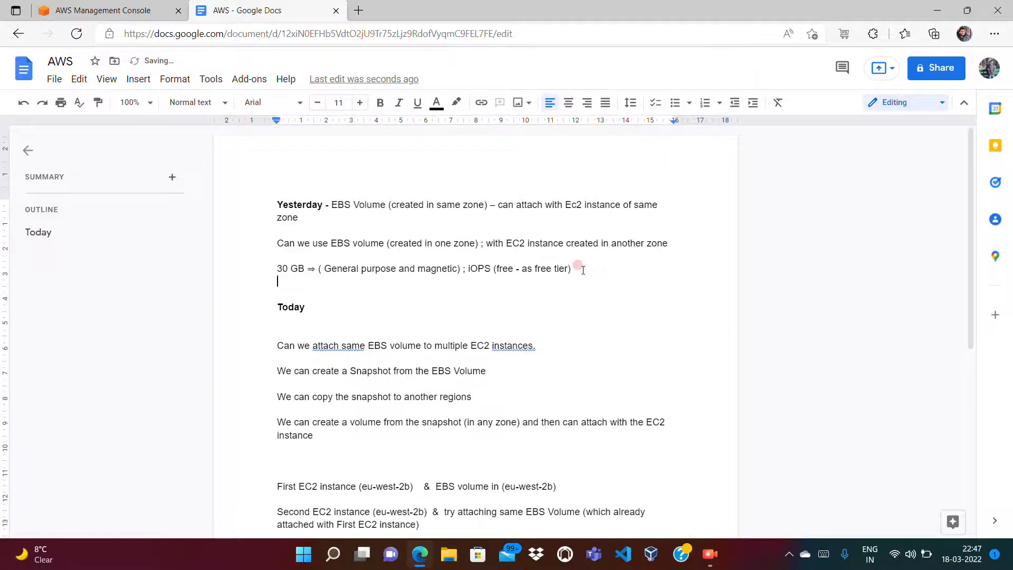
{"action": "key", "text": "Return"}
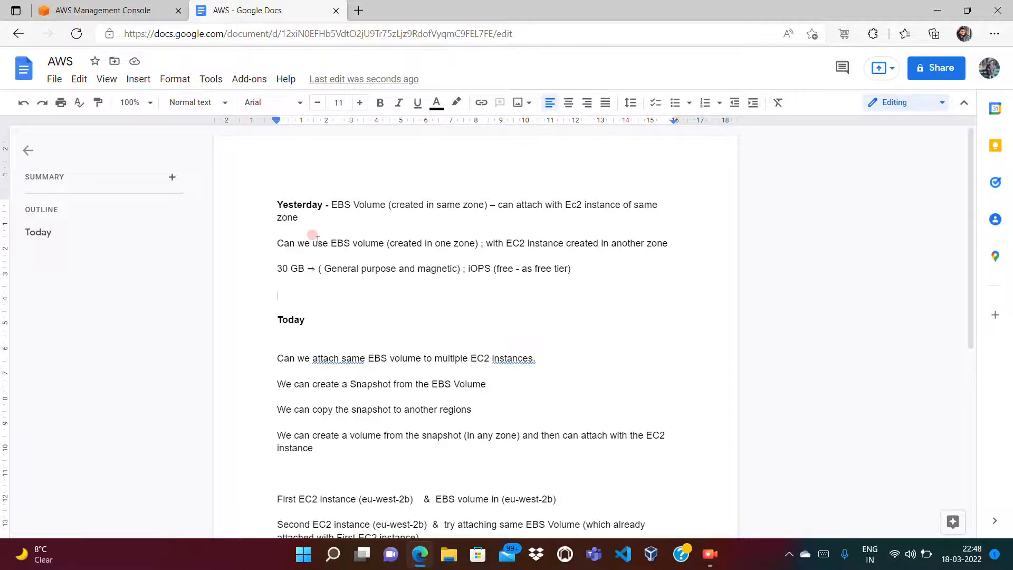
{"action": "type", "text": "NO "}
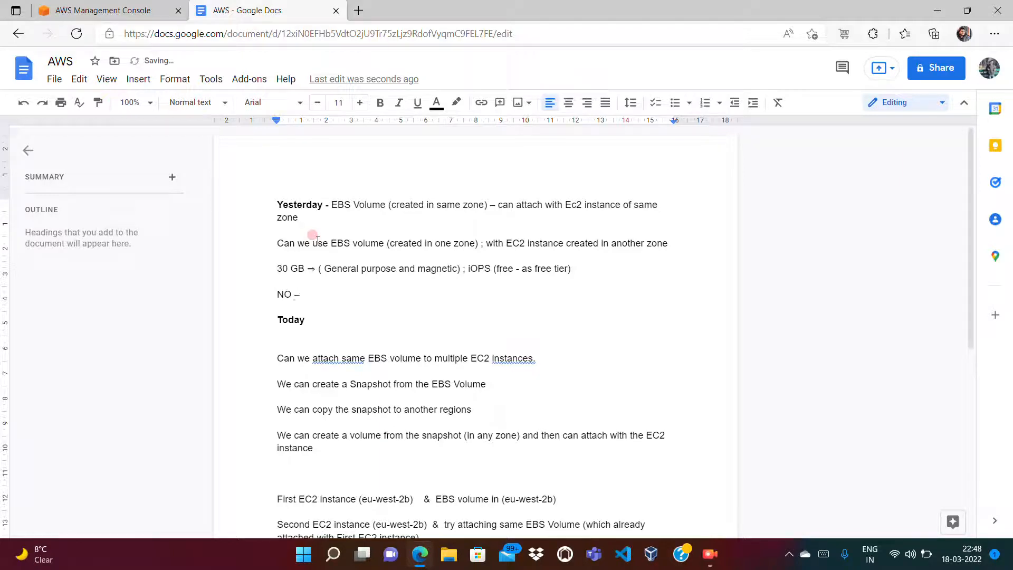
{"action": "type", "text": "–"}
{"action": "key", "text": "Return"}
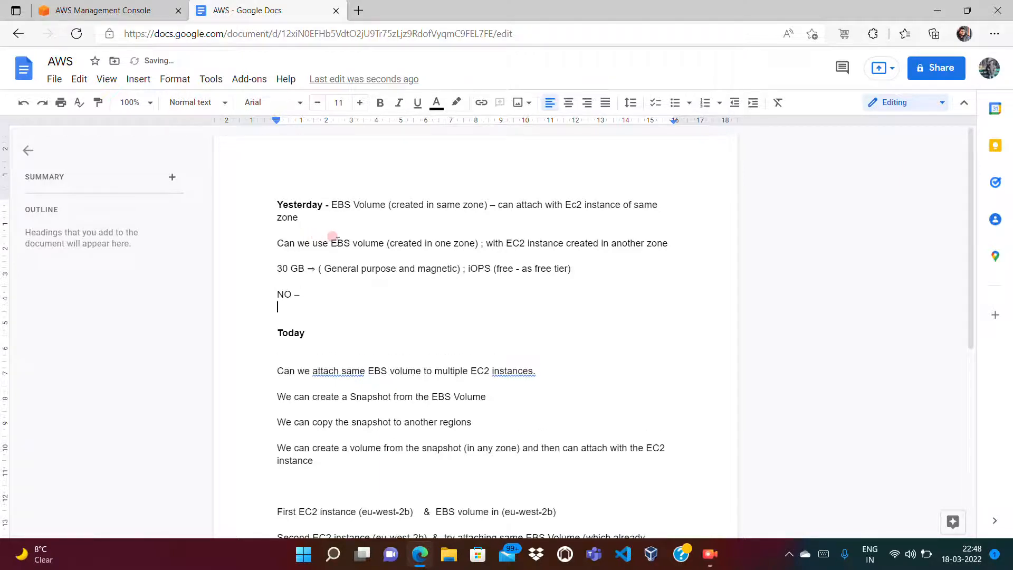
{"action": "type", "text": "Y"}
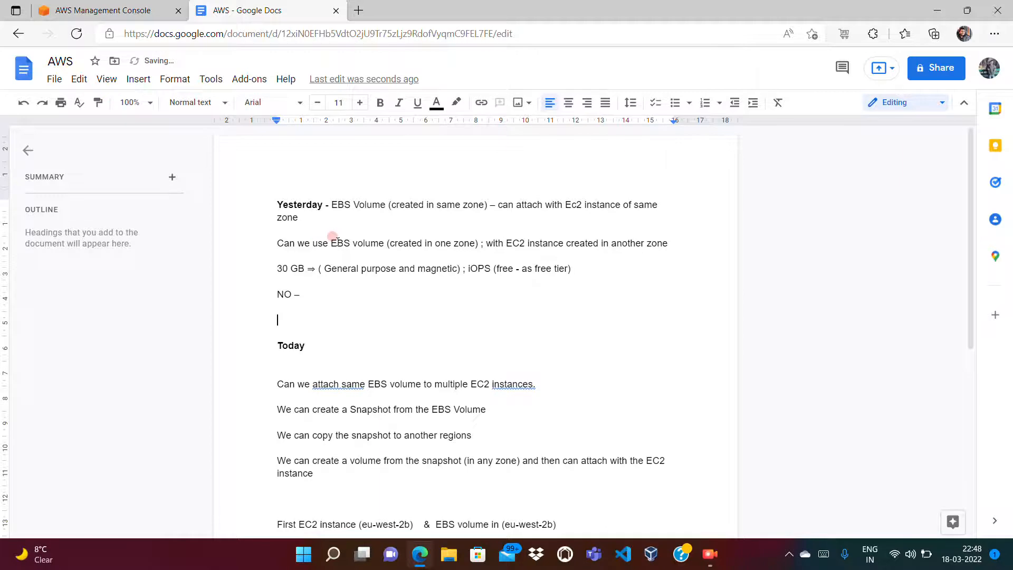
{"action": "type", "text": "f EBS vol (IOPS) ⇒ we can attach same VOL (with multiple Ec2 instances"}
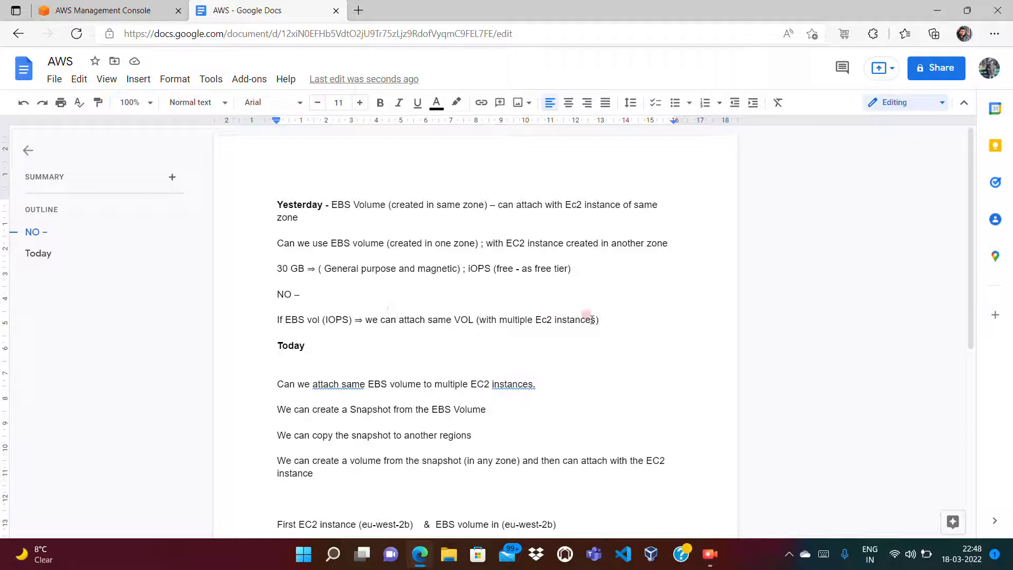
{"action": "left_click_drag", "start_coordinate": [600, 319], "coordinate": [380, 301]}
{"action": "right_click", "coordinate": [381, 307]}
{"action": "left_click", "coordinate": [338, 302]}
{"action": "left_click", "coordinate": [337, 303]}
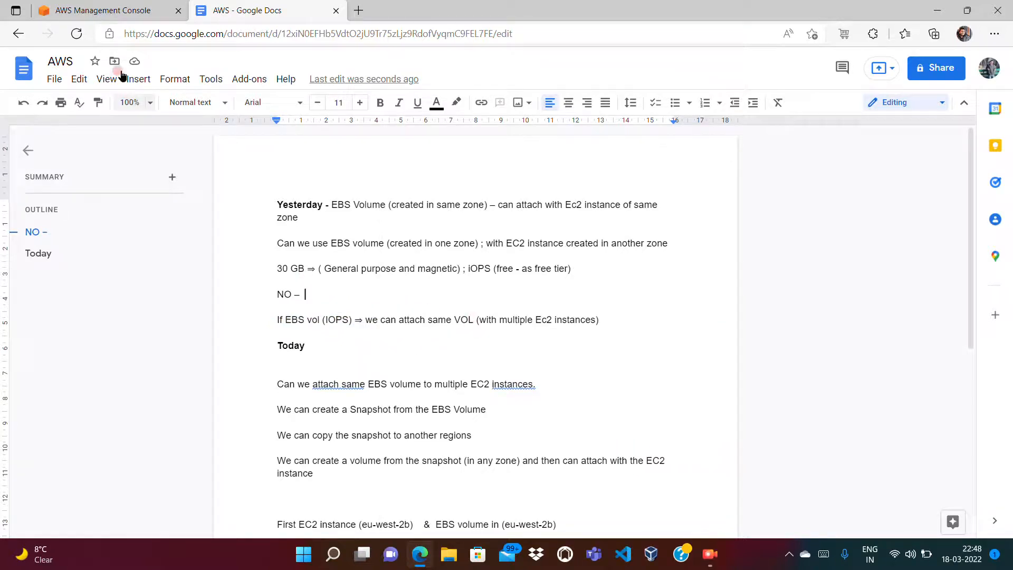
Step: Open the EC2 service from Recently visited in the console, then return to the notes
{"action": "left_click", "coordinate": [99, 12]}
{"action": "left_click", "coordinate": [180, 152]}
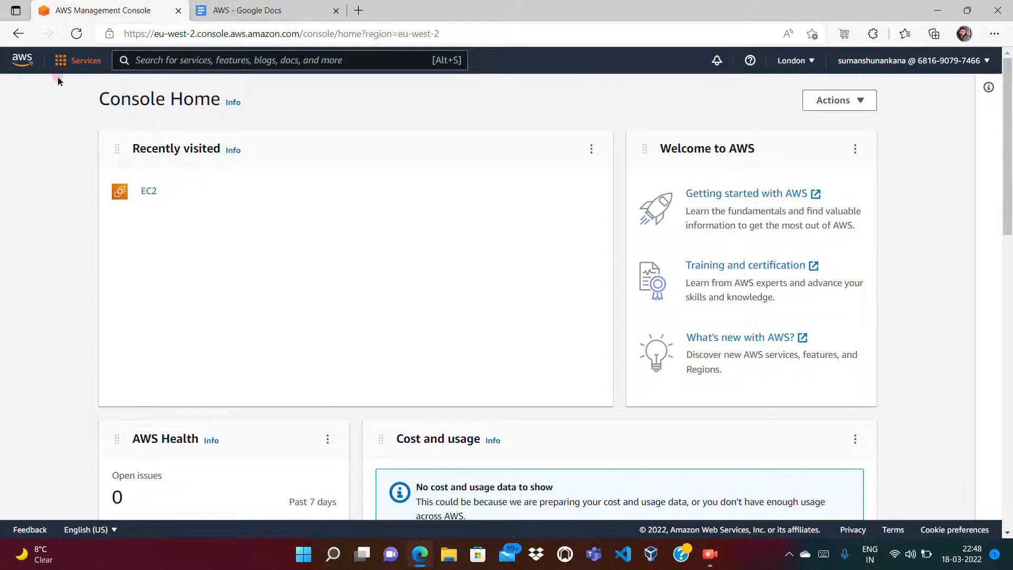
{"action": "left_click", "coordinate": [188, 153]}
{"action": "left_click", "coordinate": [150, 192]}
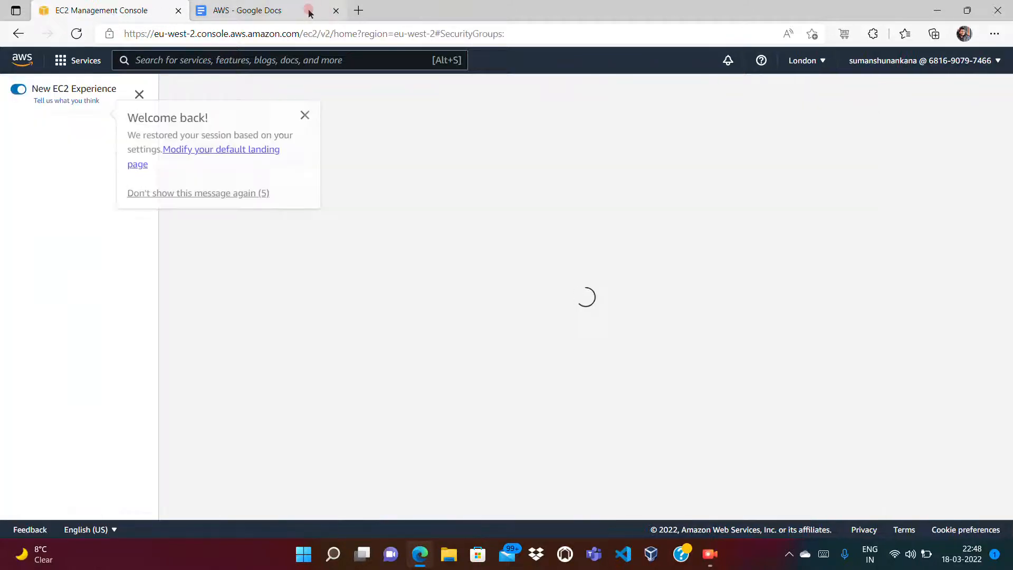
{"action": "left_click", "coordinate": [308, 7]}
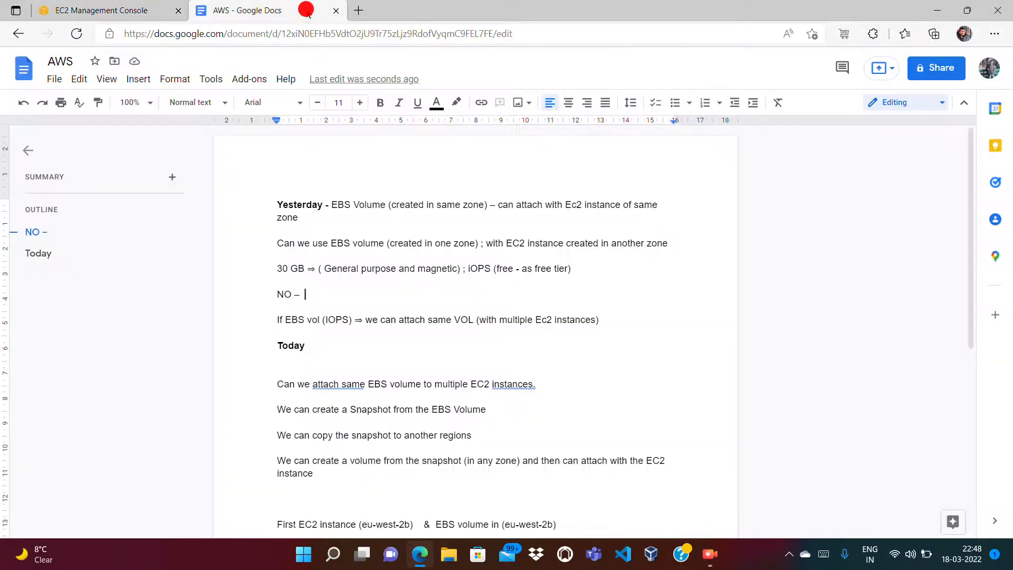
Step: Add a 'TWO EC2 INSTANCE:' heading below the IOPS note
{"action": "left_click", "coordinate": [600, 317]}
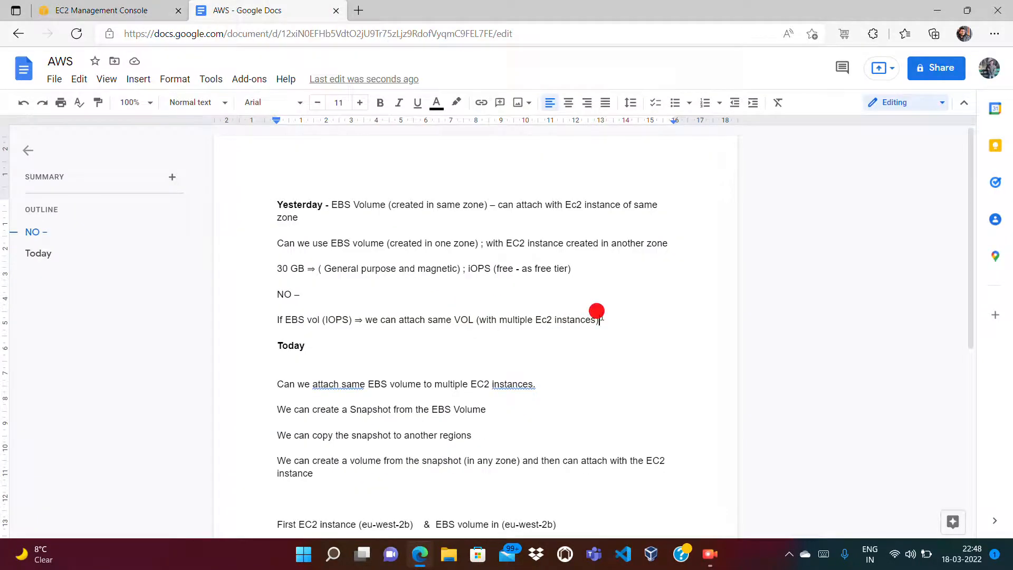
{"action": "key", "text": "Return"}
{"action": "type", "text": "CE2"}
{"action": "key", "text": "BackSpace"}
{"action": "key", "text": "BackSpace"}
{"action": "key", "text": "BackSpace"}
{"action": "type", "text": "EC"}
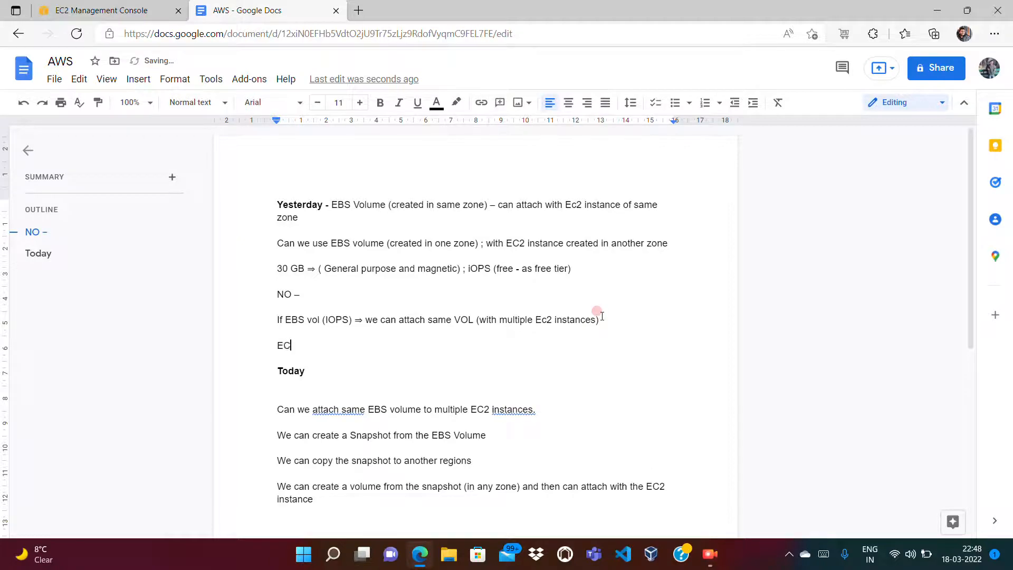
{"action": "type", "text": "2 INSTANCE"}
{"action": "type", "text": "TWO"}
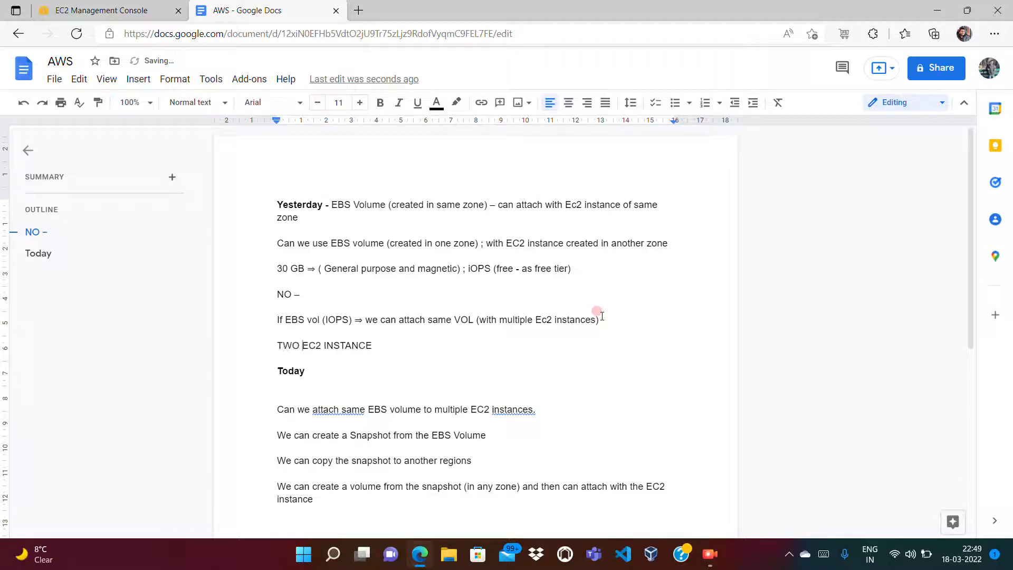
{"action": "key", "text": "shift+Home"}
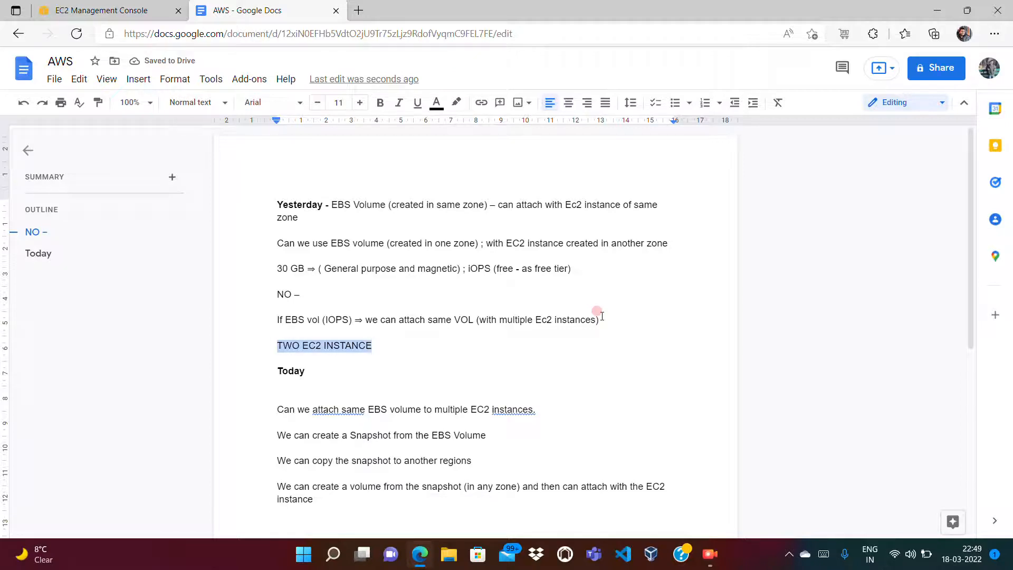
{"action": "key", "text": "End"}
{"action": "type", "text": ":"}
{"action": "key", "text": "Return"}
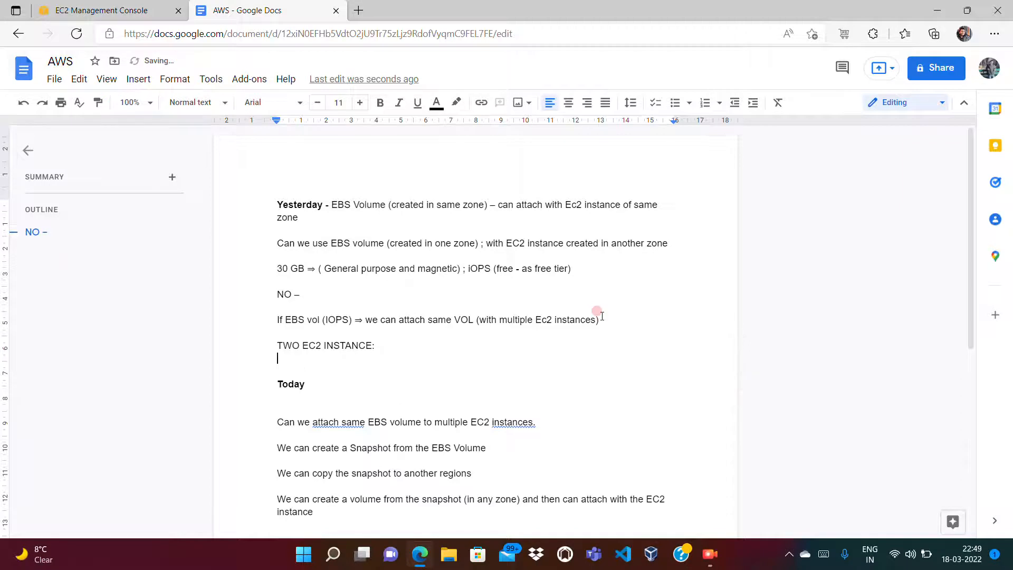
Step: List the FIRST and SECOND EC2 INSTANCE lines with their London location
{"action": "type", "text": "Fl"}
{"action": "type", "text": "RST EC2 INSTANCE"}
{"action": "key", "text": "Return"}
{"action": "type", "text": "S"}
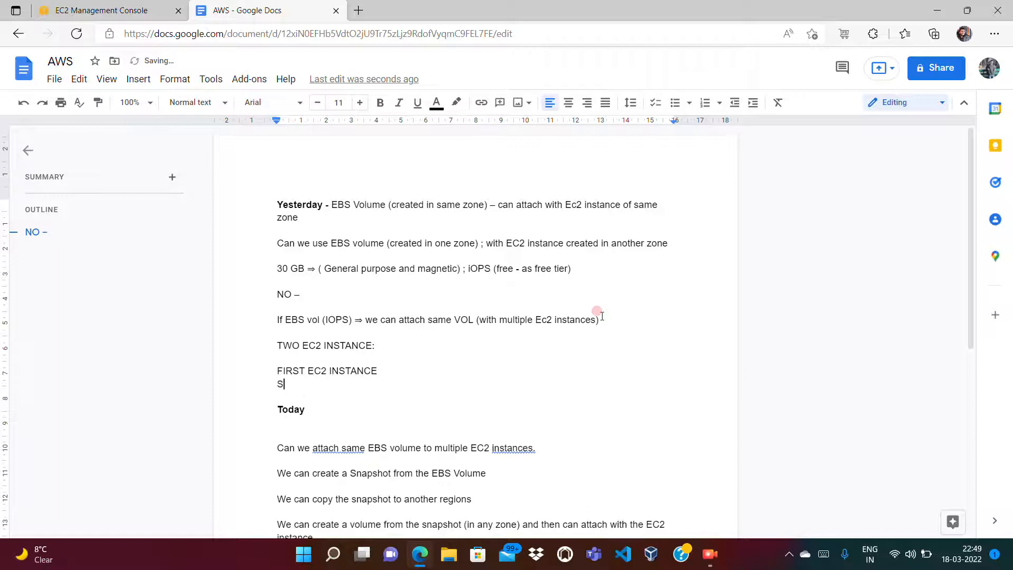
{"action": "type", "text": "ECOND EC2 INSTANCE -==> london"}
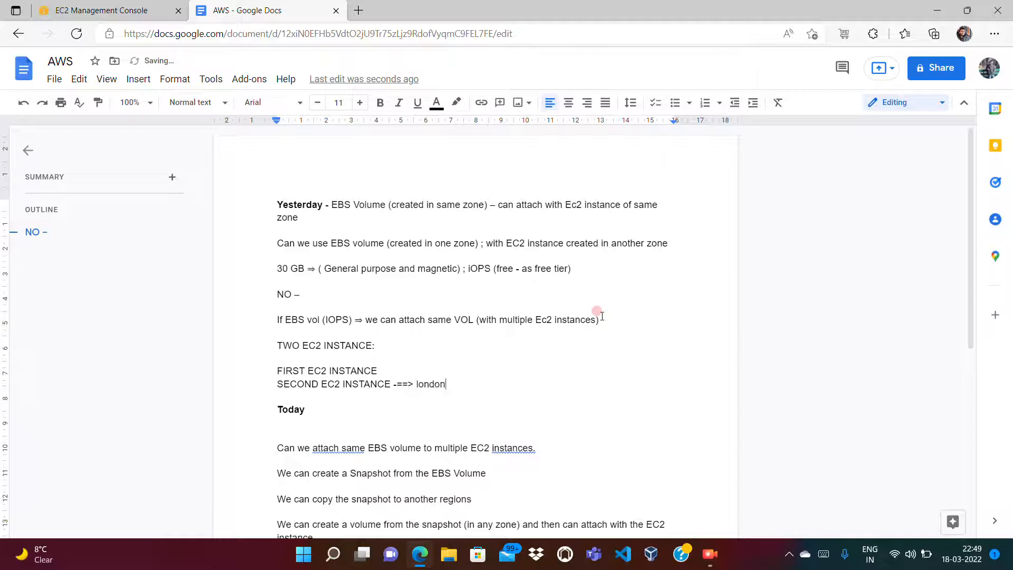
{"action": "key", "text": "Up"}
{"action": "type", "text": "london"}
{"action": "key", "text": "Down"}
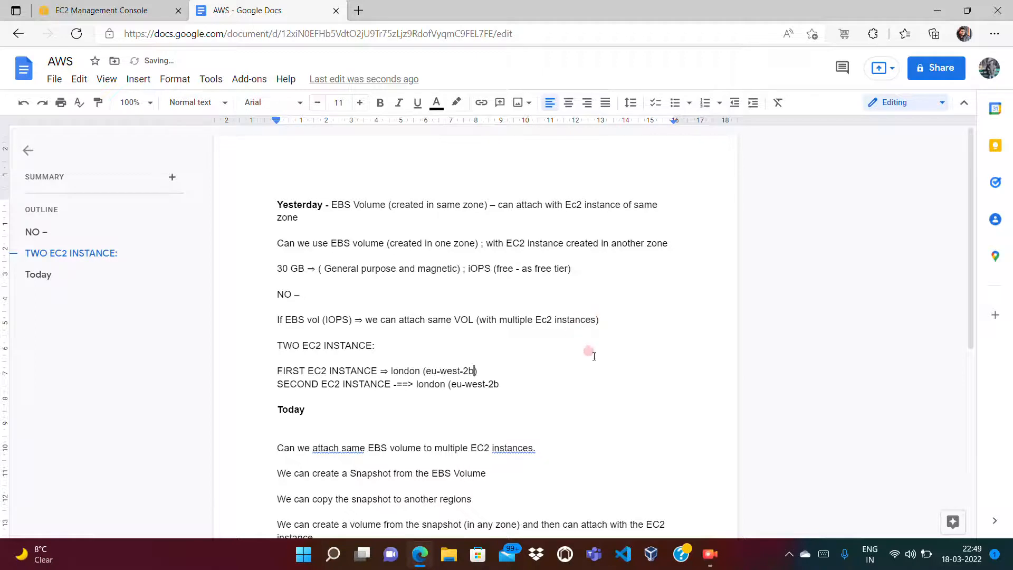
{"action": "left_click", "coordinate": [508, 388]}
Step: Add an 'EBS VOLUME ==' London note, correcting the VOLUMS typo
{"action": "key", "text": "Return"}
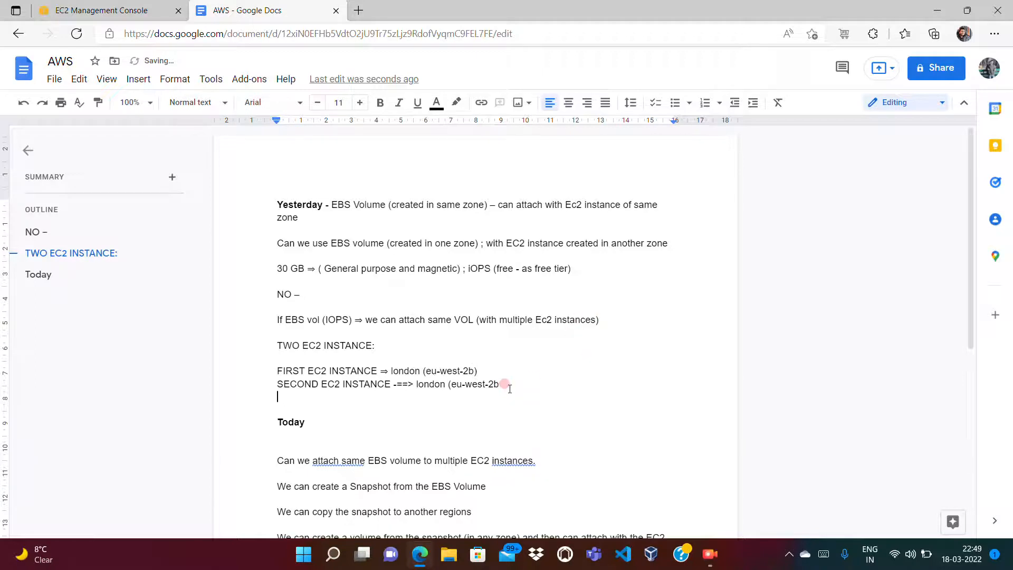
{"action": "type", "text": "ebs"}
{"action": "key", "text": "BackSpace"}
{"action": "type", "text": "EBS VOLUMS ==london (eu-west-2b"}
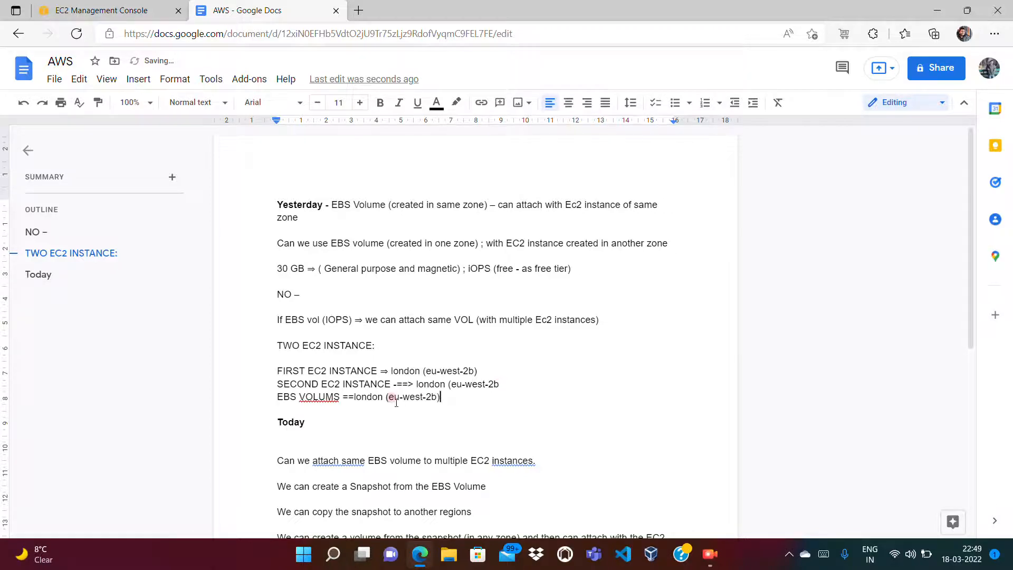
{"action": "left_click", "coordinate": [335, 393]}
{"action": "key", "text": "BackSpace"}
{"action": "type", "text": "E"}
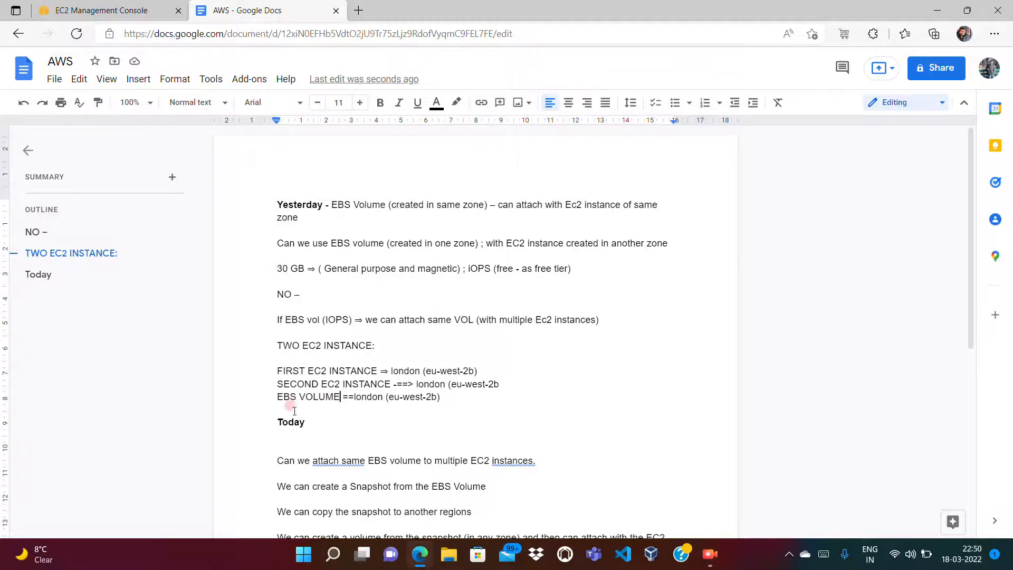
{"action": "left_click", "coordinate": [142, 11]}
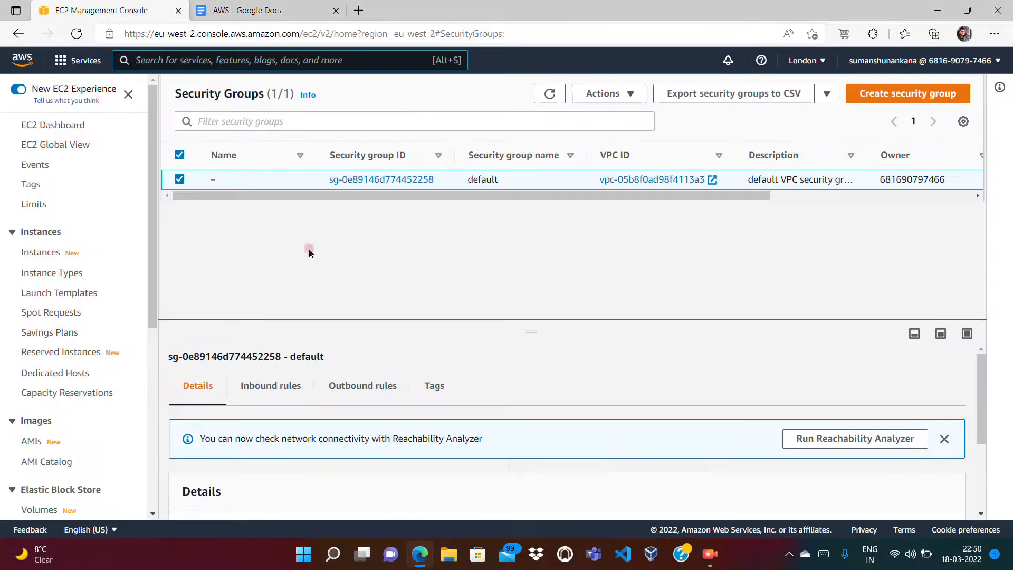
Step: Refresh Security Groups and view the London Instances list with First and Second Machine terminated
{"action": "left_click", "coordinate": [551, 94]}
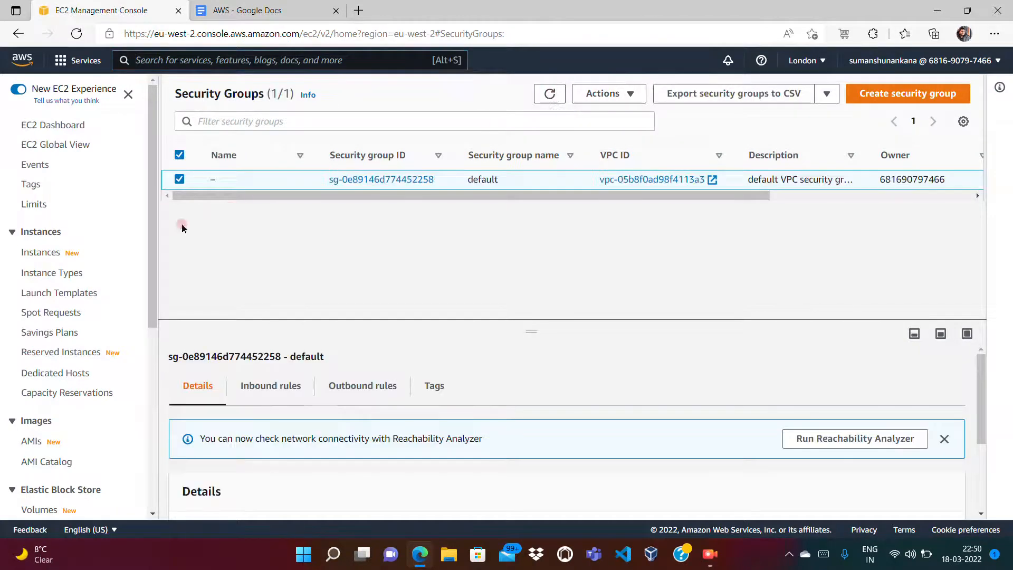
{"action": "left_click", "coordinate": [44, 250]}
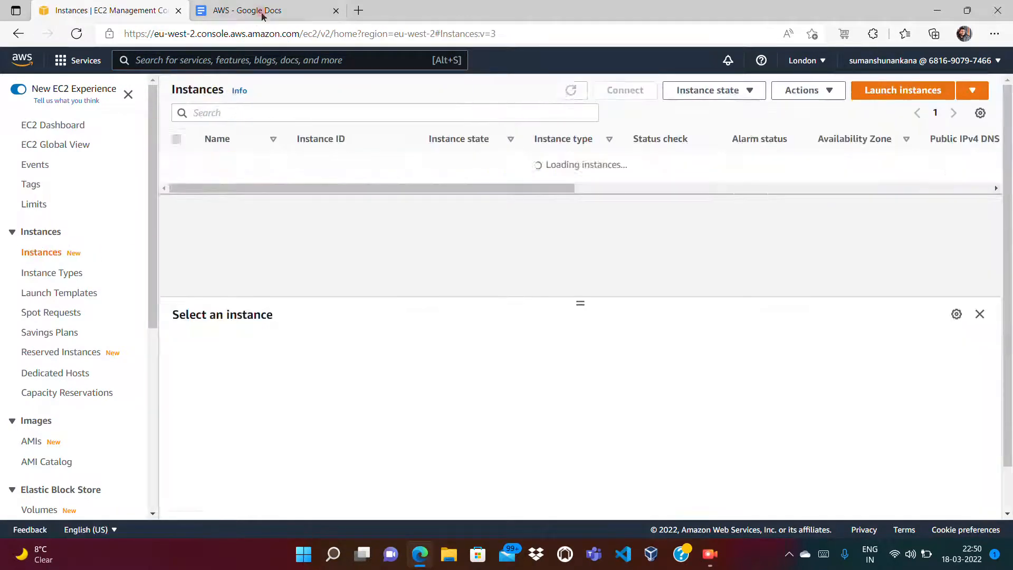
{"action": "left_click", "coordinate": [262, 12]}
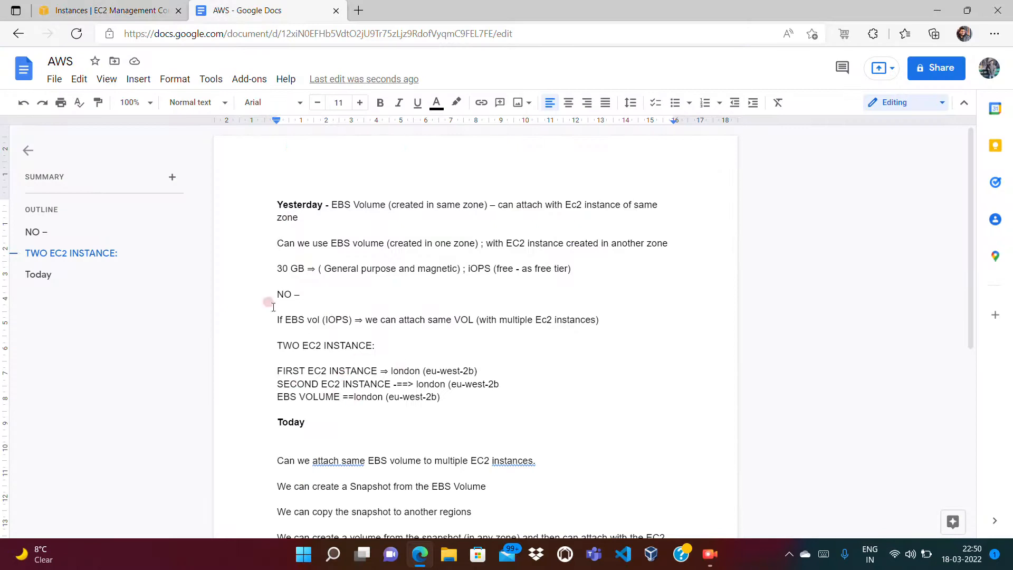
{"action": "left_click", "coordinate": [96, 13]}
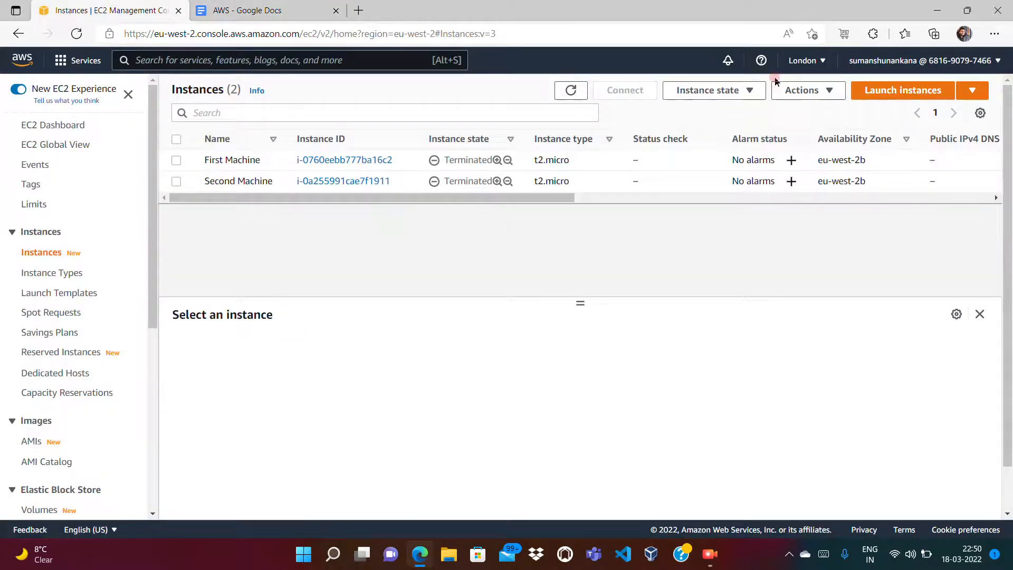
{"action": "left_click", "coordinate": [803, 62]}
{"action": "left_click_drag", "start_coordinate": [832, 217], "coordinate": [805, 357]}
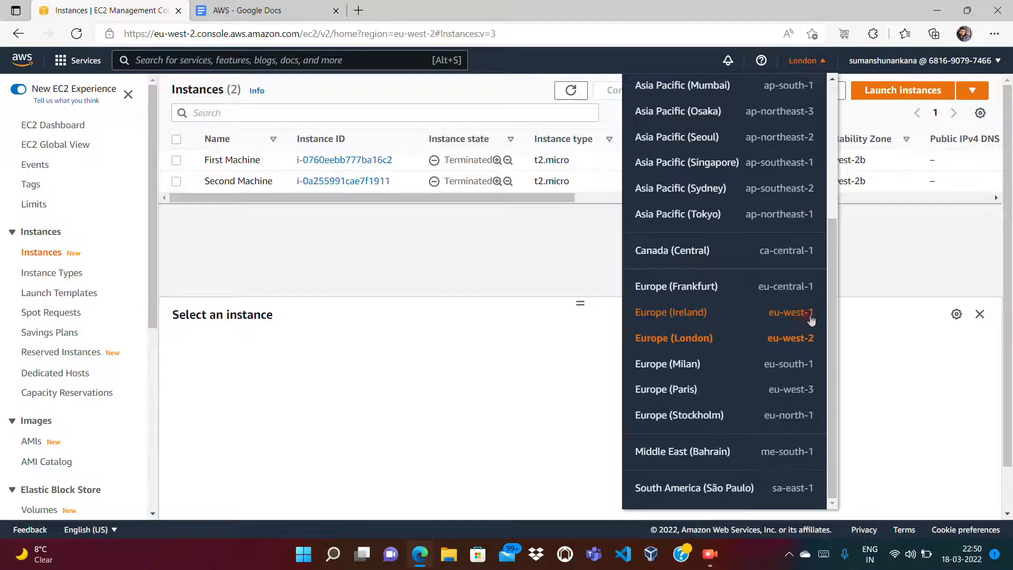
{"action": "left_click", "coordinate": [540, 379]}
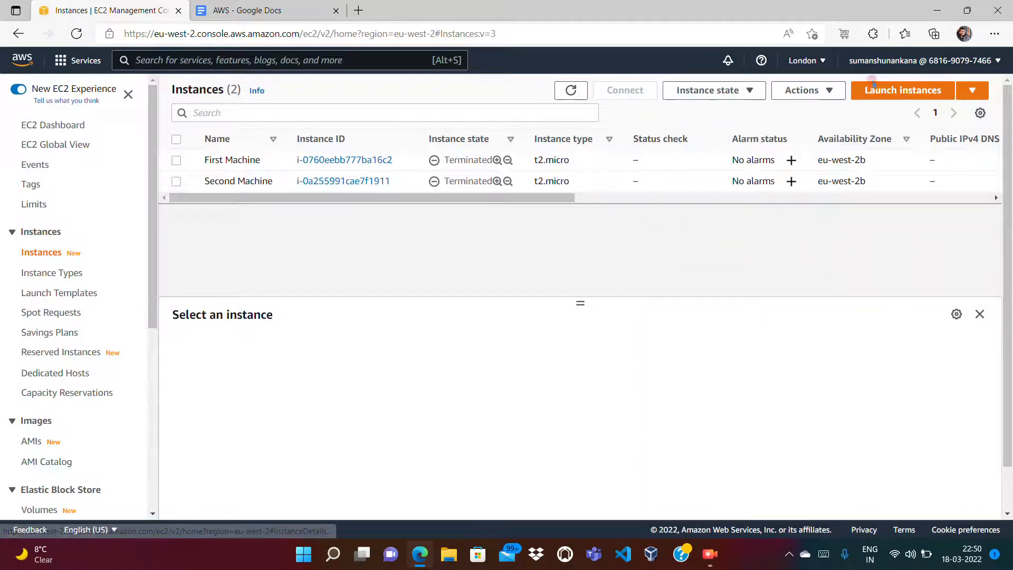
{"action": "left_click", "coordinate": [901, 92]}
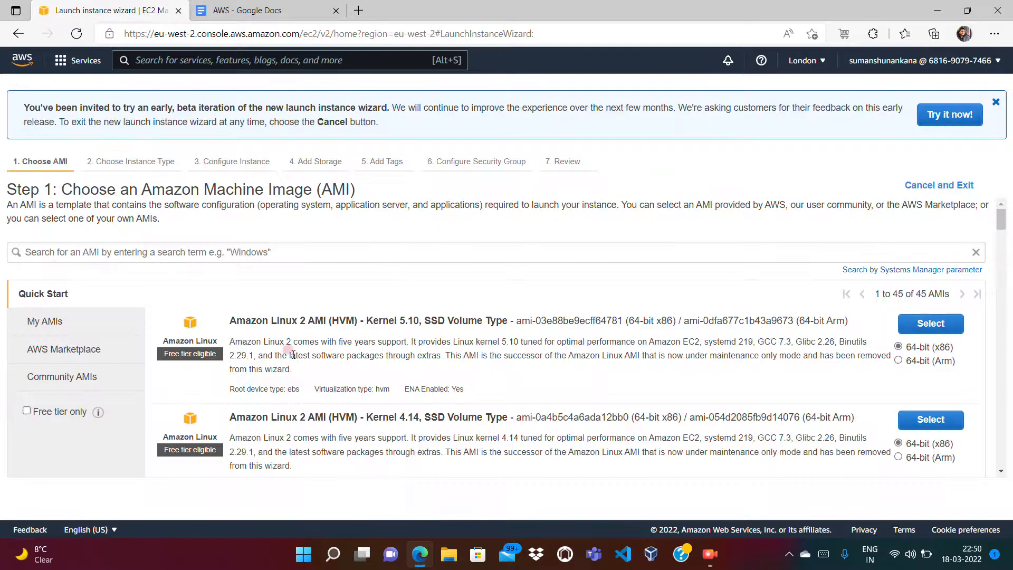
Step: Choose the Amazon Linux 2 AMI on t2.micro, keeping default details and 8 GiB gp2 storage
{"action": "left_click", "coordinate": [923, 324]}
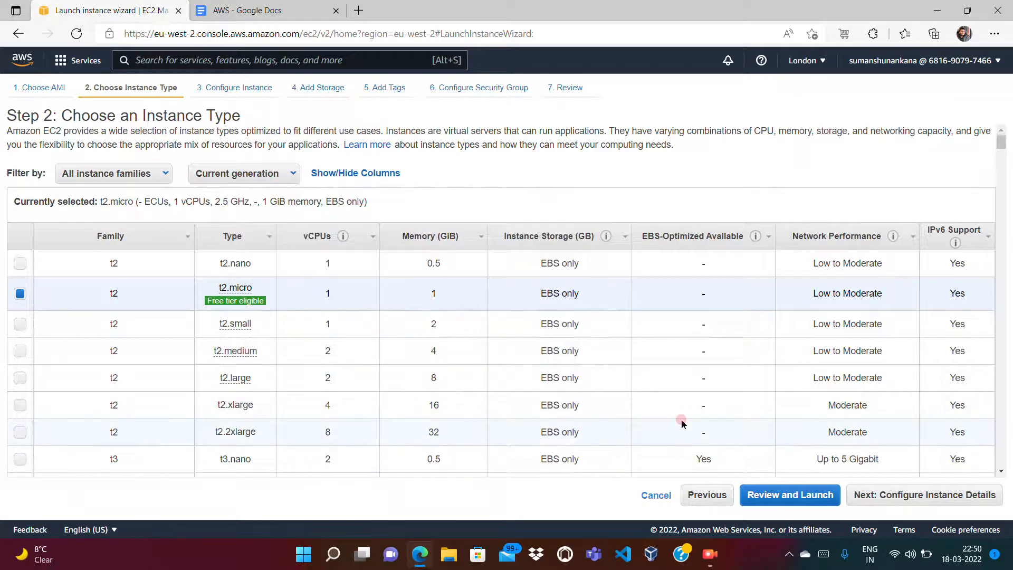
{"action": "left_click", "coordinate": [886, 499]}
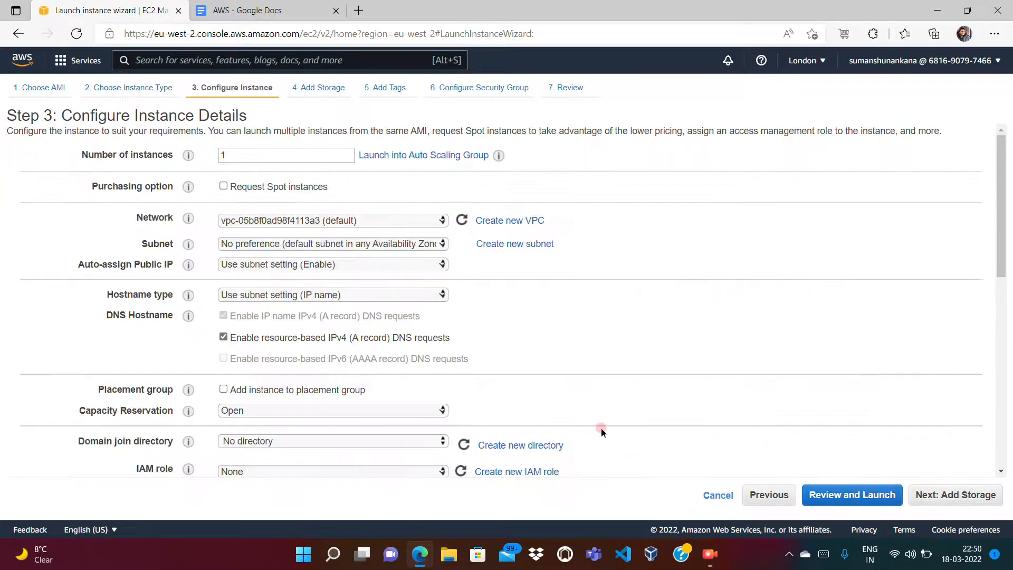
{"action": "scroll", "coordinate": [1003, 459], "scroll_direction": "down", "scroll_amount": 10}
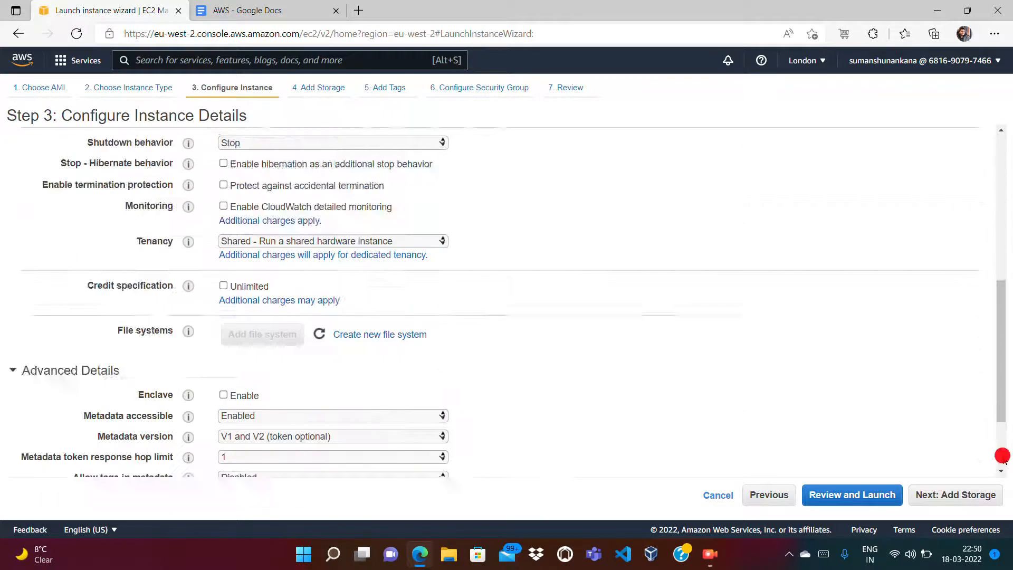
{"action": "left_click", "coordinate": [948, 496]}
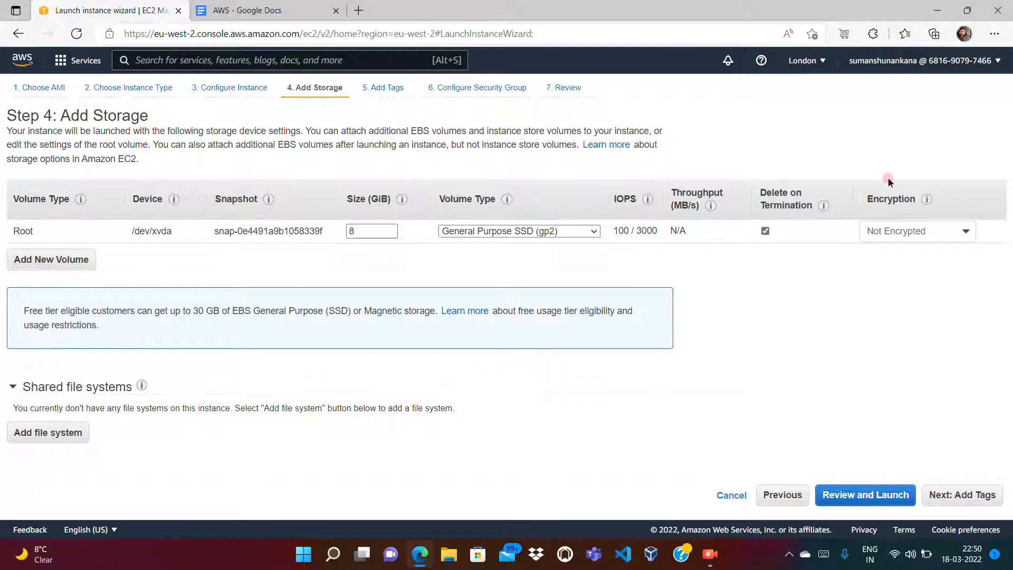
{"action": "left_click", "coordinate": [962, 495]}
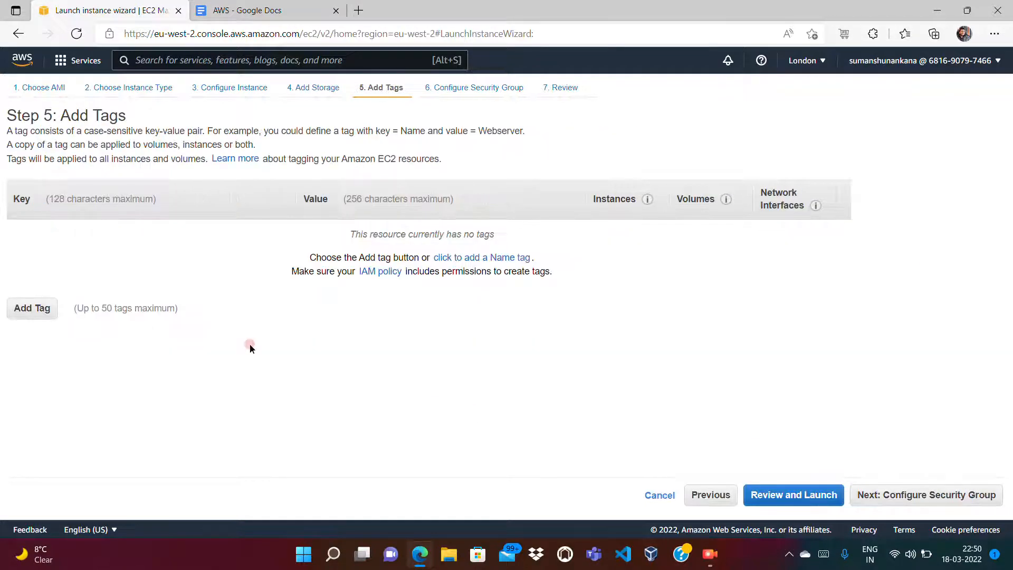
Step: Tag the instance Name 'First Ec2 Instance' and Owner with the owner's e-mail, keeping the SSH security group
{"action": "left_click", "coordinate": [51, 313]}
{"action": "left_click", "coordinate": [51, 266]}
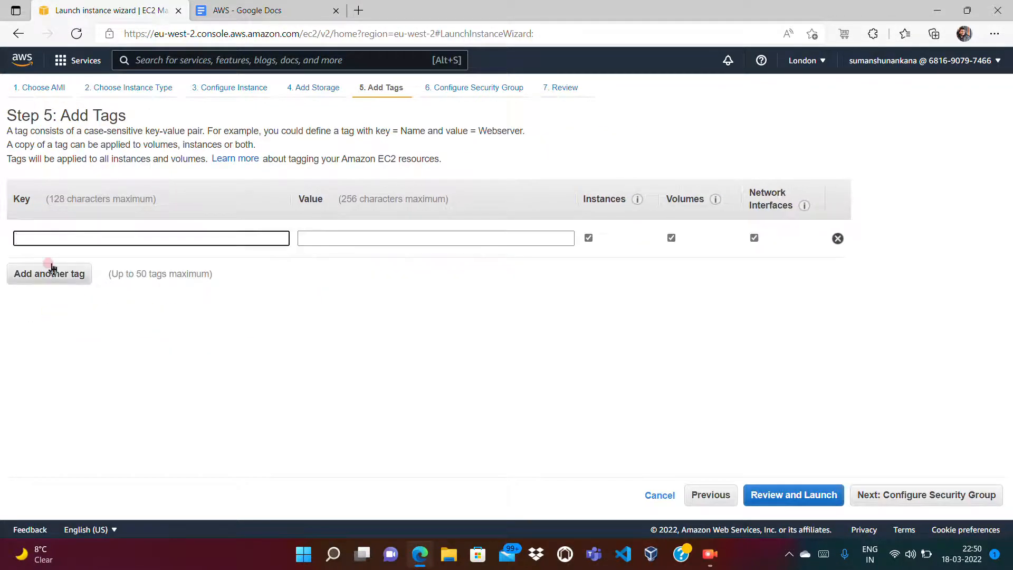
{"action": "type", "text": "Name"}
{"action": "key", "text": "Tab"}
{"action": "type", "text": "Fir"}
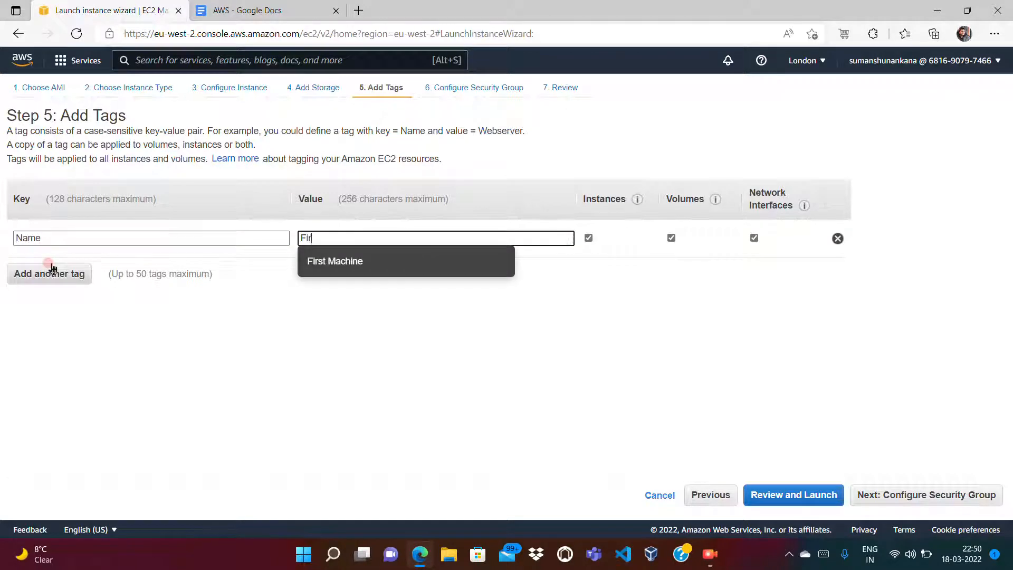
{"action": "type", "text": "st Ec2 Instance"}
{"action": "left_click", "coordinate": [51, 269]}
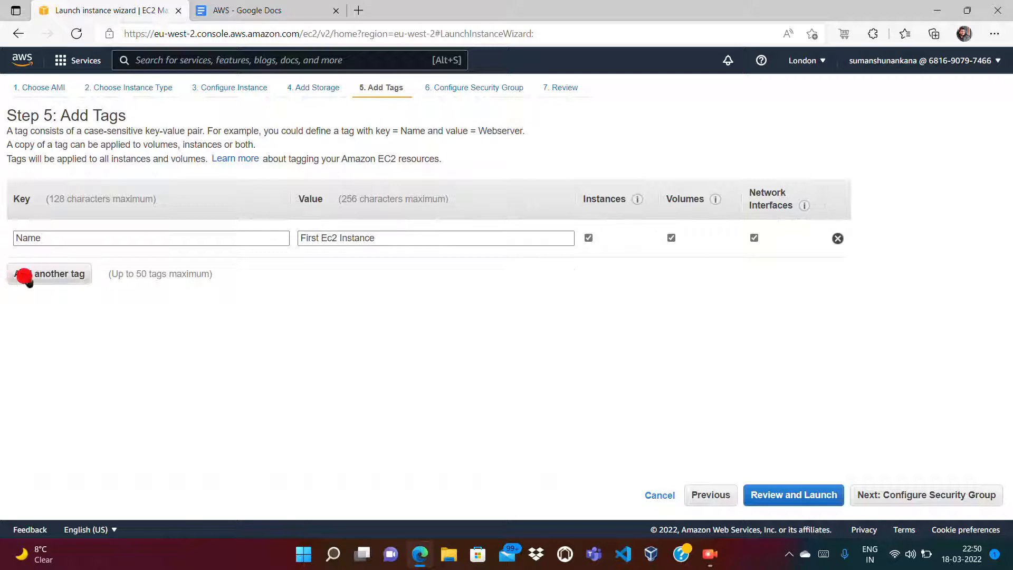
{"action": "type", "text": "Owner"}
{"action": "key", "text": "Tab"}
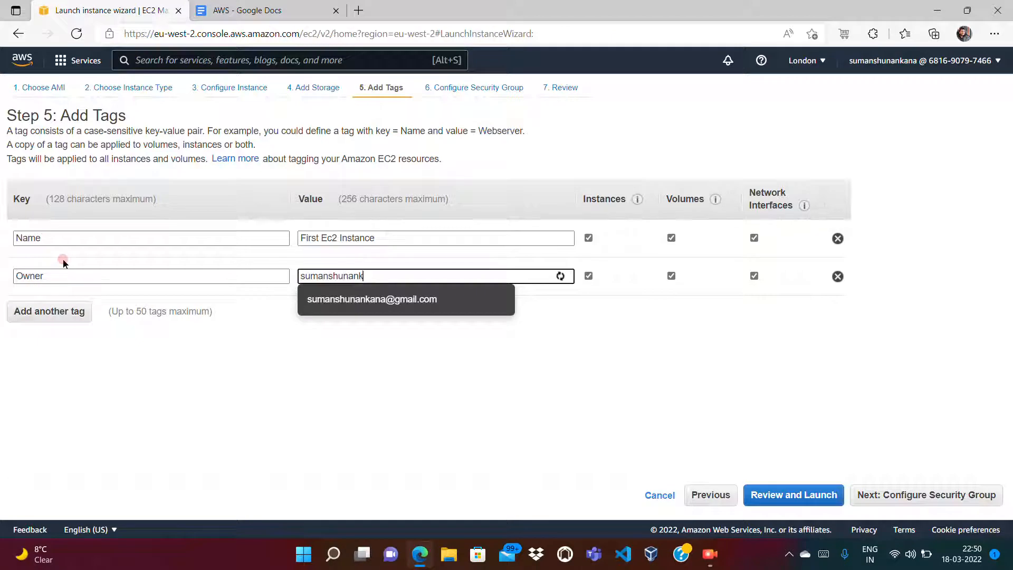
{"action": "key", "text": "Tab"}
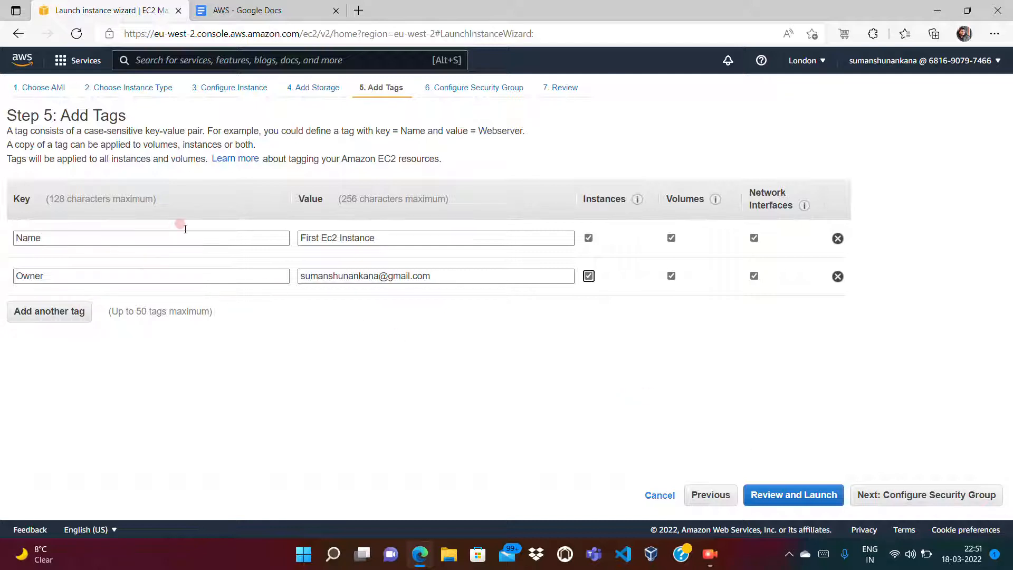
{"action": "left_click", "coordinate": [924, 496]}
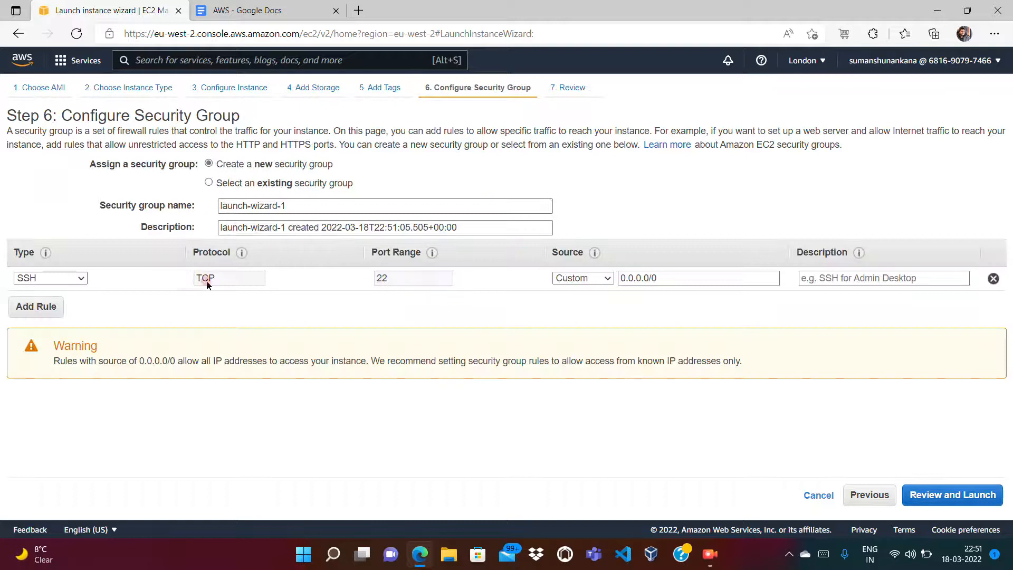
{"action": "left_click", "coordinate": [973, 498]}
Step: Launch 'First Ec2 Instance' without a key pair and open it pending in the Instances list
{"action": "left_click", "coordinate": [979, 498]}
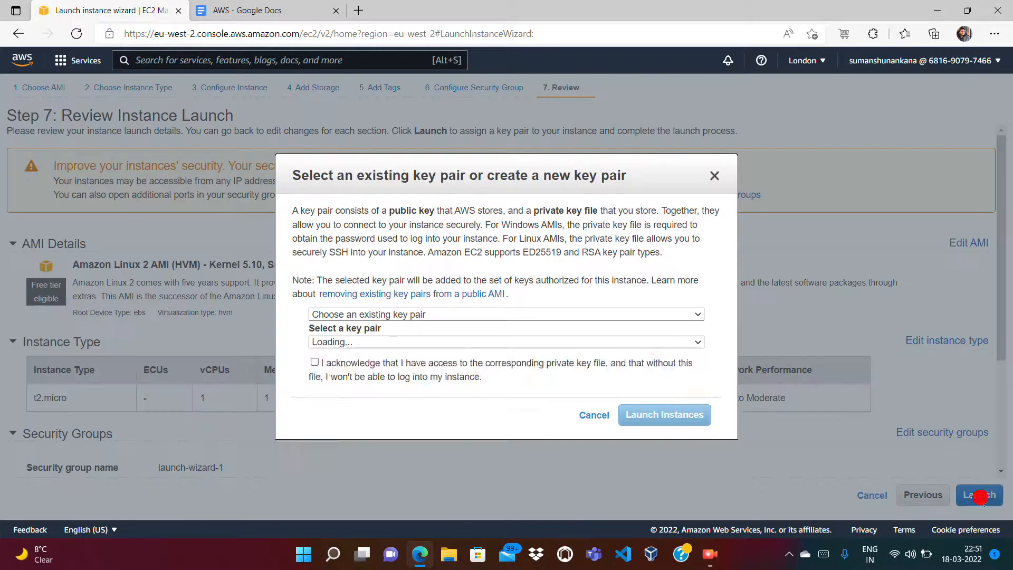
{"action": "left_click", "coordinate": [463, 313]}
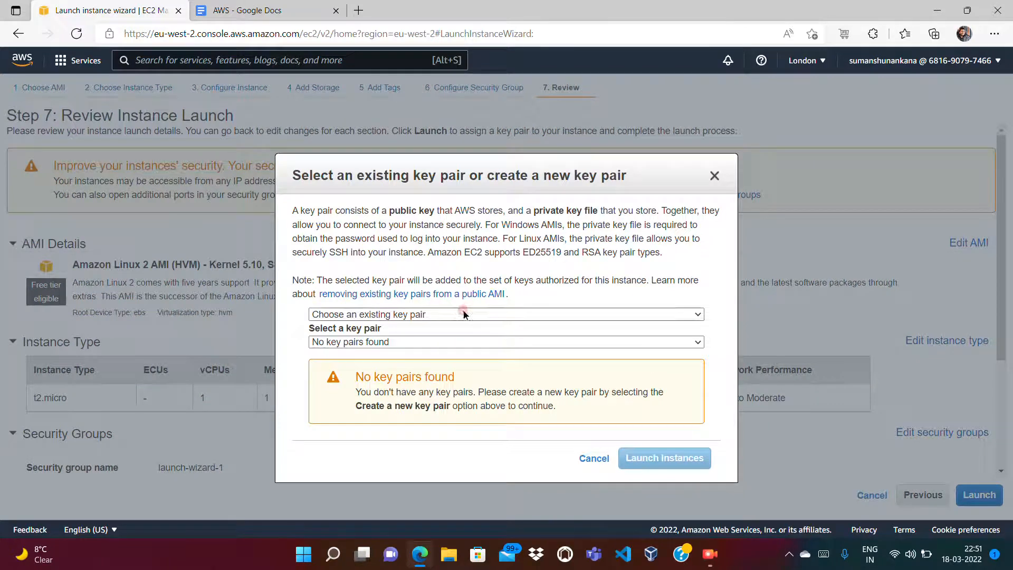
{"action": "left_click", "coordinate": [371, 352]}
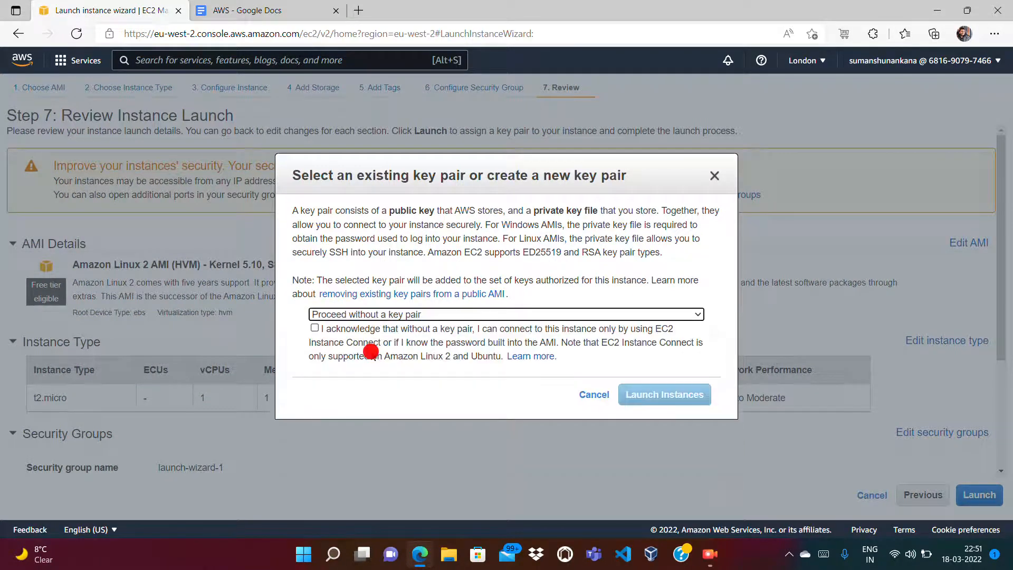
{"action": "left_click", "coordinate": [315, 328]}
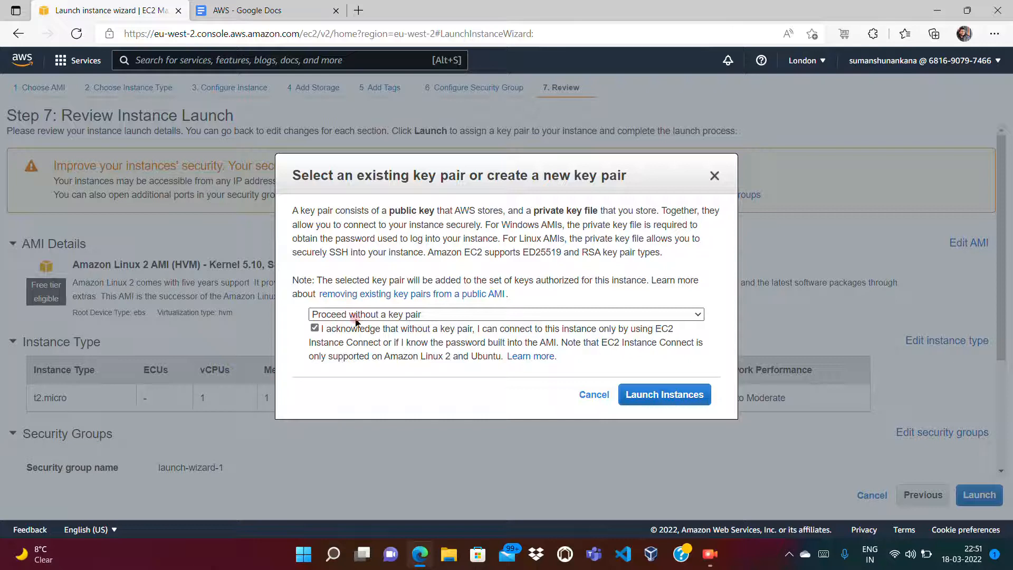
{"action": "left_click", "coordinate": [638, 401]}
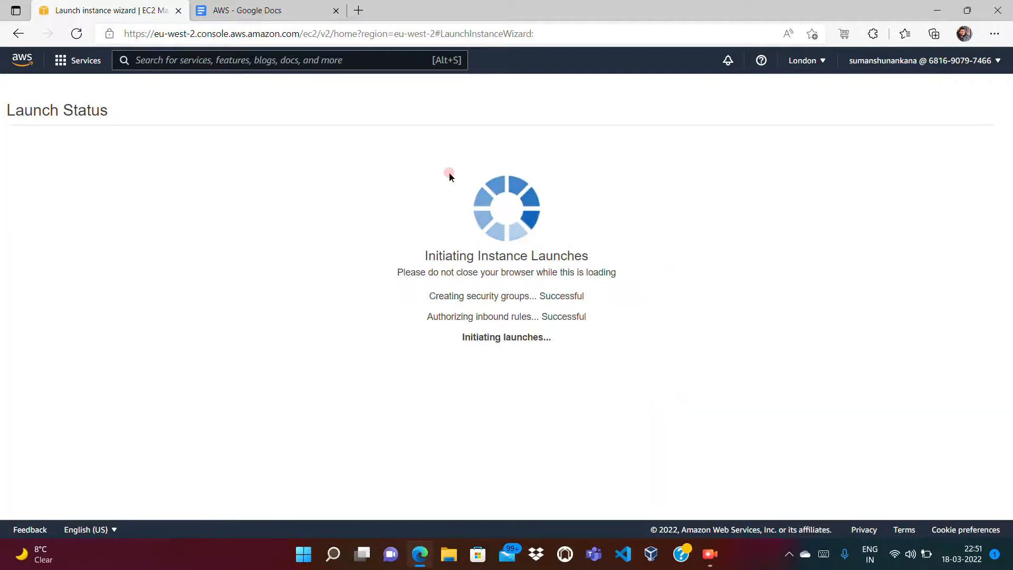
{"action": "left_click", "coordinate": [302, 185]}
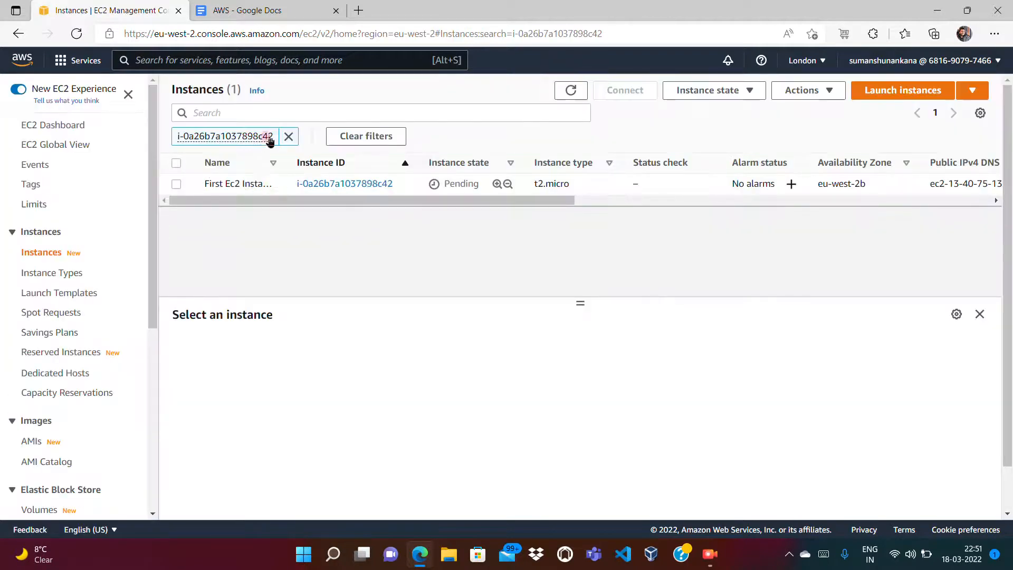
Step: Clear the instance-ID filter, stay in London, and start a second instance launch
{"action": "left_click", "coordinate": [288, 136]}
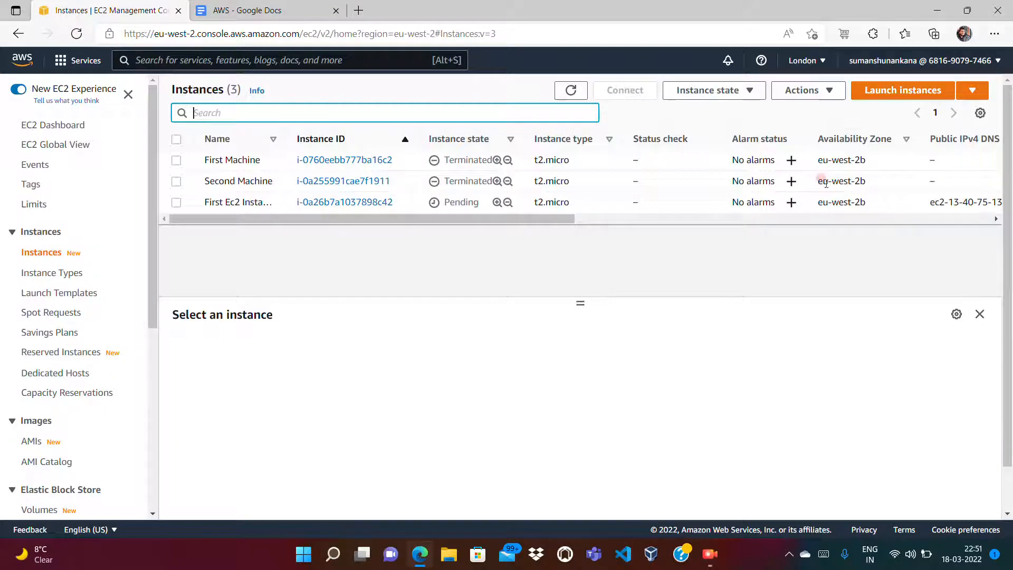
{"action": "left_click", "coordinate": [803, 61]}
{"action": "left_click", "coordinate": [880, 361]}
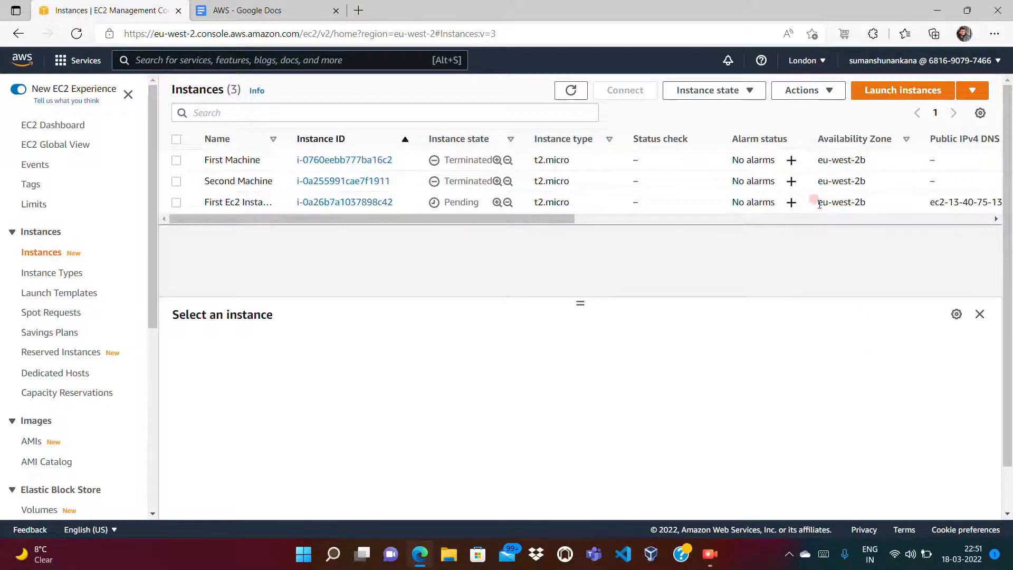
{"action": "left_click", "coordinate": [893, 90]}
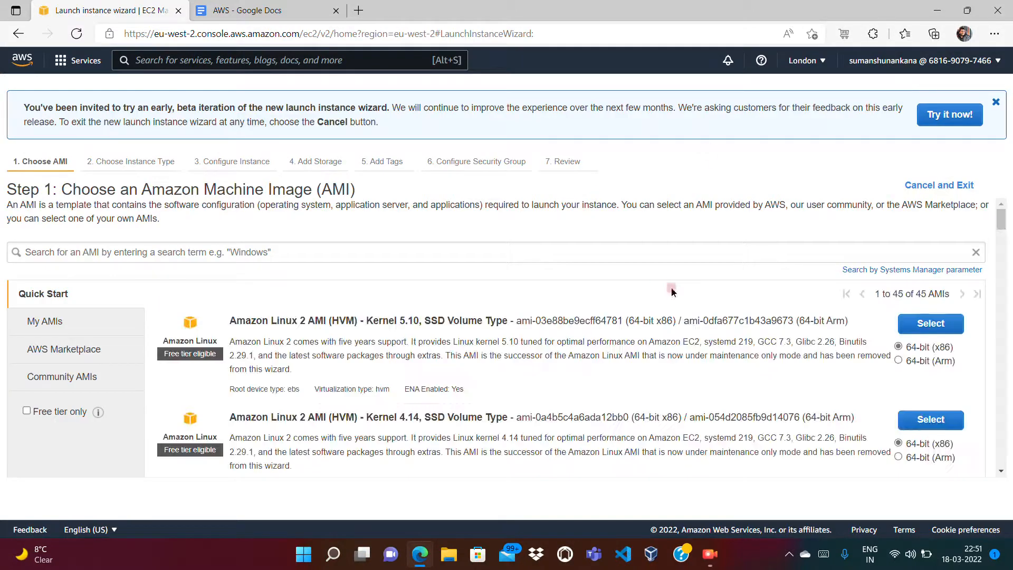
{"action": "left_click", "coordinate": [301, 12]}
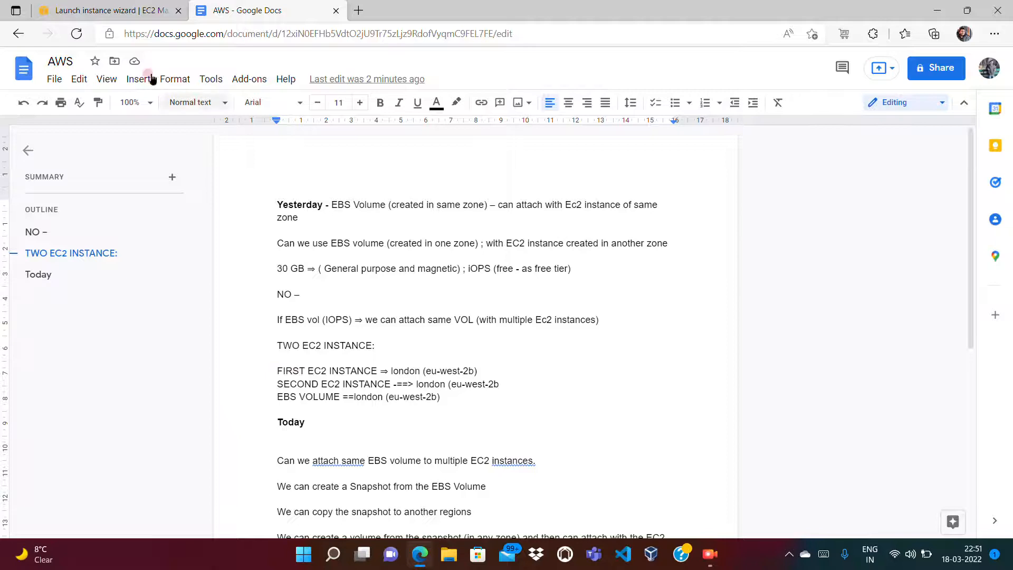
{"action": "left_click", "coordinate": [110, 10]}
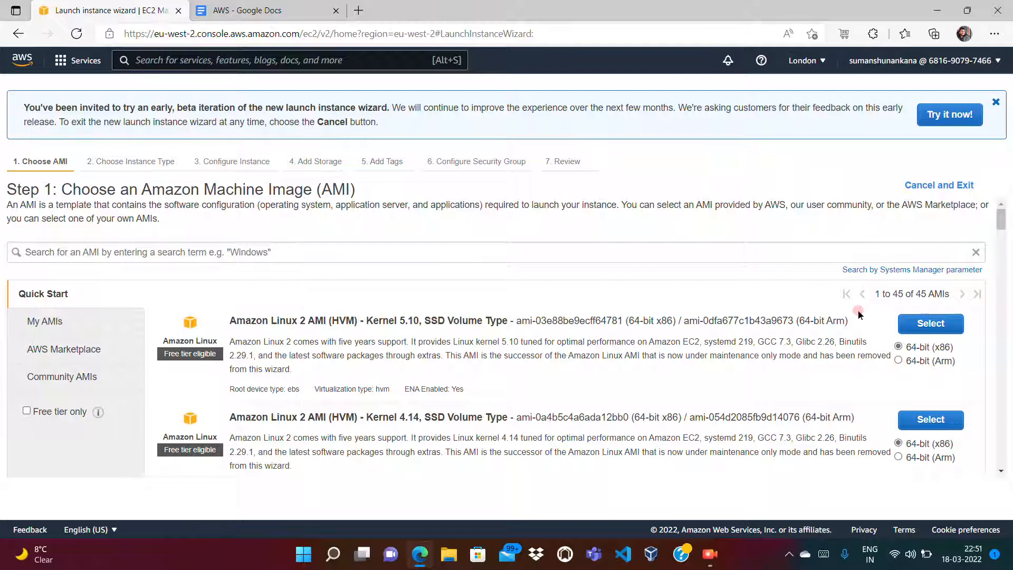
Step: Pick the Amazon Linux 2 AMI on t2.micro, accepting default instance details and storage
{"action": "left_click", "coordinate": [932, 324]}
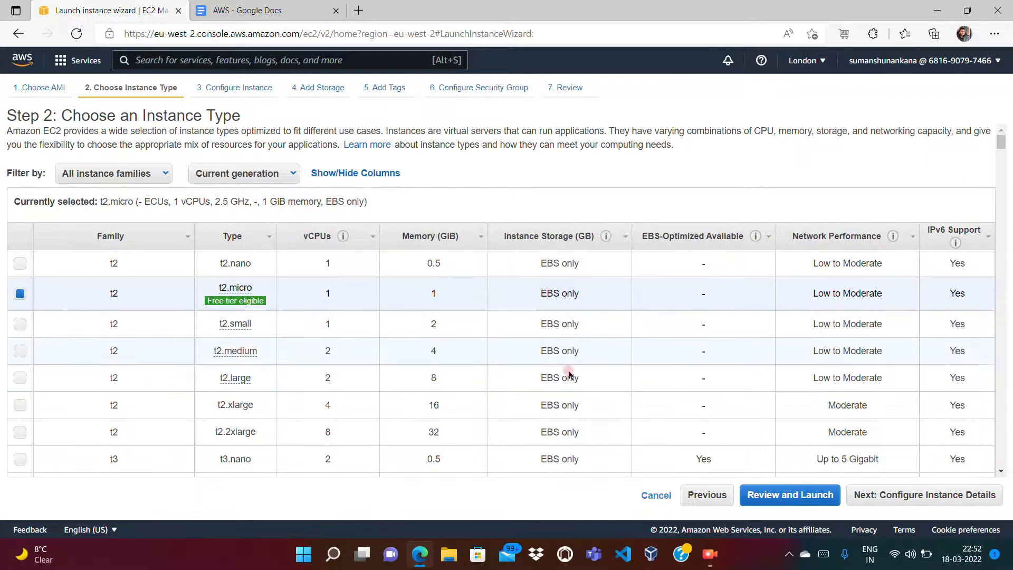
{"action": "left_click", "coordinate": [946, 500]}
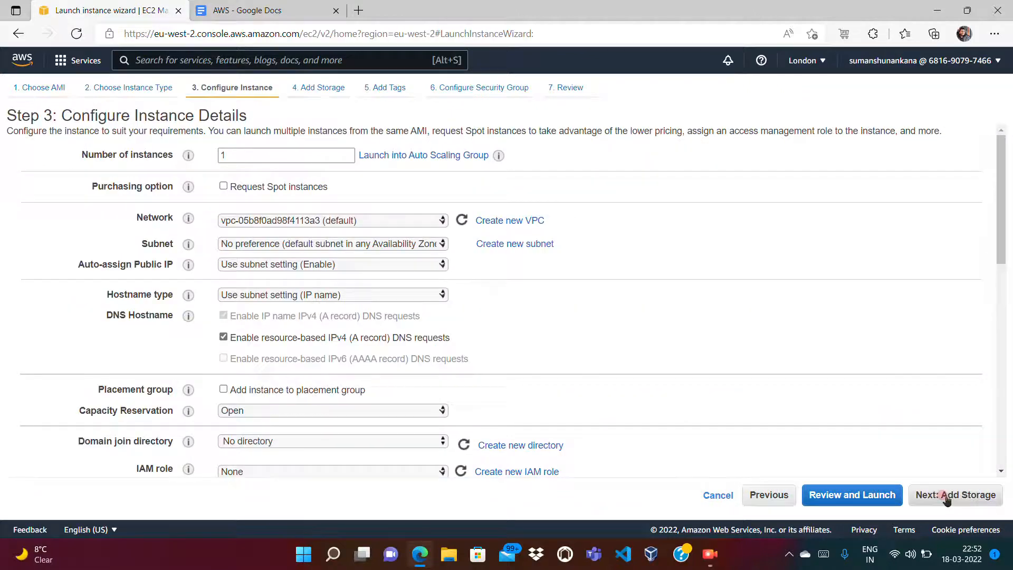
{"action": "left_click", "coordinate": [947, 500]}
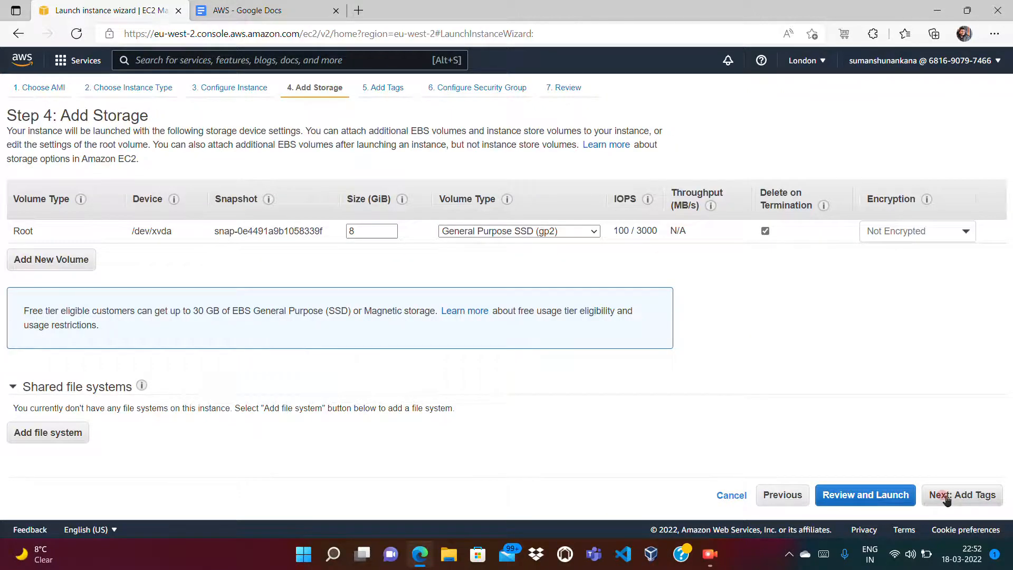
{"action": "left_click", "coordinate": [947, 499]}
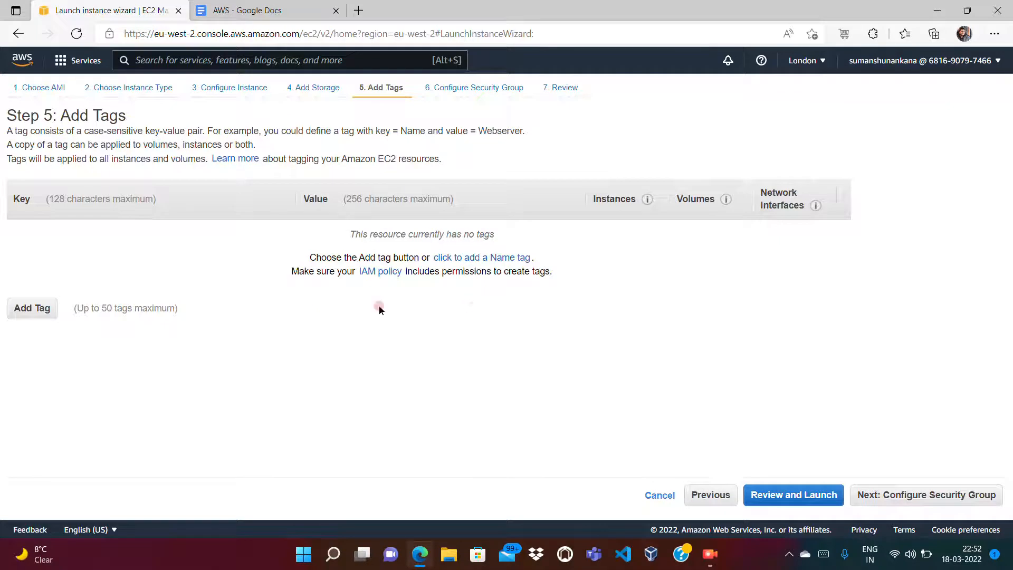
Step: Add a Name tag with value 'Second EC2 Instance'
{"action": "left_click", "coordinate": [55, 305]}
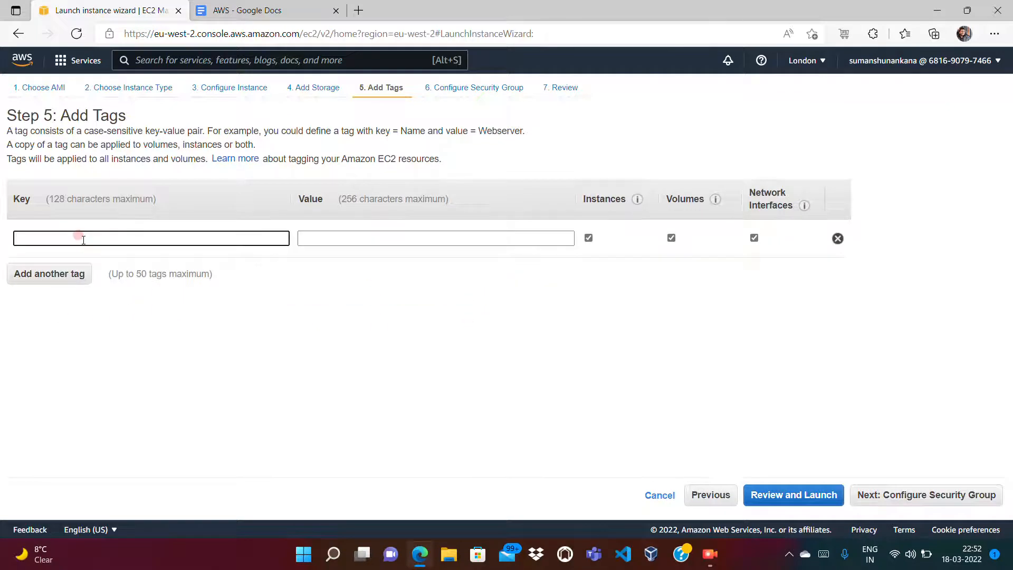
{"action": "type", "text": "Name"}
{"action": "key", "text": "Tab"}
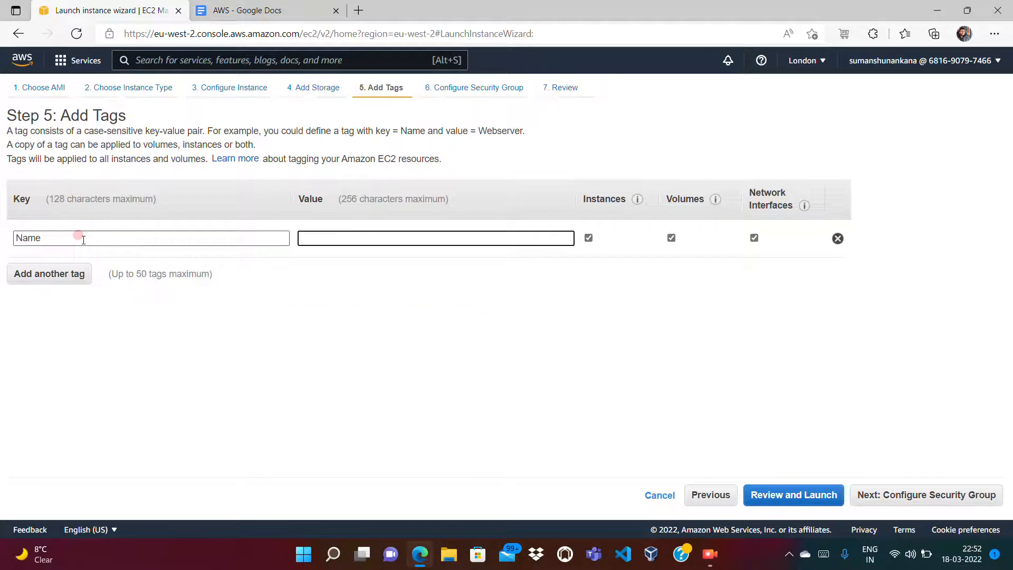
{"action": "type", "text": "Second EC2 Instance"}
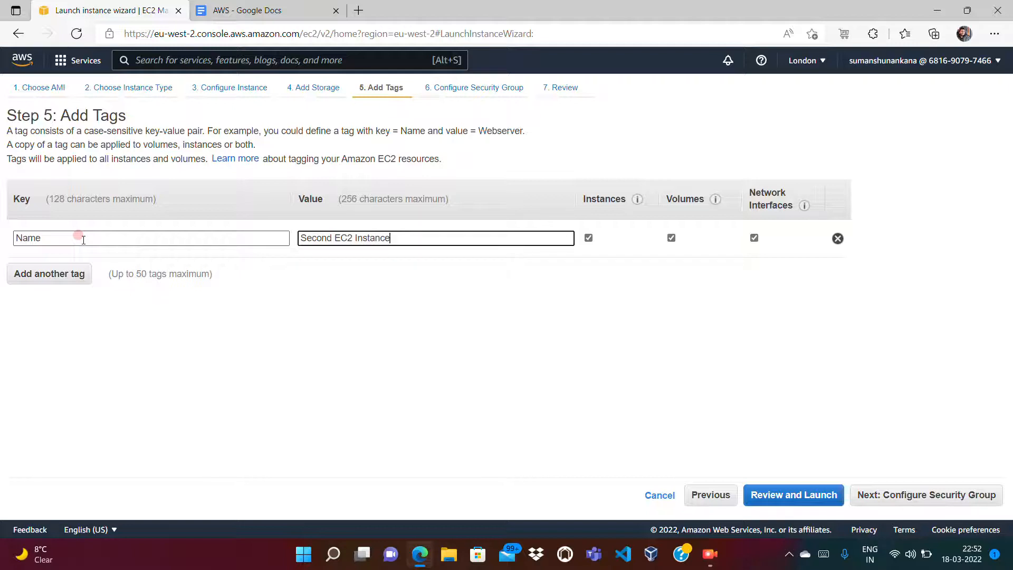
Step: Add an Owner tag holding the owner's e-mail address, then opt to reuse an existing security group
{"action": "left_click", "coordinate": [32, 279]}
{"action": "type", "text": "Owner"}
{"action": "key", "text": "Tab"}
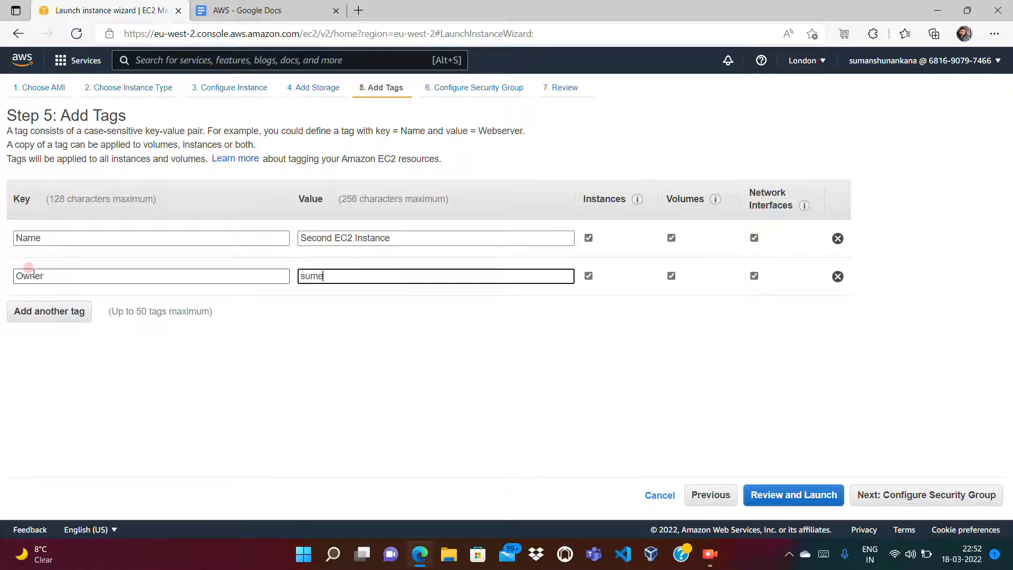
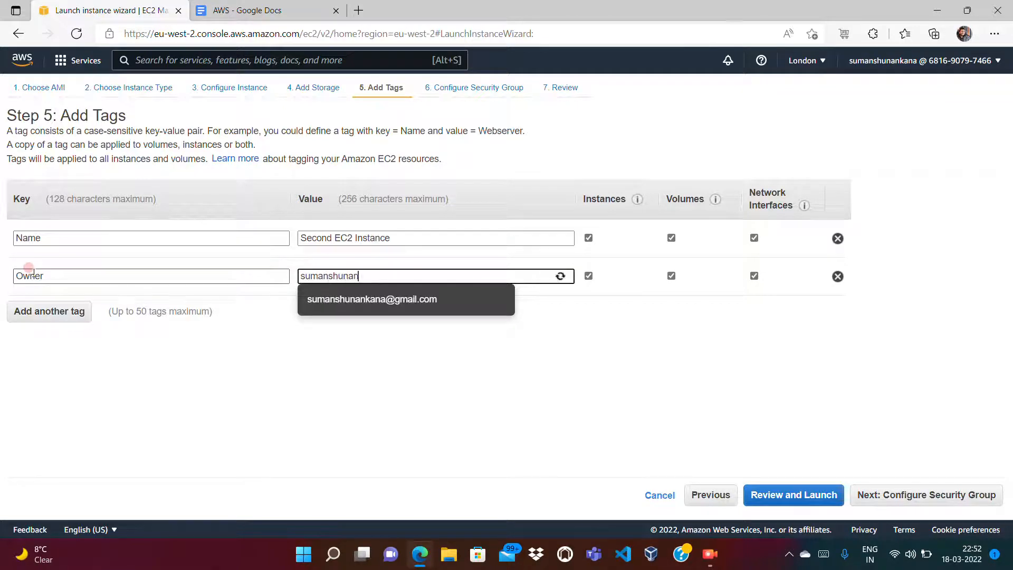
{"action": "key", "text": "Tab"}
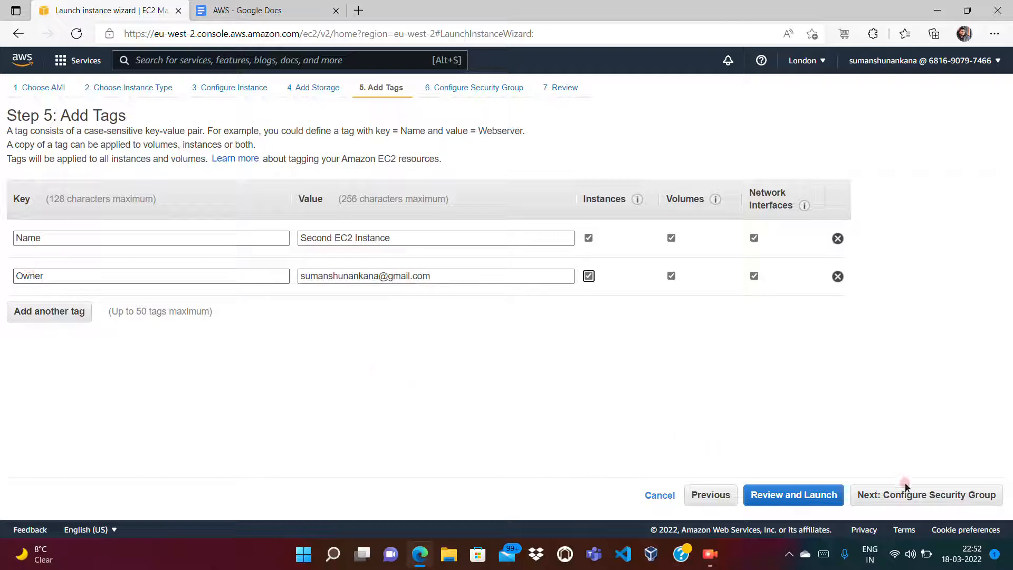
{"action": "left_click", "coordinate": [916, 496]}
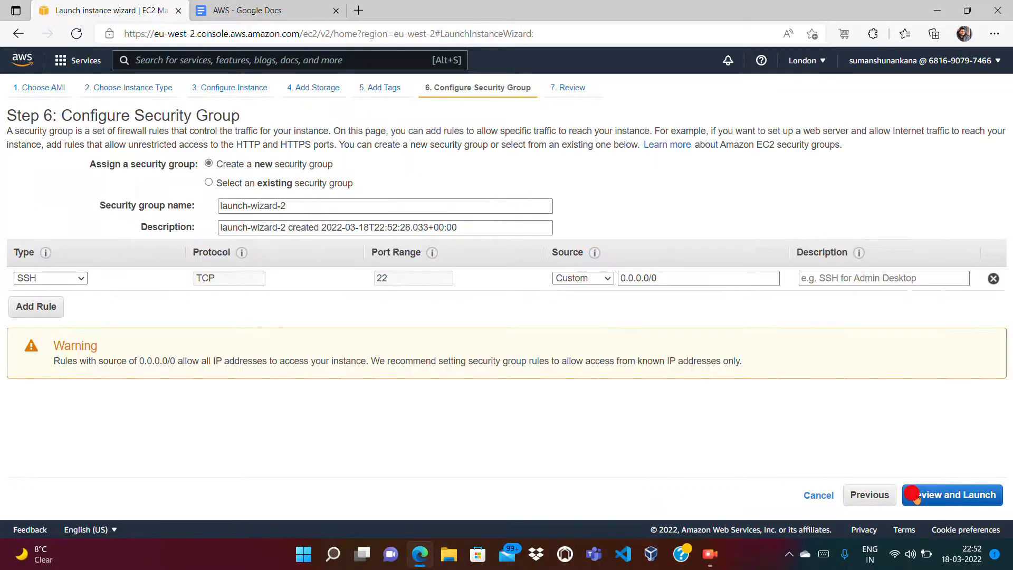
{"action": "left_click", "coordinate": [209, 183]}
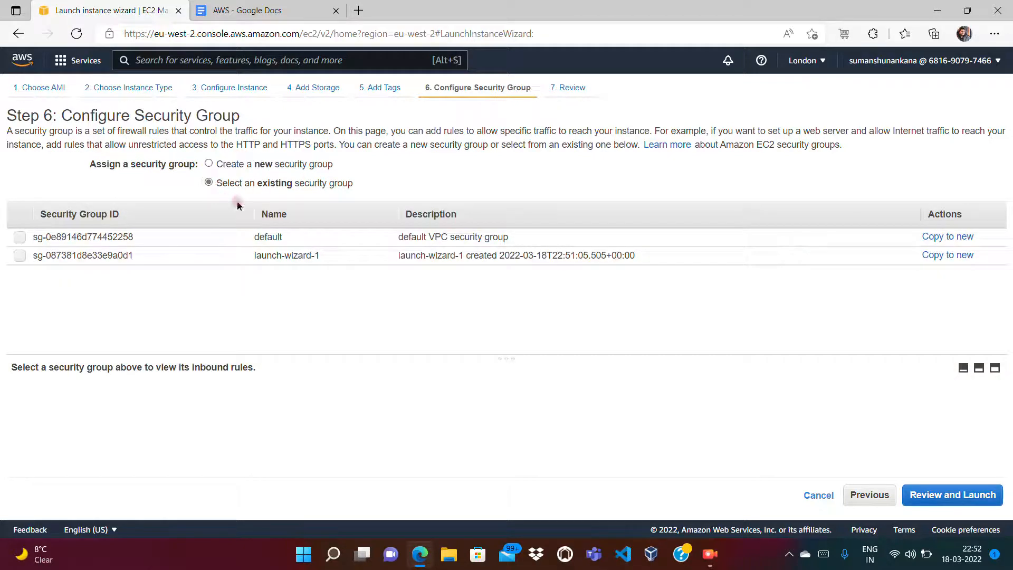
Step: Use security group launch-wizard-1 and proceed through the launch review
{"action": "left_click", "coordinate": [20, 257]}
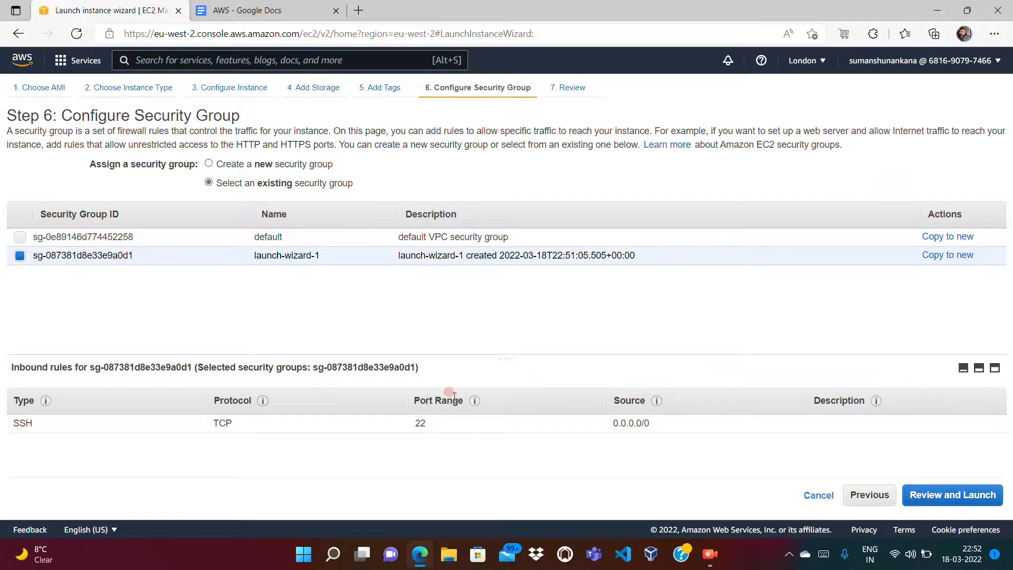
{"action": "left_click", "coordinate": [983, 497]}
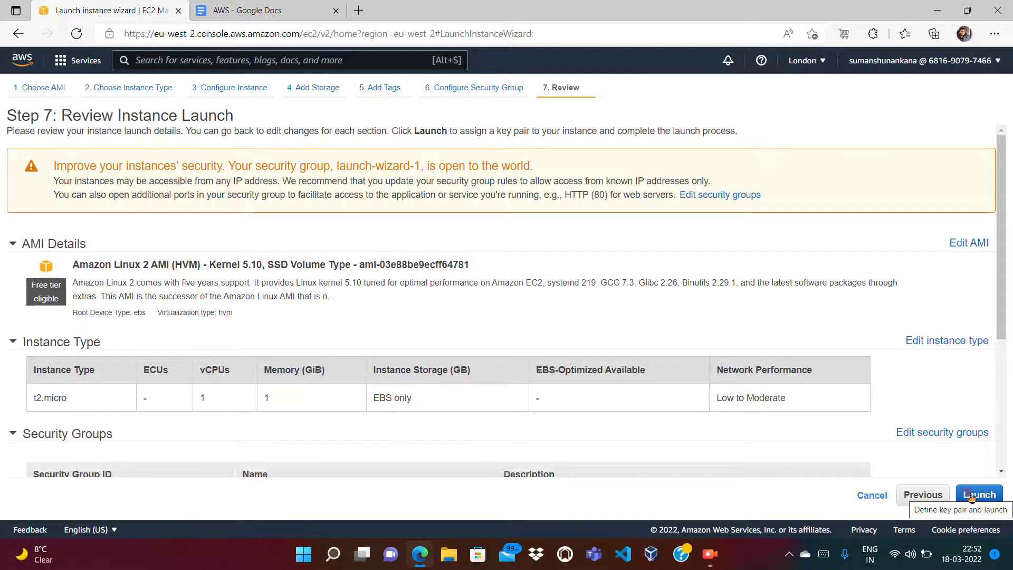
{"action": "left_click", "coordinate": [972, 496]}
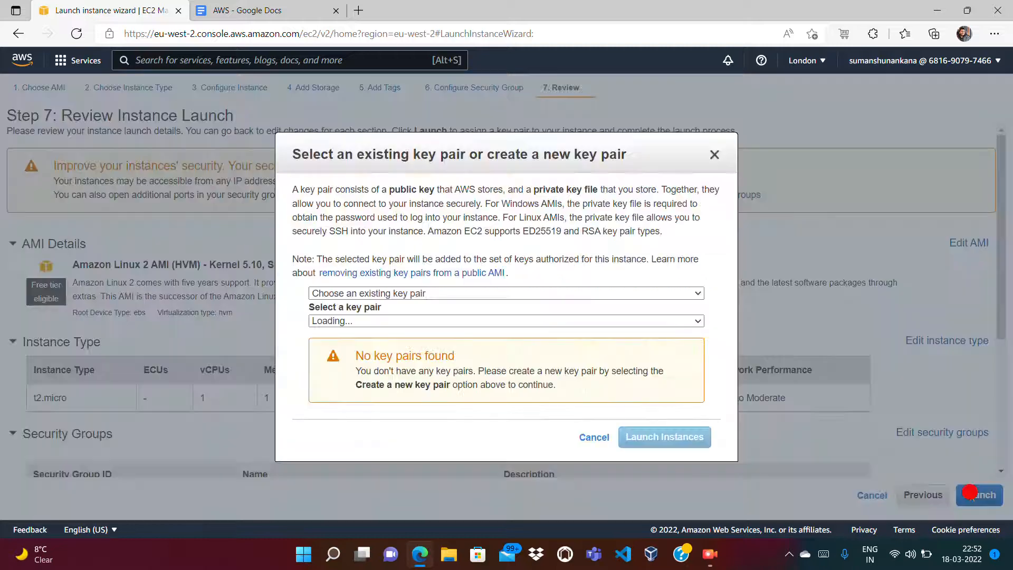
Step: Launch the instance without a key pair, acknowledging the warning
{"action": "left_click", "coordinate": [525, 293]}
{"action": "left_click", "coordinate": [428, 332]}
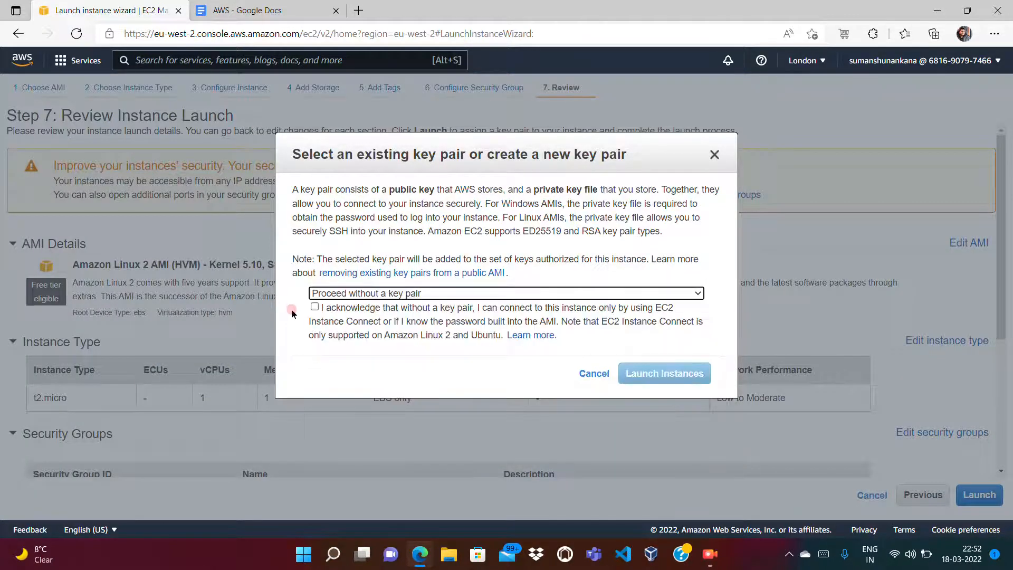
{"action": "left_click", "coordinate": [314, 308]}
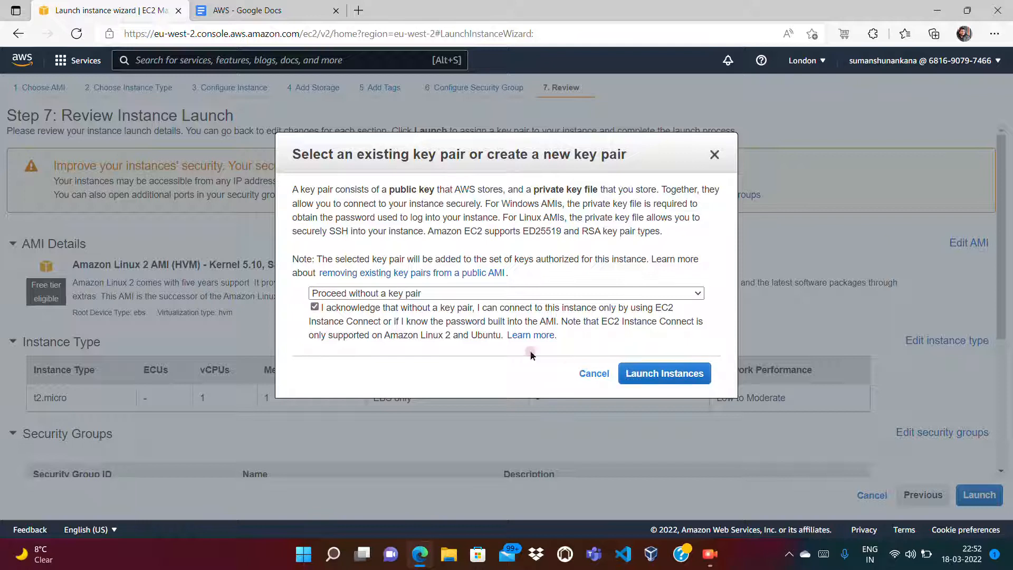
{"action": "left_click", "coordinate": [658, 375]}
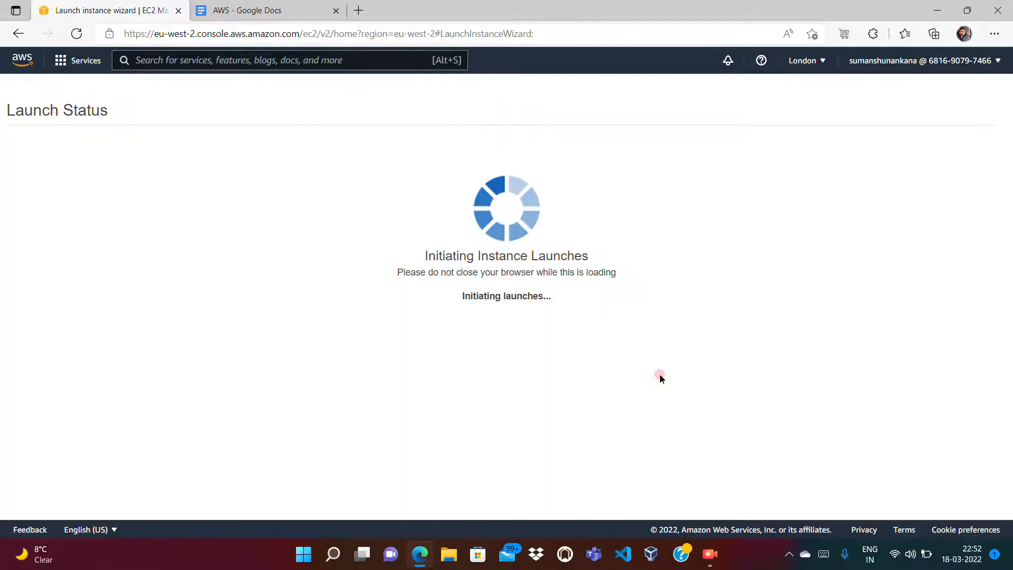
Step: Show the new instance, clear the instance ID filter to list all four instances, and refresh
{"action": "left_click", "coordinate": [327, 181]}
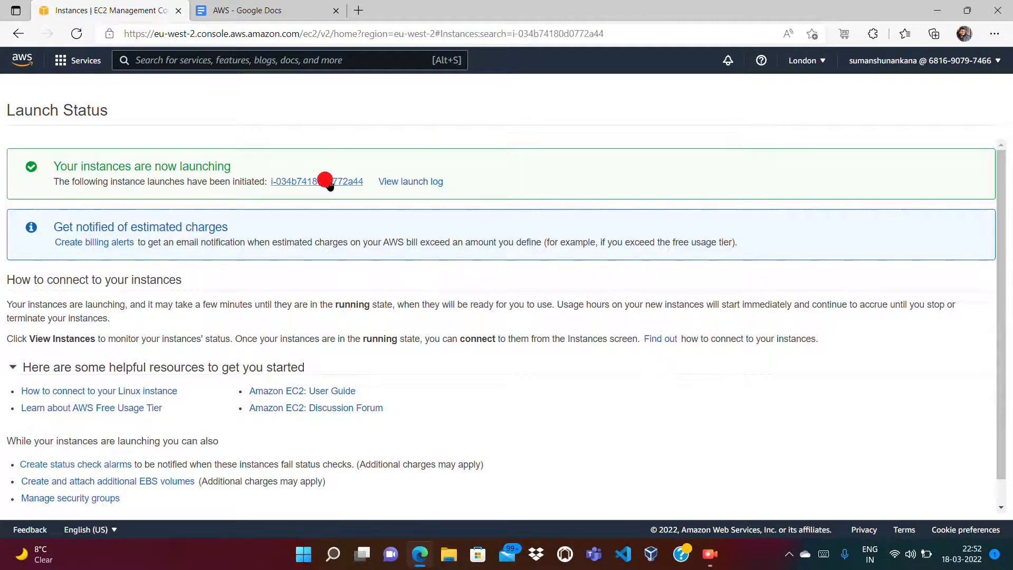
{"action": "left_click", "coordinate": [292, 136]}
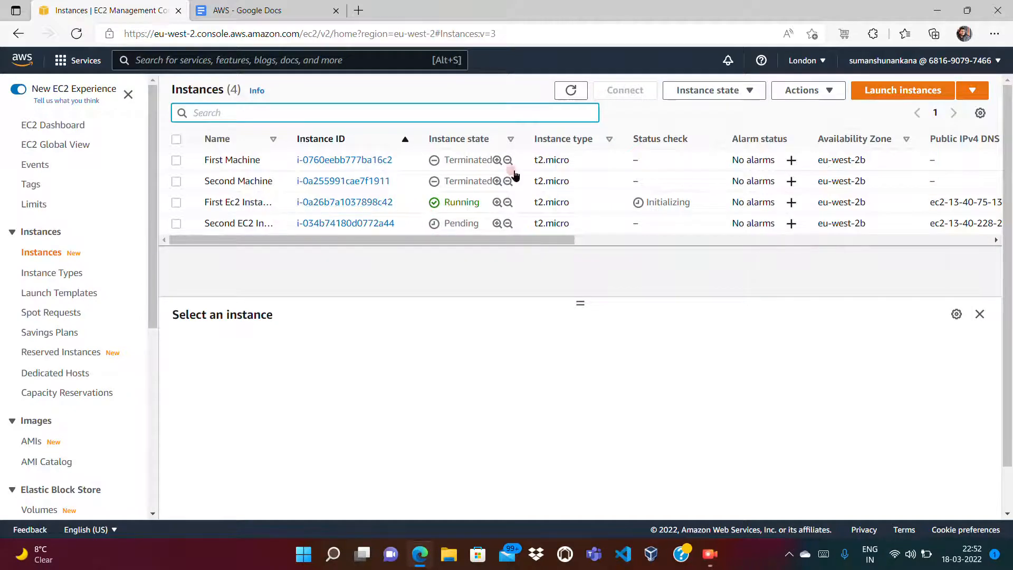
{"action": "left_click", "coordinate": [571, 91]}
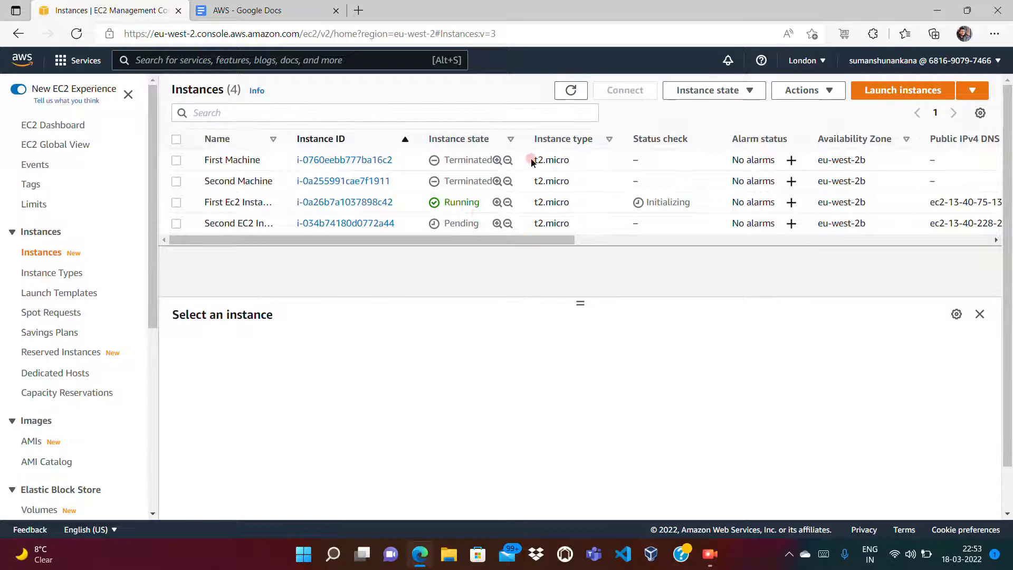
{"action": "left_click", "coordinate": [571, 90]}
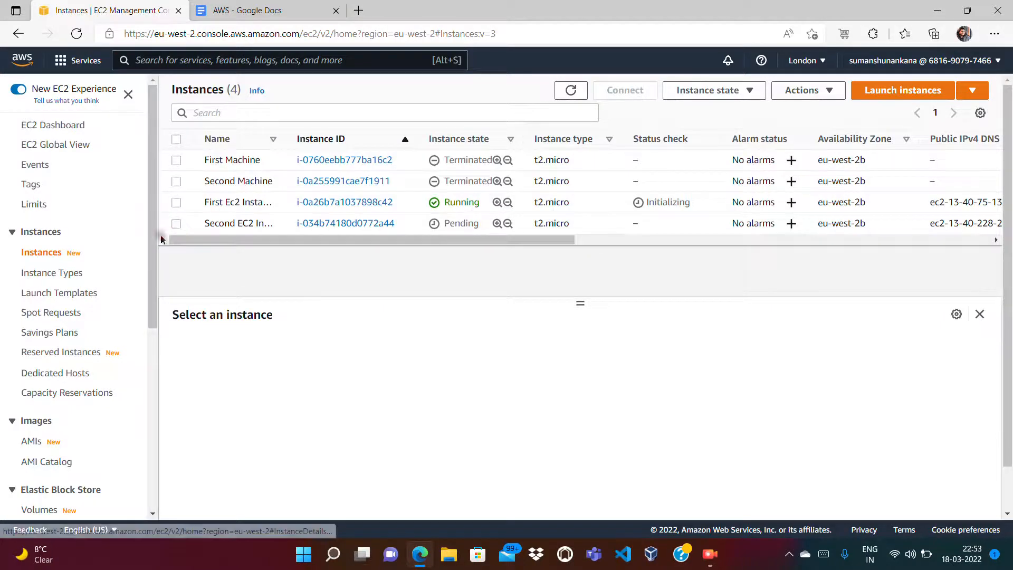
{"action": "left_click", "coordinate": [569, 90]}
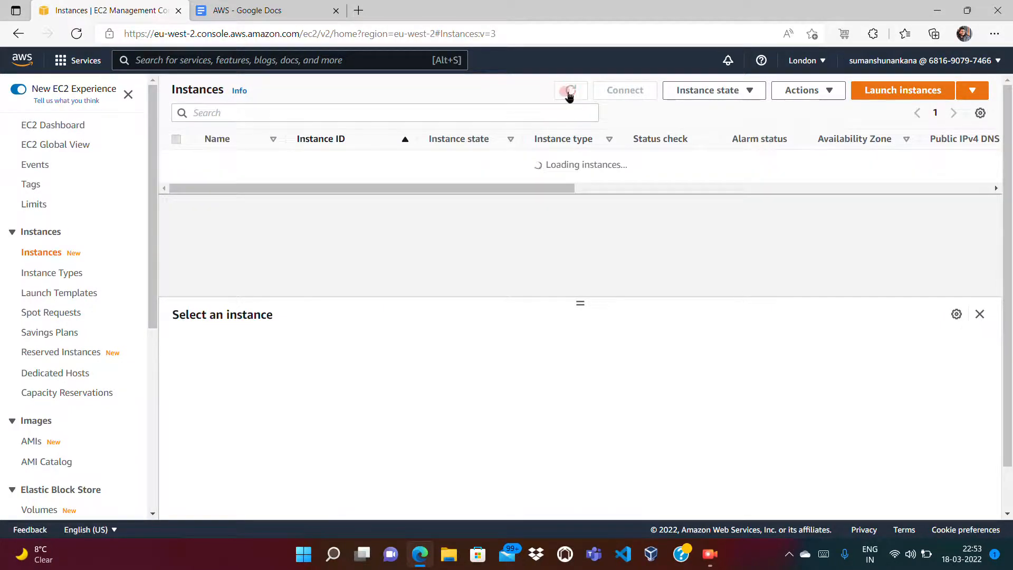
{"action": "left_click", "coordinate": [570, 93]}
{"action": "left_click", "coordinate": [570, 91]}
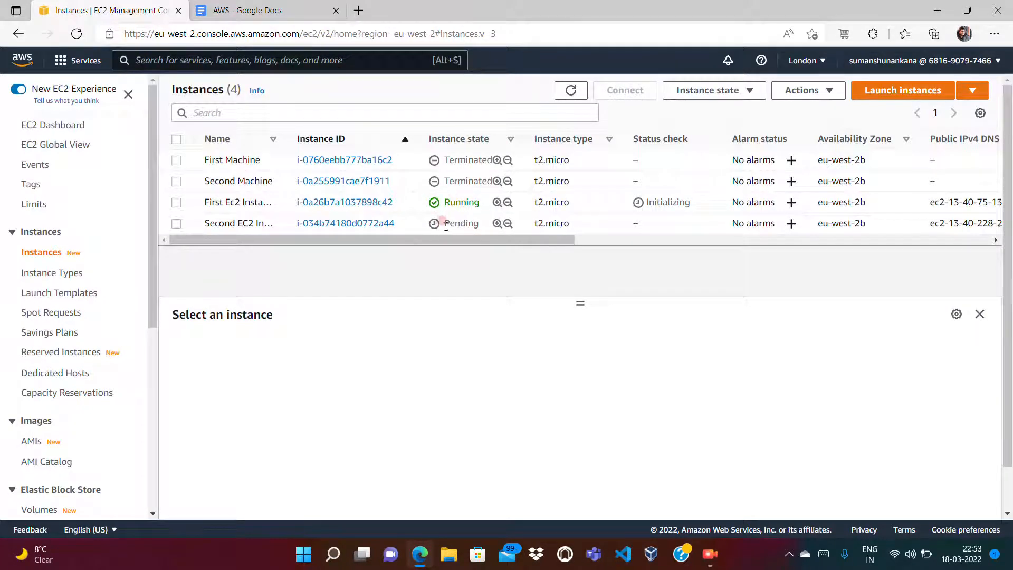
Step: Keep refreshing until First Ec2 Instance passes 2/2 checks, then select it
{"action": "left_click", "coordinate": [571, 90]}
{"action": "left_click", "coordinate": [571, 92]}
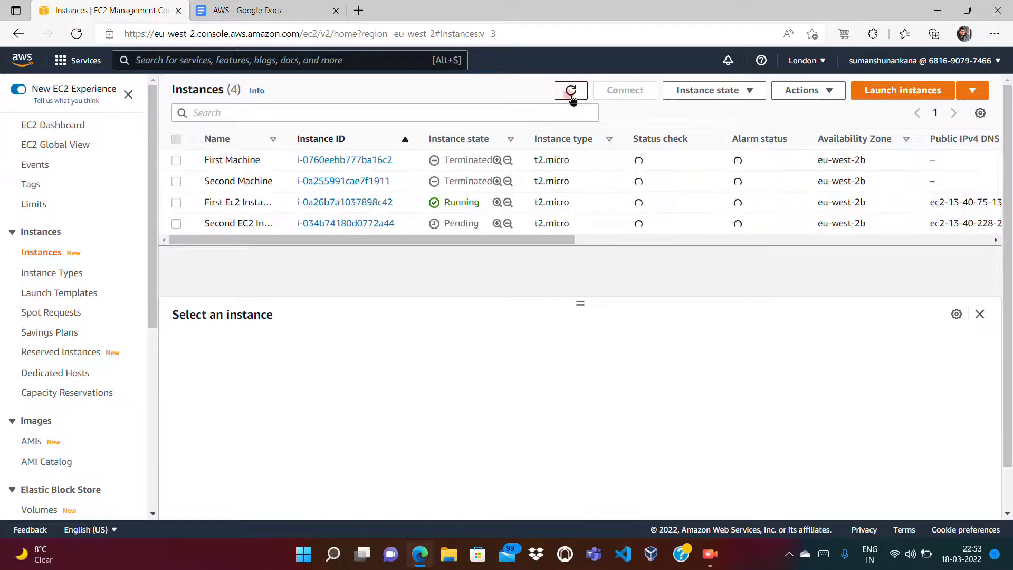
{"action": "left_click", "coordinate": [572, 90]}
{"action": "left_click", "coordinate": [571, 91]}
{"action": "left_click", "coordinate": [572, 96]}
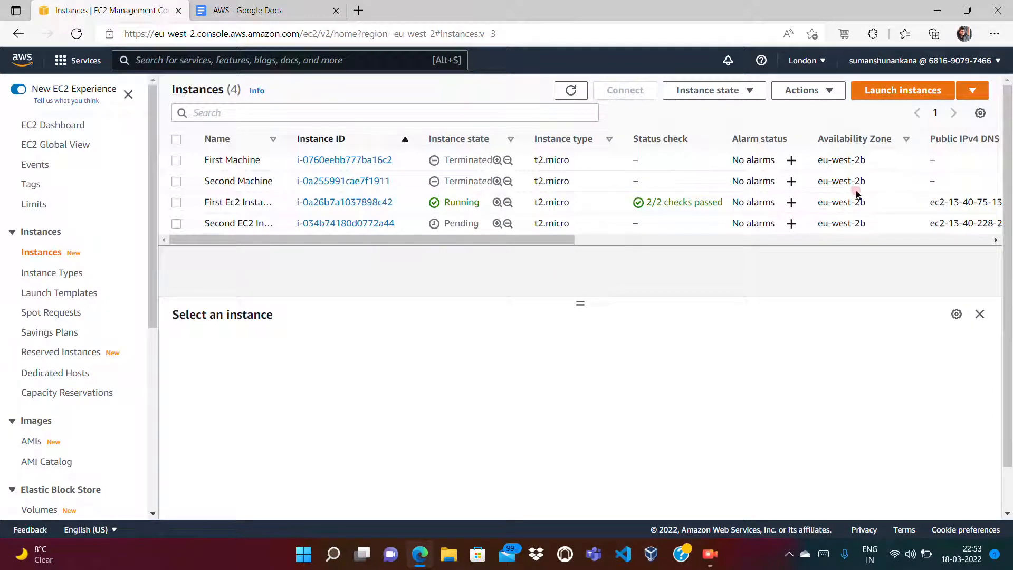
{"action": "left_click", "coordinate": [567, 99]}
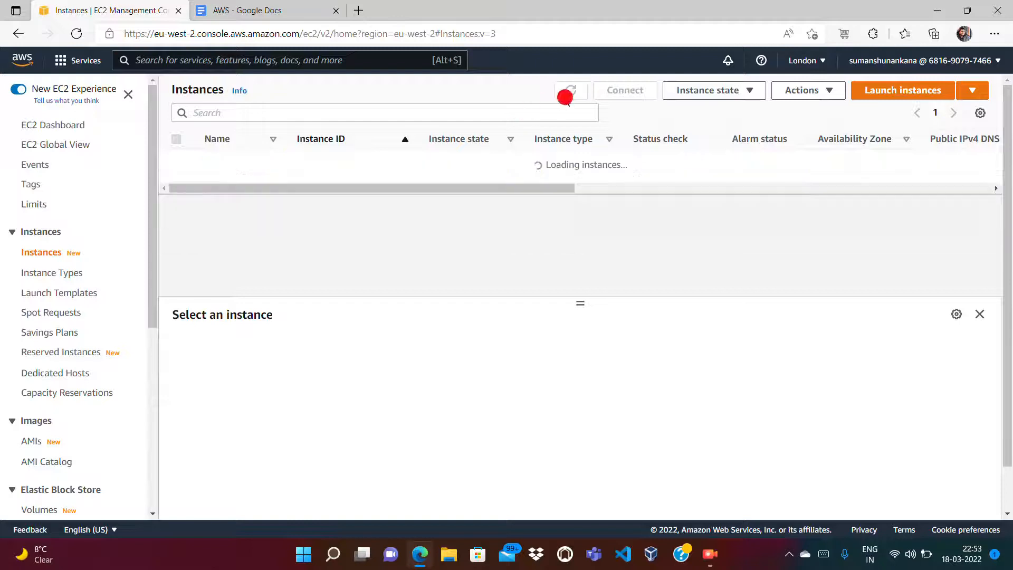
{"action": "left_click", "coordinate": [567, 99]}
{"action": "double_click", "coordinate": [567, 100]}
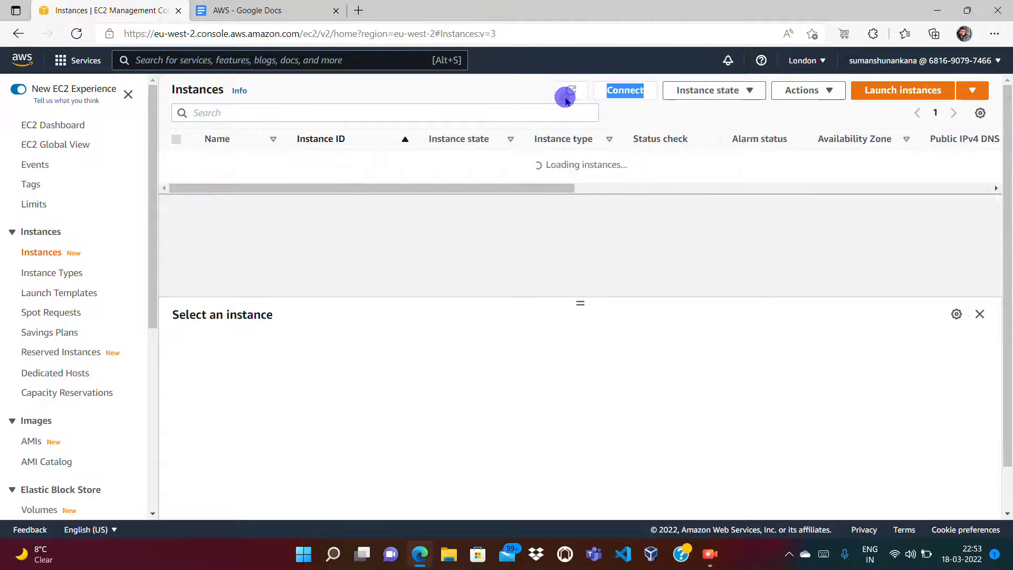
{"action": "left_click", "coordinate": [460, 274]}
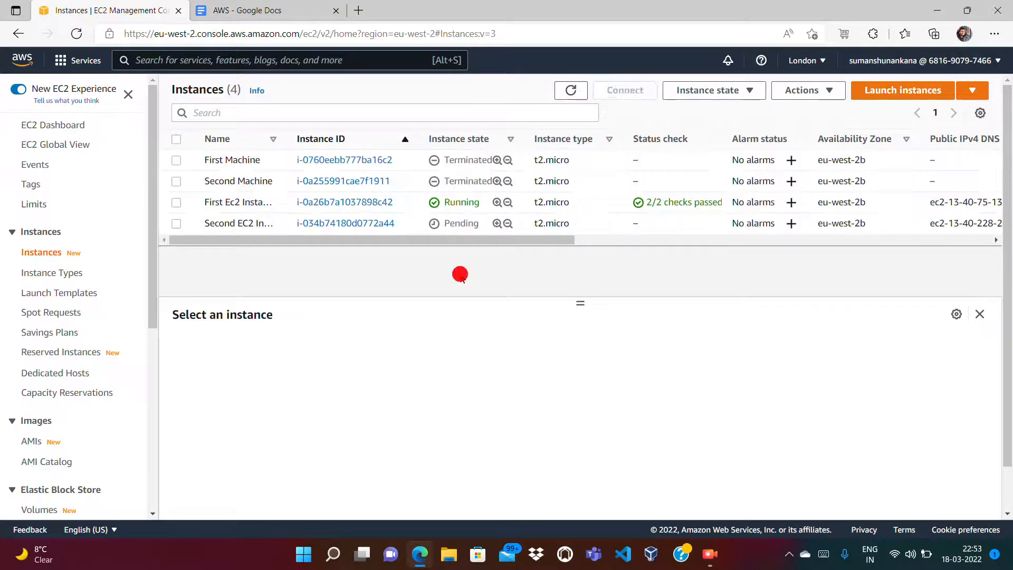
{"action": "left_click", "coordinate": [570, 90]}
{"action": "left_click", "coordinate": [361, 260]}
{"action": "left_click", "coordinate": [176, 202]}
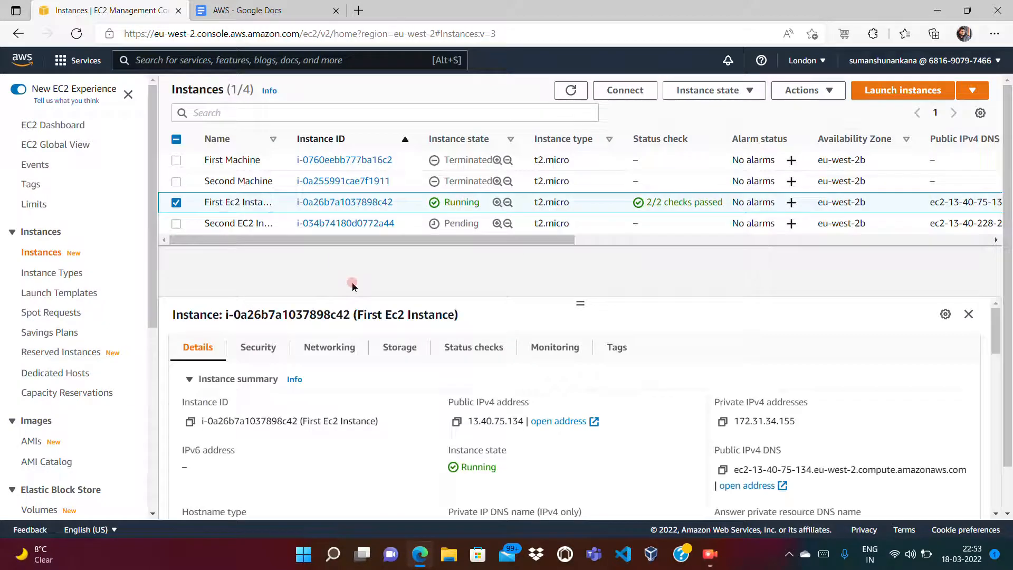
Step: Review First Ec2 Instance's tags and briefly check Second EC2 Instance's details
{"action": "left_click", "coordinate": [613, 347]}
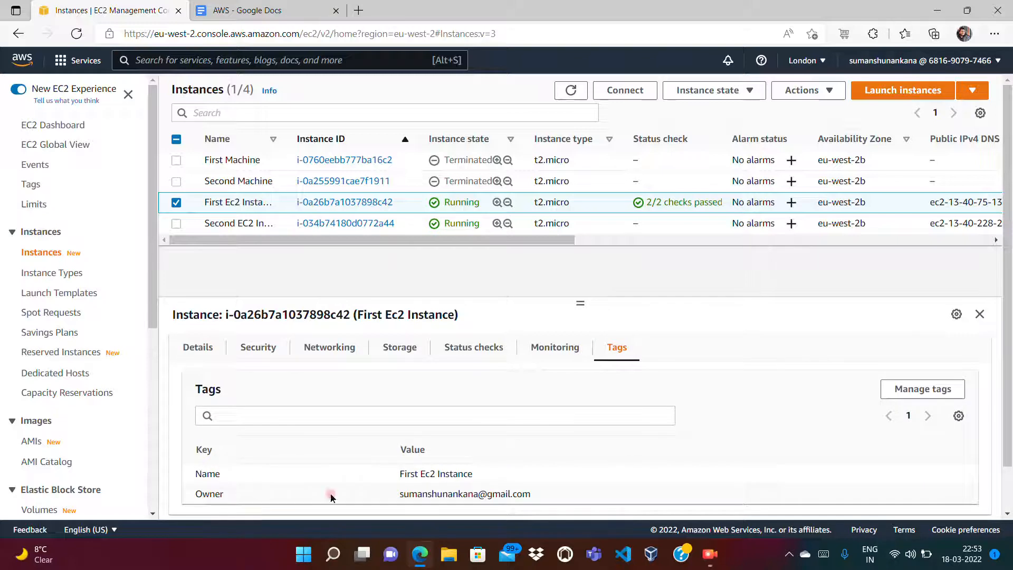
{"action": "left_click", "coordinate": [176, 206]}
{"action": "left_click", "coordinate": [176, 223]}
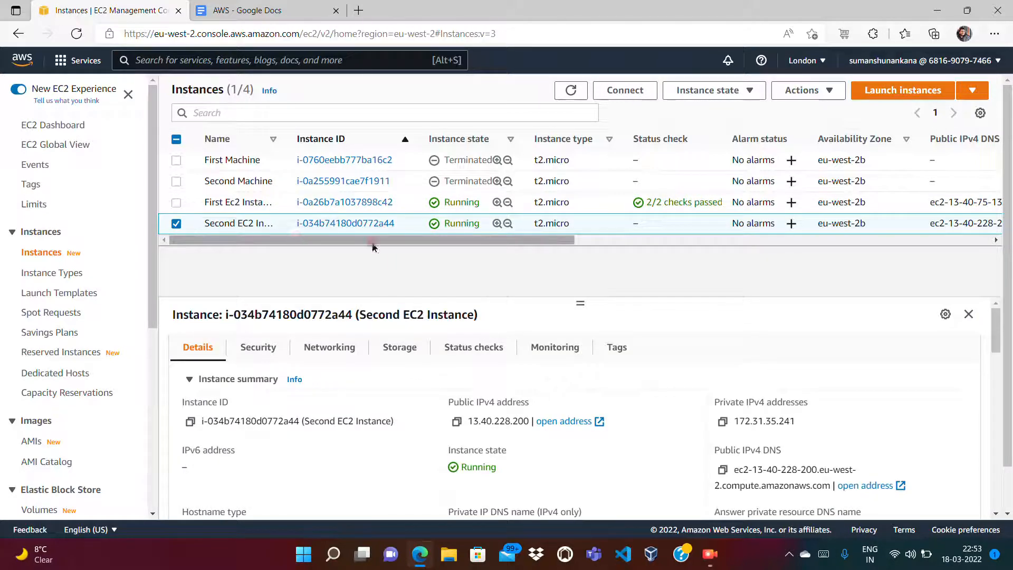
{"action": "left_click", "coordinate": [177, 223]}
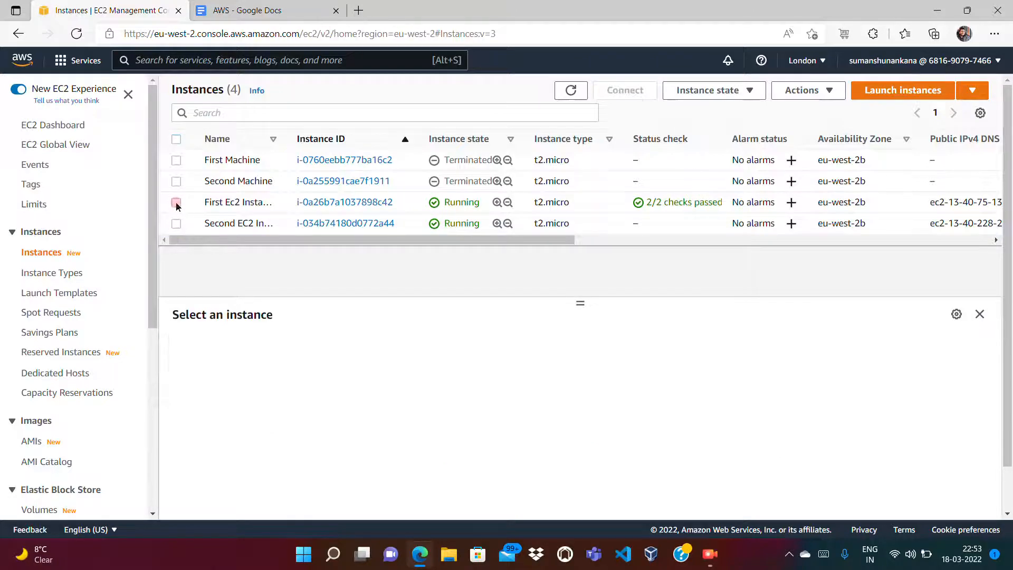
{"action": "left_click", "coordinate": [176, 203]}
Step: View First Ec2 Instance's storage and its root volume table
{"action": "left_click", "coordinate": [417, 357]}
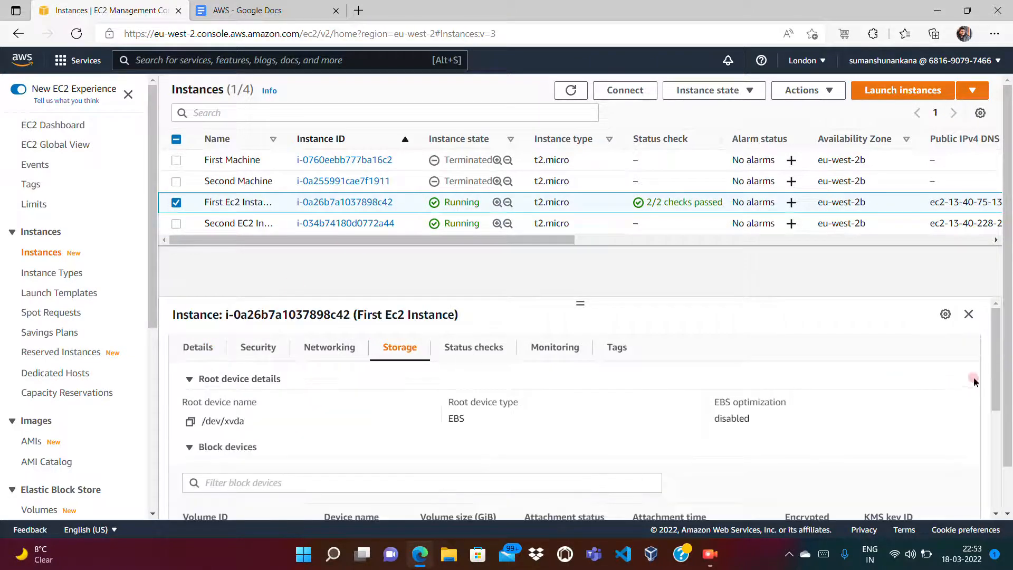
{"action": "mouse_move", "coordinate": [997, 369]}
{"action": "left_mouse_down"}
{"action": "mouse_move", "coordinate": [1009, 486]}
{"action": "mouse_move", "coordinate": [999, 388]}
{"action": "left_mouse_up"}
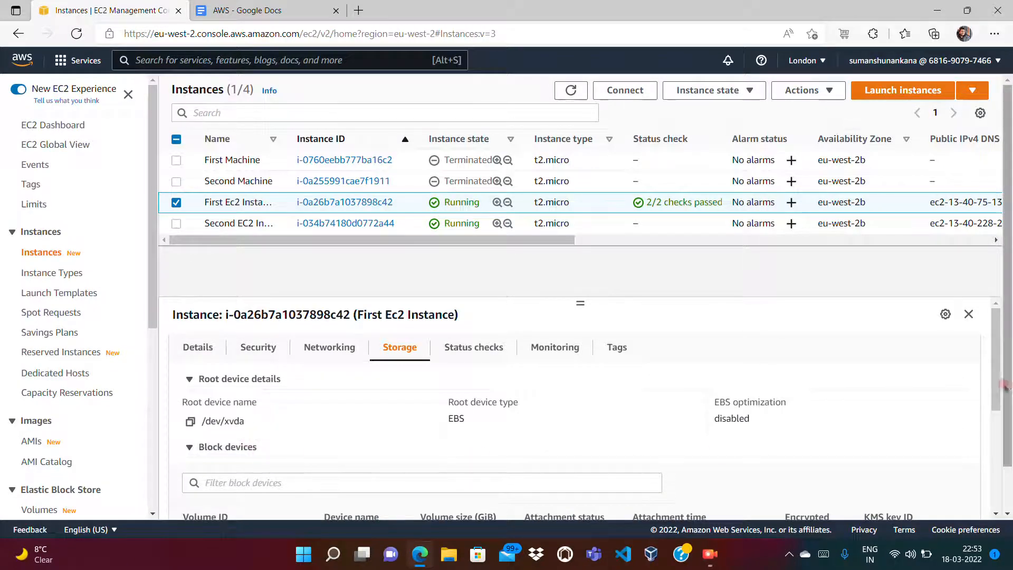
{"action": "right_click", "coordinate": [999, 426]}
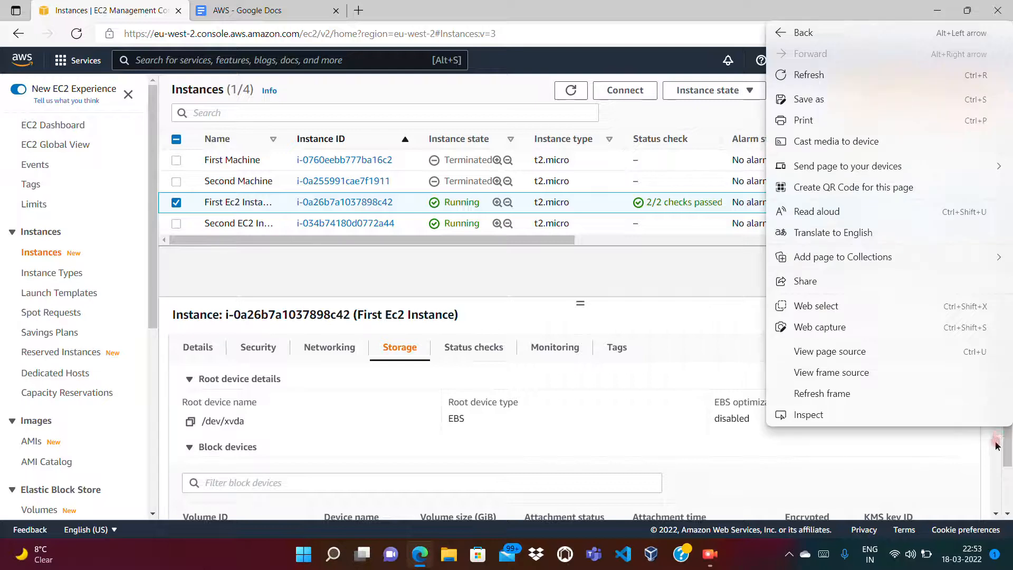
{"action": "left_click", "coordinate": [996, 443]}
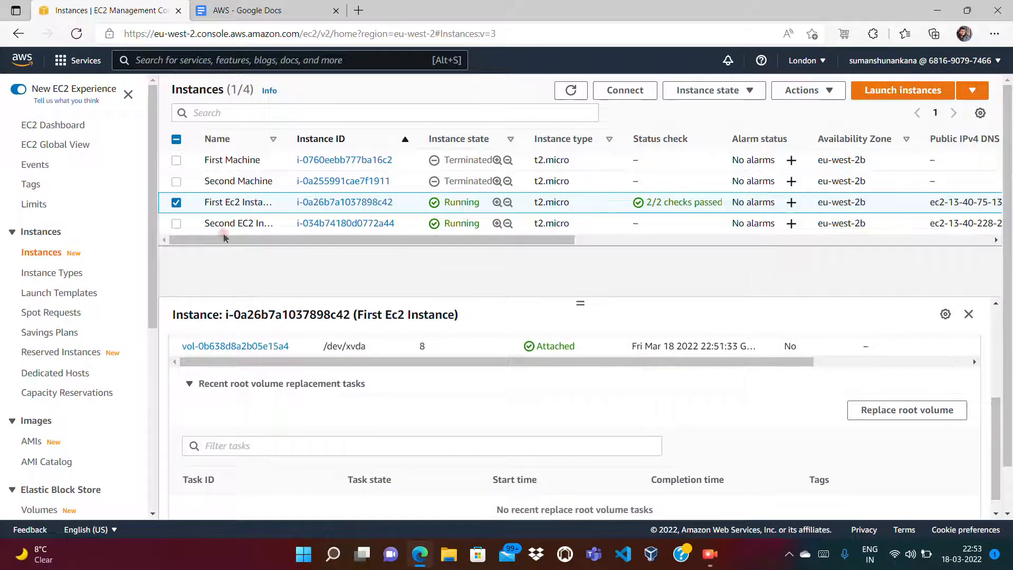
Step: Review Second EC2 Instance's root storage volume, then clear the selection
{"action": "left_click", "coordinate": [176, 224]}
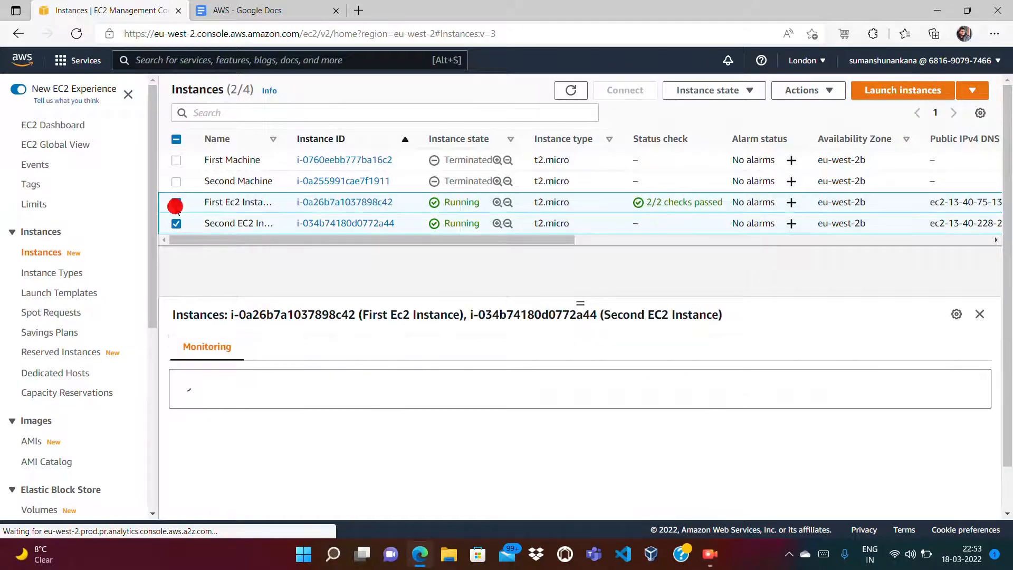
{"action": "left_click", "coordinate": [176, 204]}
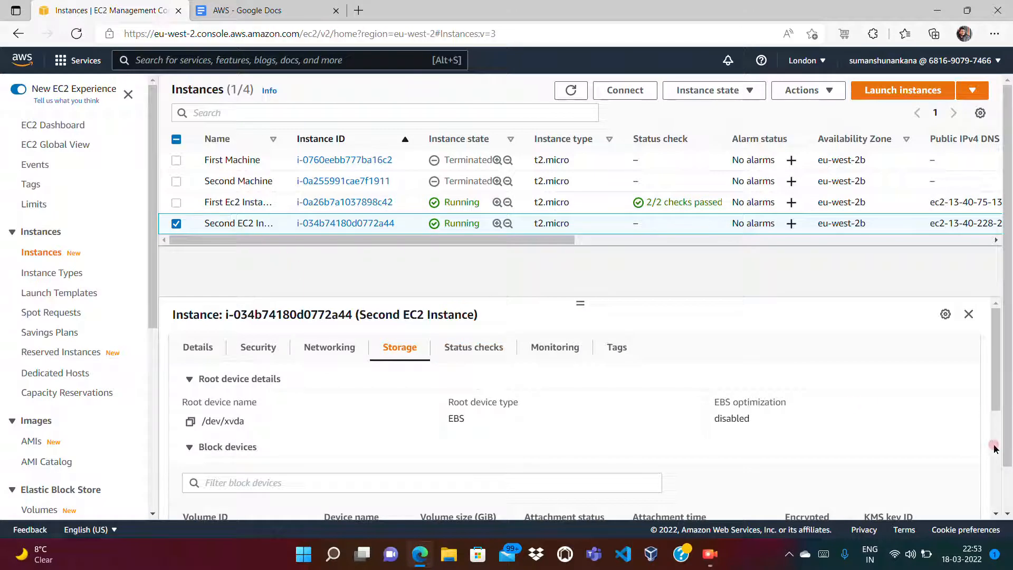
{"action": "scroll", "coordinate": [995, 449], "scroll_direction": "down", "scroll_amount": 4}
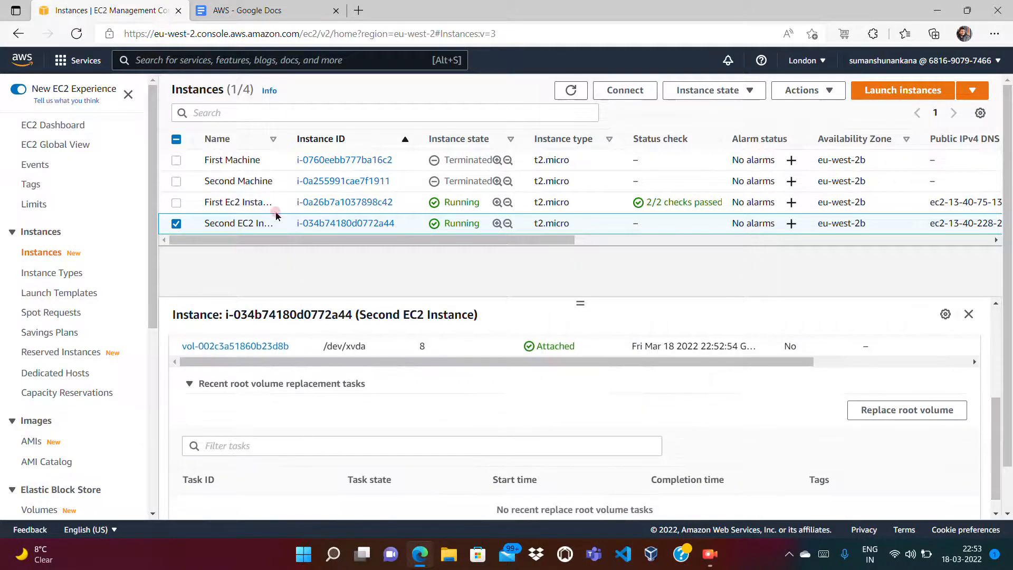
{"action": "left_click", "coordinate": [176, 224]}
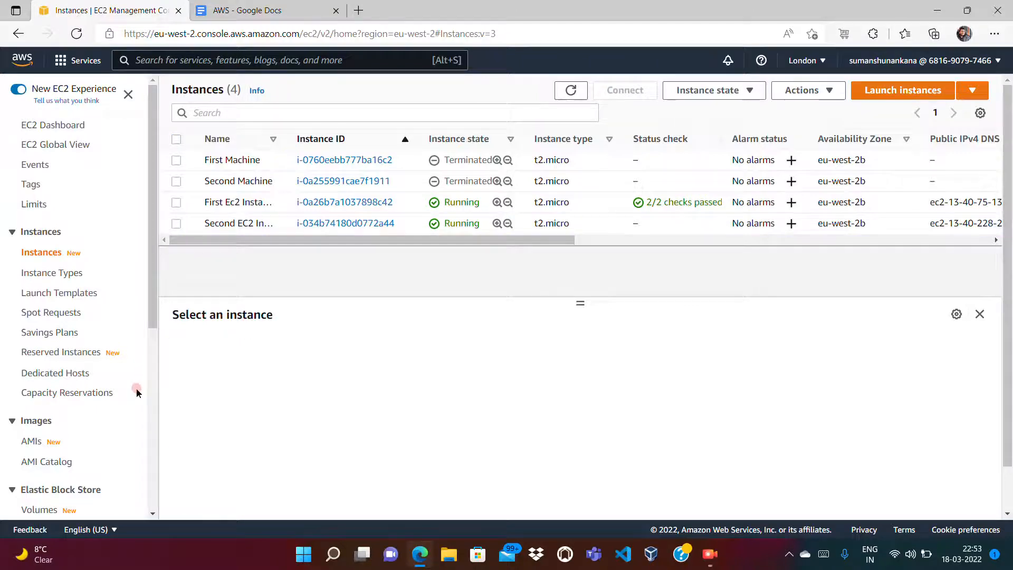
{"action": "scroll", "coordinate": [152, 392], "scroll_direction": "down", "scroll_amount": 6}
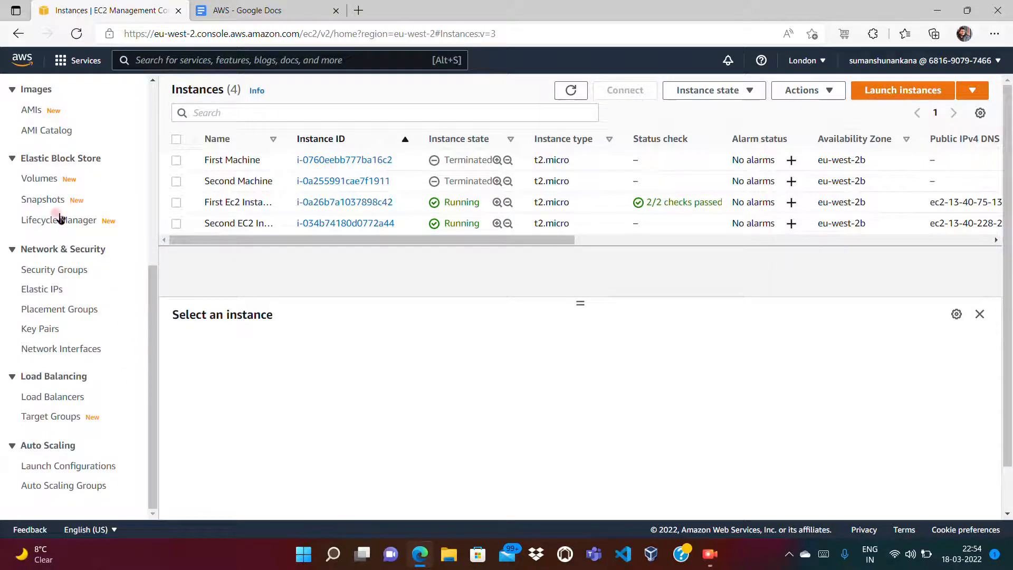
Step: Go to the EBS Volumes list, inspect its columns, and start Create volume (gp2, 100 GiB default)
{"action": "left_click", "coordinate": [38, 180]}
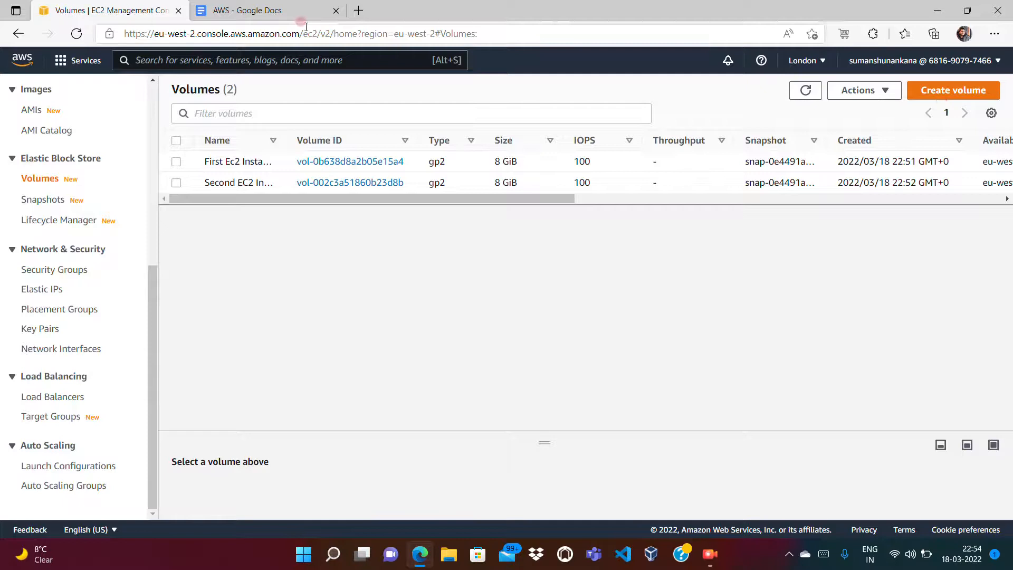
{"action": "left_click", "coordinate": [270, 4]}
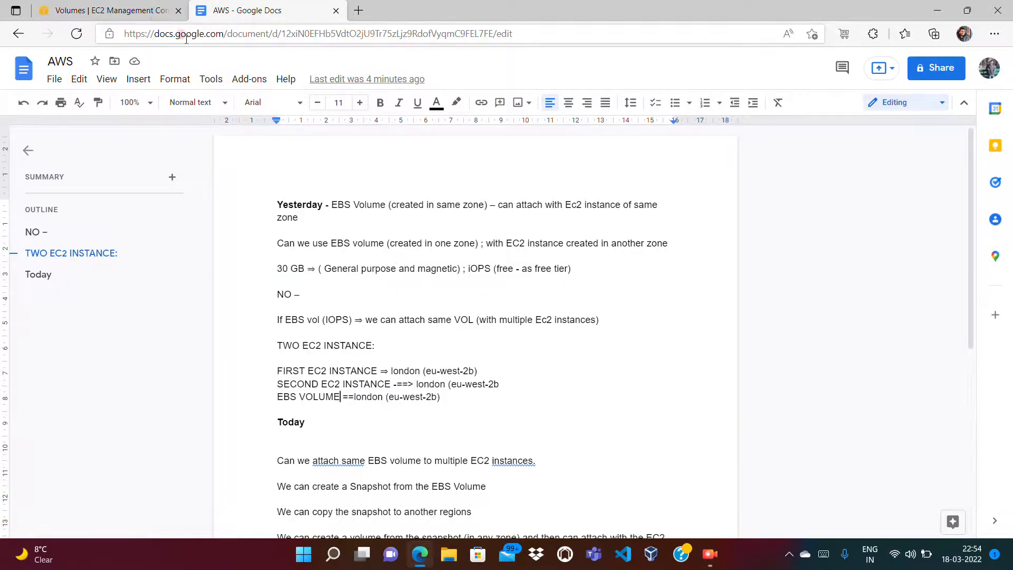
{"action": "left_click", "coordinate": [115, 5]}
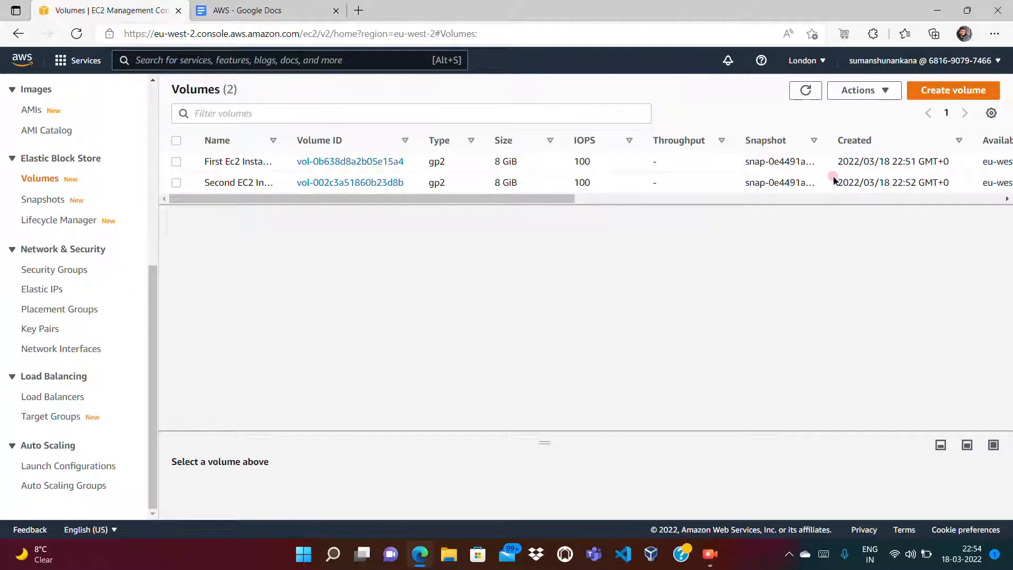
{"action": "left_click", "coordinate": [742, 199]}
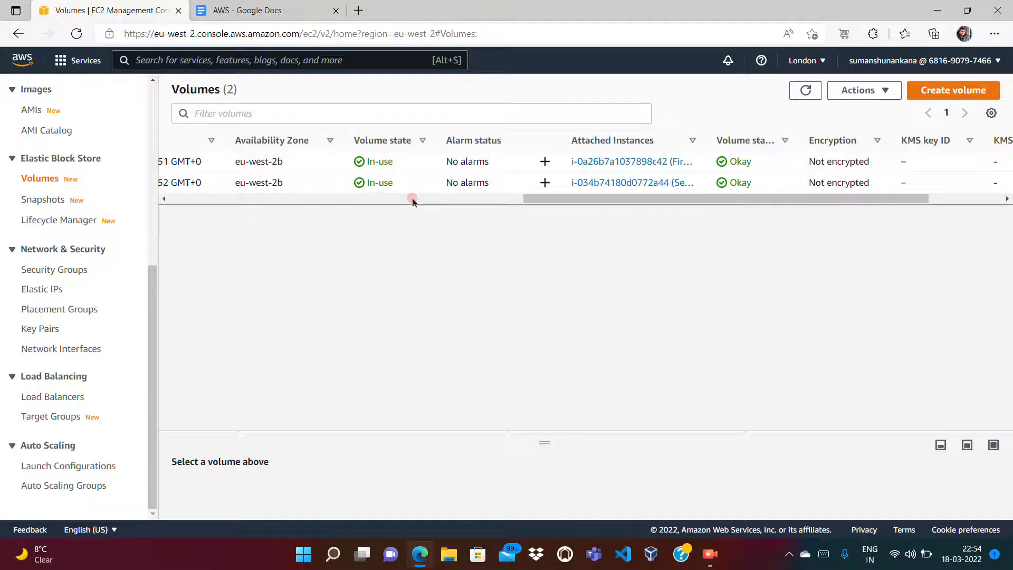
{"action": "left_click", "coordinate": [412, 199]}
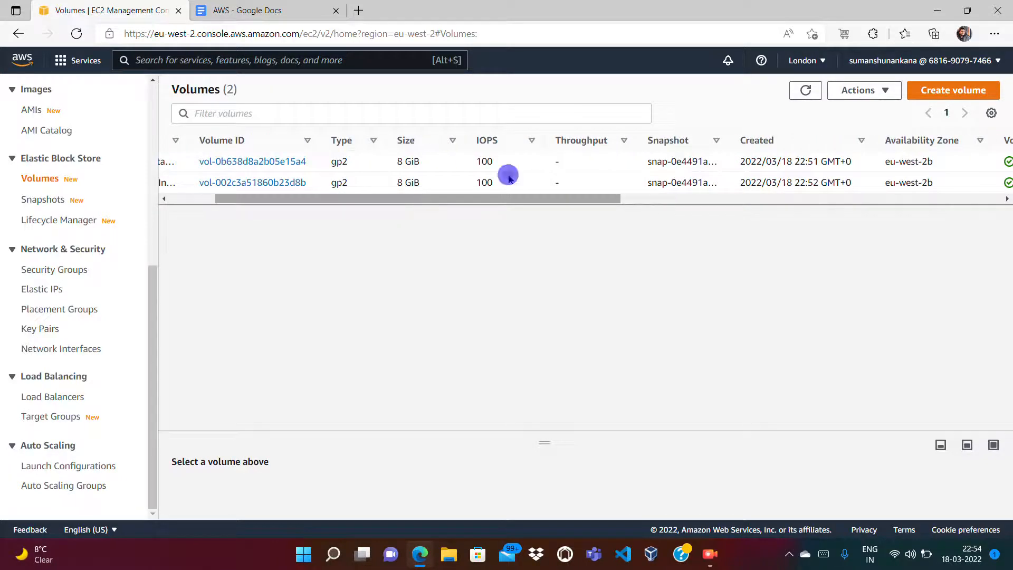
{"action": "left_click", "coordinate": [199, 199]}
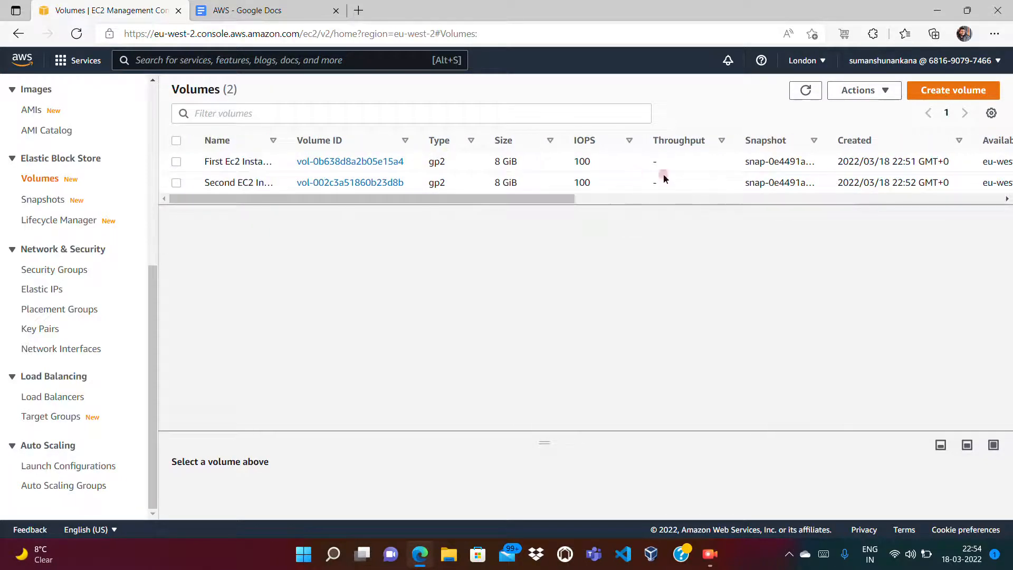
{"action": "left_click", "coordinate": [943, 90]}
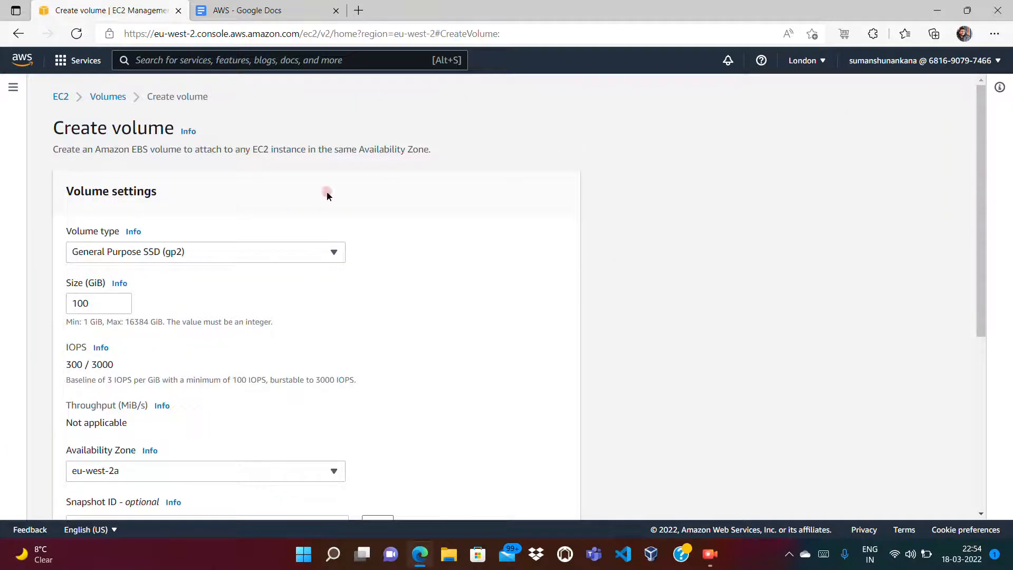
Step: Set the volume size to 1 GiB and availability zone to eu-west-2b
{"action": "left_click", "coordinate": [100, 302]}
{"action": "left_click", "coordinate": [104, 305]}
{"action": "key", "text": "BackSpace"}
{"action": "key", "text": "BackSpace"}
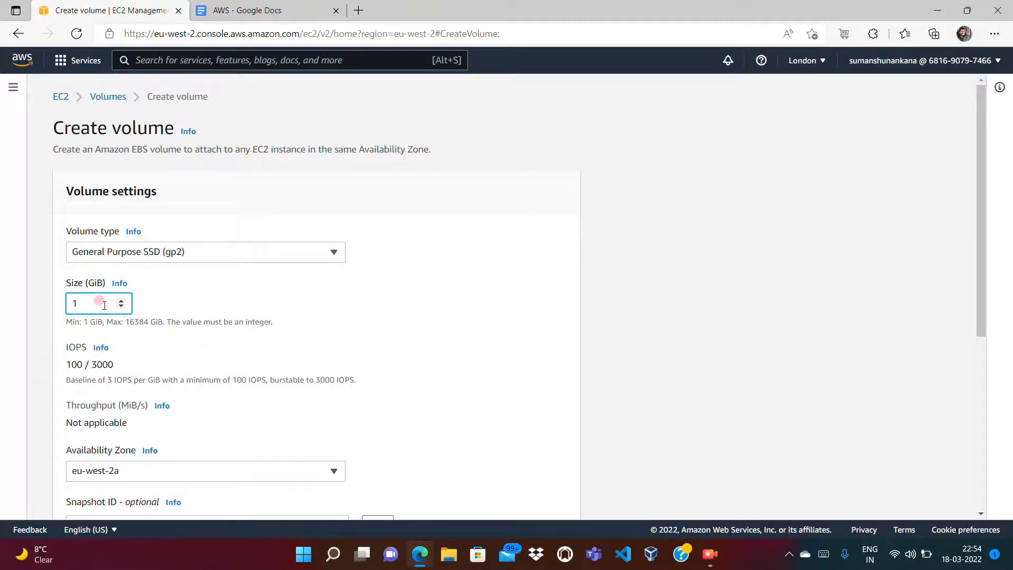
{"action": "left_click", "coordinate": [980, 404]}
{"action": "left_click", "coordinate": [210, 162]}
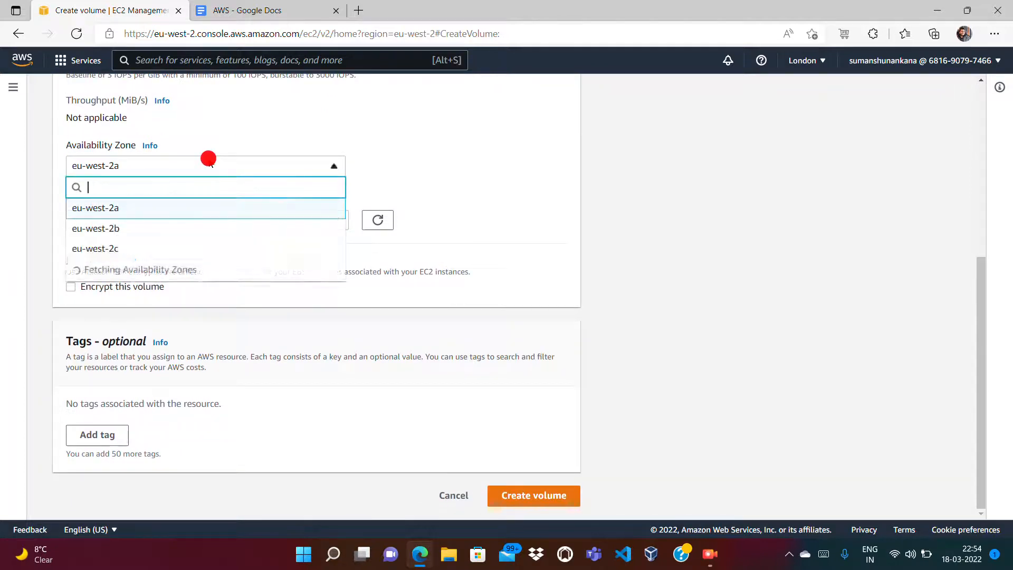
{"action": "left_click", "coordinate": [120, 230]}
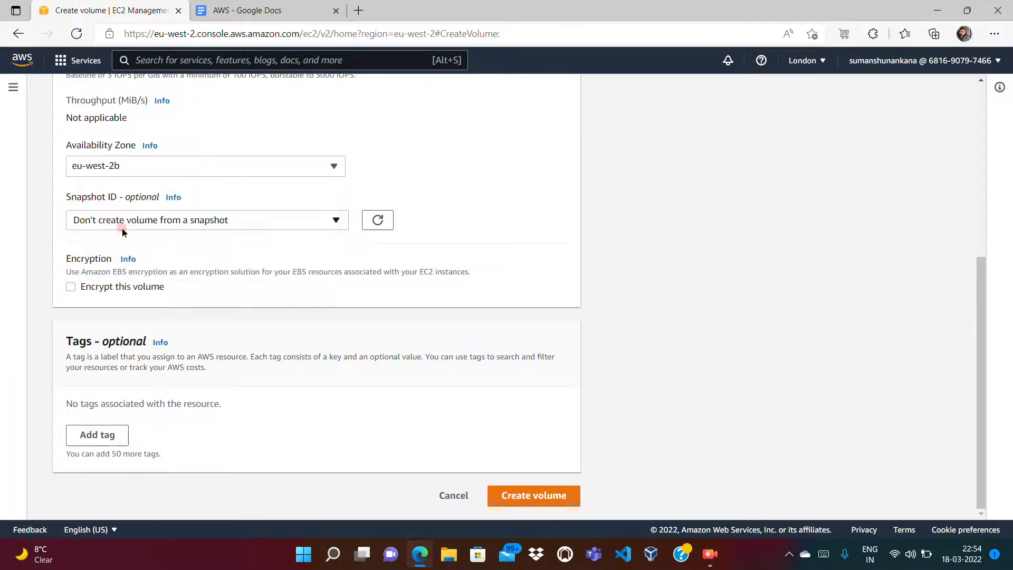
Step: Tag it Name 'Extra Volume' and Owner with the owner's e-mail, then create the volume
{"action": "left_click", "coordinate": [106, 437]}
{"action": "type", "text": "Name"}
{"action": "key", "text": "Tab"}
{"action": "type", "text": "Extra Volume"}
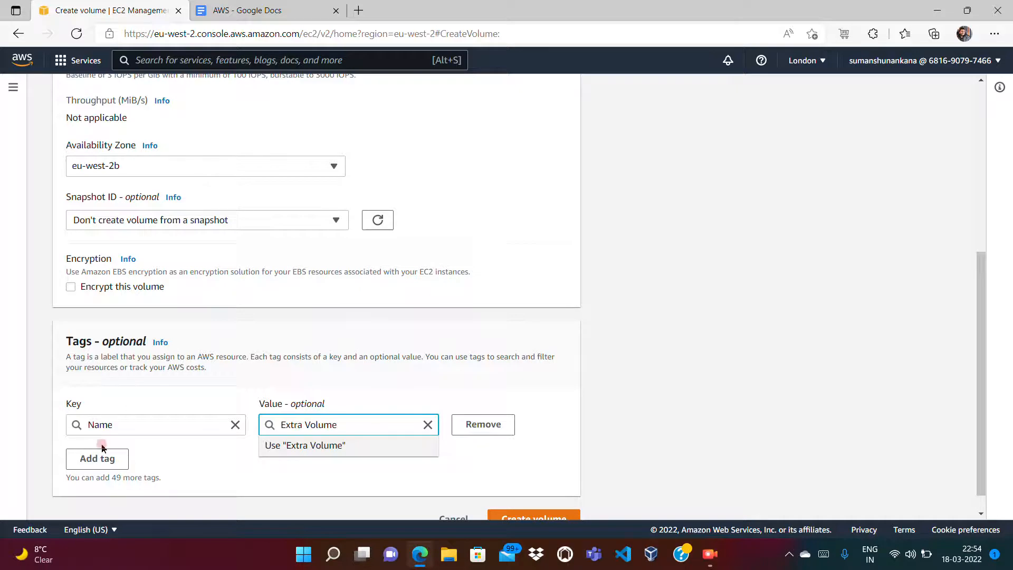
{"action": "left_click", "coordinate": [101, 448]}
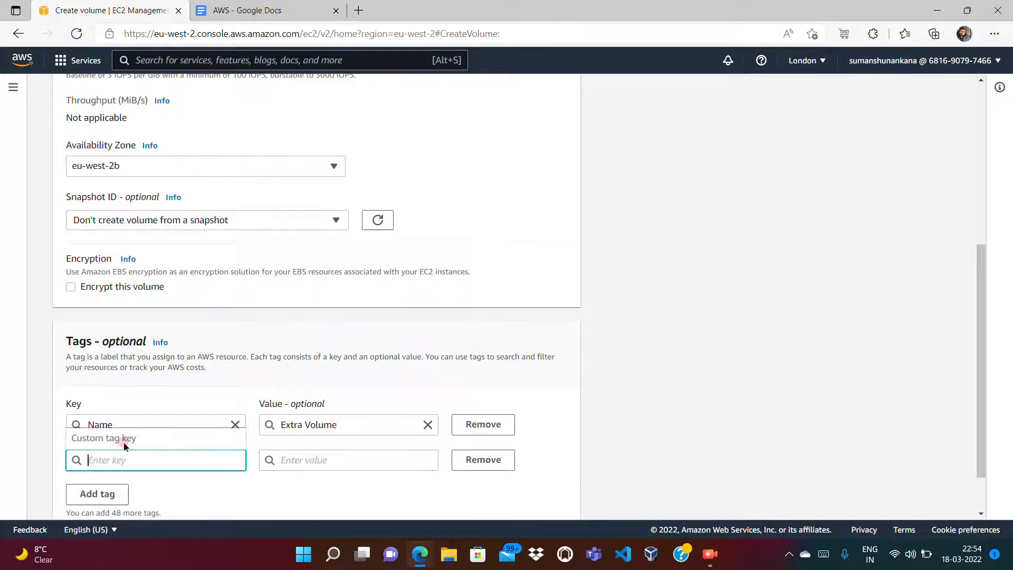
{"action": "type", "text": "Owner"}
{"action": "key", "text": "Tab"}
{"action": "type", "text": "s"}
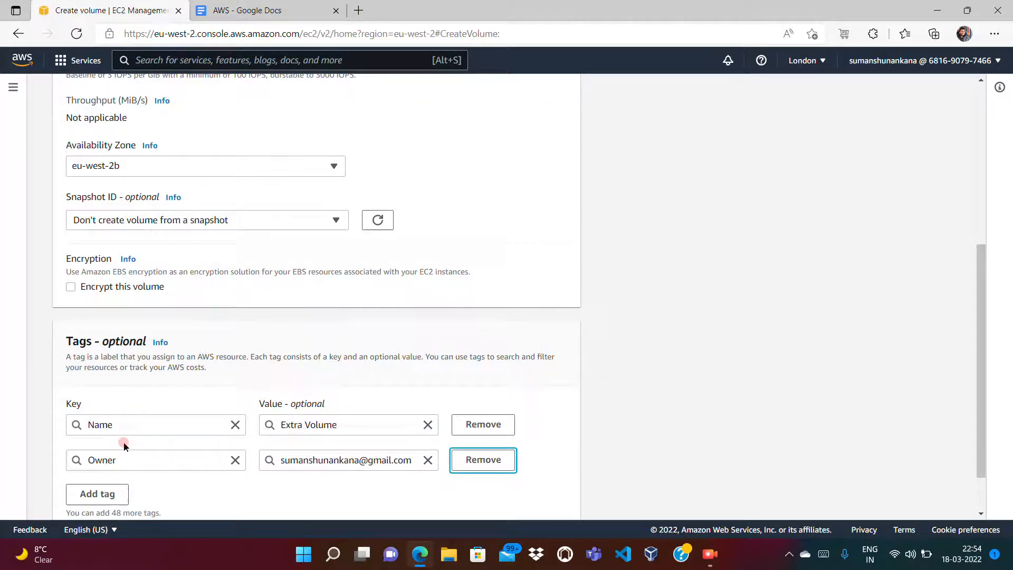
{"action": "left_click", "coordinate": [981, 491]}
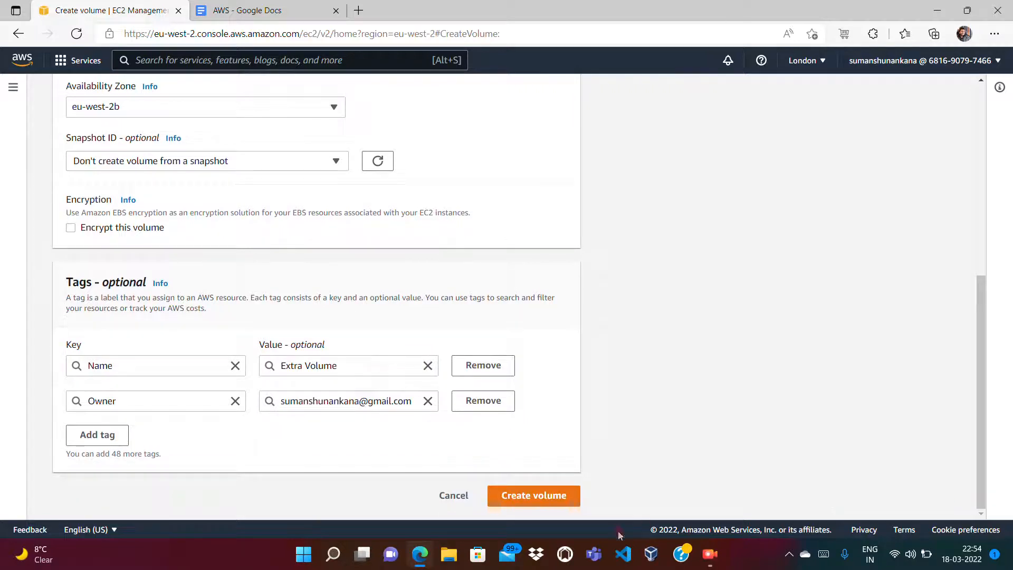
{"action": "left_click", "coordinate": [561, 498]}
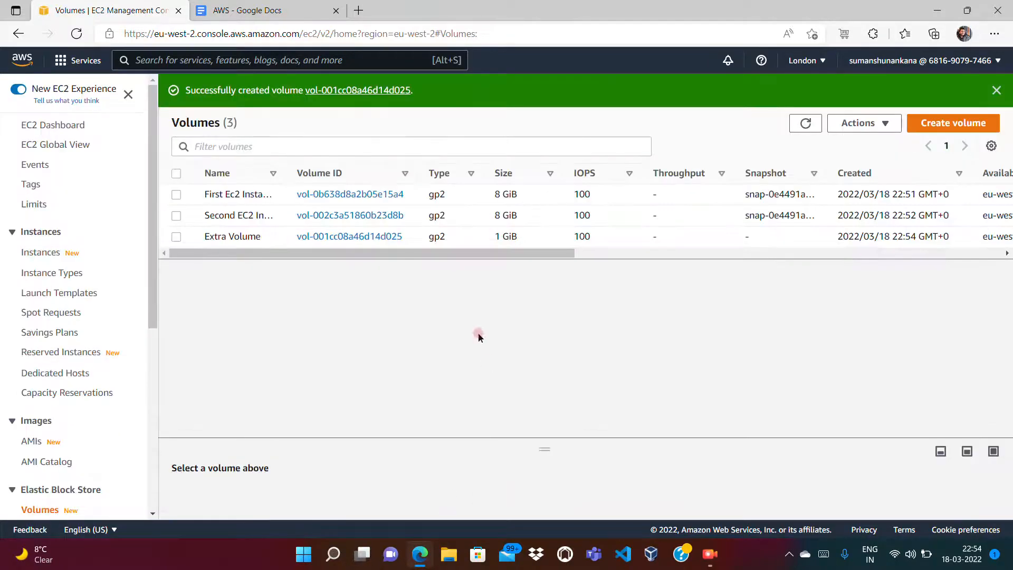
{"action": "left_click", "coordinate": [706, 252]}
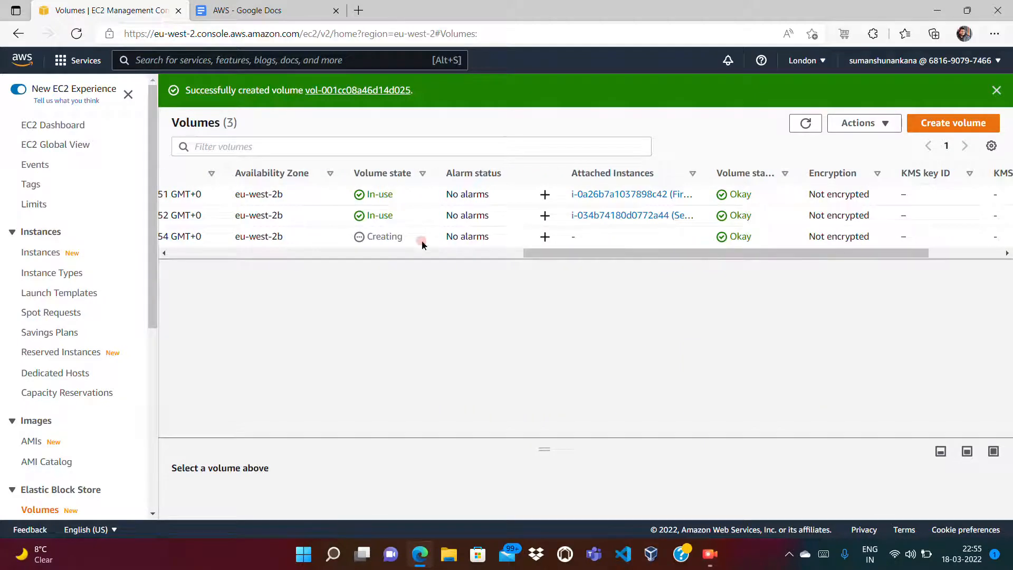
Step: Refresh the volume list until Extra Volume shows Available, and select it
{"action": "left_click", "coordinate": [805, 124]}
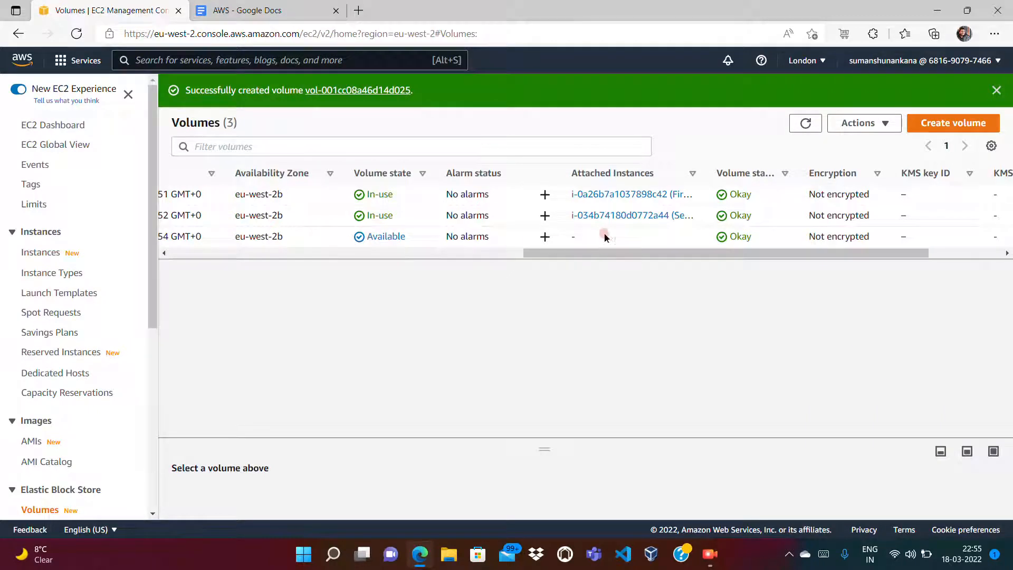
{"action": "left_click", "coordinate": [340, 254]}
{"action": "left_click", "coordinate": [176, 237]}
{"action": "left_click", "coordinate": [531, 275]}
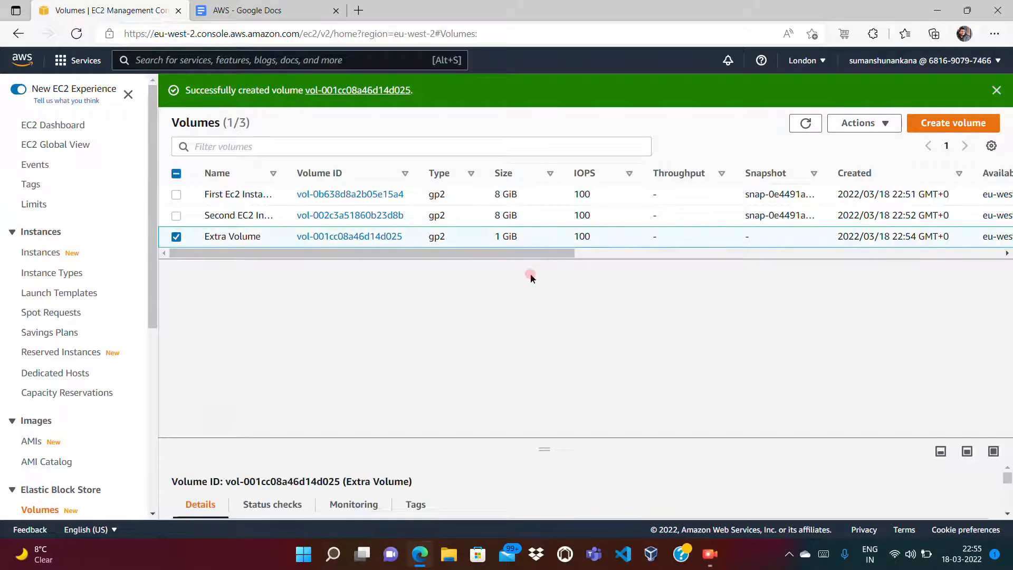
{"action": "left_click", "coordinate": [646, 250]}
{"action": "left_click_drag", "start_coordinate": [647, 251], "coordinate": [846, 256]}
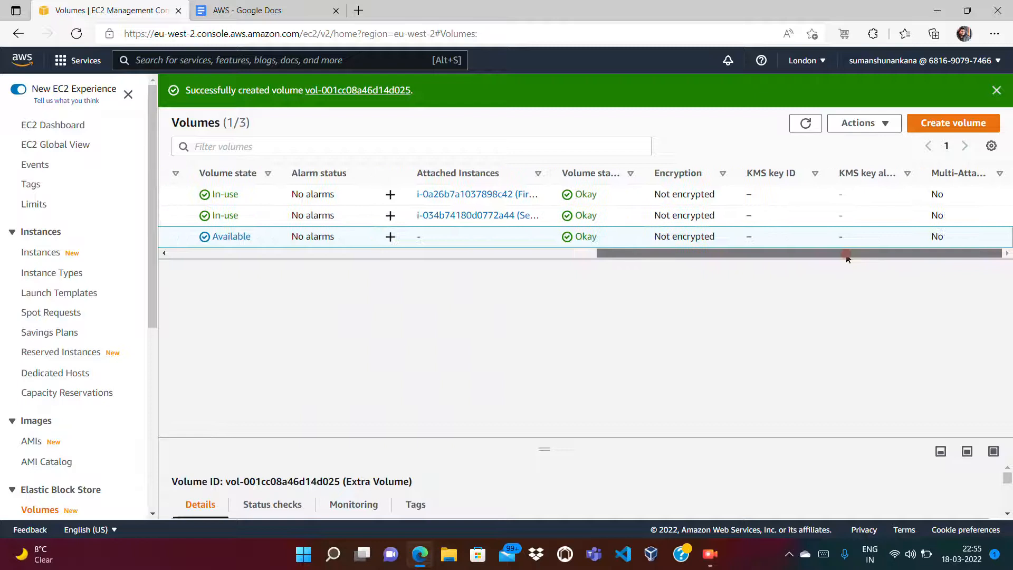
Step: Sort the volume list by the Multi-Attach column
{"action": "left_click", "coordinate": [999, 176]}
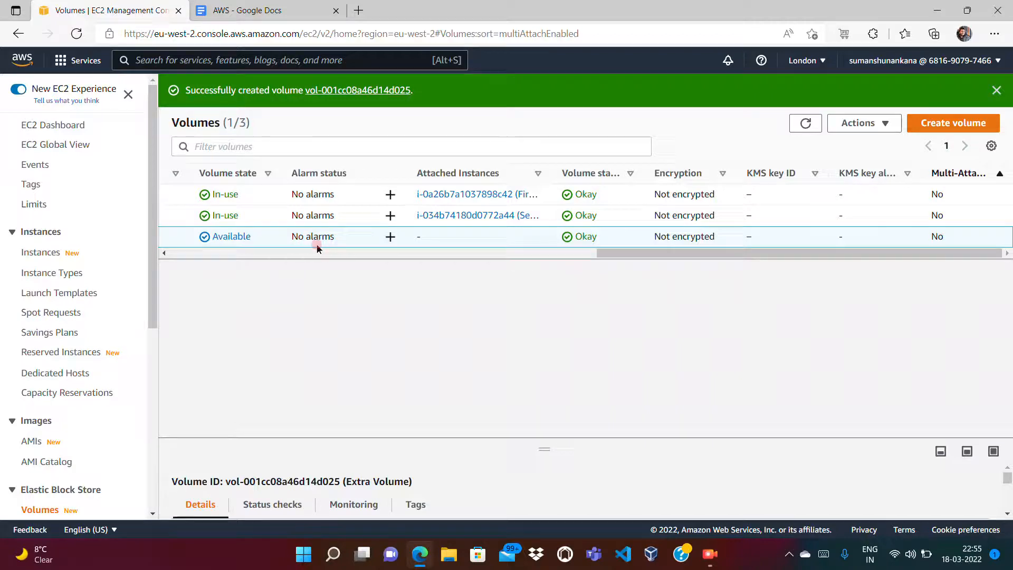
{"action": "left_click", "coordinate": [255, 258]}
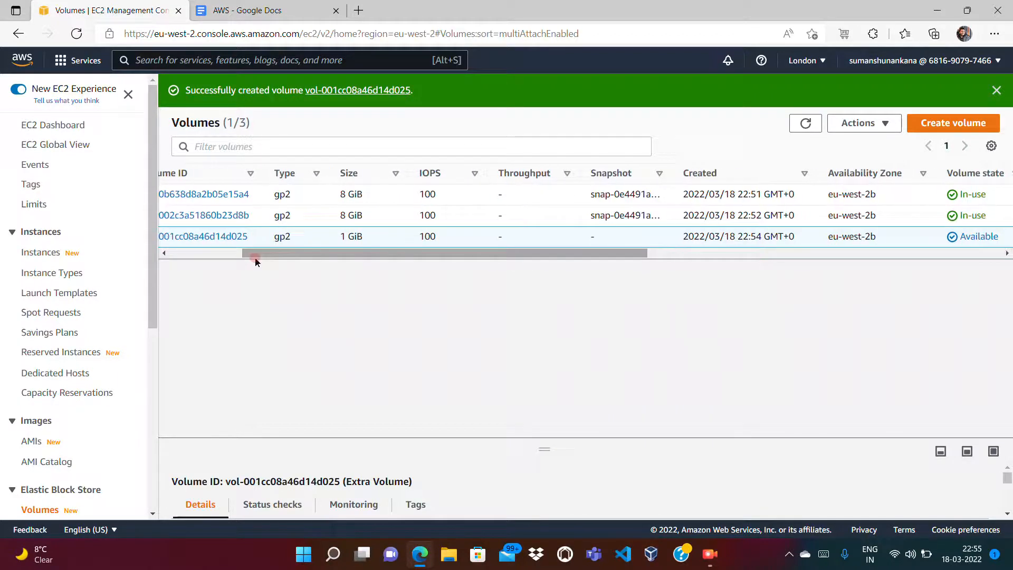
{"action": "right_click", "coordinate": [211, 253]}
{"action": "left_click", "coordinate": [511, 312]}
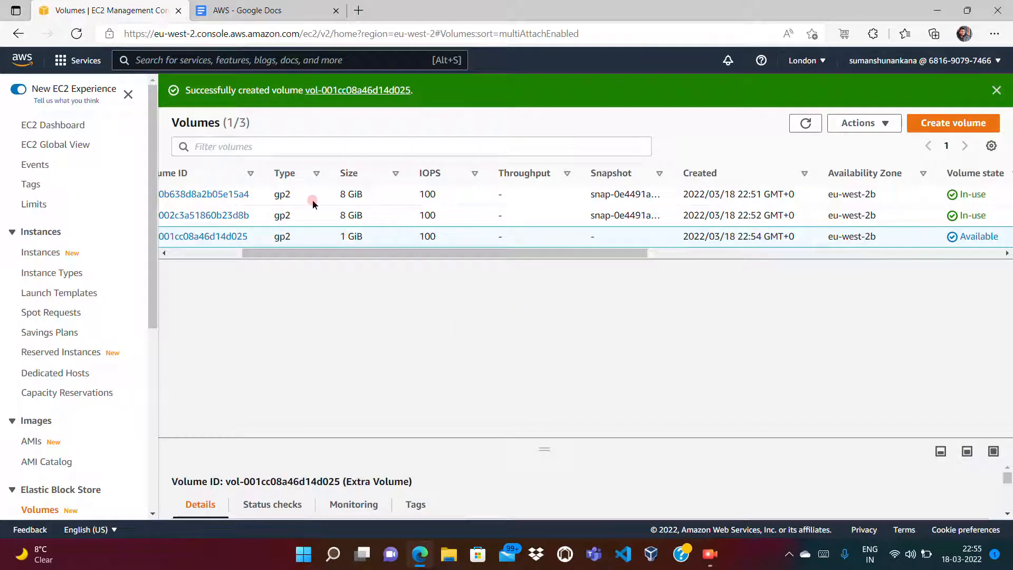
{"action": "left_click", "coordinate": [215, 253]}
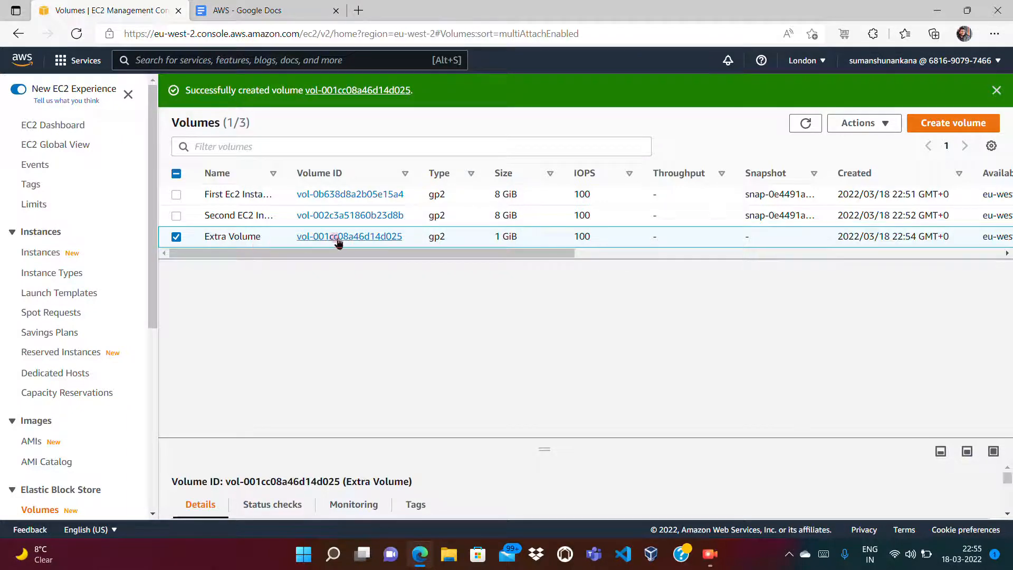
{"action": "right_click", "coordinate": [453, 238]}
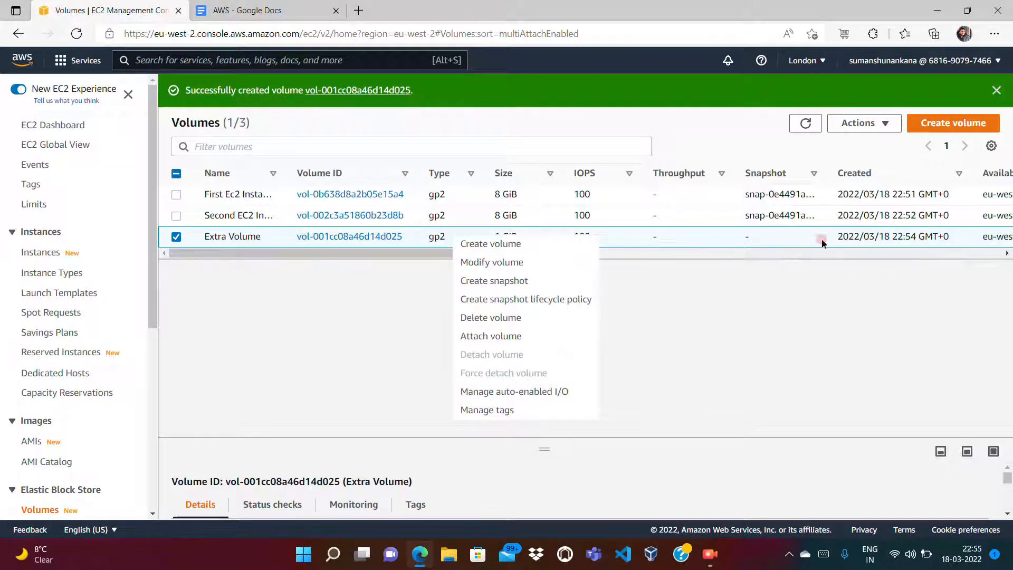
Step: Attach Extra Volume to First Ec2 Instance as device /dev/sdf
{"action": "left_click", "coordinate": [520, 337]}
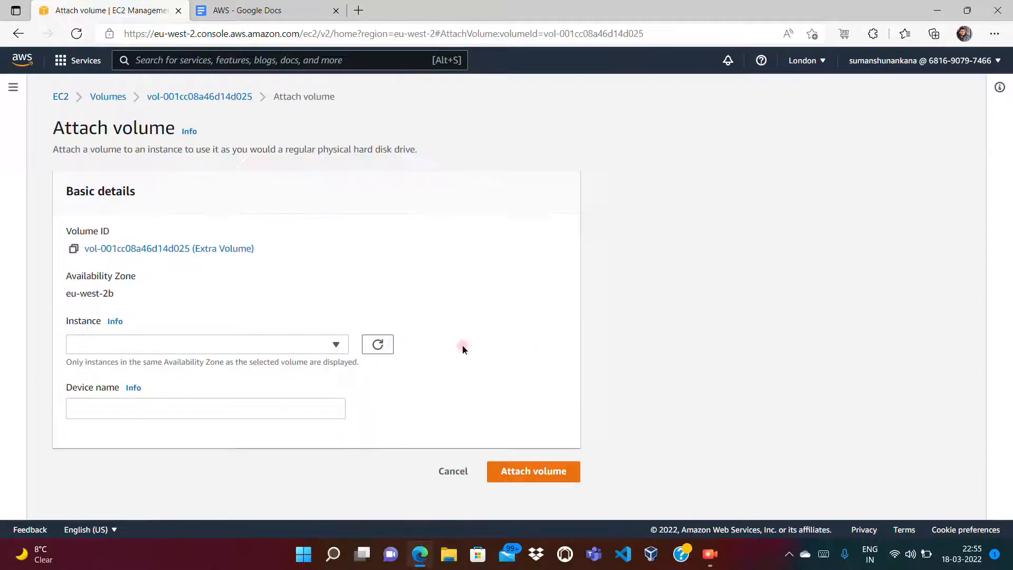
{"action": "left_click", "coordinate": [294, 344]}
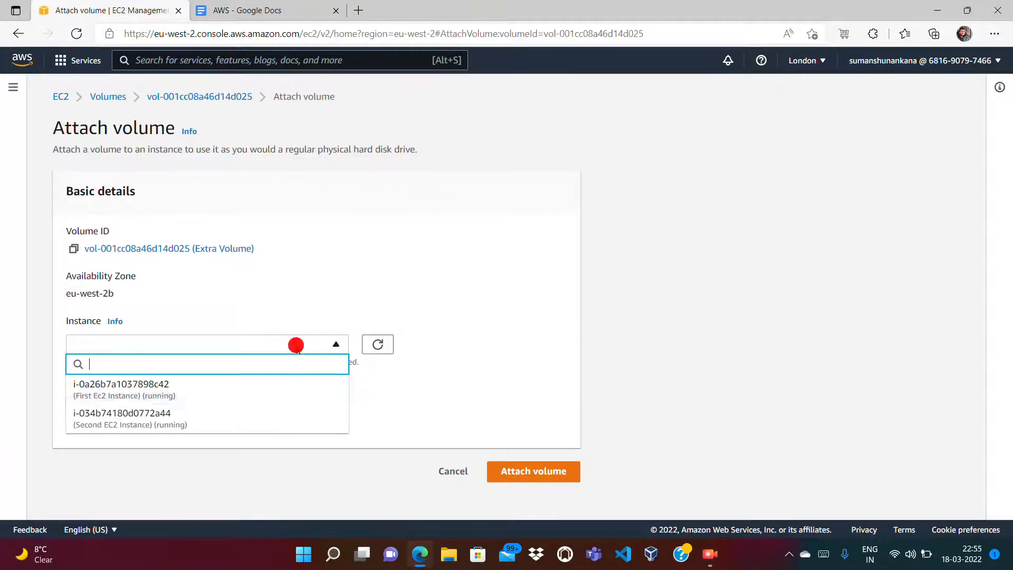
{"action": "left_click", "coordinate": [165, 398]}
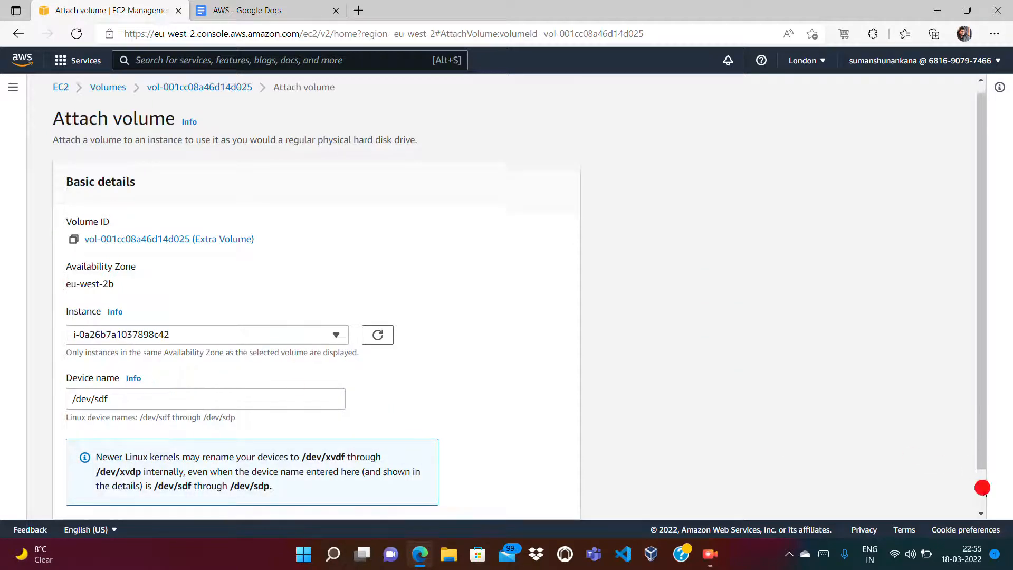
{"action": "scroll", "coordinate": [977, 485], "scroll_direction": "down", "scroll_amount": 2}
{"action": "left_click", "coordinate": [539, 495]}
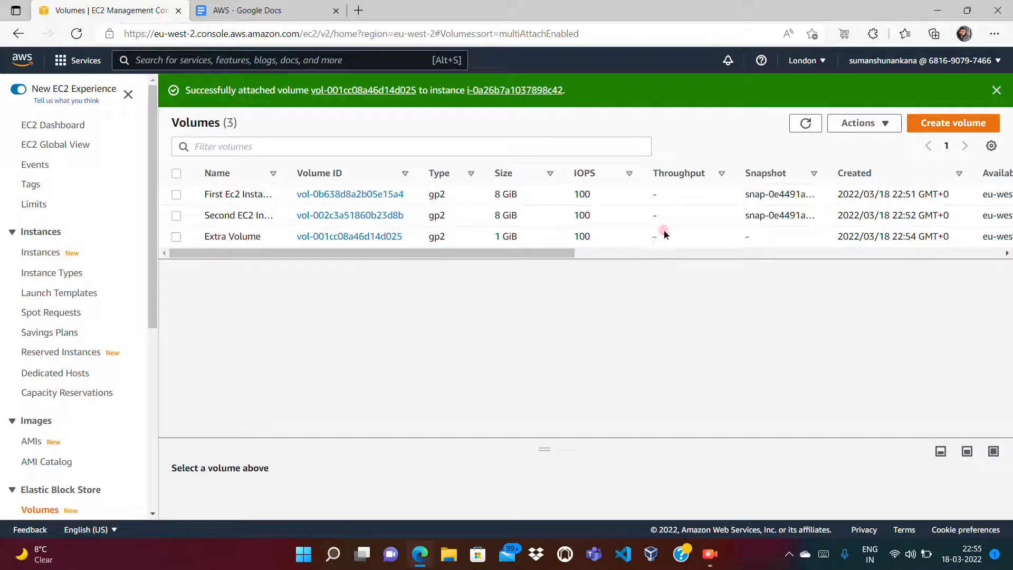
Step: Refresh the volumes list to confirm Extra Volume is In-use
{"action": "left_click", "coordinate": [805, 123]}
{"action": "left_click_drag", "start_coordinate": [561, 253], "coordinate": [681, 256]}
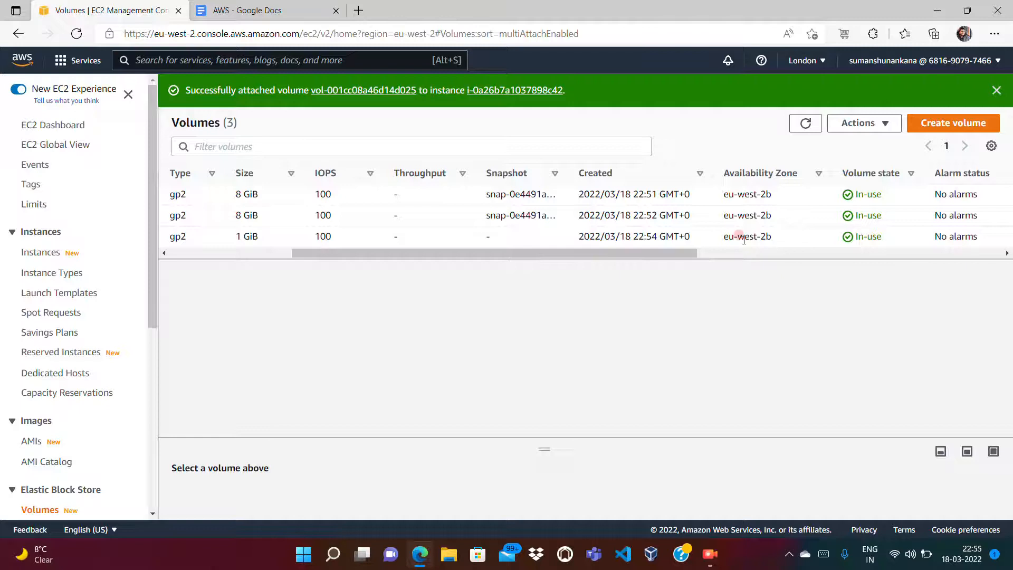
{"action": "left_click", "coordinate": [763, 255]}
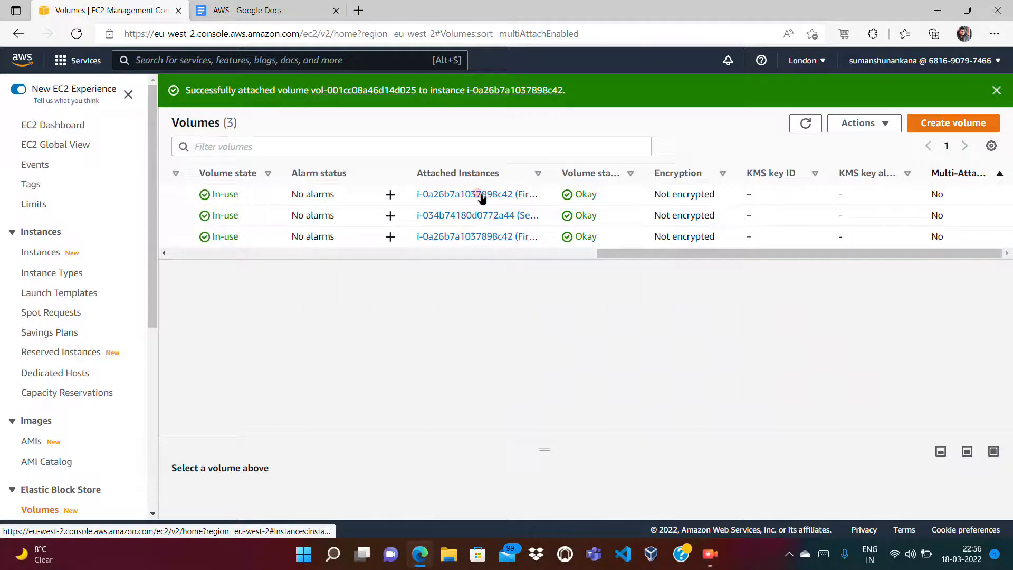
{"action": "left_click", "coordinate": [44, 253]}
Step: Show First Ec2 Instance's block devices: /dev/xvda at 8 GiB and /dev/sdf at 1 GiB
{"action": "left_click", "coordinate": [175, 202]}
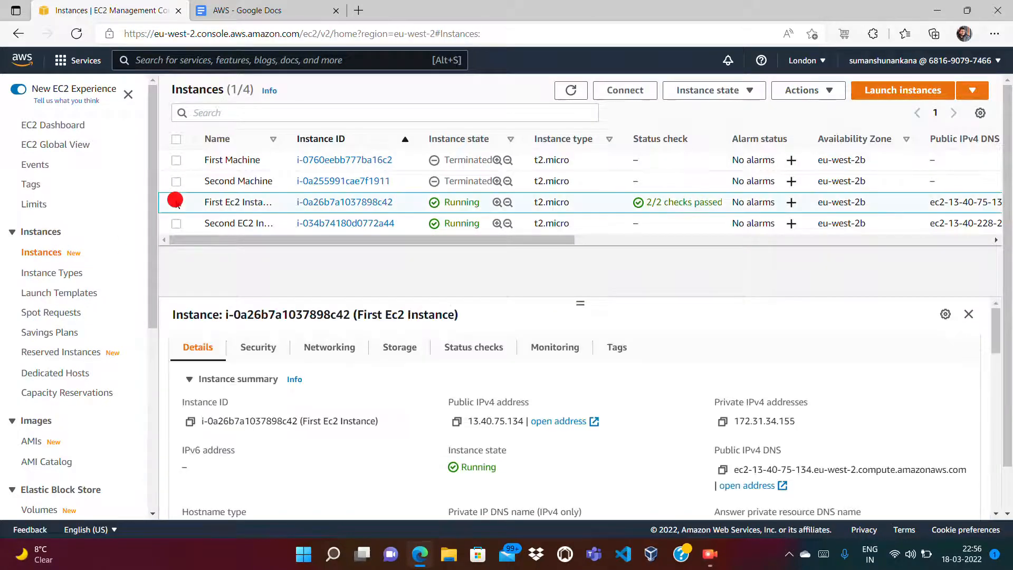
{"action": "left_click", "coordinate": [400, 347]}
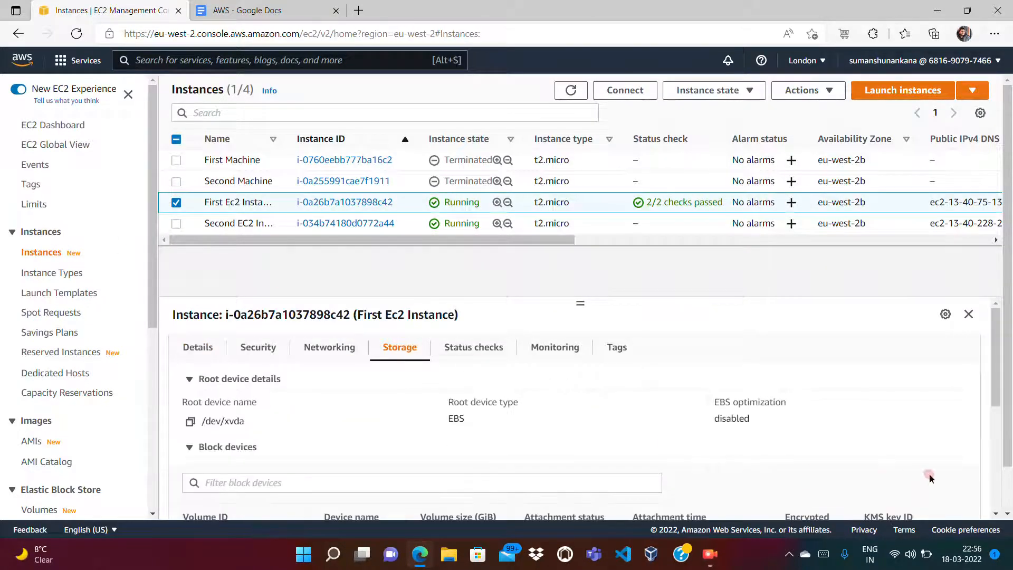
{"action": "left_click_drag", "start_coordinate": [998, 394], "coordinate": [1004, 452]}
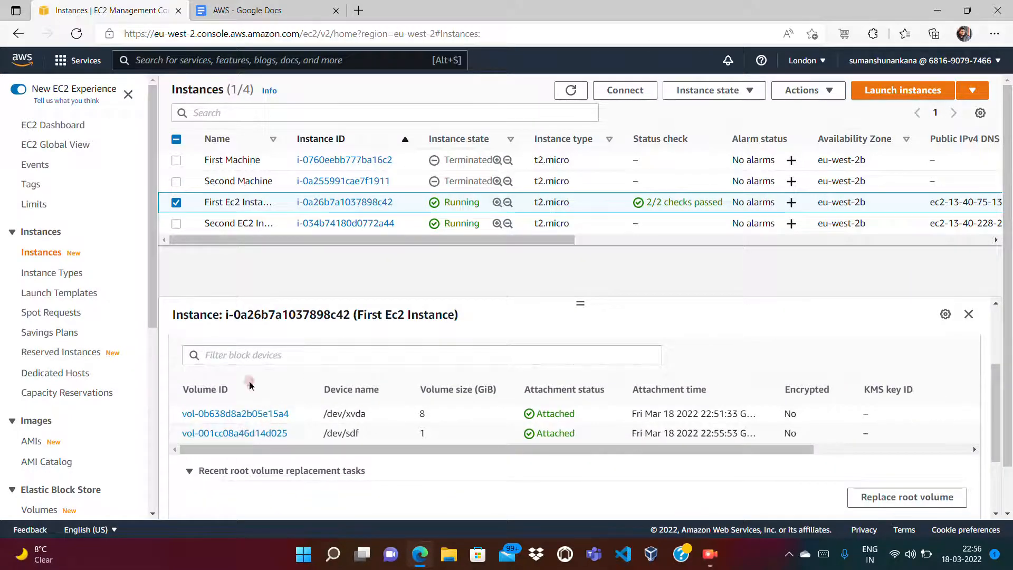
{"action": "left_click", "coordinate": [152, 420]}
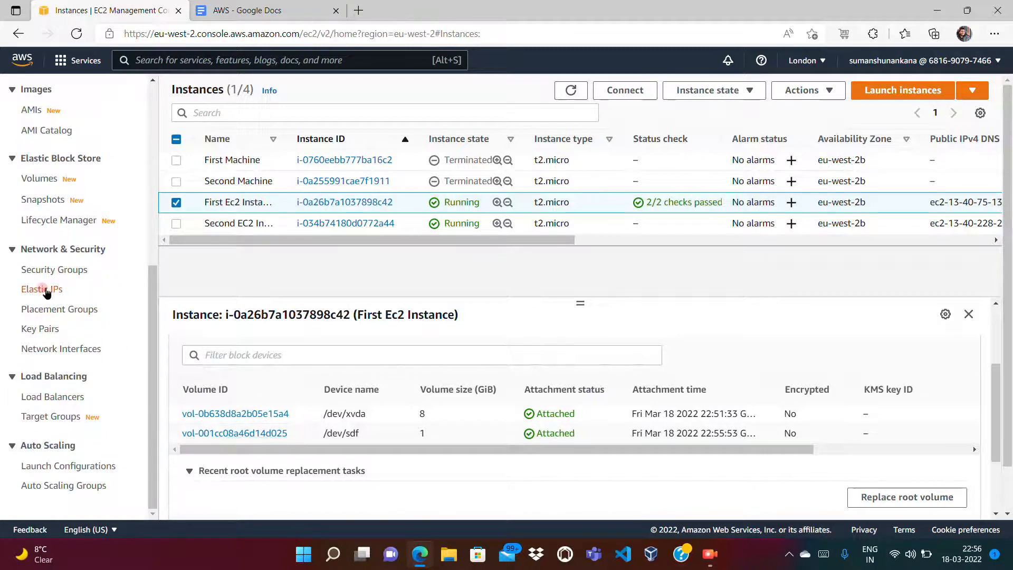
Step: Select Extra Volume in the Volumes list and bring up its right-click actions menu
{"action": "left_click", "coordinate": [46, 181]}
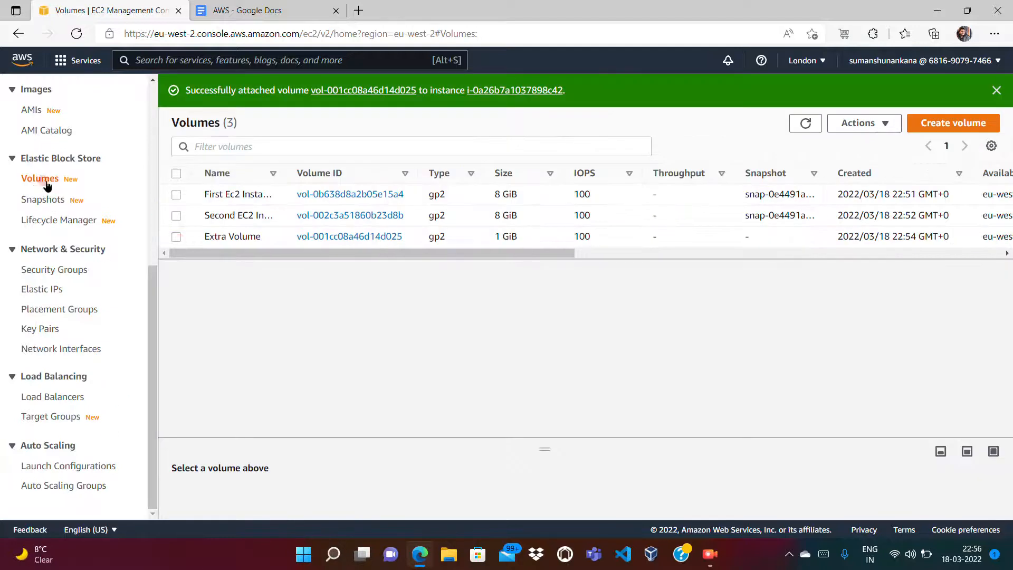
{"action": "left_click", "coordinate": [176, 239]}
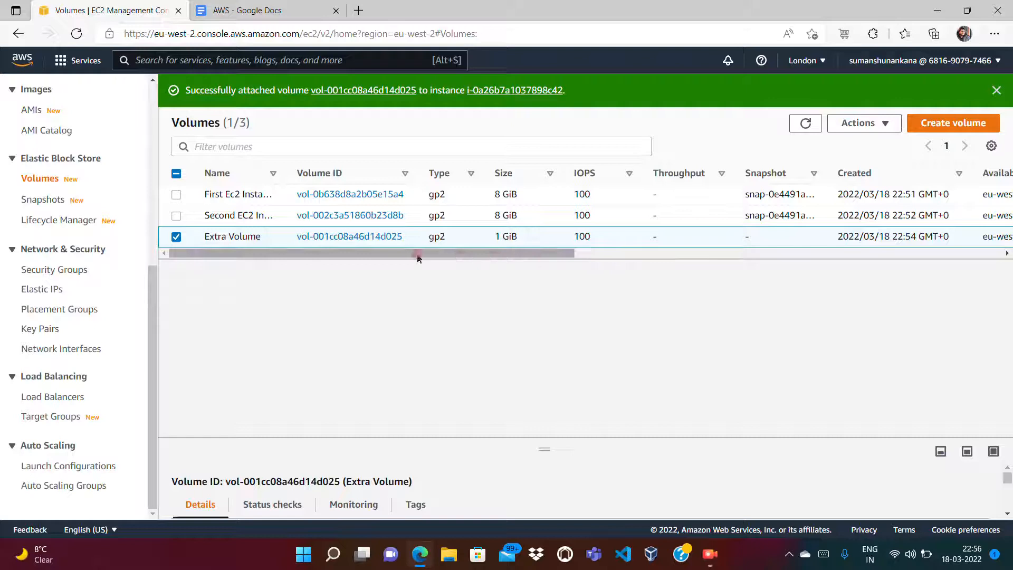
{"action": "right_click", "coordinate": [556, 242]}
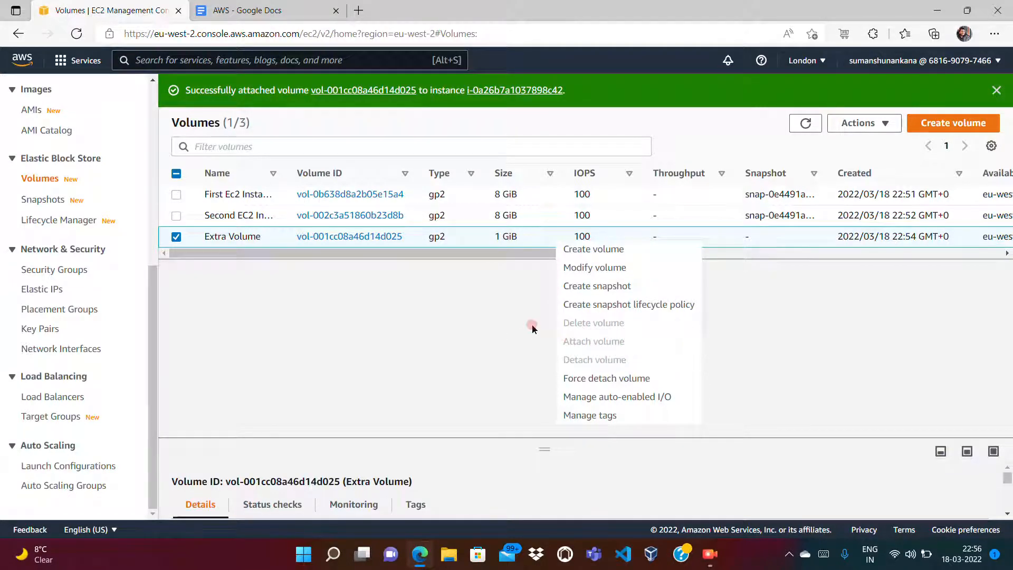
{"action": "left_click", "coordinate": [479, 332]}
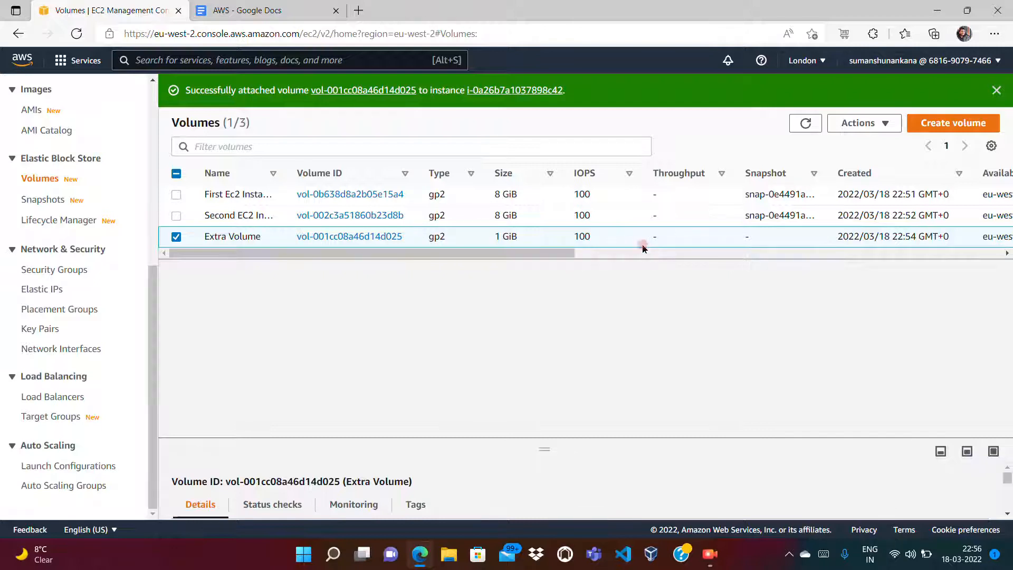
{"action": "right_click", "coordinate": [612, 240]}
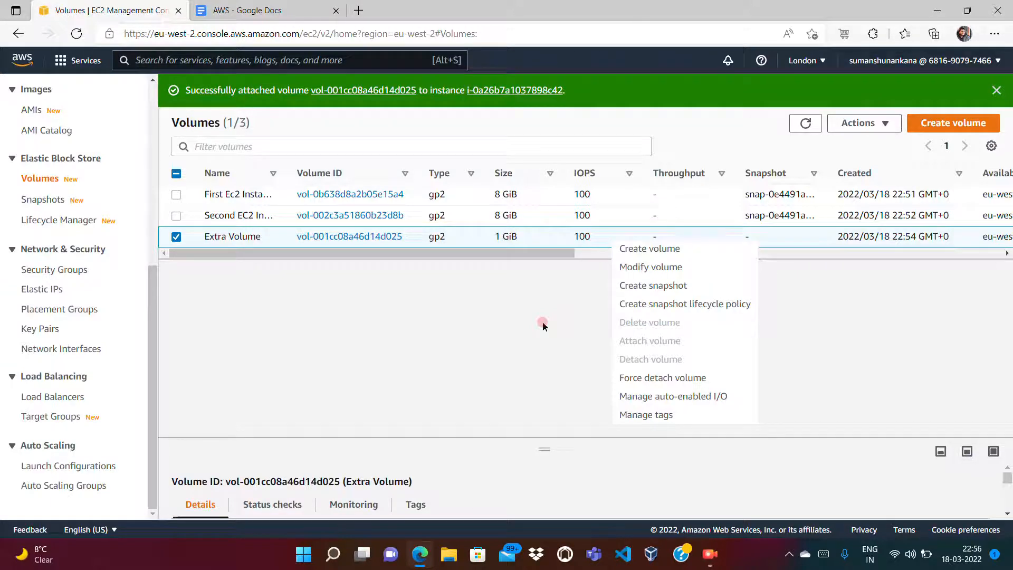
Step: Force-detach the Extra Volume, confirming with 'detach'
{"action": "left_click", "coordinate": [644, 379]}
{"action": "left_click", "coordinate": [575, 349]}
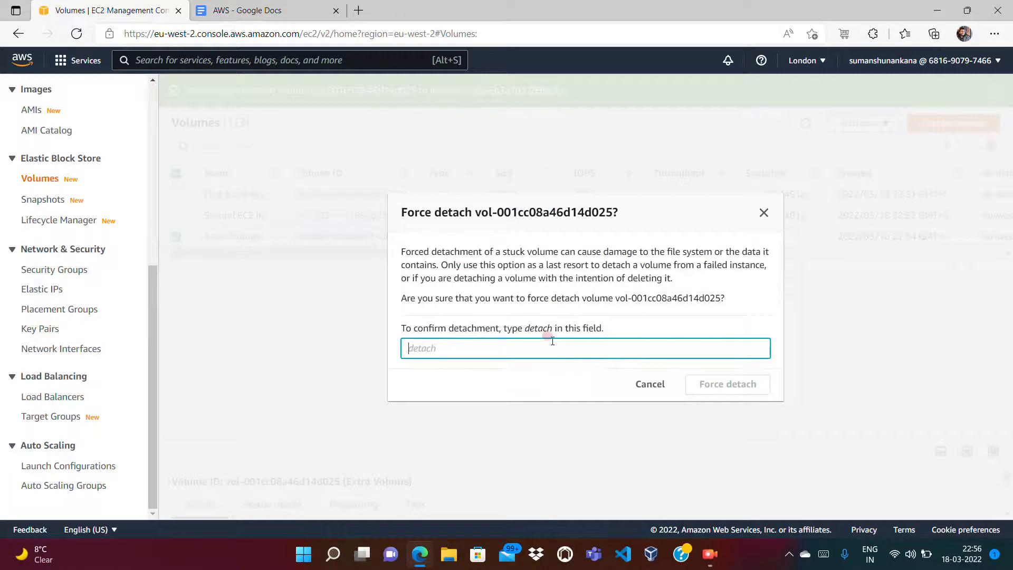
{"action": "type", "text": "detach"}
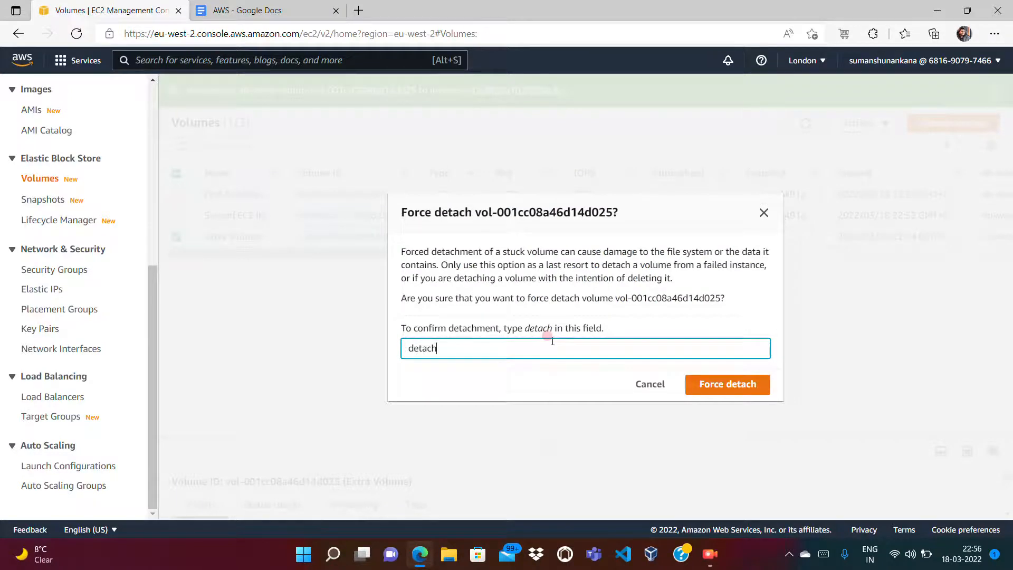
{"action": "left_click", "coordinate": [686, 379]}
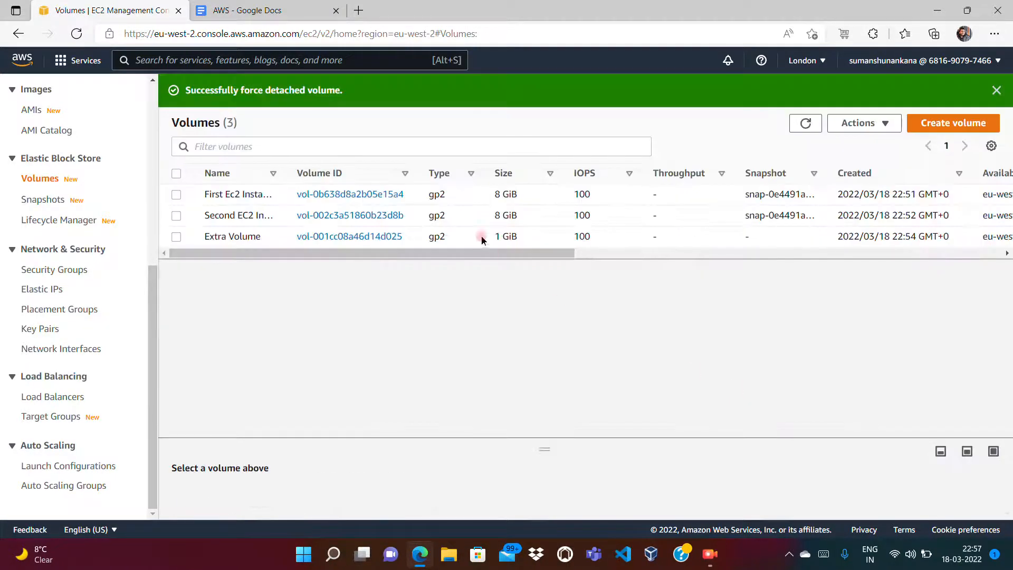
Step: Reselect the Extra Volume and reload the volumes table
{"action": "left_click", "coordinate": [176, 236]}
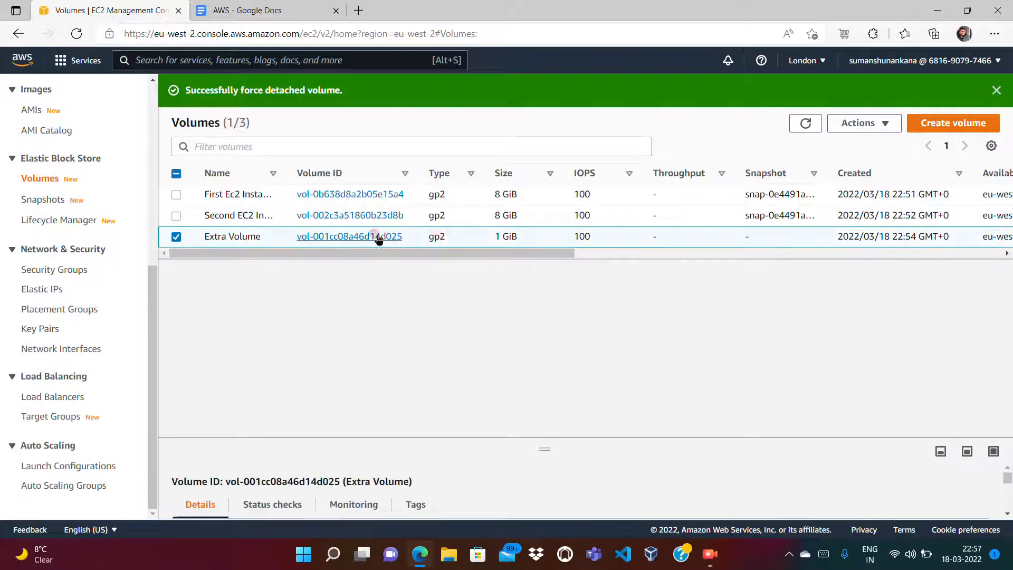
{"action": "right_click", "coordinate": [554, 235]}
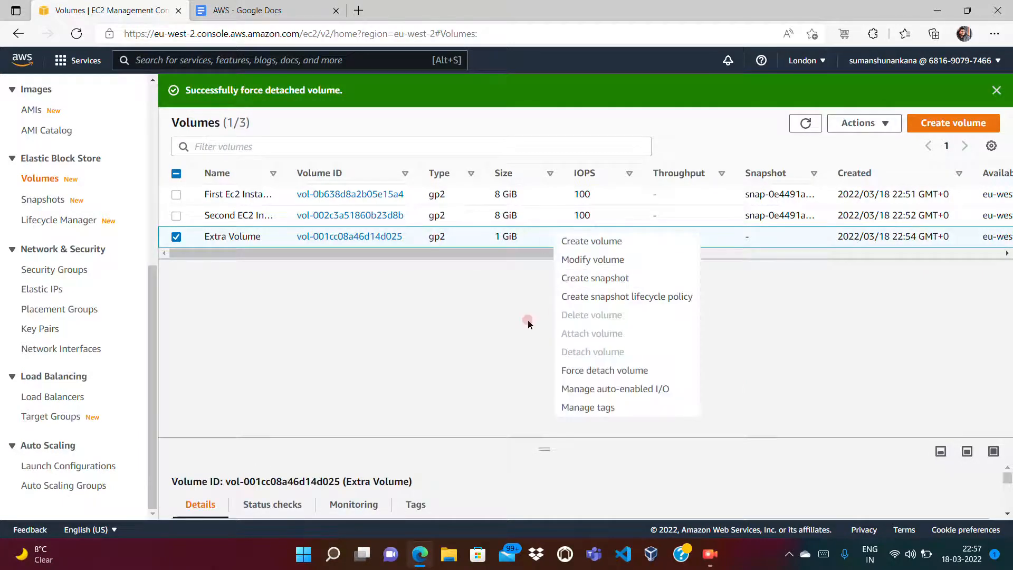
{"action": "left_click", "coordinate": [504, 365]}
{"action": "left_click", "coordinate": [806, 123]}
{"action": "left_click", "coordinate": [750, 254]}
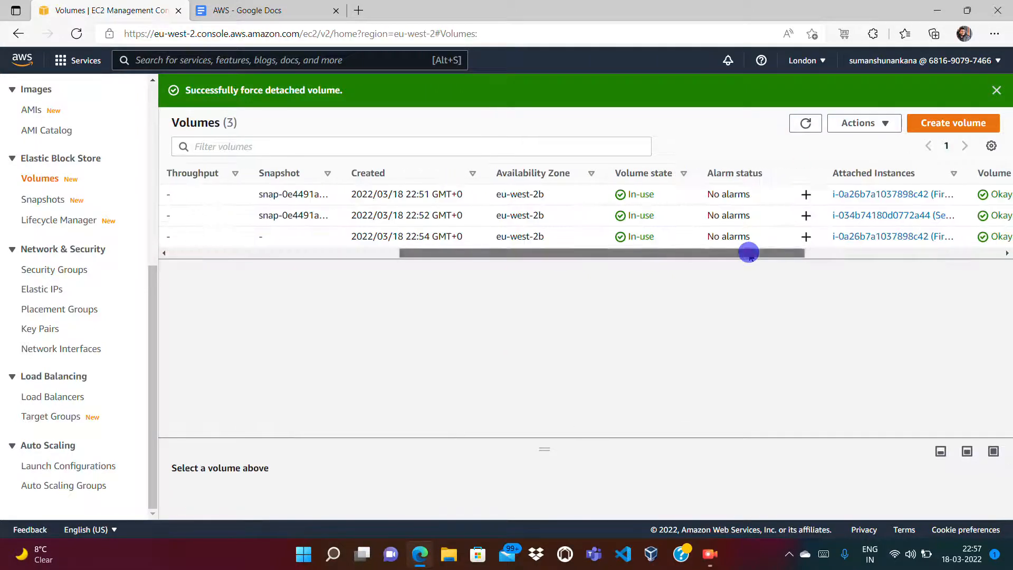
{"action": "right_click", "coordinate": [795, 260]}
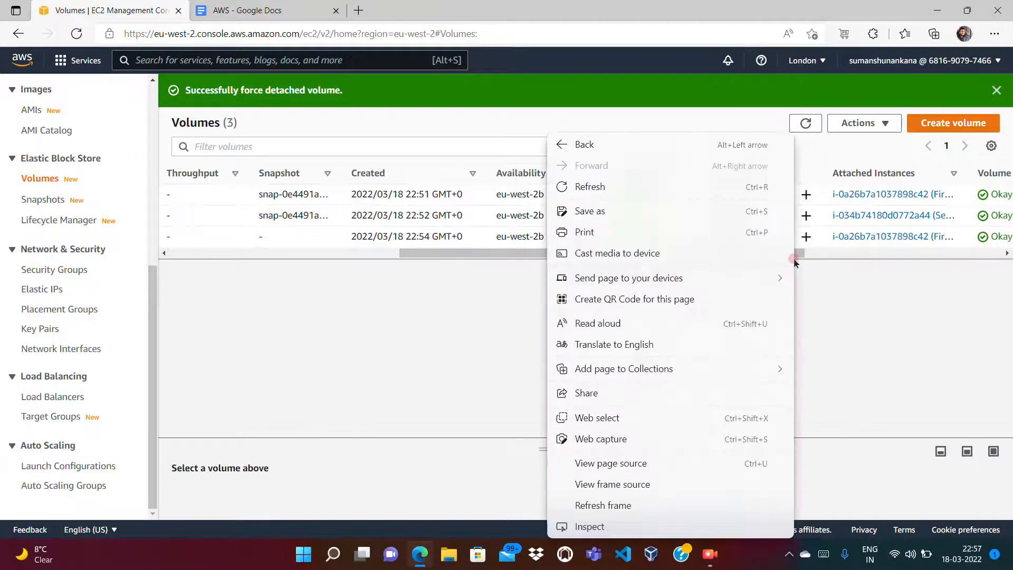
{"action": "left_click", "coordinate": [833, 255]}
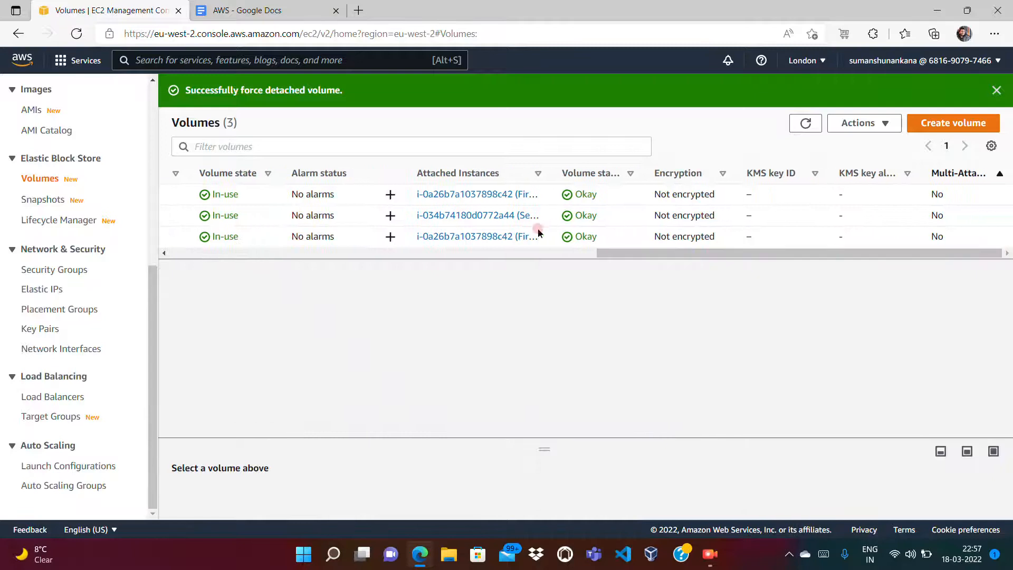
Step: Reload again and select the now Available Extra Volume to view its actions
{"action": "left_click", "coordinate": [806, 125]}
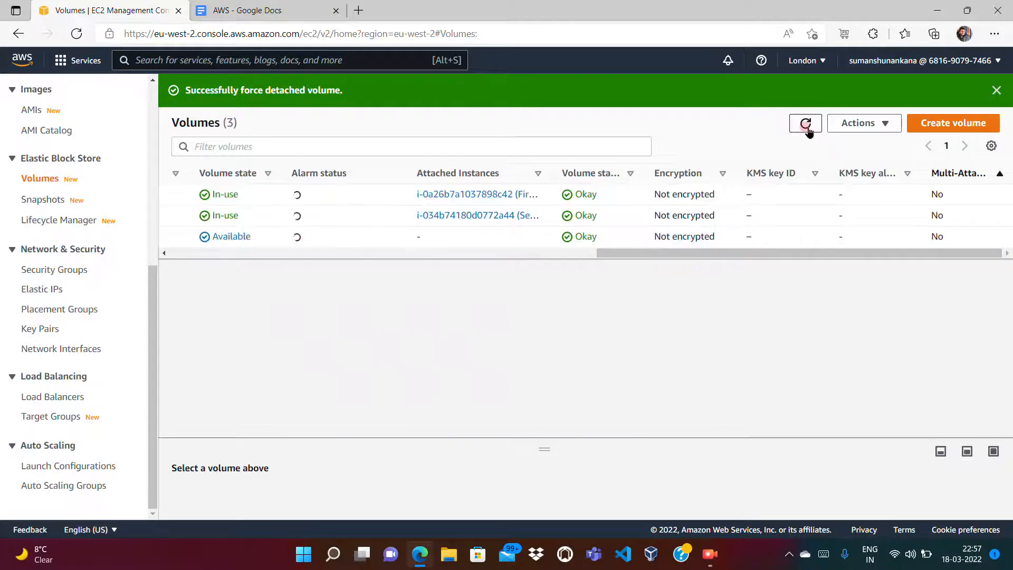
{"action": "left_click", "coordinate": [457, 246]}
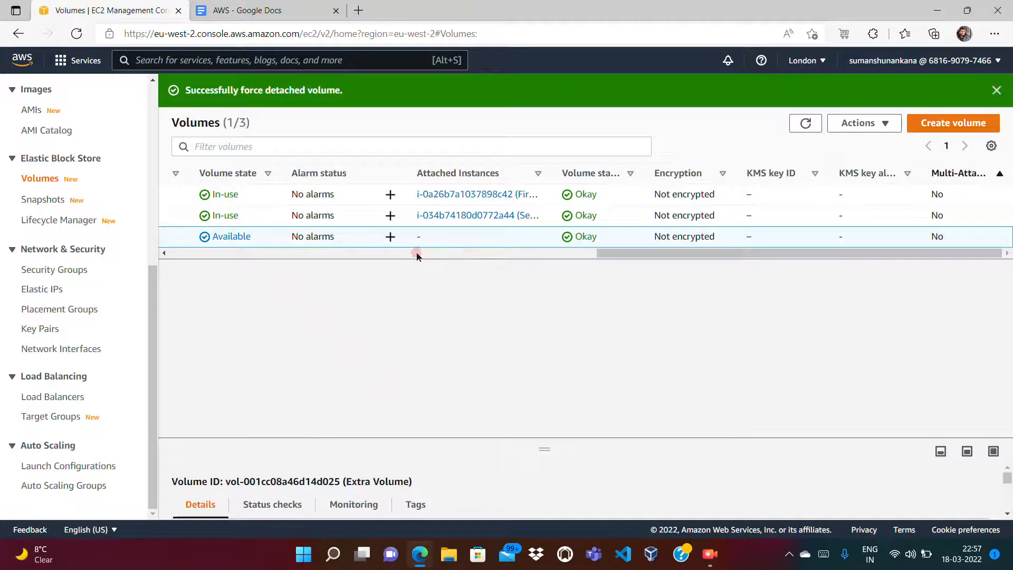
{"action": "left_click", "coordinate": [401, 254]}
{"action": "left_click", "coordinate": [268, 254]}
{"action": "left_click", "coordinate": [209, 254]}
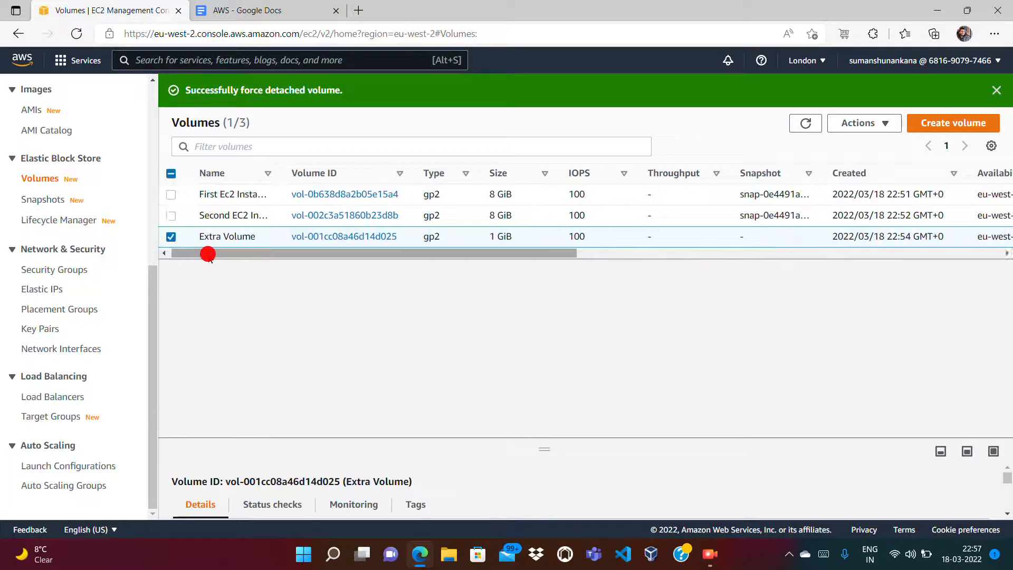
{"action": "right_click", "coordinate": [425, 244]}
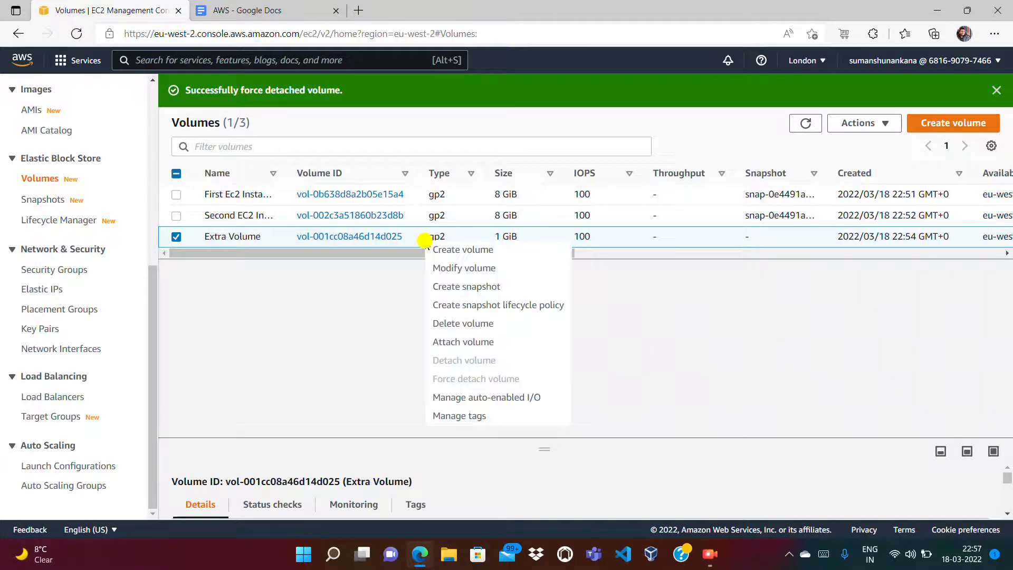
{"action": "left_click", "coordinate": [462, 343]}
{"action": "left_click", "coordinate": [240, 344]}
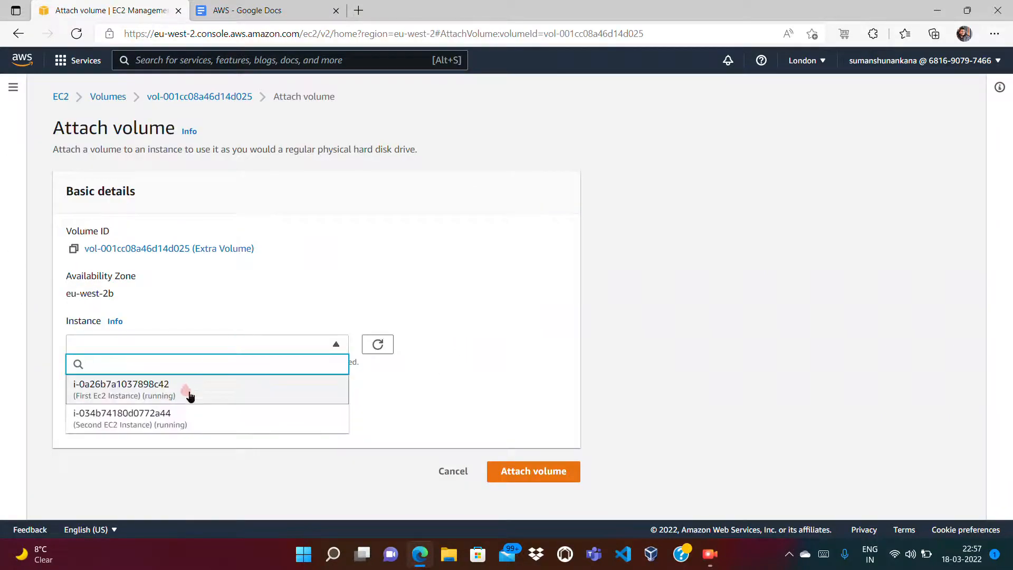
{"action": "left_click_drag", "start_coordinate": [438, 420], "coordinate": [463, 481]}
{"action": "left_click", "coordinate": [460, 475]}
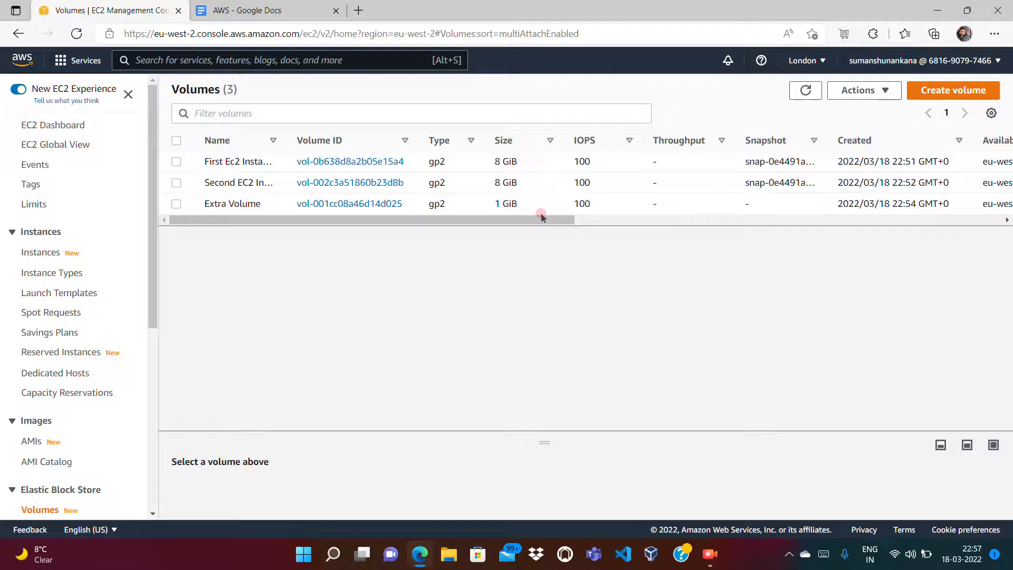
{"action": "left_click", "coordinate": [806, 92]}
Step: In the AWS notes document, continue the answer after the multiple-instances question
{"action": "left_click", "coordinate": [248, 11]}
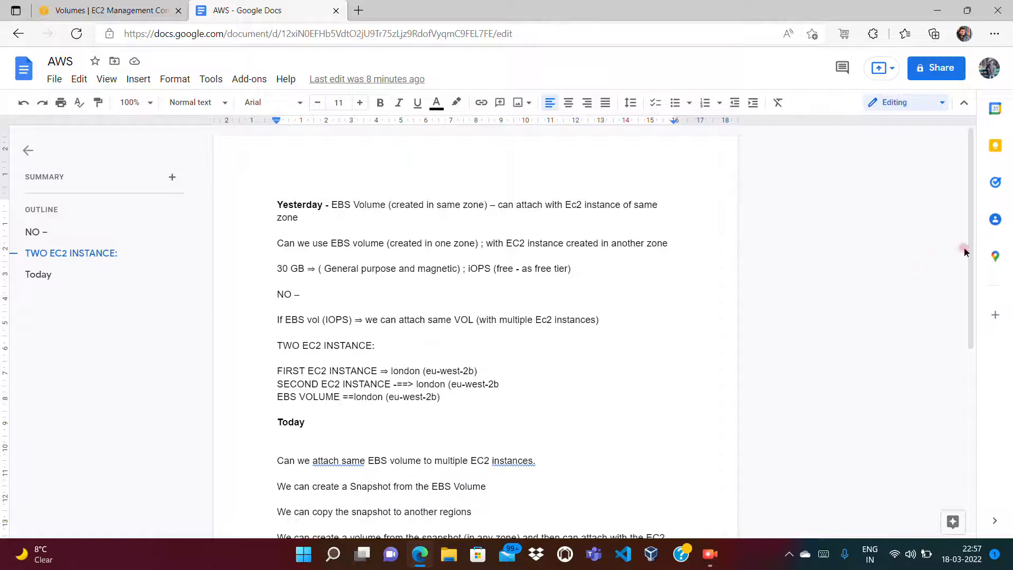
{"action": "right_click", "coordinate": [975, 306]}
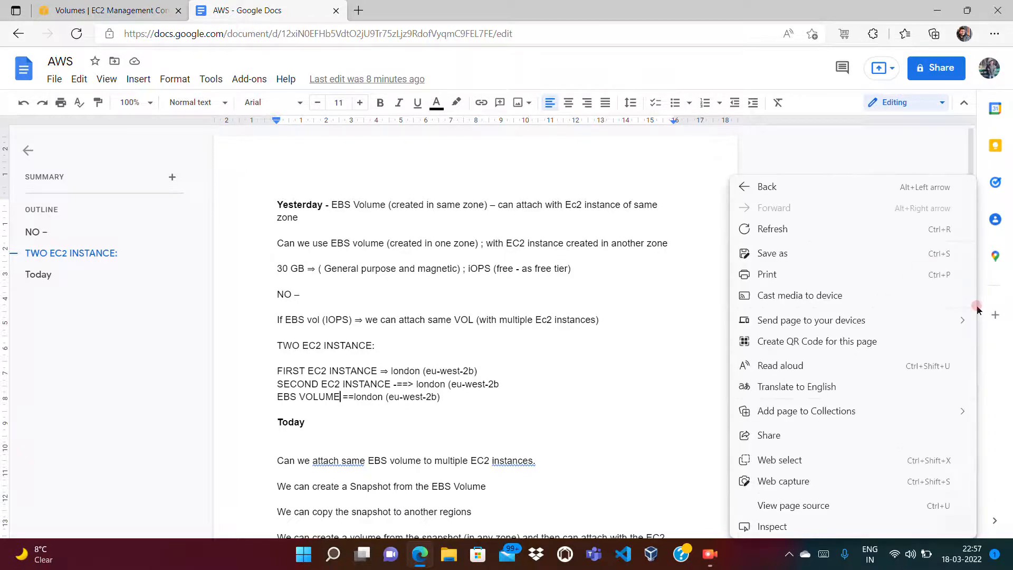
{"action": "left_click", "coordinate": [486, 403]}
{"action": "left_click", "coordinate": [556, 462]}
{"action": "type", "text": "=="}
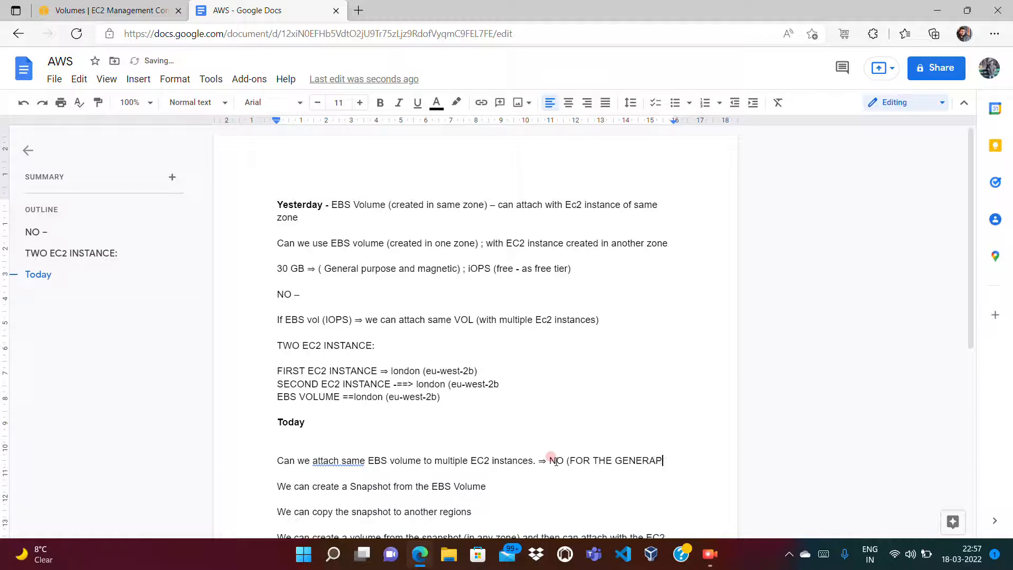
{"action": "type", "text": "U"}
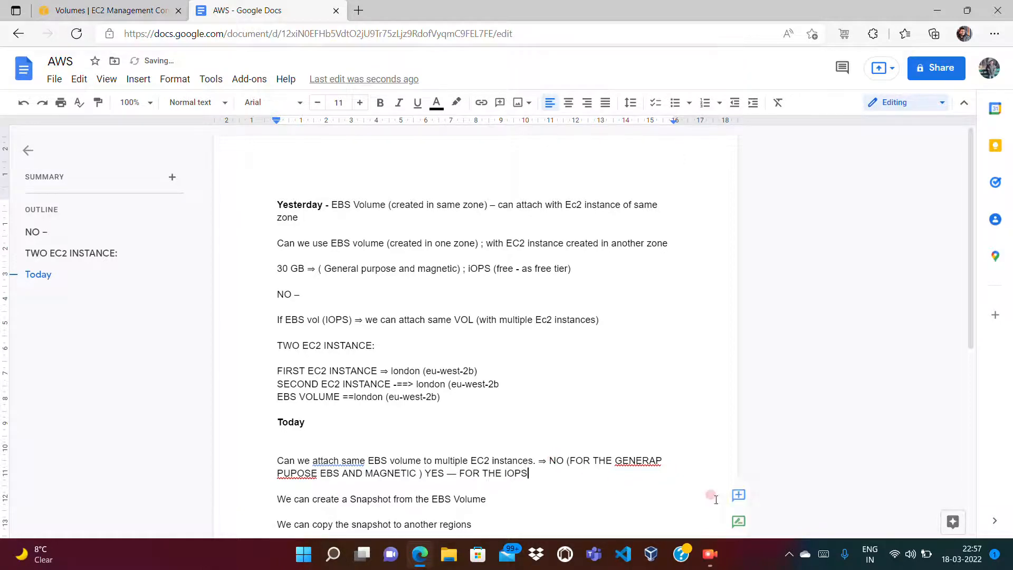
{"action": "left_click_drag", "start_coordinate": [973, 327], "coordinate": [973, 387]}
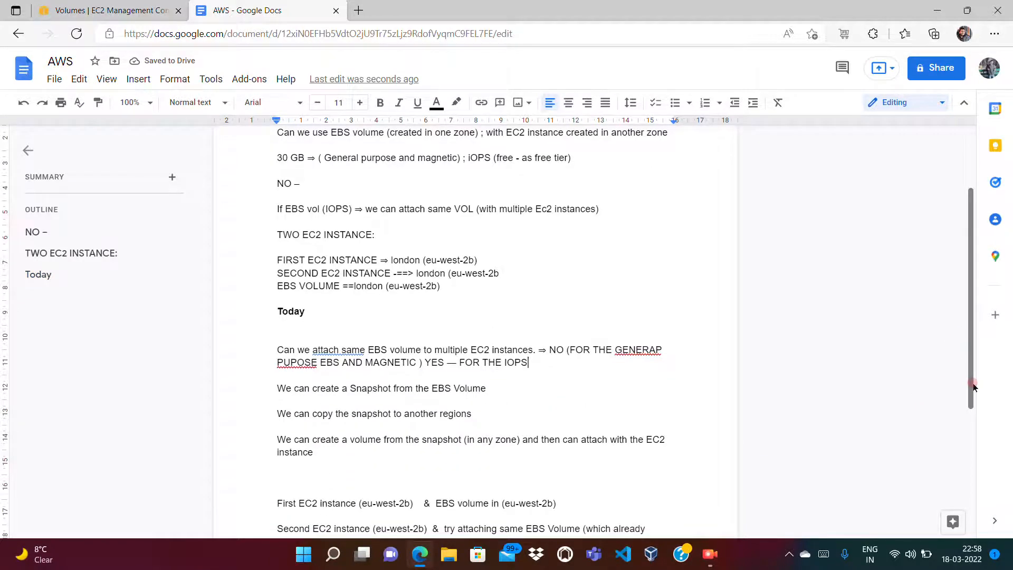
Step: Correct GENERAP to GENERAL, add a blank line after FOR THE IOPS, and select back to Yesterday
{"action": "left_click", "coordinate": [673, 344]}
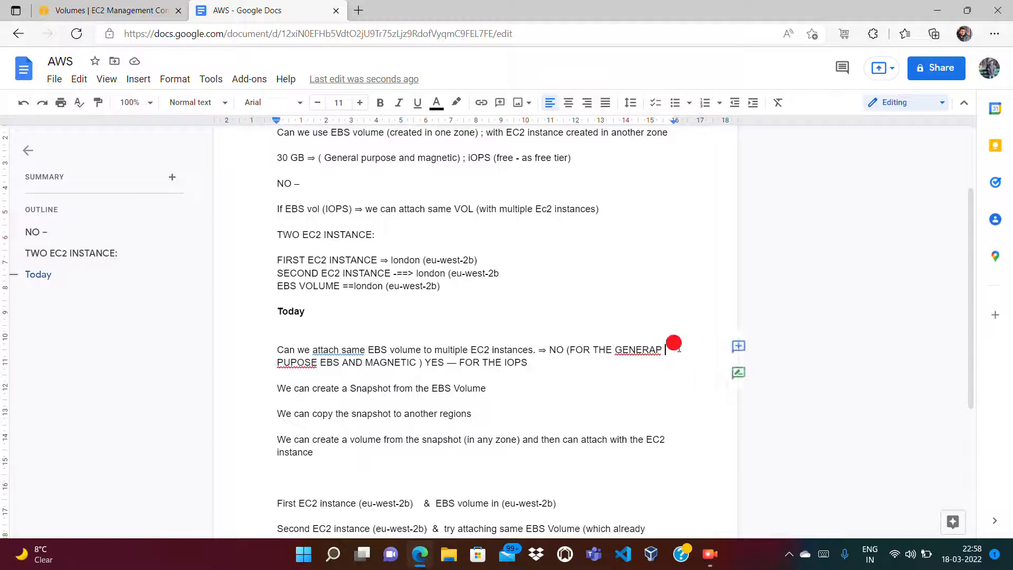
{"action": "key", "text": "BackSpace"}
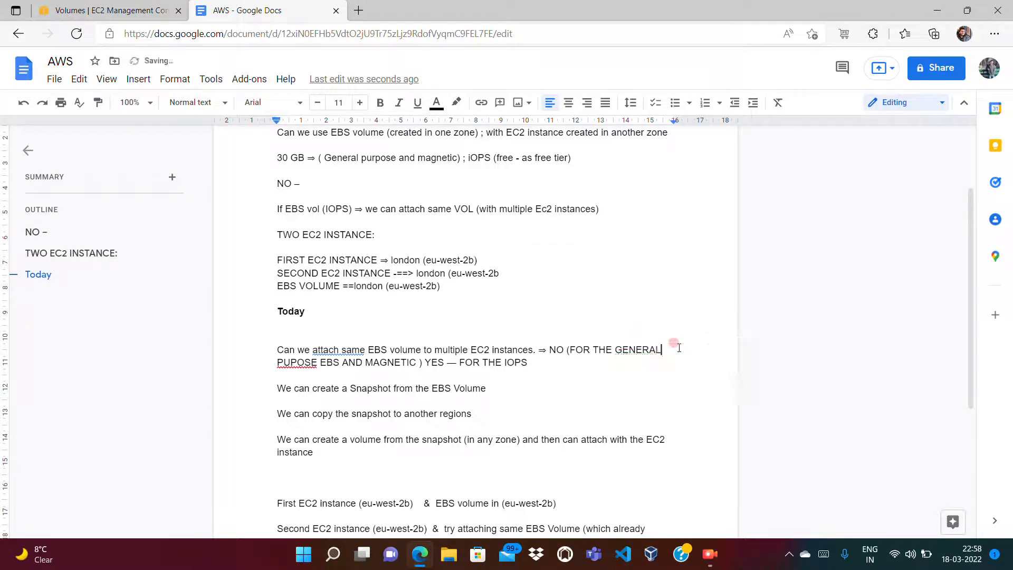
{"action": "left_click", "coordinate": [542, 363]}
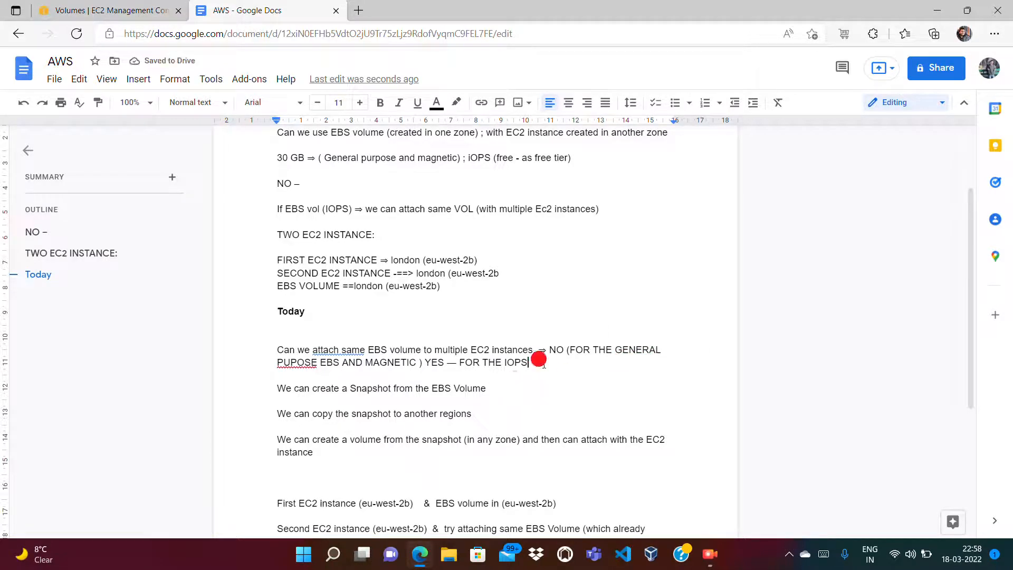
{"action": "key", "text": "Return"}
{"action": "left_click_drag", "start_coordinate": [541, 363], "coordinate": [288, 137]}
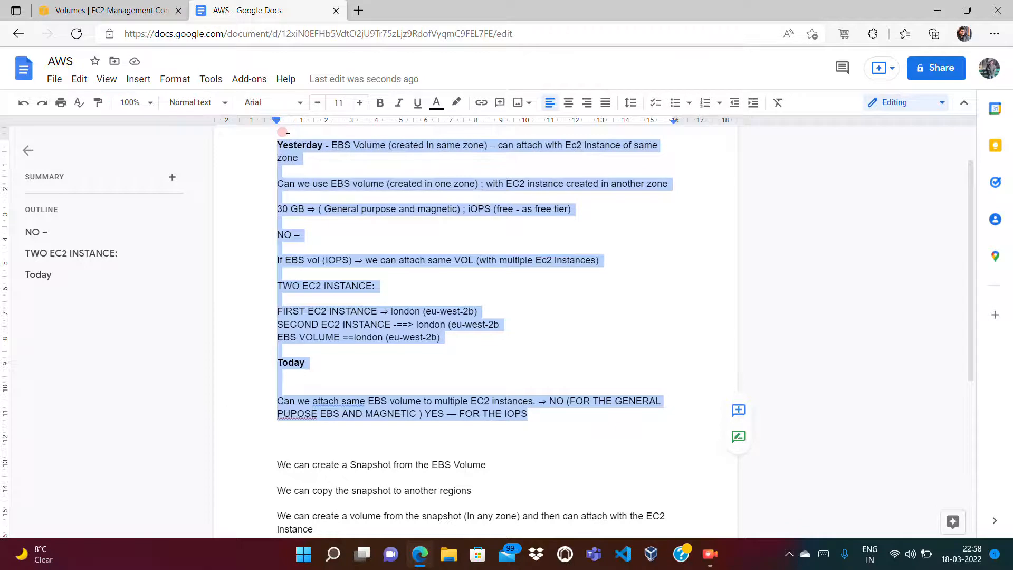
Step: Delete the selected Yesterday-to-IOPS notes and blank lines, then return to the Volumes | EC2 Management Console tab
{"action": "key", "text": "BackSpace"}
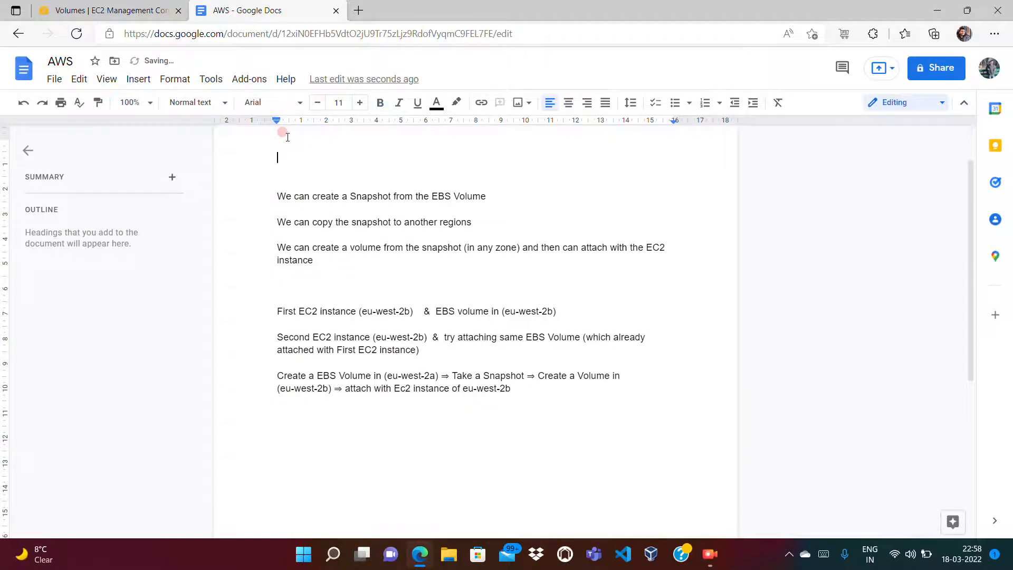
{"action": "key", "text": "BackSpace"}
{"action": "key", "text": "BackSpace"}
{"action": "key", "text": "BackSpace"}
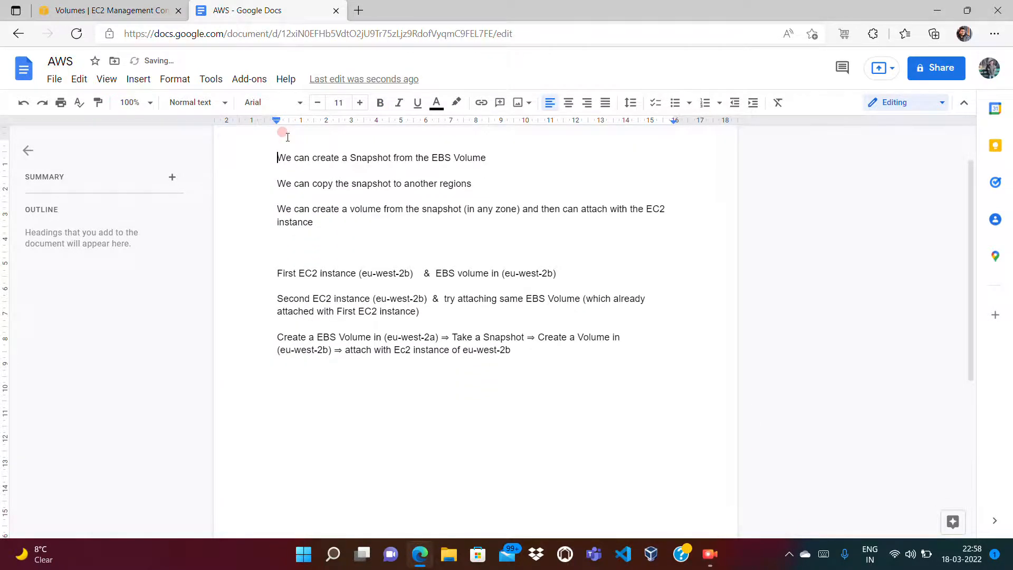
{"action": "left_click", "coordinate": [164, 12]}
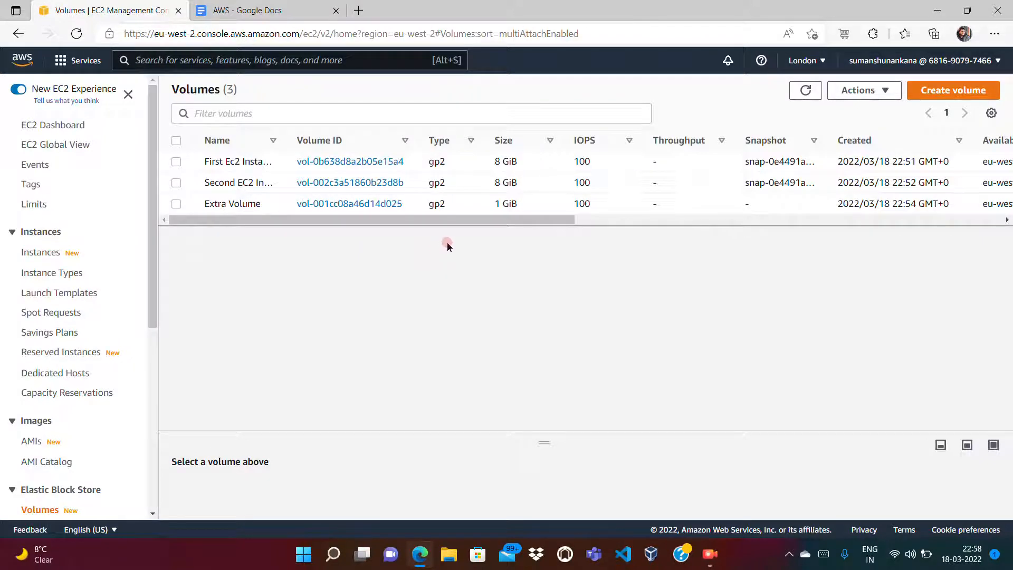
Step: Highlight and clear the availability zone text in the volumes table
{"action": "left_click_drag", "start_coordinate": [410, 219], "coordinate": [575, 201]}
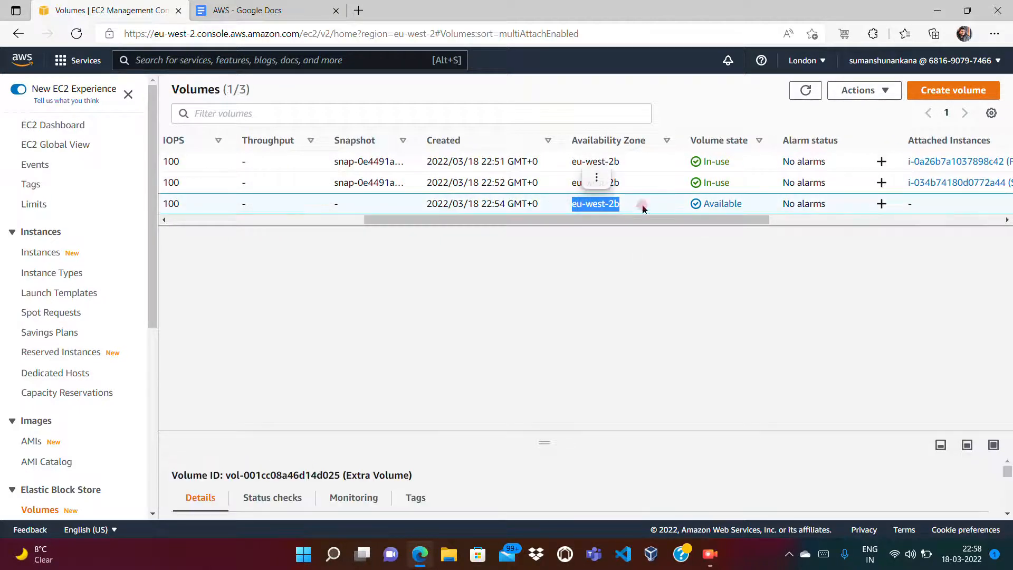
{"action": "left_click", "coordinate": [643, 206]}
{"action": "left_click", "coordinate": [619, 228]}
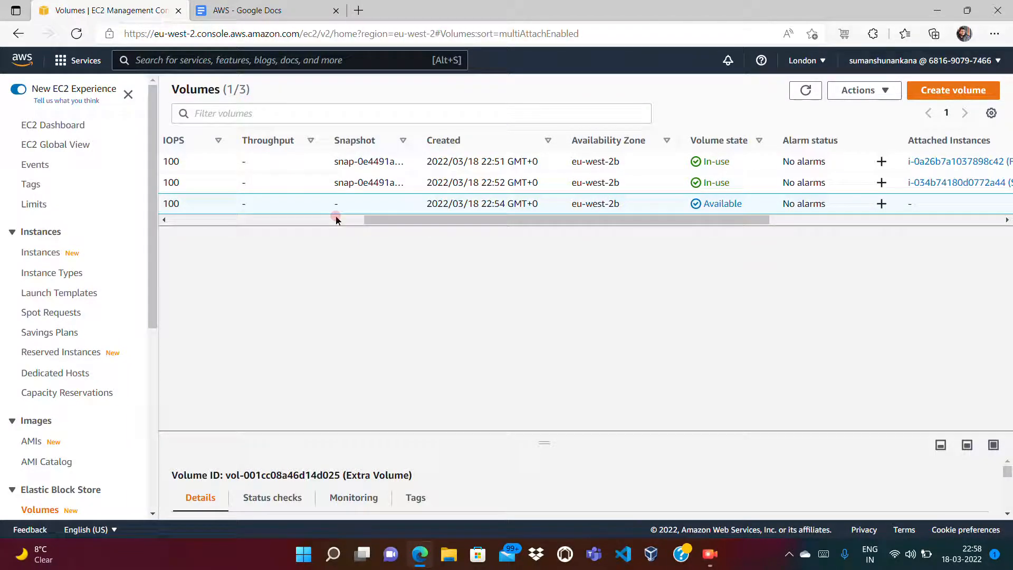
Step: Check which instances Extra Volume could attach to, cancel, and bring up the region list
{"action": "right_click", "coordinate": [319, 208]}
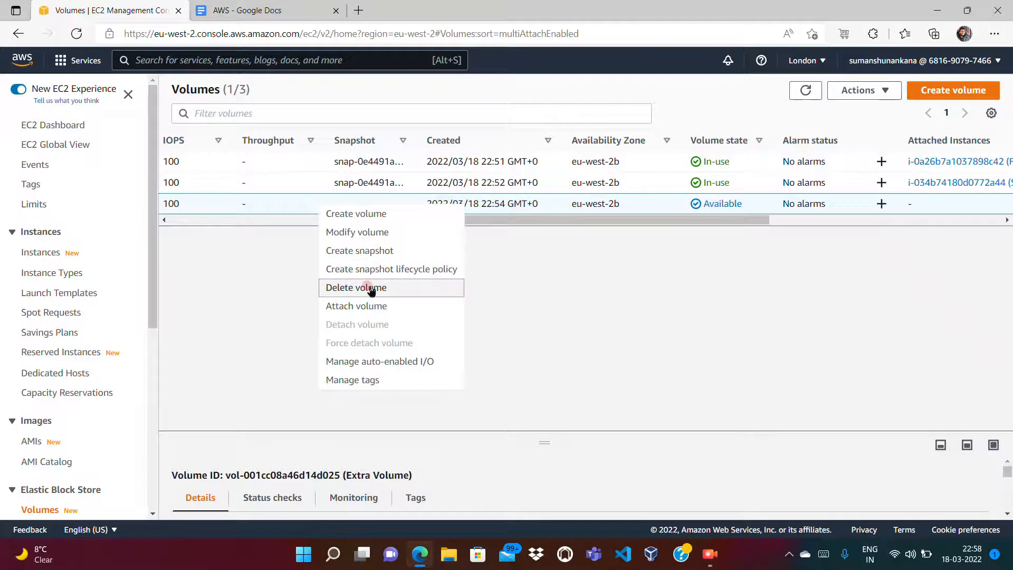
{"action": "left_click", "coordinate": [368, 305]}
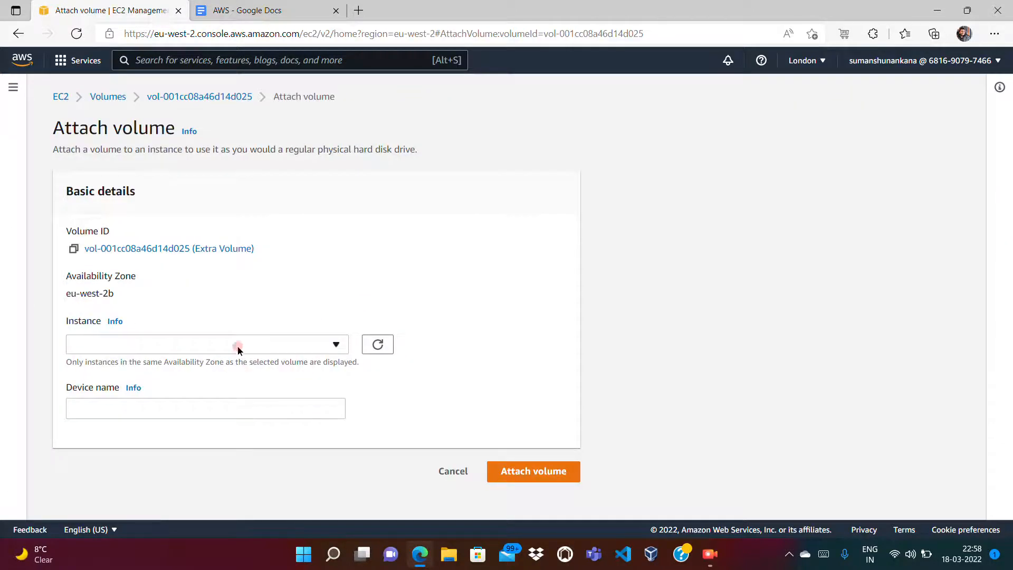
{"action": "left_click", "coordinate": [237, 346]}
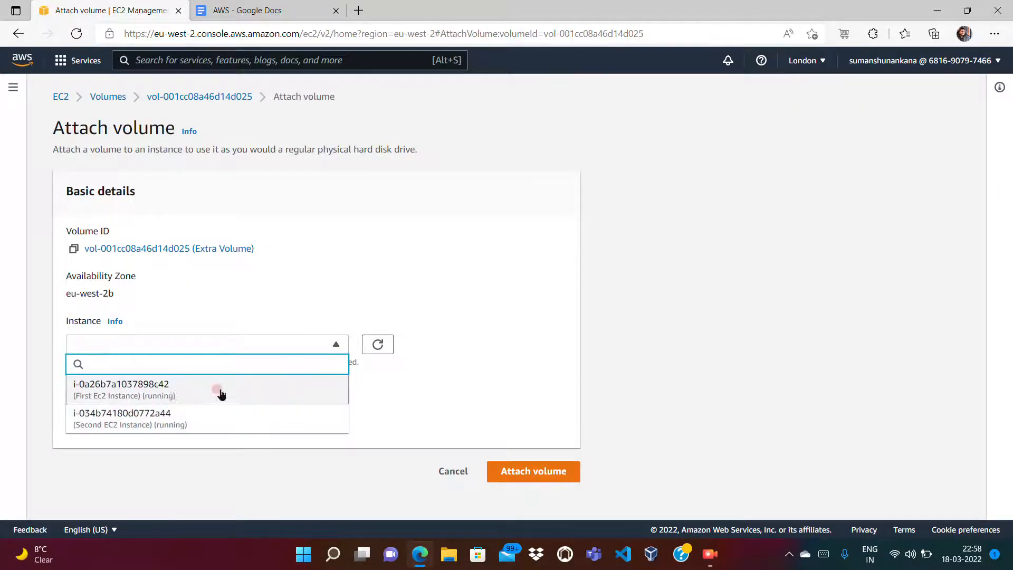
{"action": "left_click", "coordinate": [363, 275]}
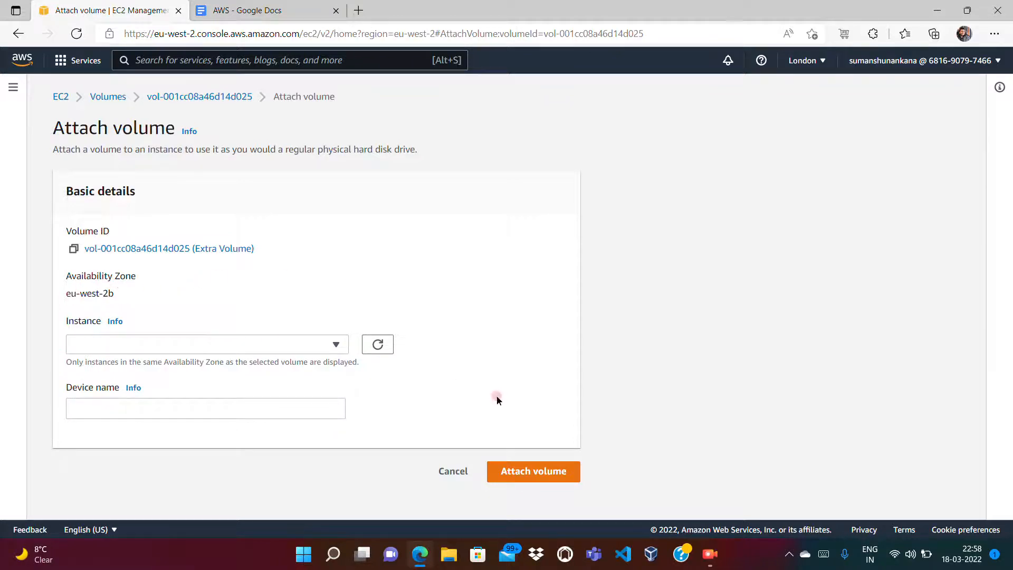
{"action": "left_click", "coordinate": [452, 472]}
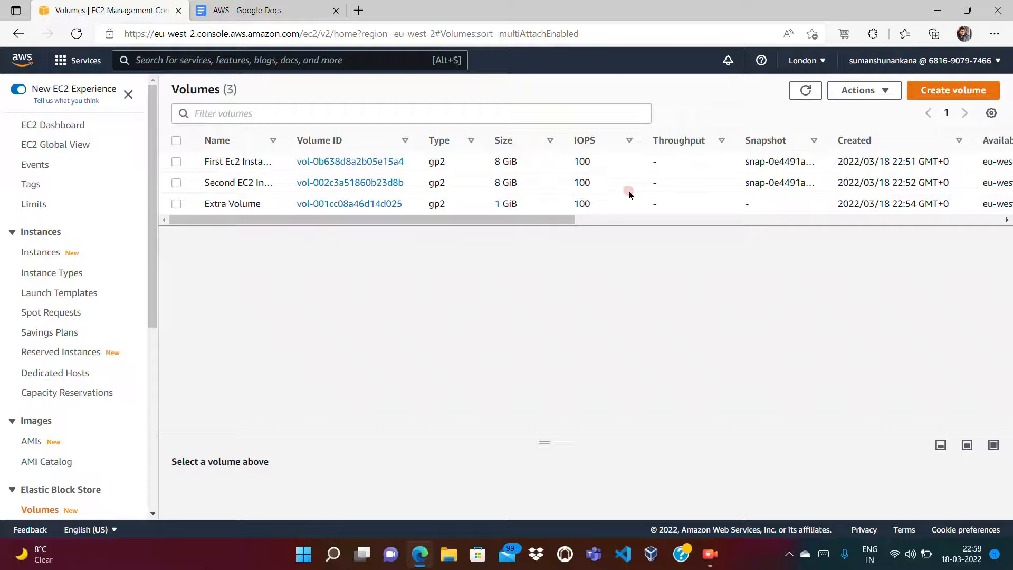
{"action": "left_click", "coordinate": [624, 222]}
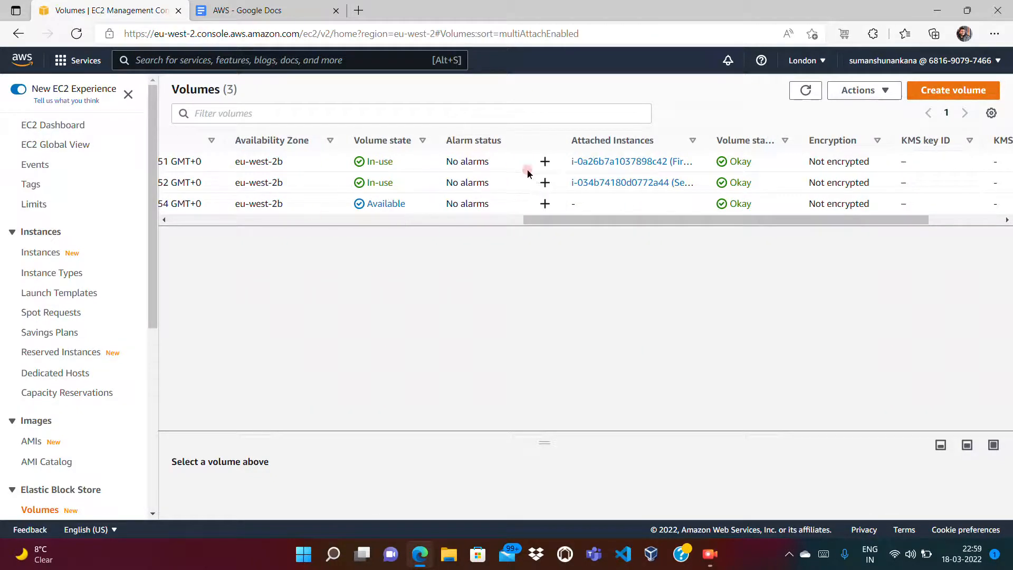
{"action": "left_click", "coordinate": [804, 60]}
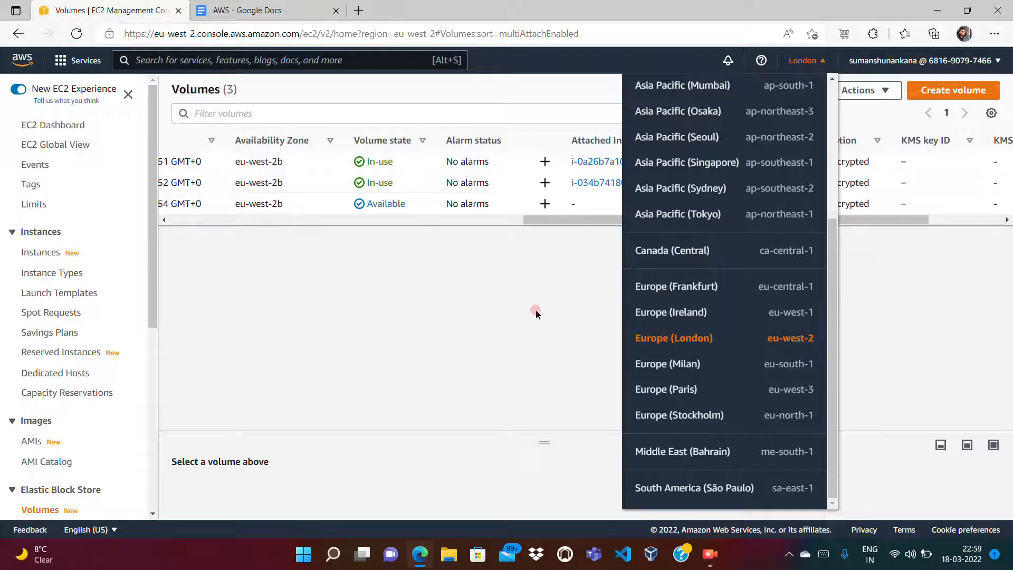
Step: Switch to Europe (Ireland), refresh its Instances list, and start launching an Amazon Linux 2 Kernel 5.10 instance
{"action": "left_click", "coordinate": [702, 322]}
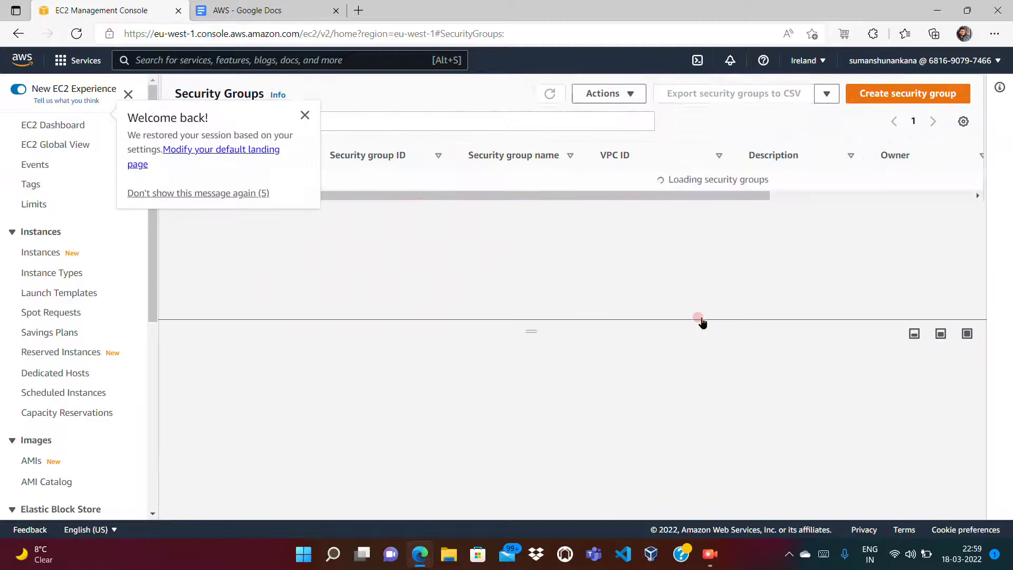
{"action": "left_click", "coordinate": [305, 115]}
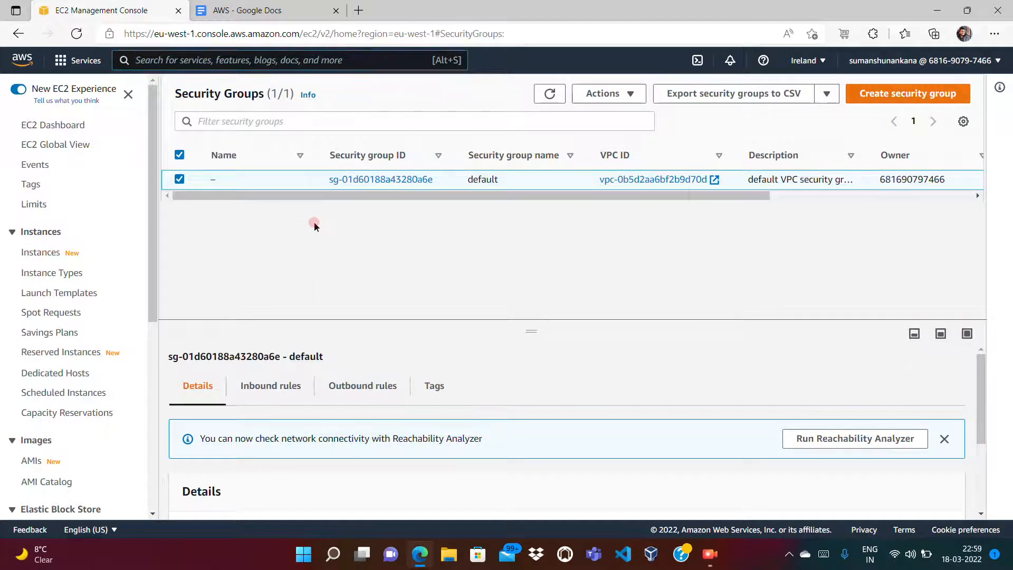
{"action": "left_click", "coordinate": [40, 252]}
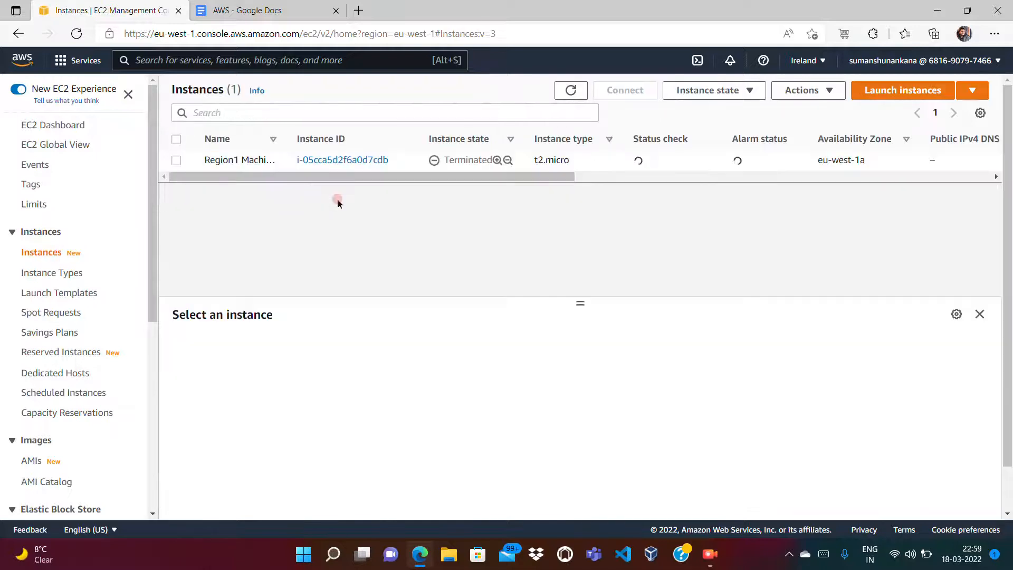
{"action": "left_click", "coordinate": [564, 94]}
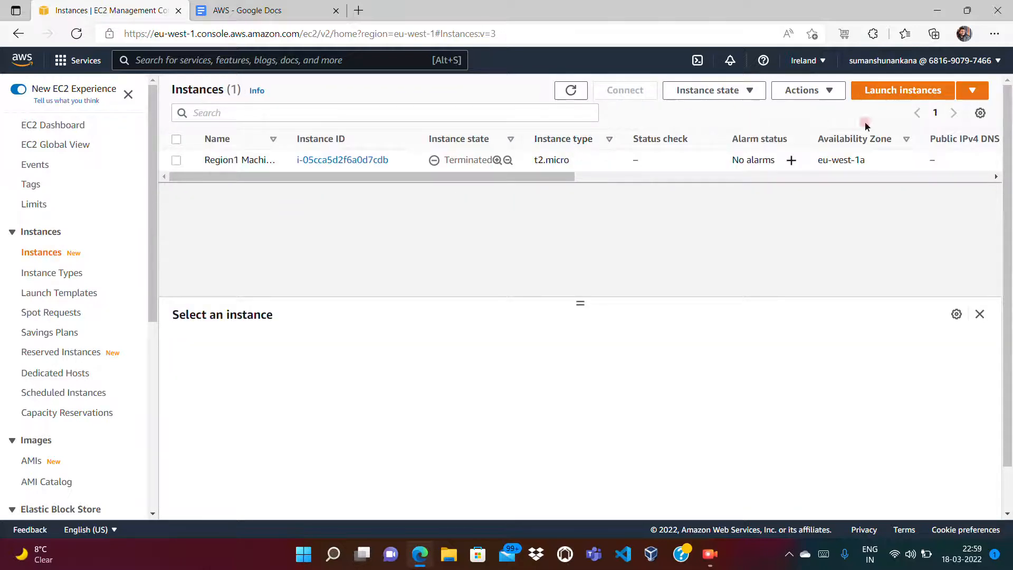
{"action": "left_click", "coordinate": [906, 94]}
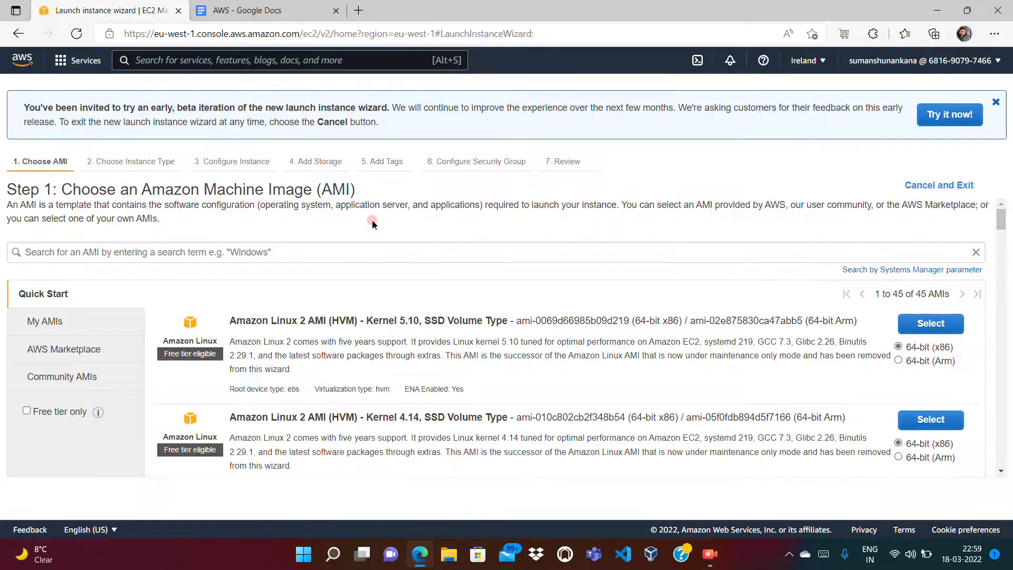
{"action": "left_click", "coordinate": [925, 332]}
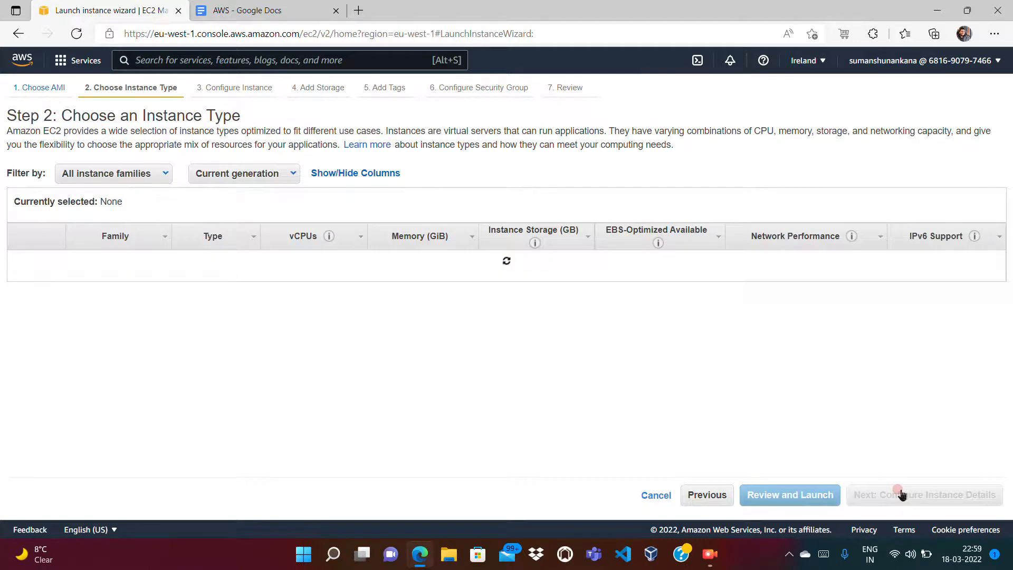
Step: Keep t2.micro with default instance details and storage settings
{"action": "left_click", "coordinate": [926, 499]}
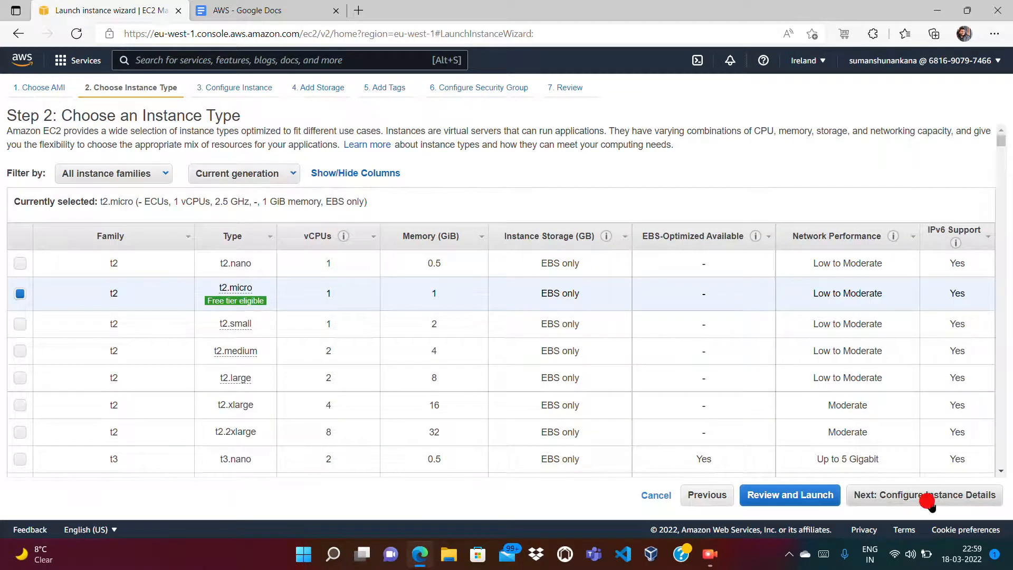
{"action": "left_click", "coordinate": [931, 504]}
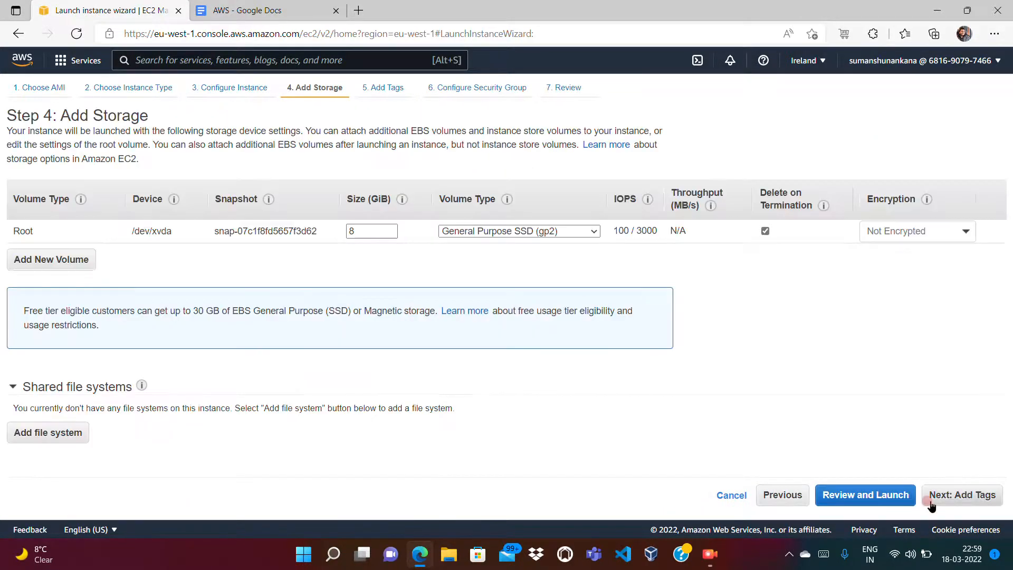
{"action": "left_click", "coordinate": [938, 501]}
{"action": "left_click", "coordinate": [946, 501]}
Step: Tag the instance Name 'Region1 EC2' and Owner set to the user's e-mail address
{"action": "left_click", "coordinate": [38, 305]}
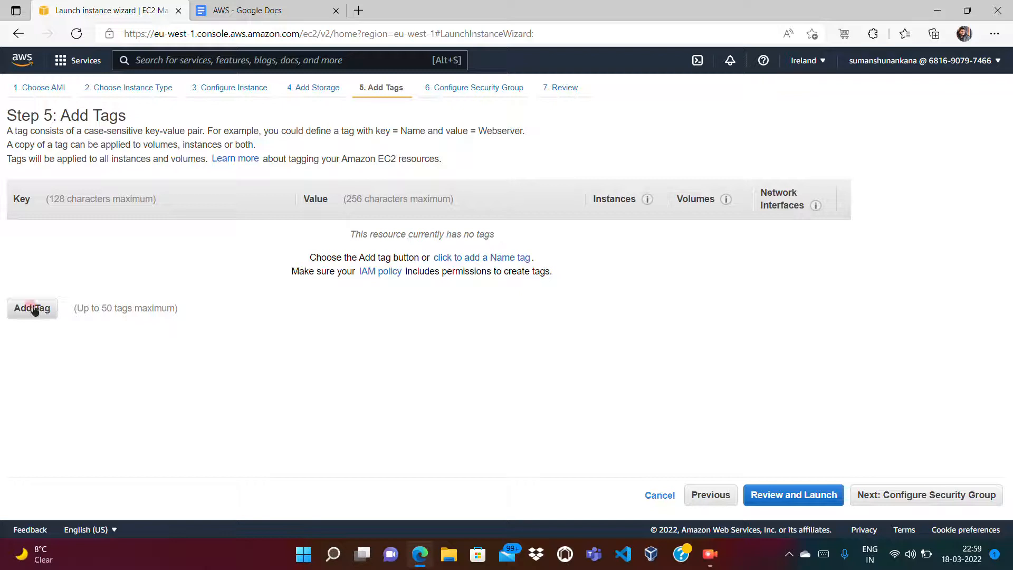
{"action": "key", "text": "BackSpace"}
{"action": "key", "text": "BackSpace"}
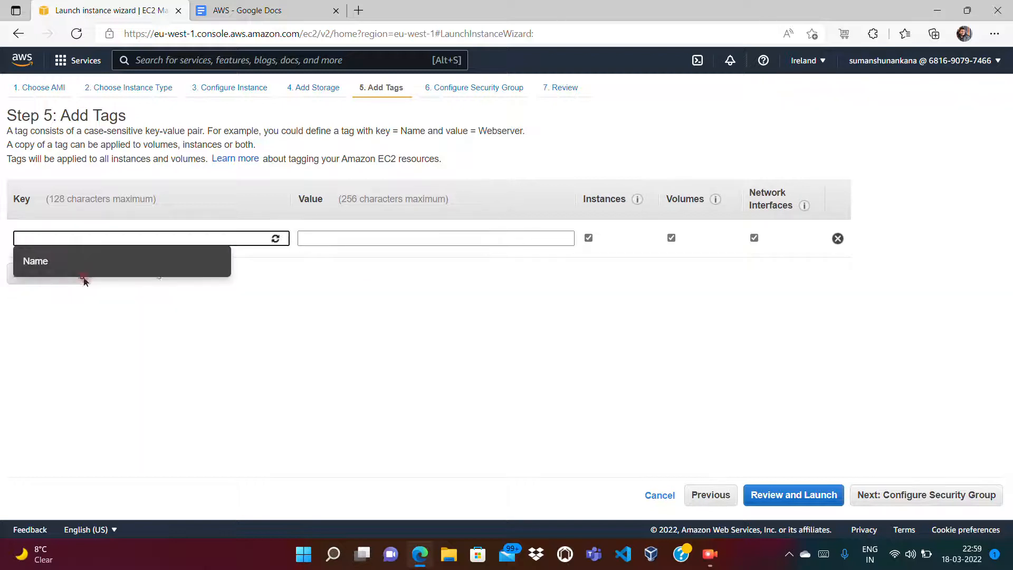
{"action": "type", "text": "Name"}
{"action": "key", "text": "Tab"}
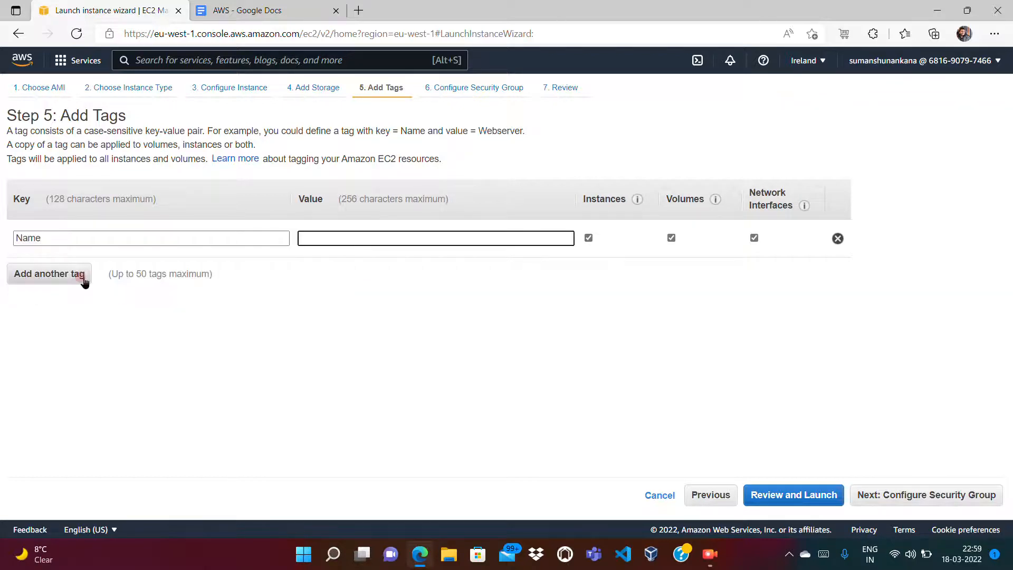
{"action": "type", "text": "Region1 Ec"}
{"action": "left_click", "coordinate": [58, 275]}
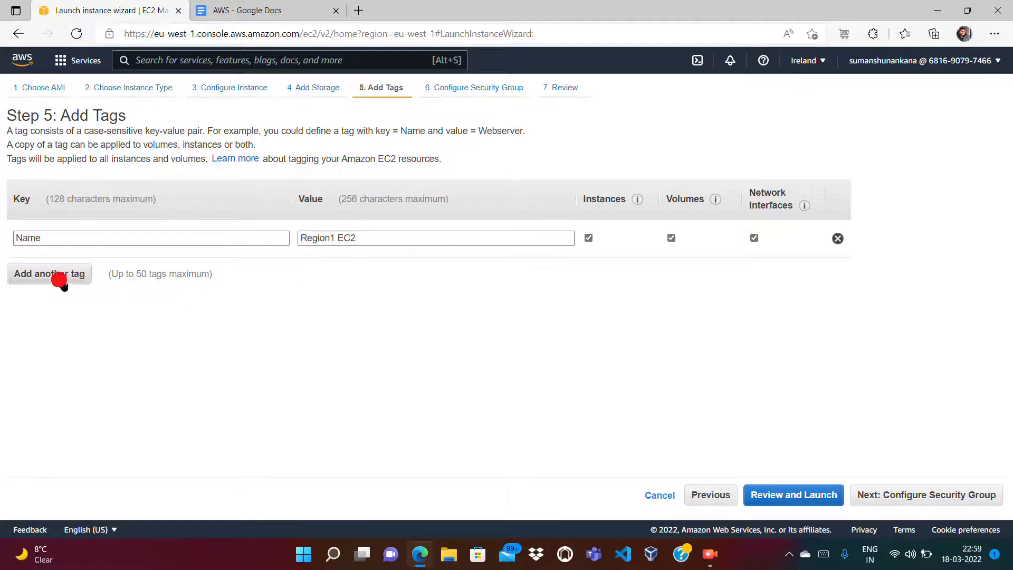
{"action": "type", "text": "Owner"}
{"action": "key", "text": "Tab"}
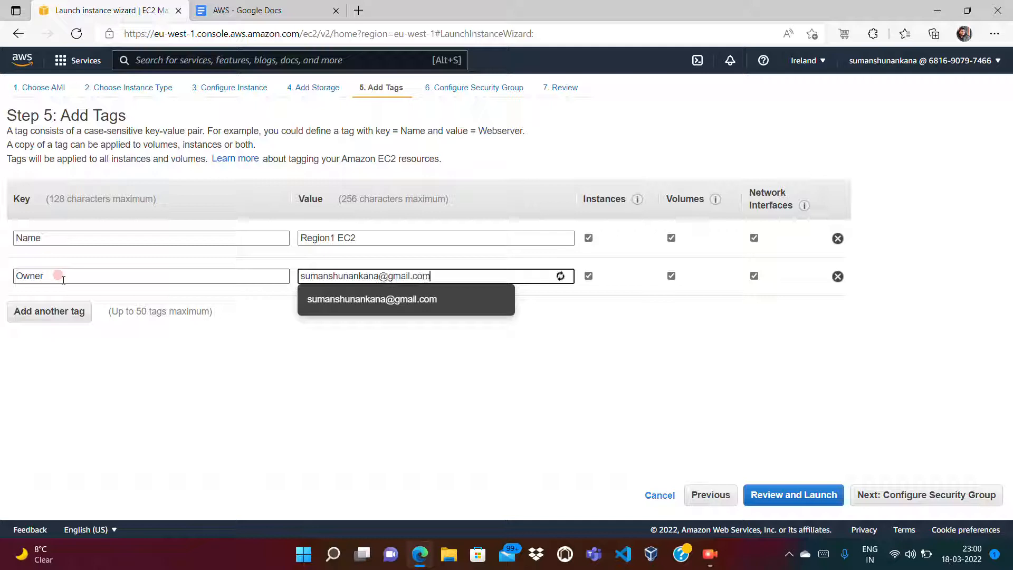
{"action": "key", "text": "Tab"}
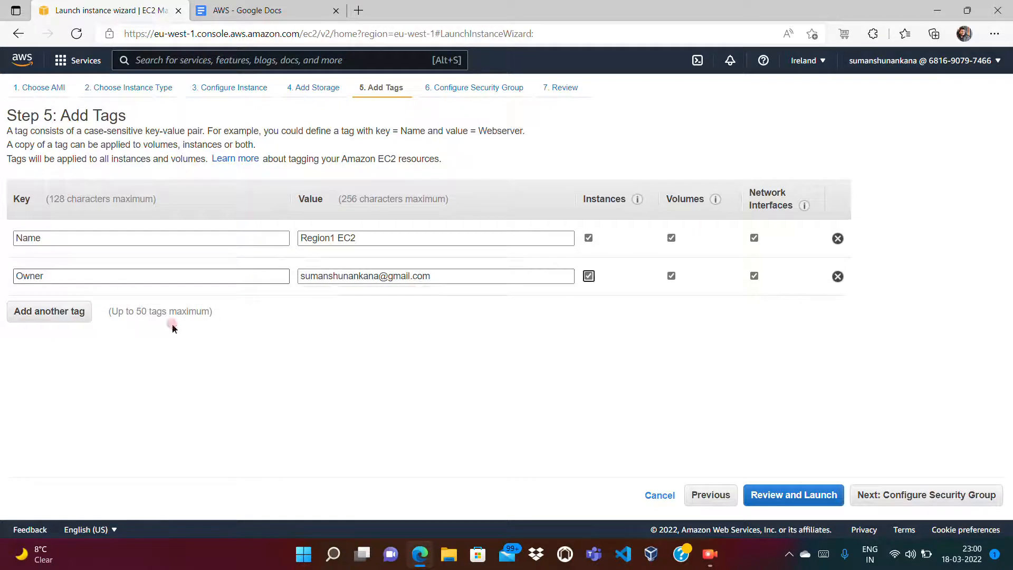
{"action": "left_click", "coordinate": [957, 497]}
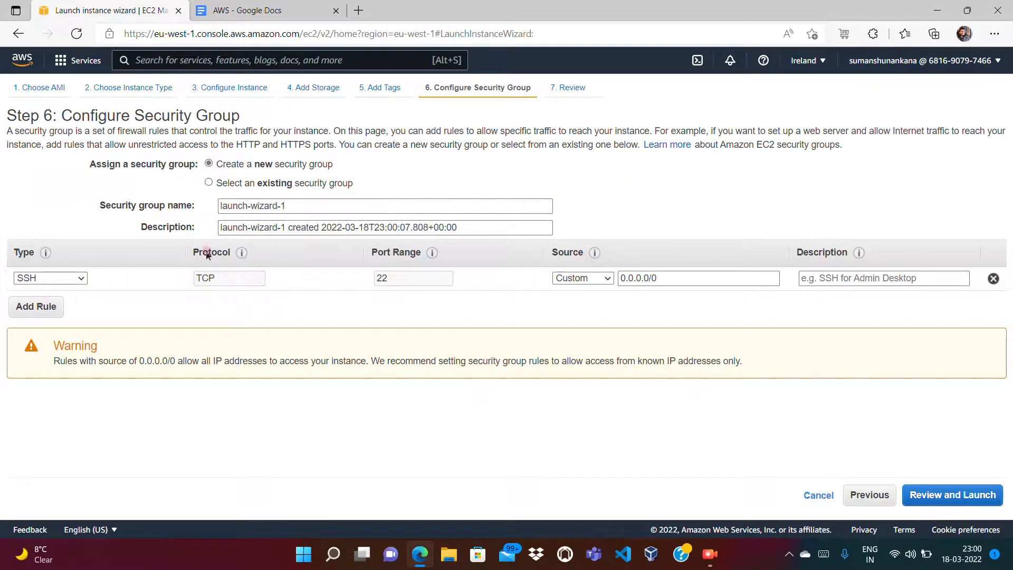
Step: Review and launch Region1 EC2 without a key pair, acknowledging the warning, then open its instance link
{"action": "left_click", "coordinate": [958, 496]}
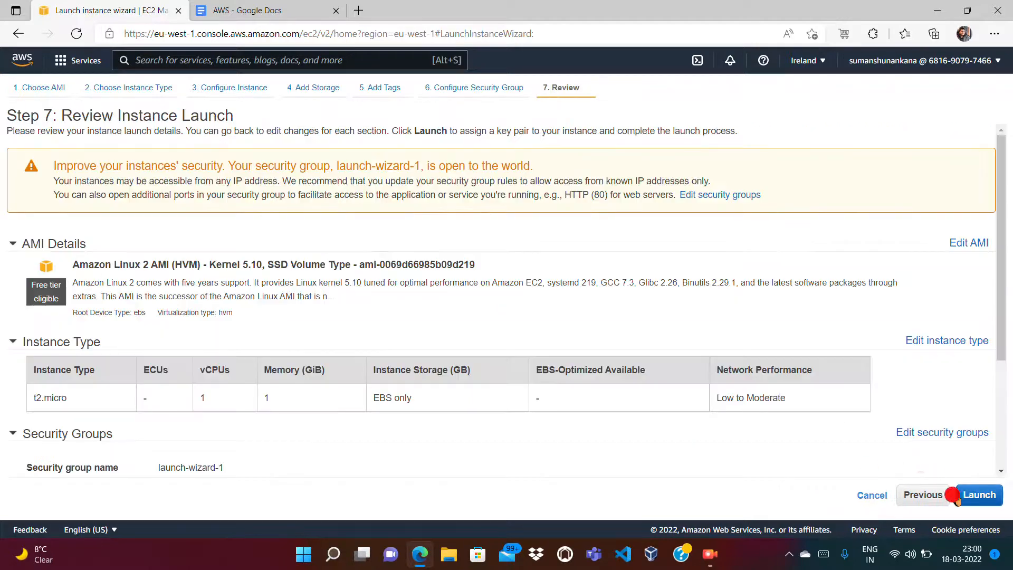
{"action": "left_click", "coordinate": [984, 495]}
{"action": "left_click", "coordinate": [452, 314]}
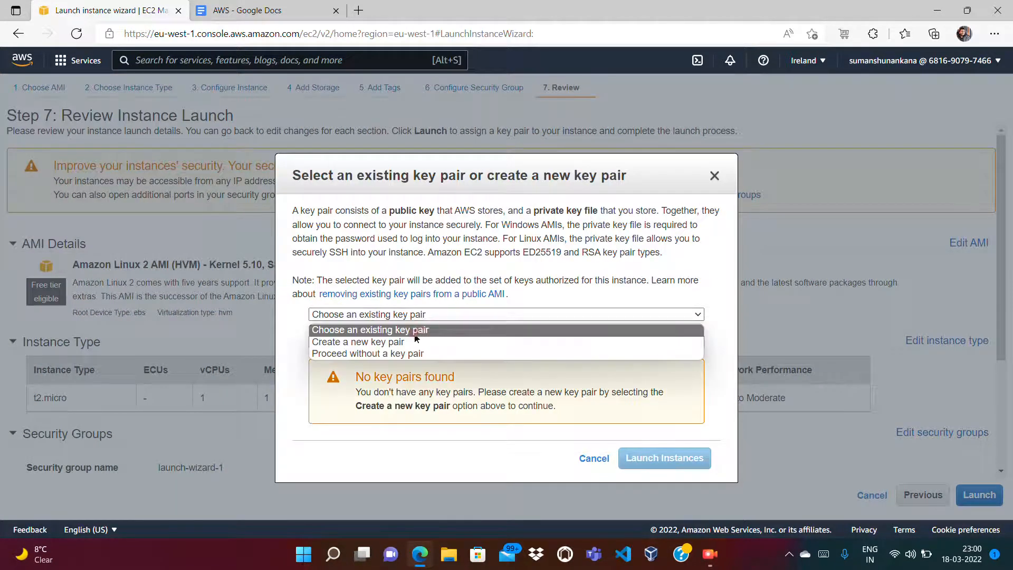
{"action": "left_click", "coordinate": [389, 354]}
{"action": "left_click", "coordinate": [314, 329]}
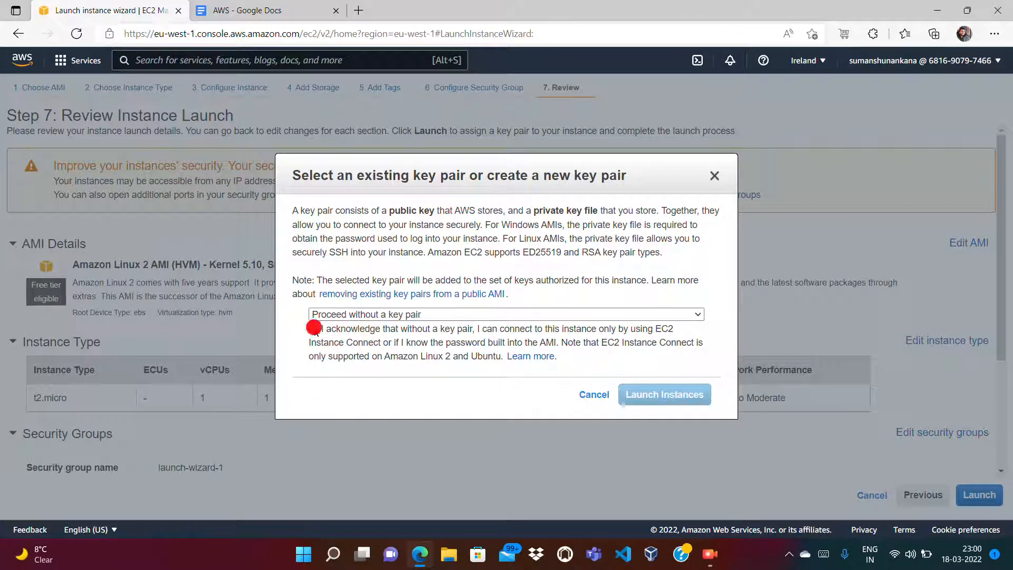
{"action": "left_click", "coordinate": [626, 392]}
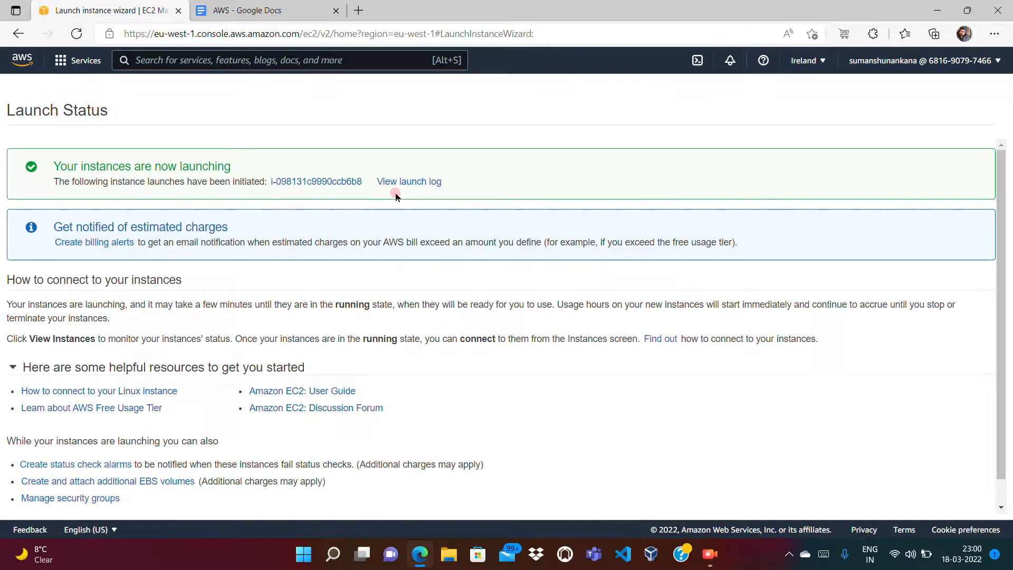
{"action": "left_click", "coordinate": [309, 182]}
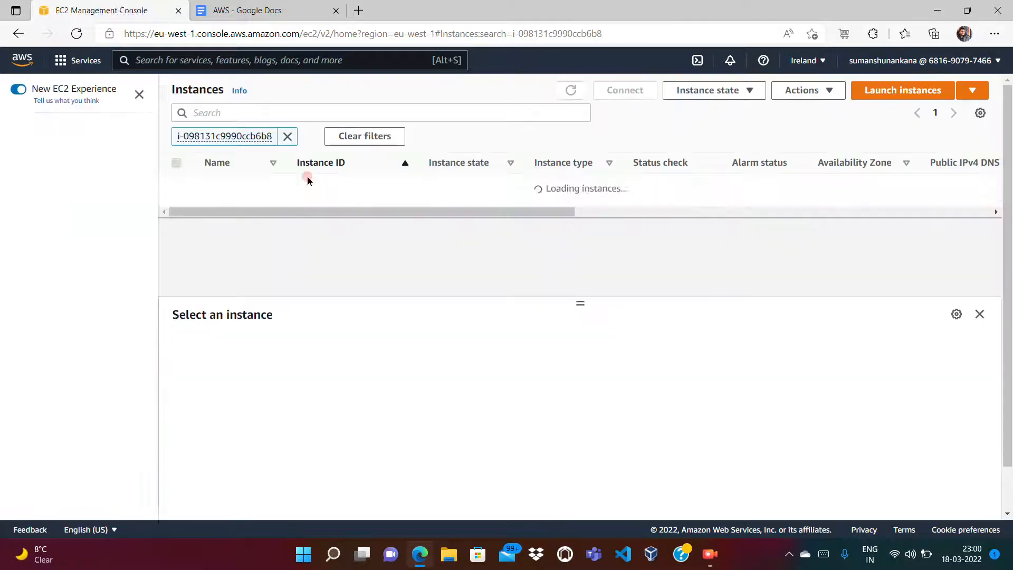
Step: Clear the instance ID filter to list all Ireland instances, staying in the Ireland region
{"action": "left_click", "coordinate": [290, 137]}
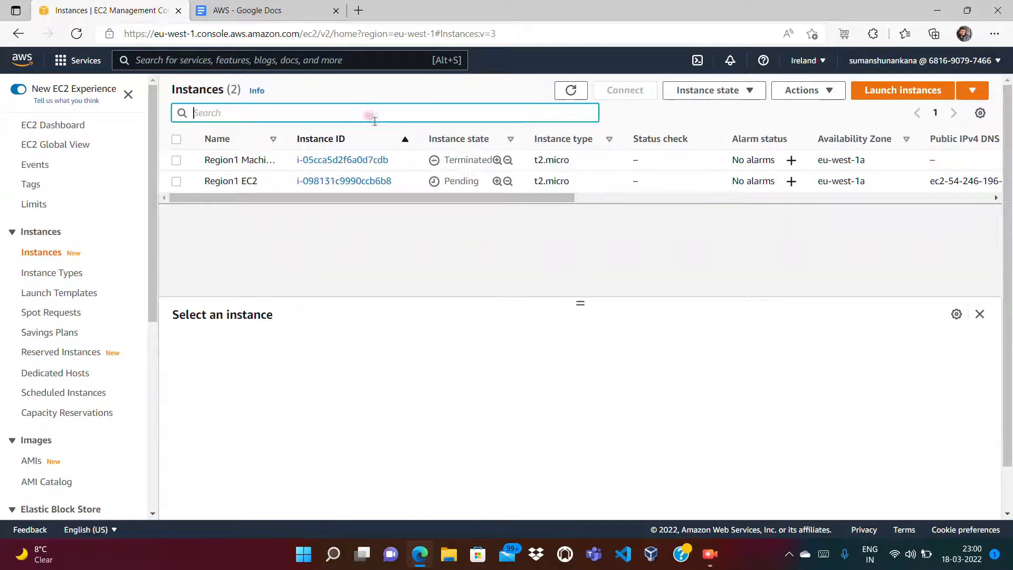
{"action": "left_click", "coordinate": [571, 90]}
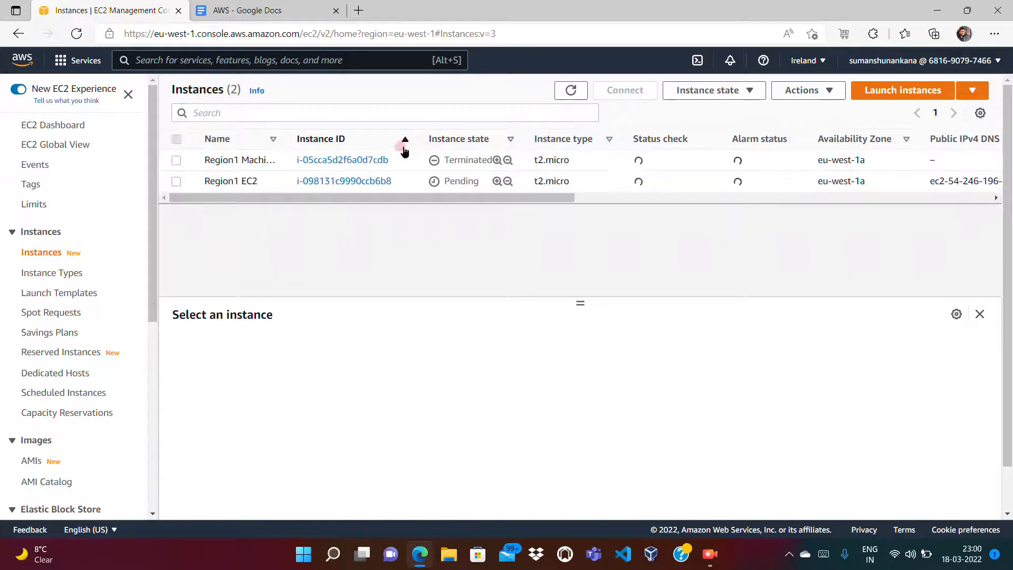
{"action": "left_click", "coordinate": [468, 113]}
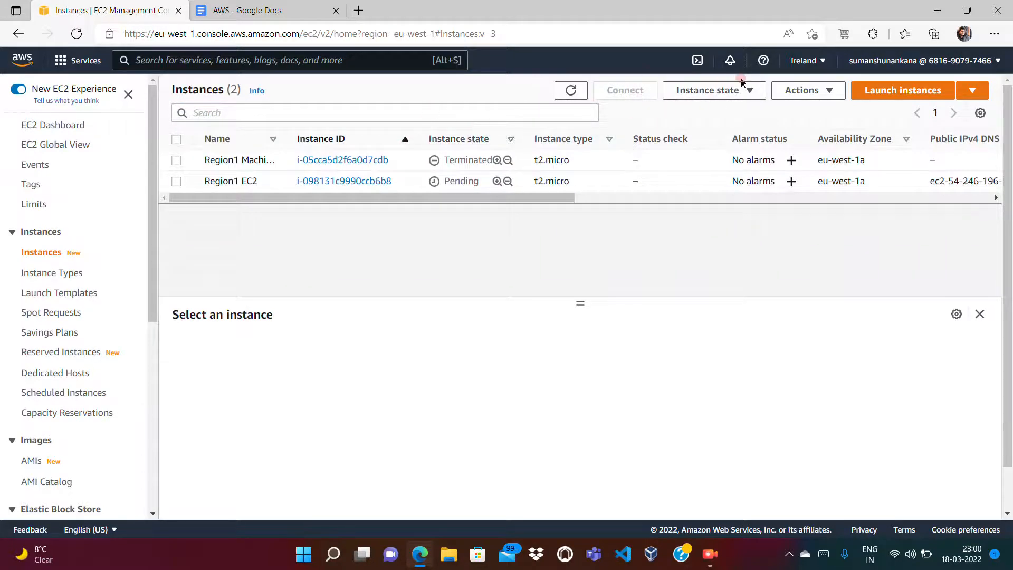
{"action": "left_click", "coordinate": [813, 62]}
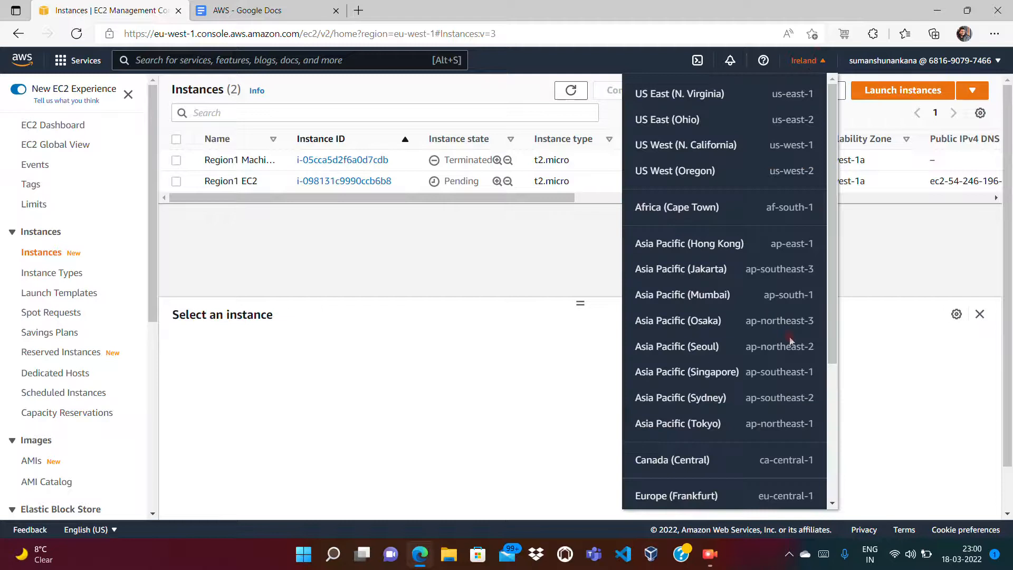
{"action": "scroll", "coordinate": [832, 413], "scroll_direction": "down", "scroll_amount": 4}
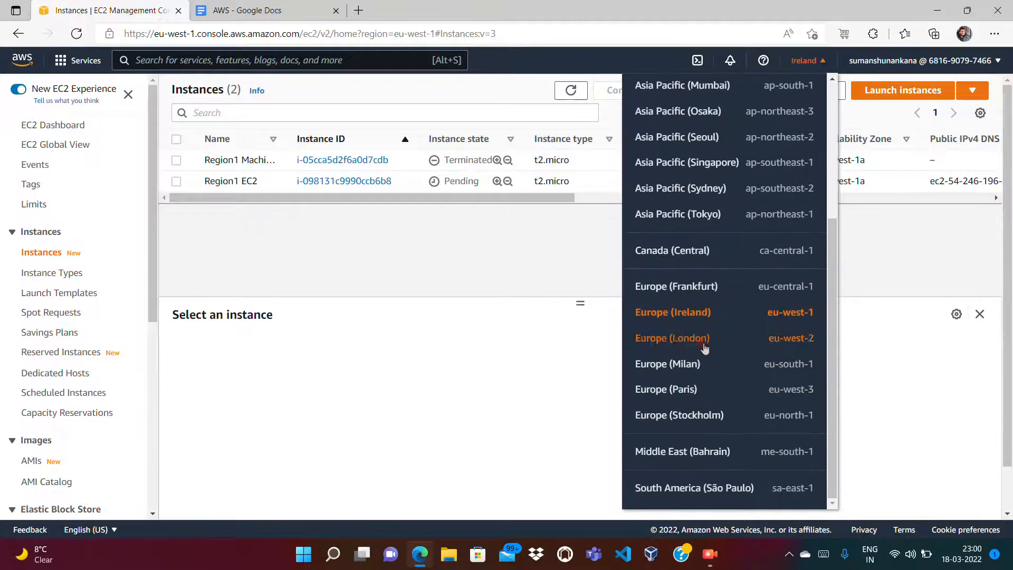
{"action": "left_click", "coordinate": [552, 243]}
Step: Select Region1 EC2 and refresh repeatedly to update its pending state
{"action": "left_click", "coordinate": [569, 96]}
{"action": "left_click", "coordinate": [450, 178]}
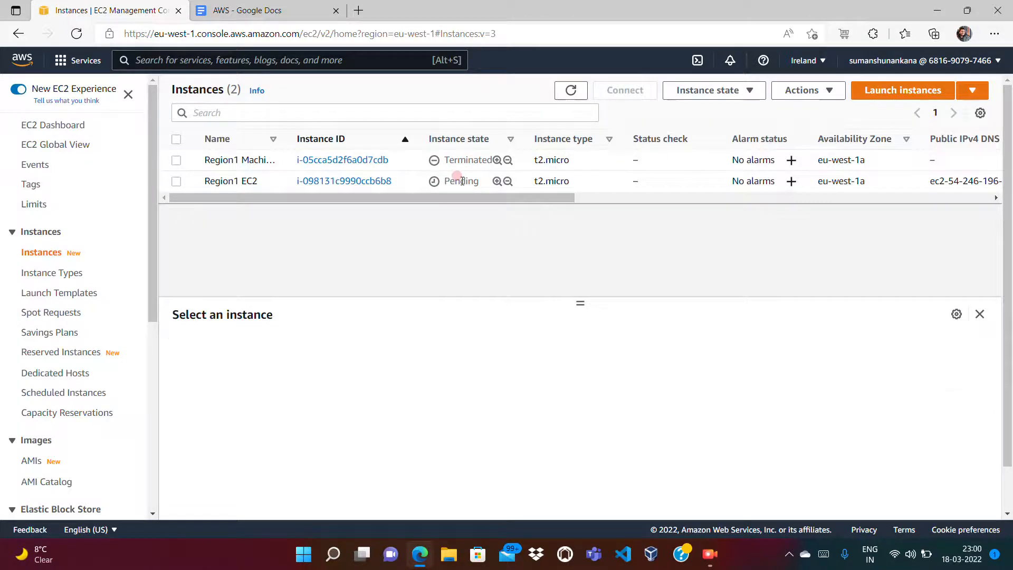
{"action": "double_click", "coordinate": [462, 181]}
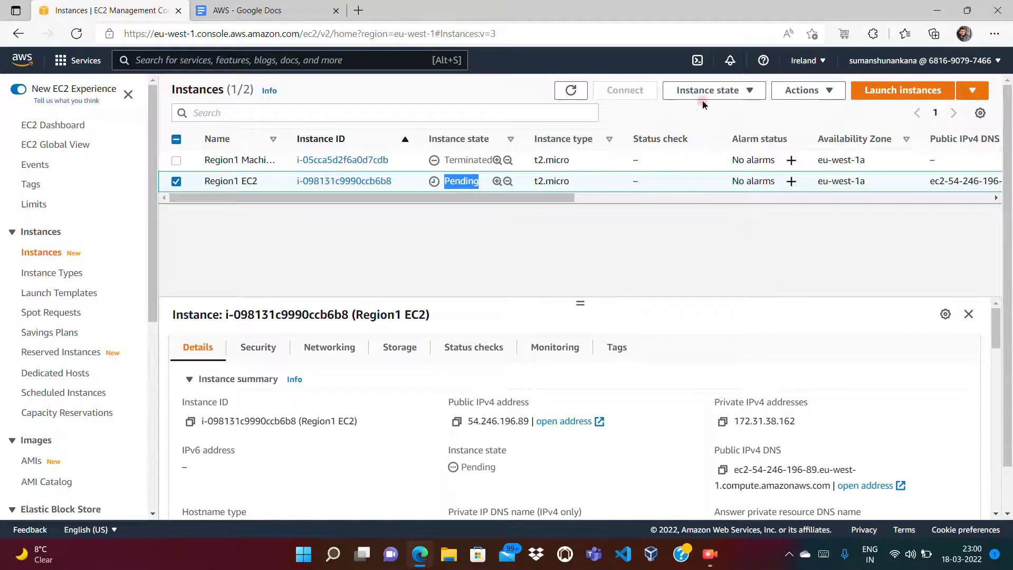
{"action": "left_click", "coordinate": [564, 95]}
{"action": "left_click", "coordinate": [563, 95]}
{"action": "left_click", "coordinate": [564, 95]}
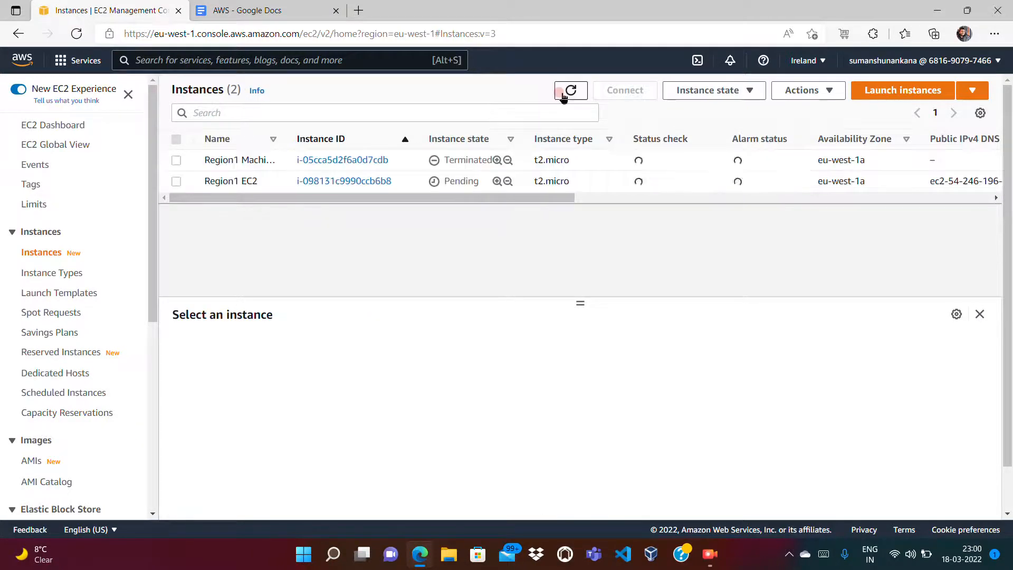
{"action": "left_click", "coordinate": [564, 96]}
{"action": "left_click", "coordinate": [564, 96]}
{"action": "left_click", "coordinate": [563, 95]}
Step: Check Region1 EC2's Storage tab and refresh until it shows Running
{"action": "left_click", "coordinate": [176, 181]}
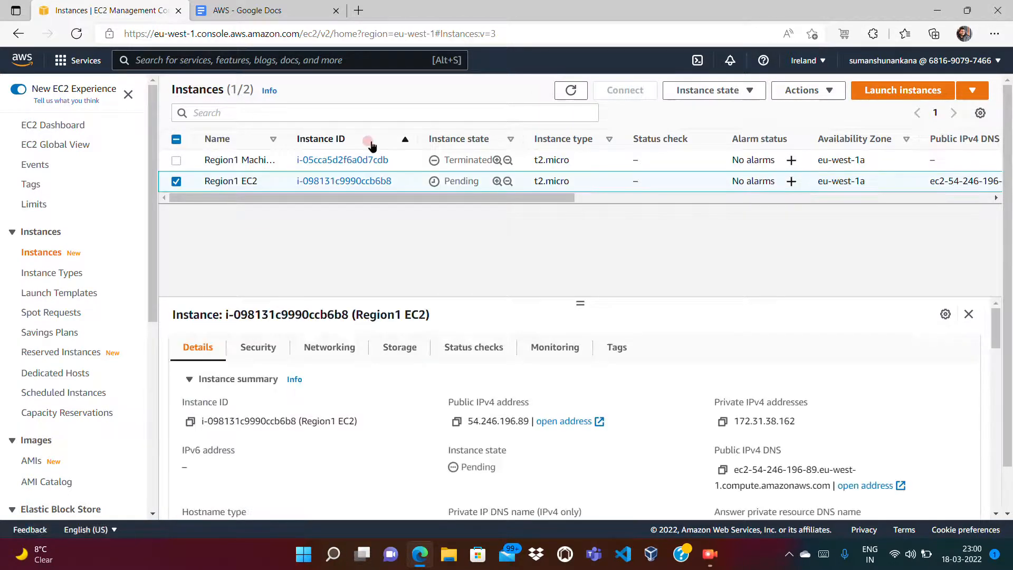
{"action": "left_click", "coordinate": [402, 347]}
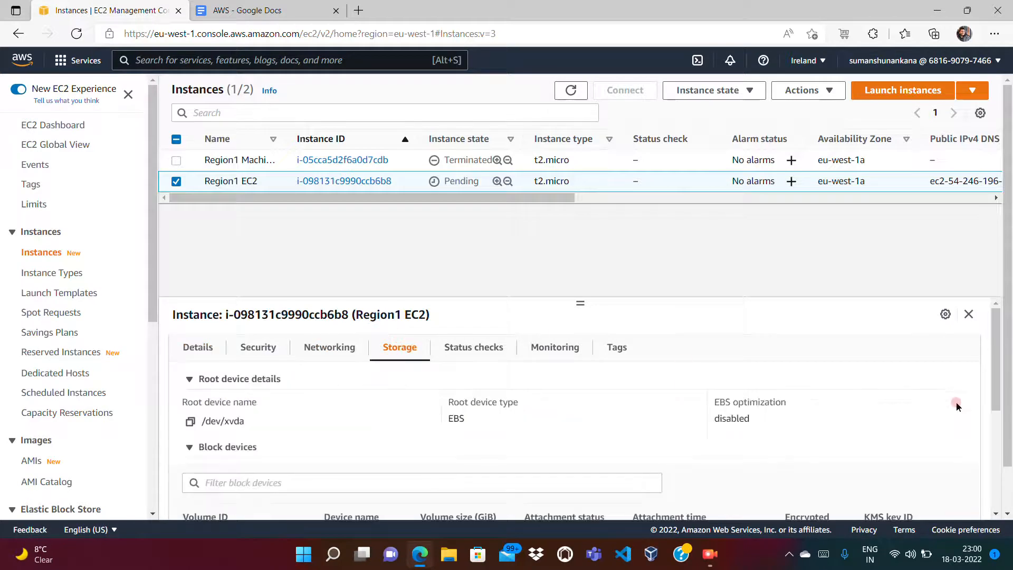
{"action": "mouse_move", "coordinate": [997, 390]}
{"action": "left_mouse_down"}
{"action": "mouse_move", "coordinate": [1004, 469]}
{"action": "mouse_move", "coordinate": [1001, 387]}
{"action": "left_mouse_up"}
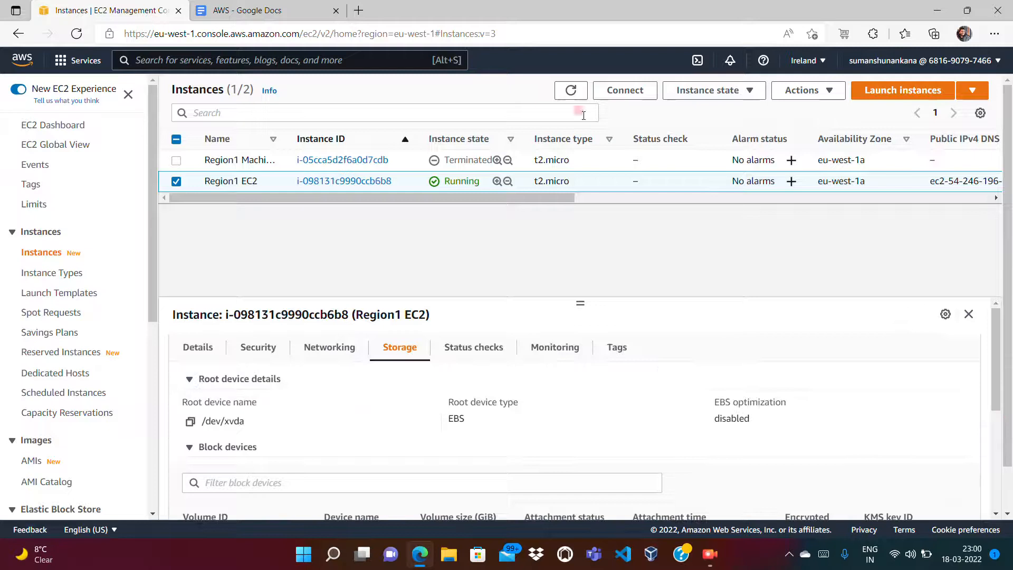
{"action": "left_click", "coordinate": [571, 90]}
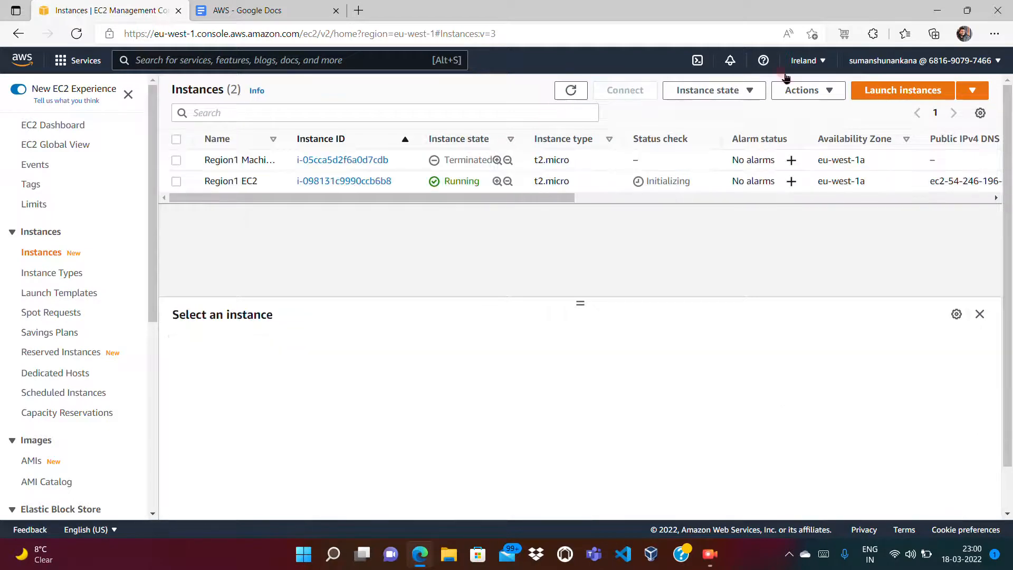
{"action": "left_click", "coordinate": [803, 63]}
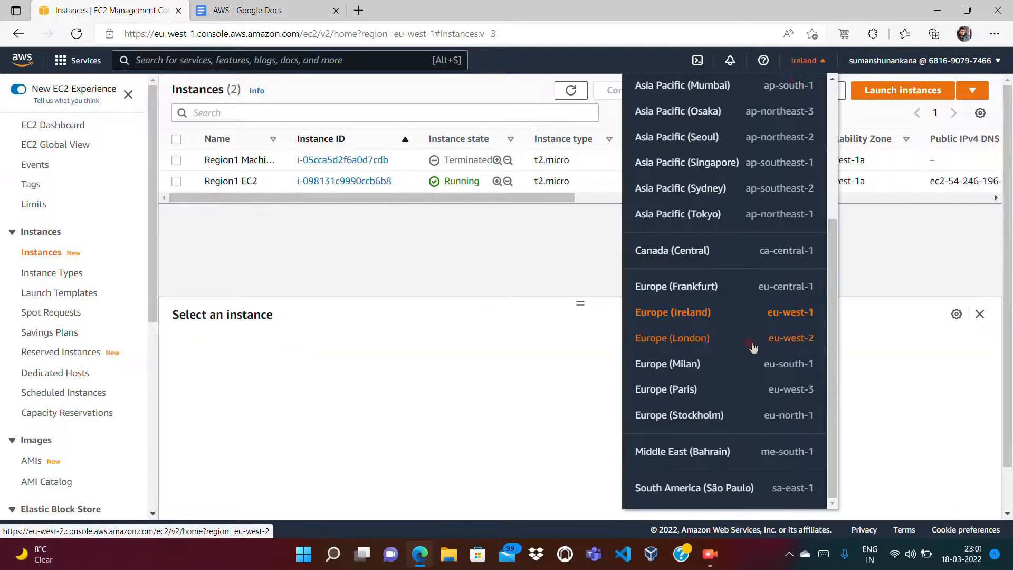
Step: Switch to Europe (London) and select the 1 GiB Extra Volume under Elastic Block Store Volumes
{"action": "left_click", "coordinate": [685, 342]}
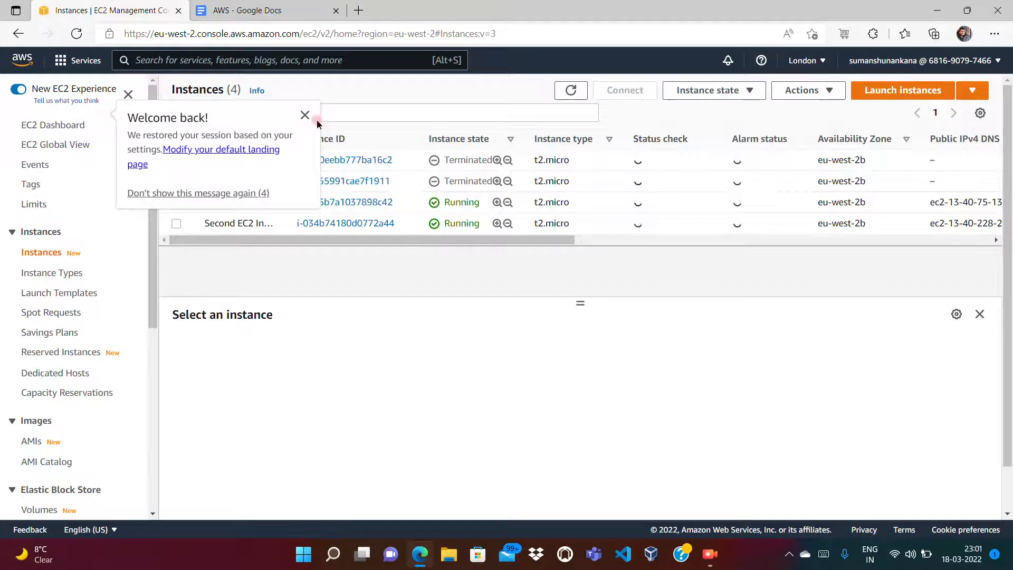
{"action": "left_click", "coordinate": [305, 115]}
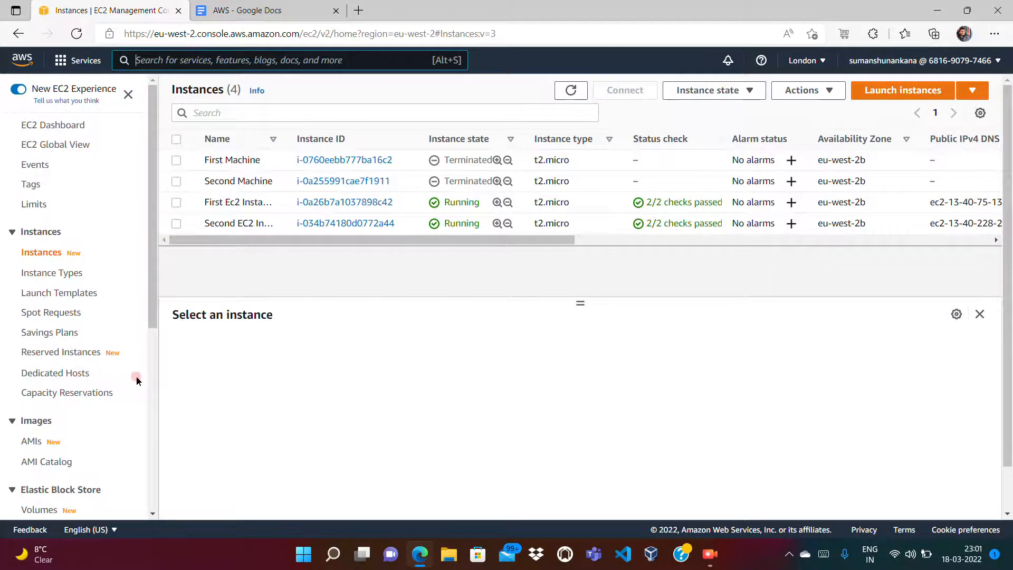
{"action": "scroll", "coordinate": [145, 409], "scroll_direction": "down", "scroll_amount": 6}
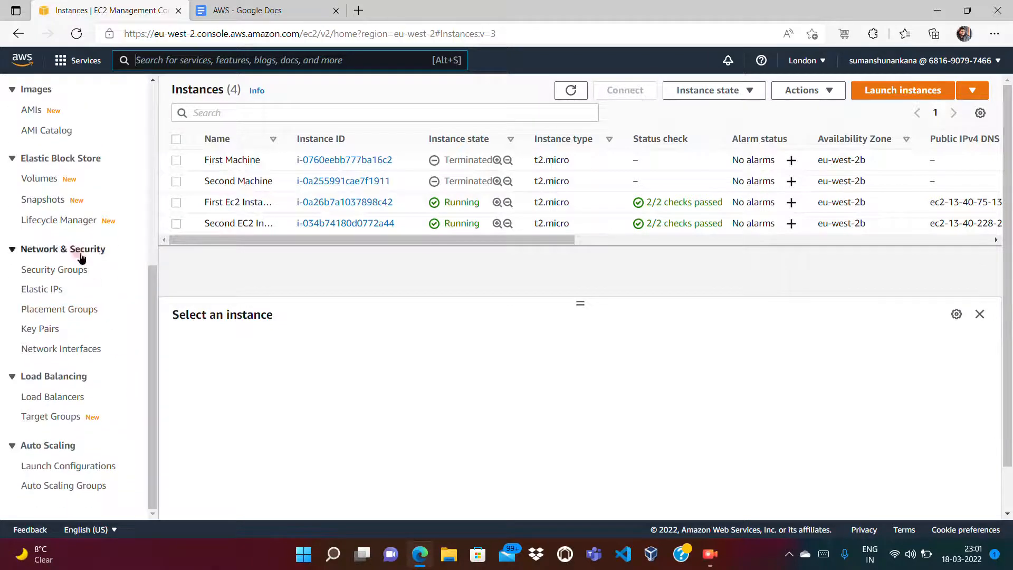
{"action": "left_click", "coordinate": [44, 178]}
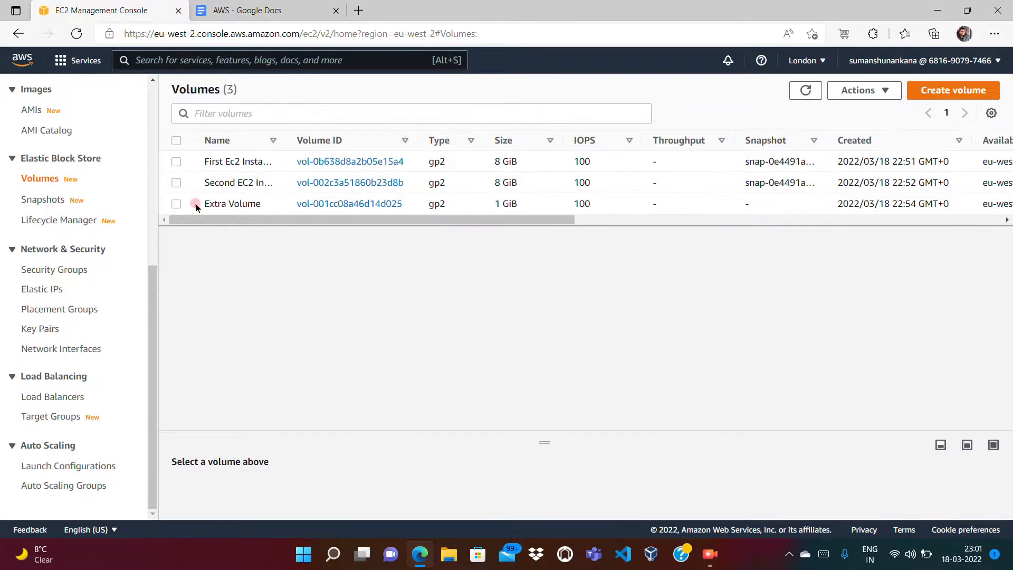
{"action": "left_click", "coordinate": [180, 206]}
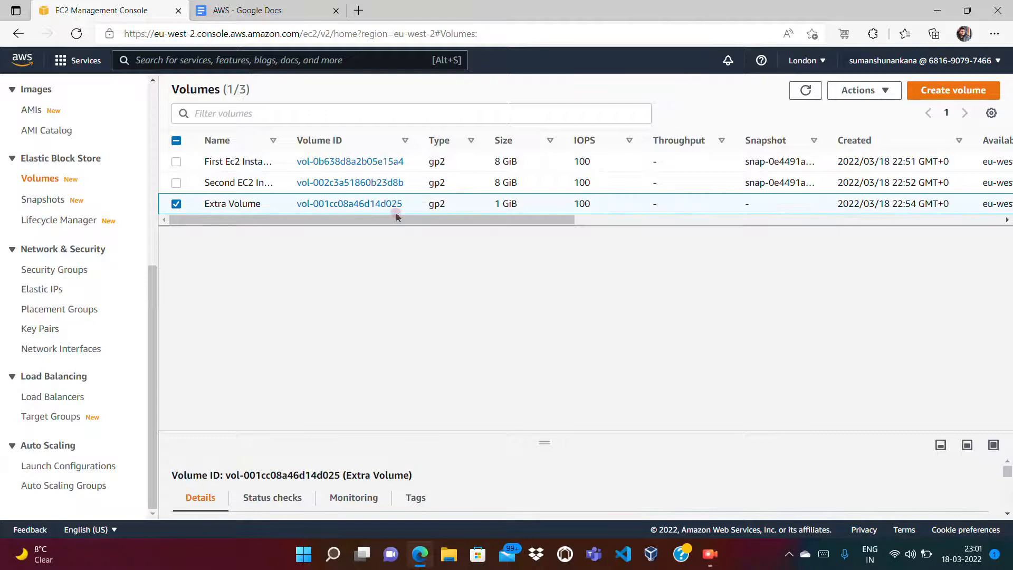
{"action": "right_click", "coordinate": [479, 212]}
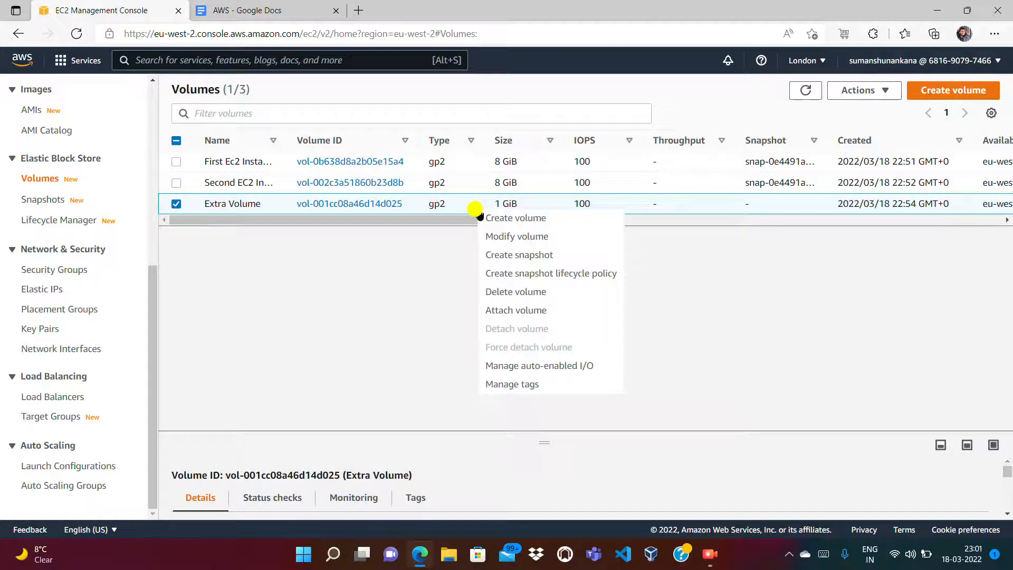
{"action": "left_click", "coordinate": [511, 314]}
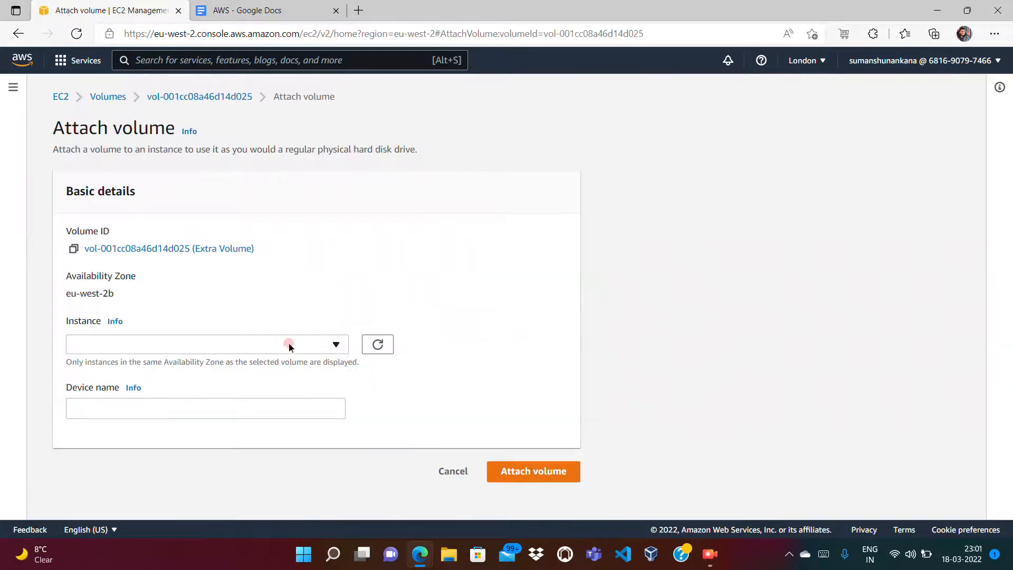
{"action": "left_click", "coordinate": [289, 345]}
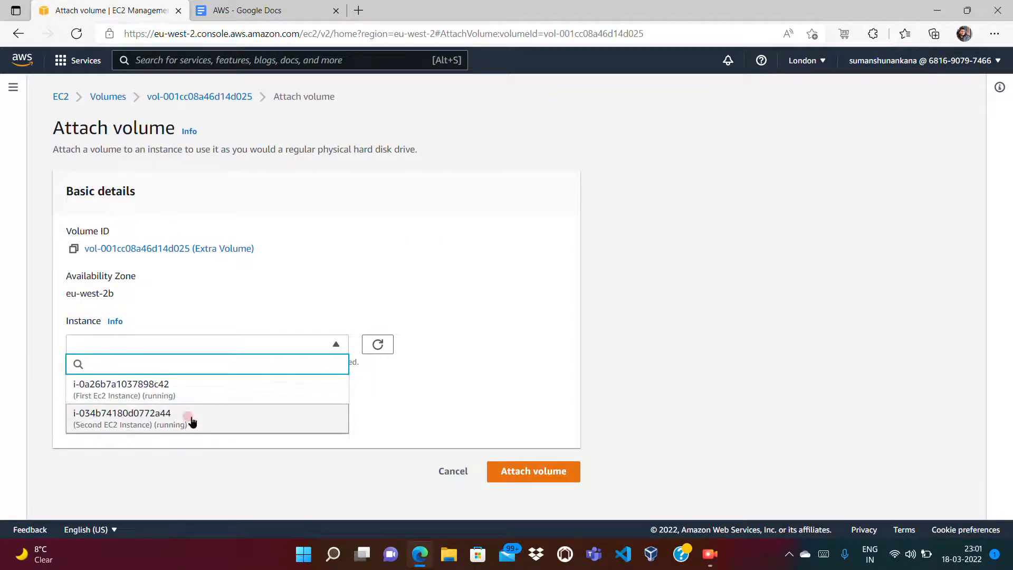
{"action": "left_click", "coordinate": [236, 313]}
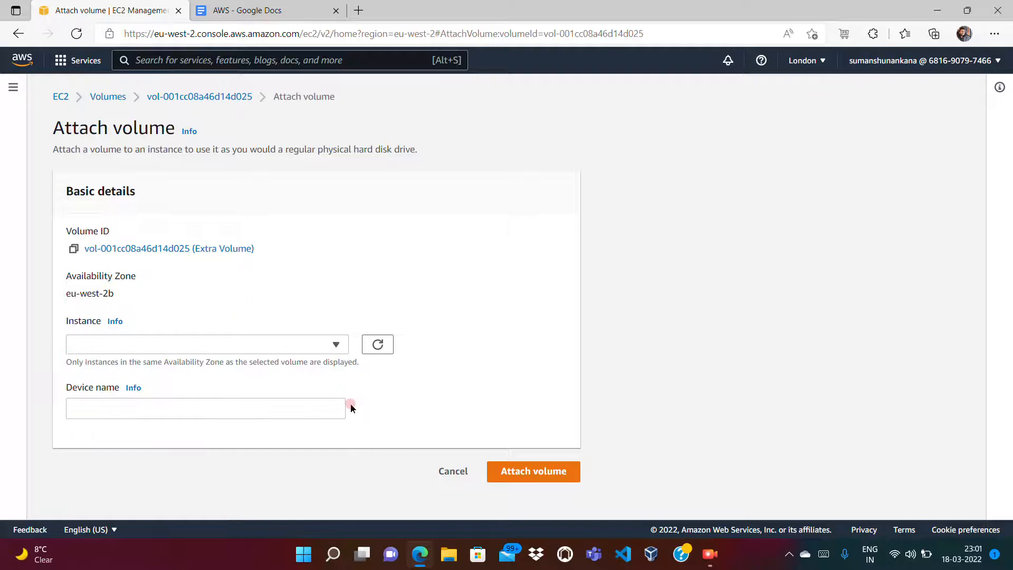
{"action": "left_click", "coordinate": [452, 473]}
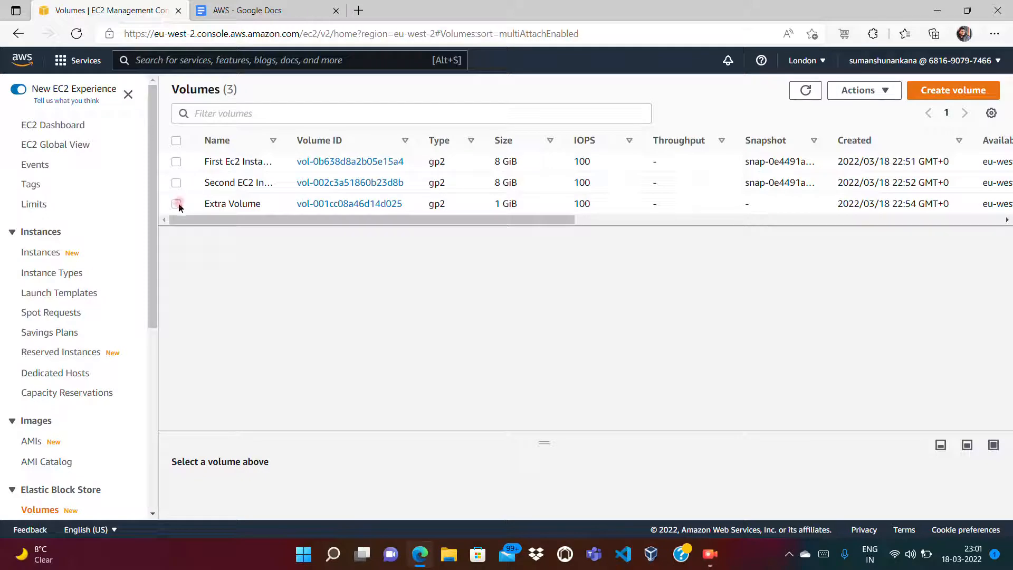
Step: Check London's snapshots list, then return to the London volumes list
{"action": "left_click", "coordinate": [153, 265]}
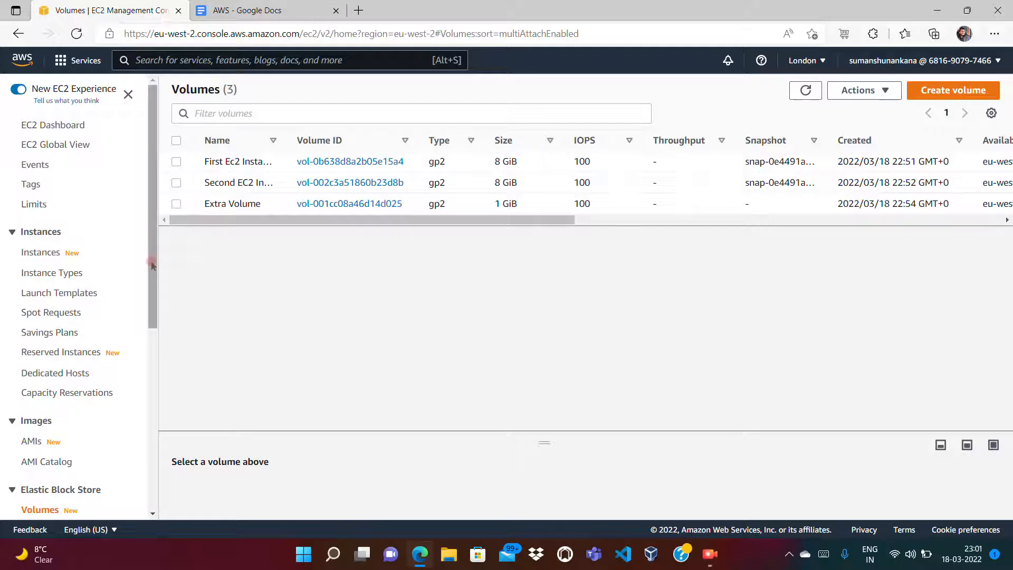
{"action": "right_click", "coordinate": [152, 337]}
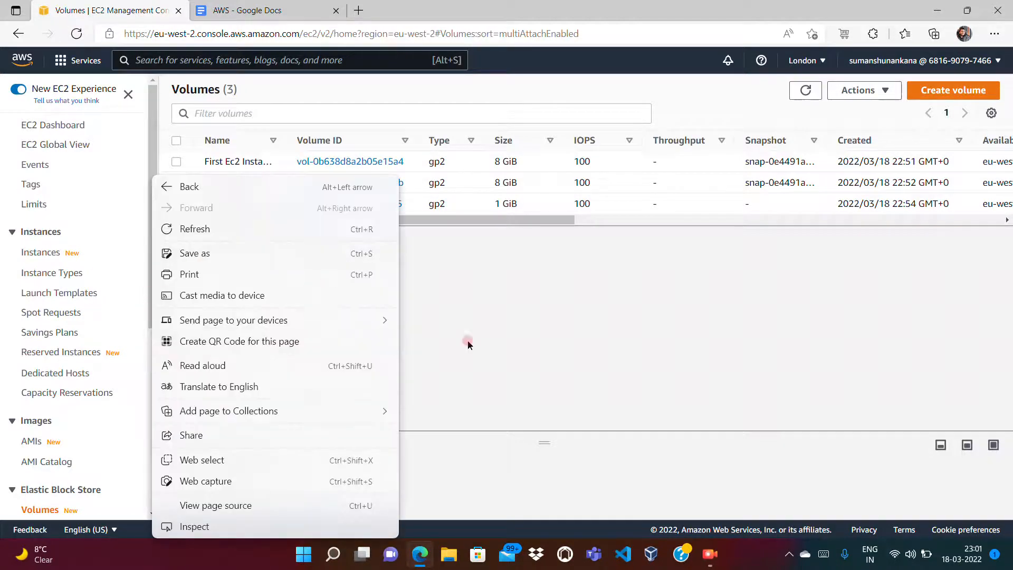
{"action": "left_click", "coordinate": [505, 361]}
{"action": "left_click", "coordinate": [153, 401]}
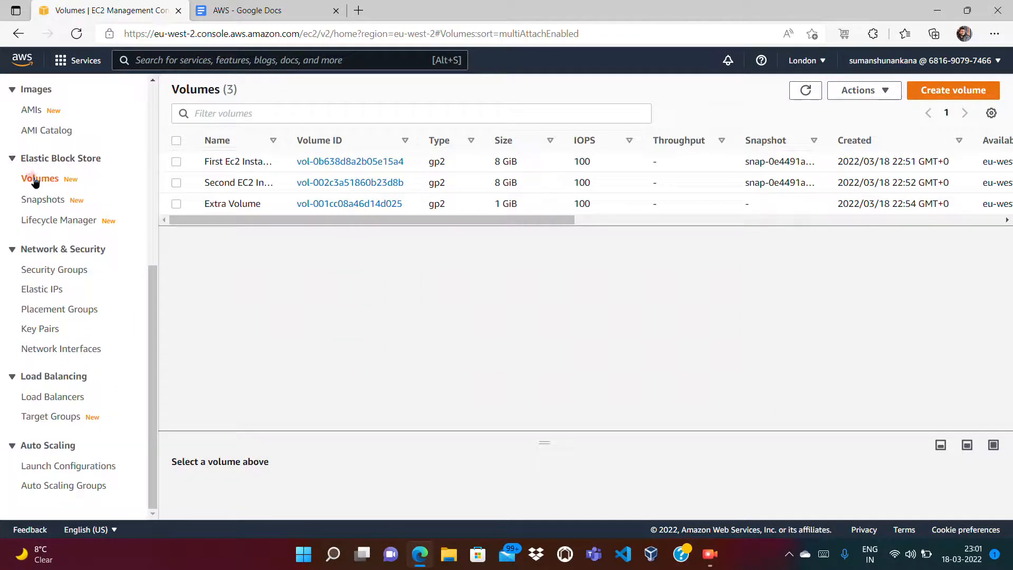
{"action": "left_click", "coordinate": [44, 201]}
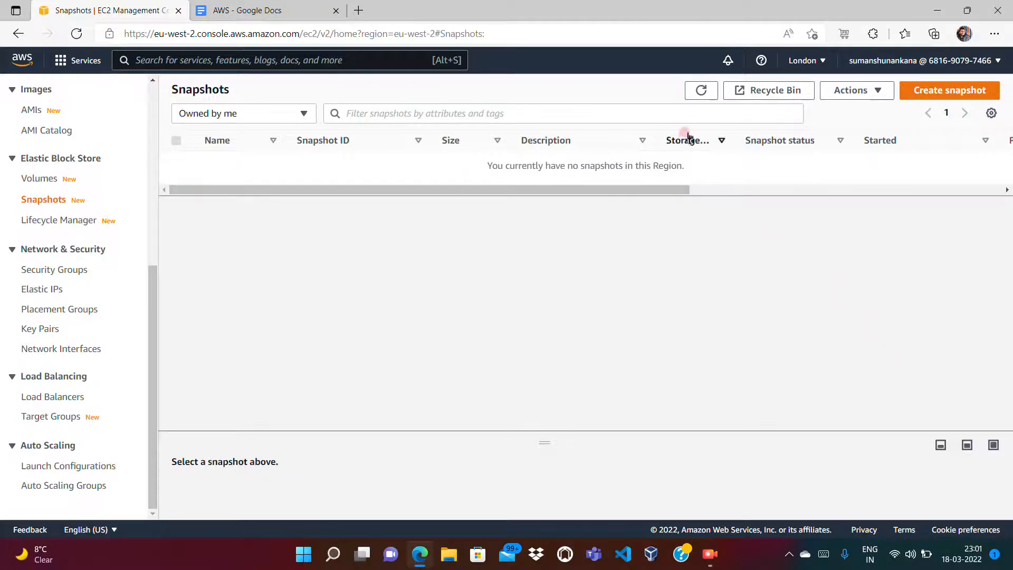
{"action": "left_click", "coordinate": [52, 179]}
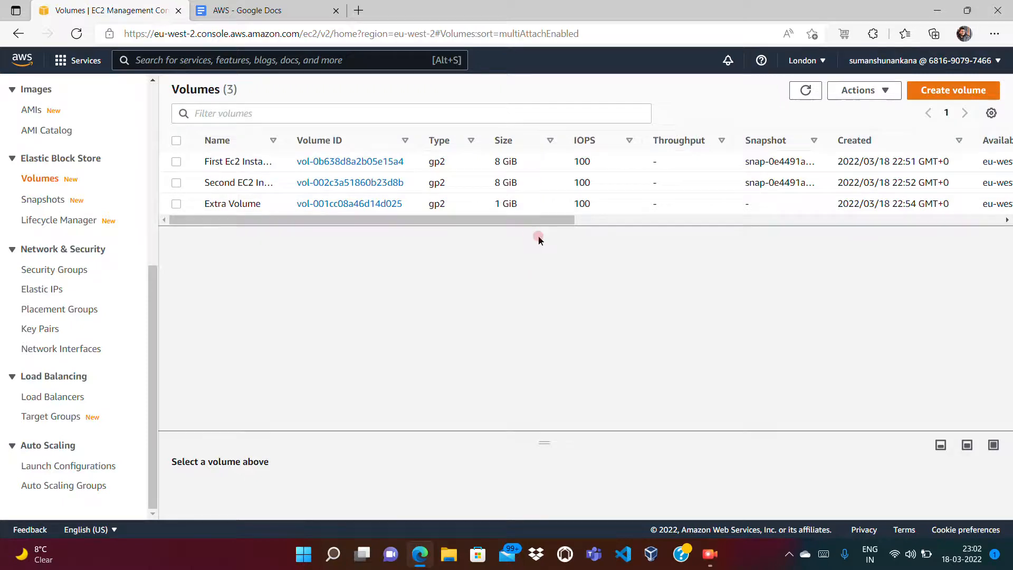
{"action": "left_click", "coordinate": [640, 219]}
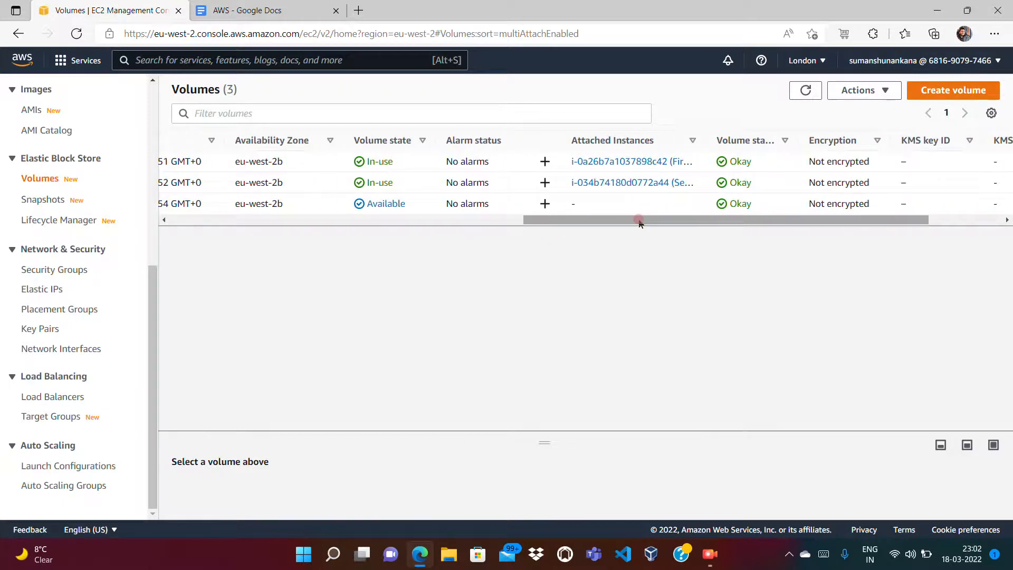
{"action": "right_click", "coordinate": [543, 226]}
{"action": "left_click", "coordinate": [449, 218]}
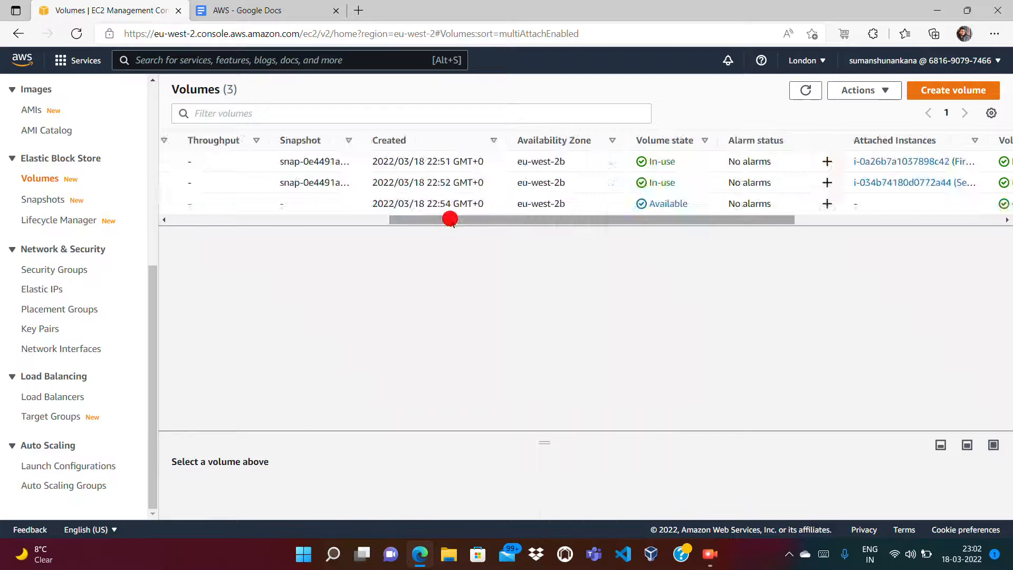
{"action": "left_click", "coordinate": [450, 219]}
{"action": "left_click", "coordinate": [220, 219]}
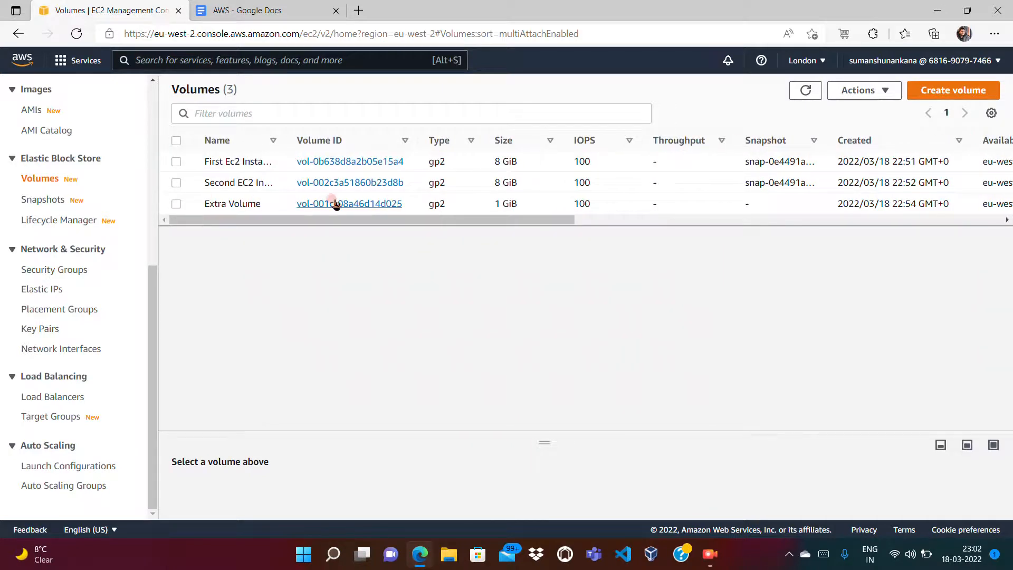
{"action": "mouse_move", "coordinate": [259, 210]}
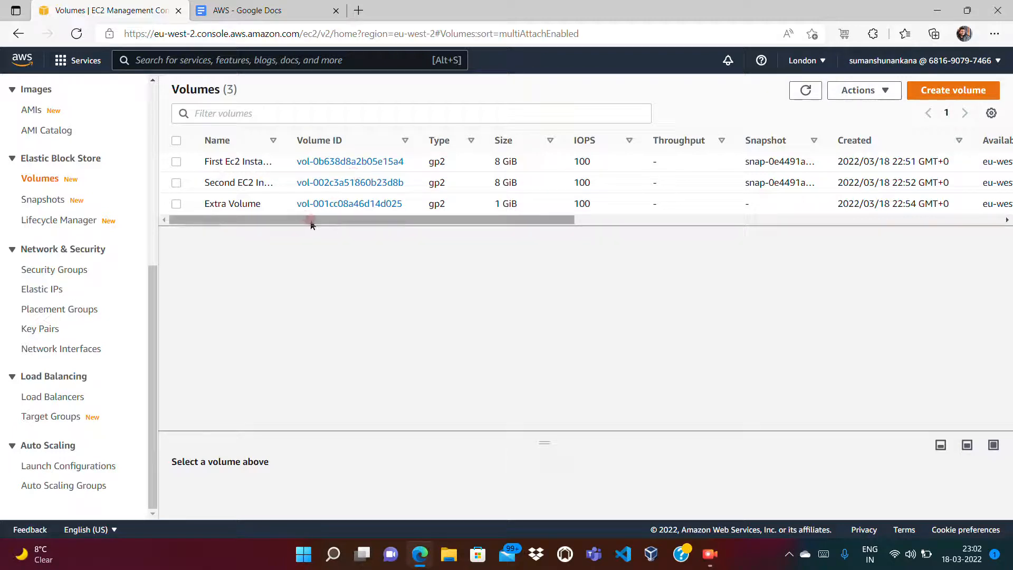
Step: Start a snapshot of the Extra Volume described 'Snapshot of Extra Volume of Region 2'
{"action": "left_click", "coordinate": [176, 204]}
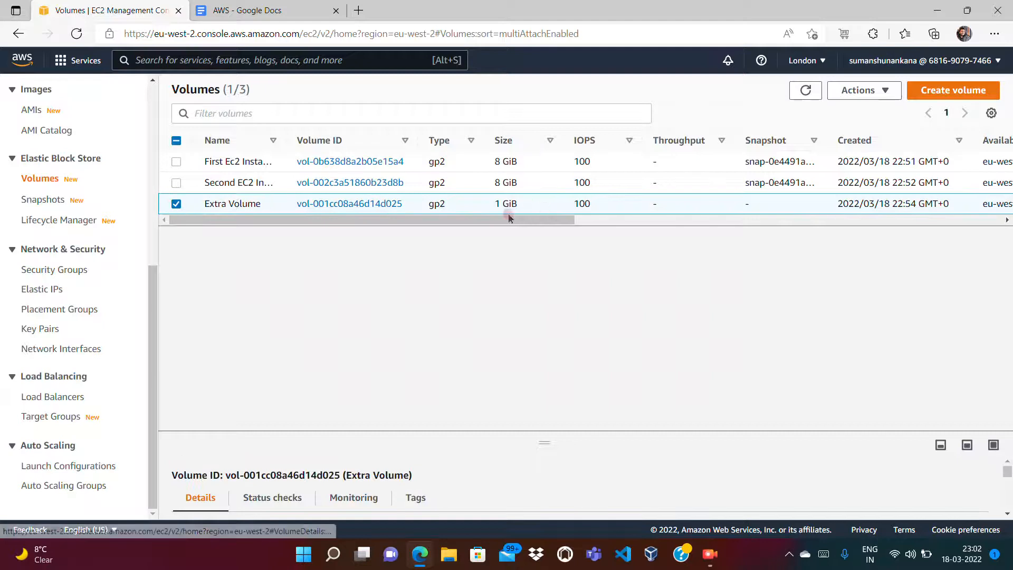
{"action": "right_click", "coordinate": [558, 203]}
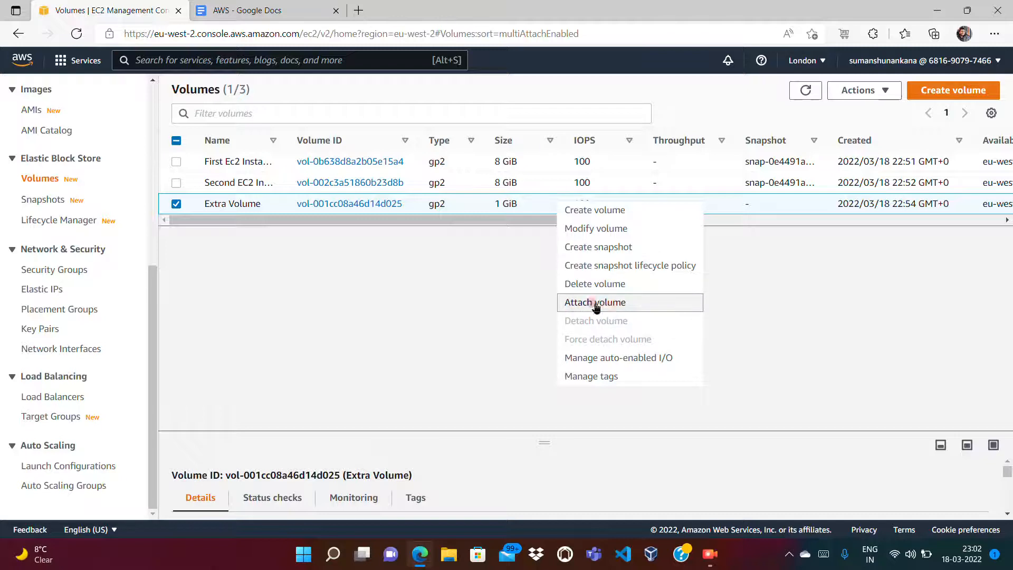
{"action": "left_click", "coordinate": [607, 250]}
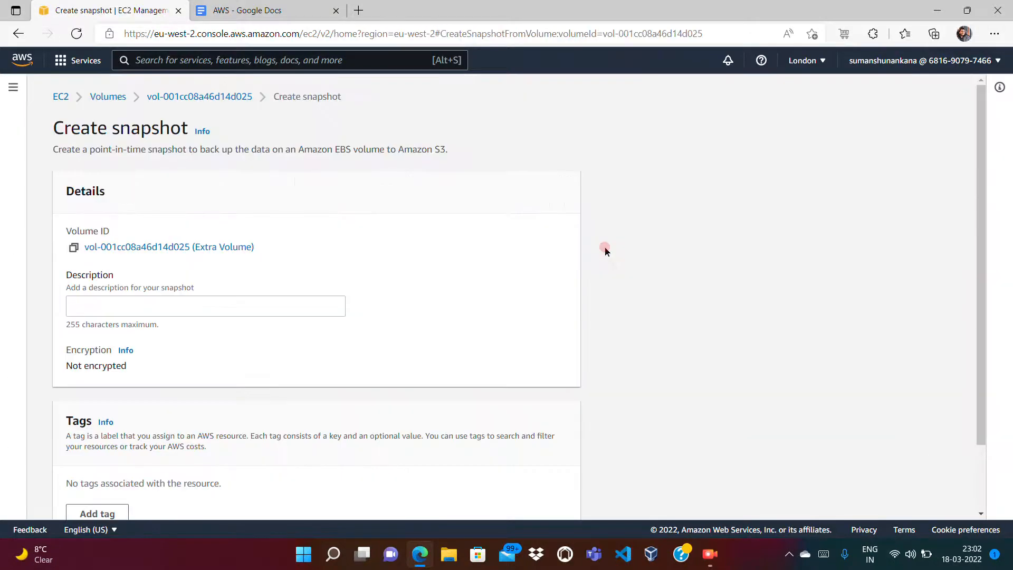
{"action": "left_click", "coordinate": [323, 303]}
{"action": "type", "text": "Sna"}
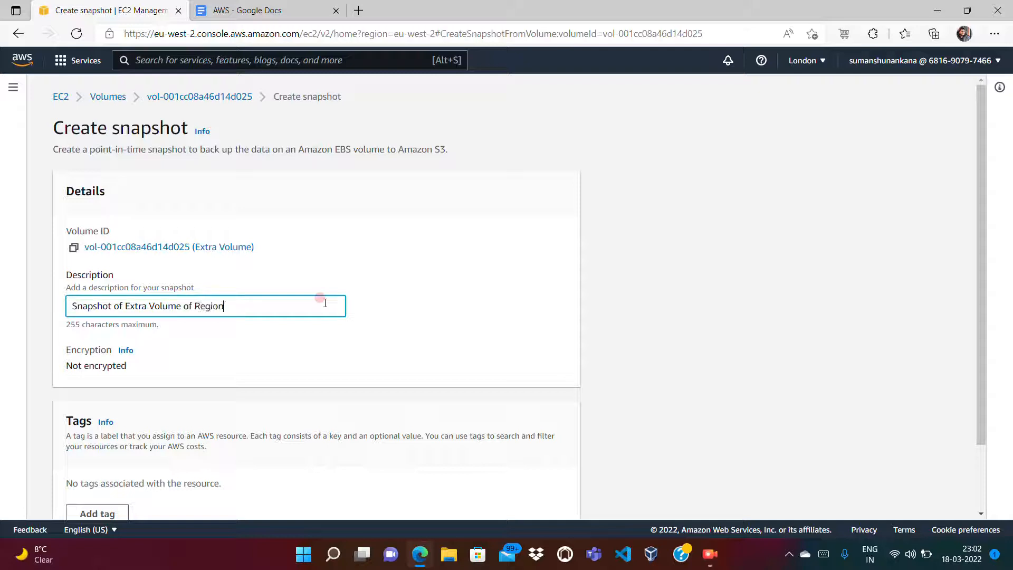
{"action": "left_click", "coordinate": [977, 493]}
Step: Add a Name tag and an Owner tag with the owner's e-mail, then create the snapshot
{"action": "left_click", "coordinate": [111, 437]}
{"action": "type", "text": "Name"}
{"action": "key", "text": "Tab"}
{"action": "type", "text": "Snapso"}
{"action": "key", "text": "BackSpace"}
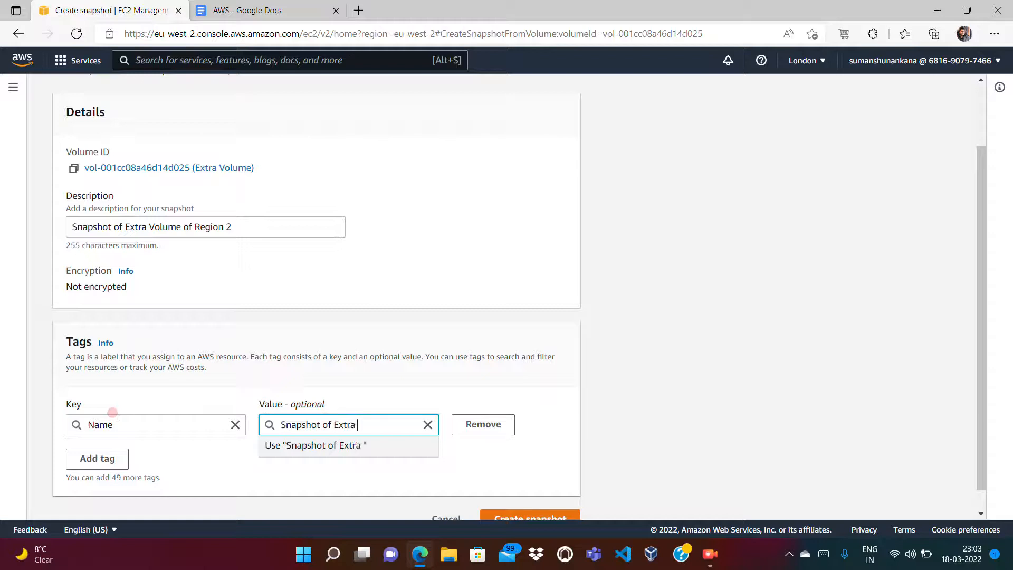
{"action": "left_click", "coordinate": [76, 459]}
{"action": "type", "text": "O"}
{"action": "key", "text": "Tab"}
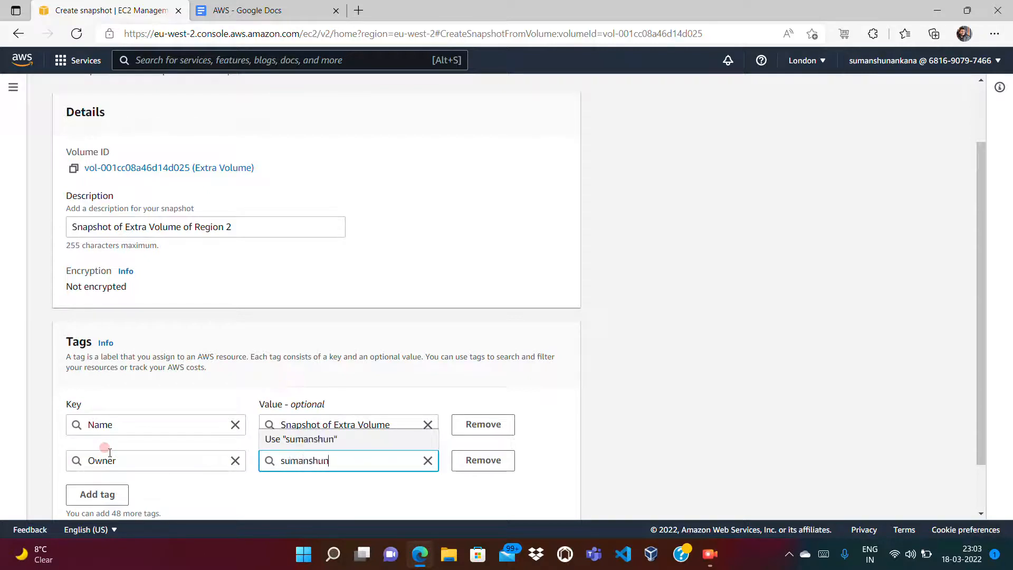
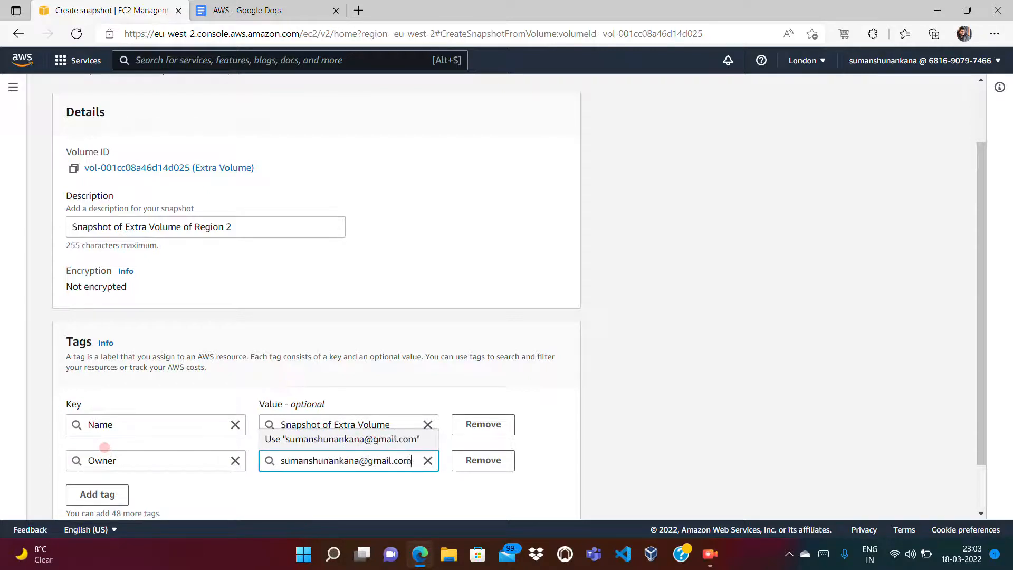
{"action": "key", "text": "Tab"}
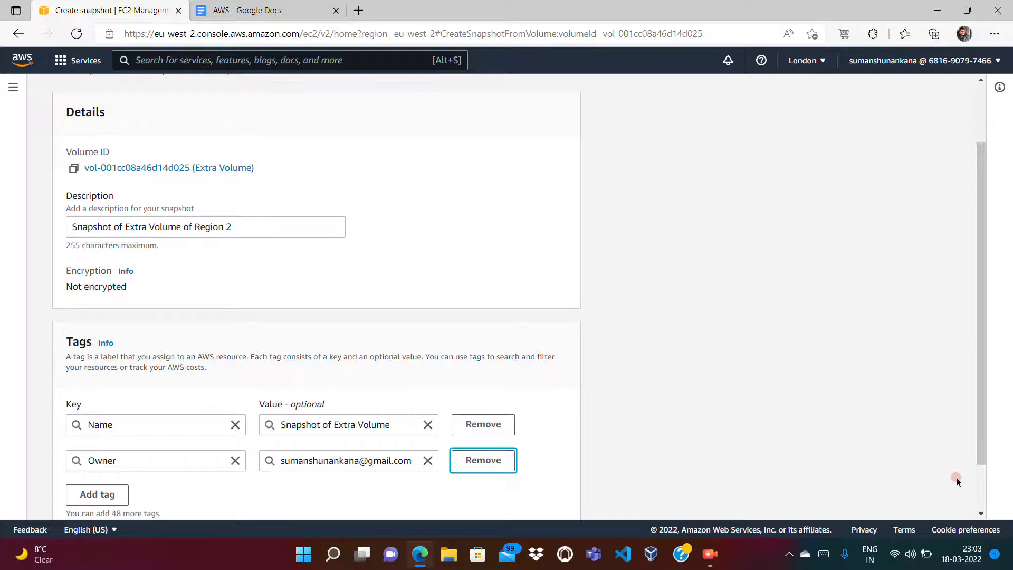
{"action": "left_click", "coordinate": [981, 492]}
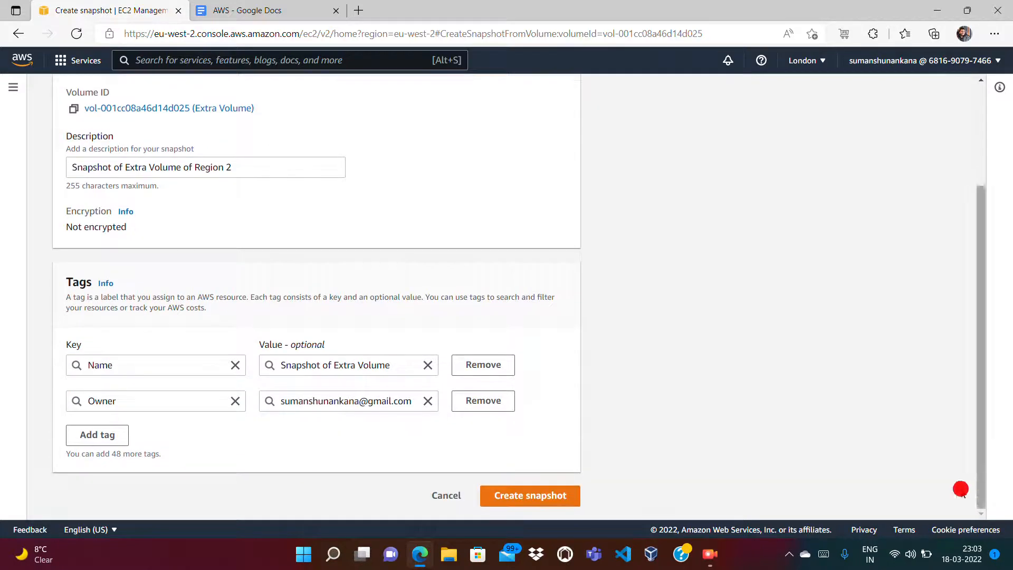
{"action": "left_click", "coordinate": [554, 500]}
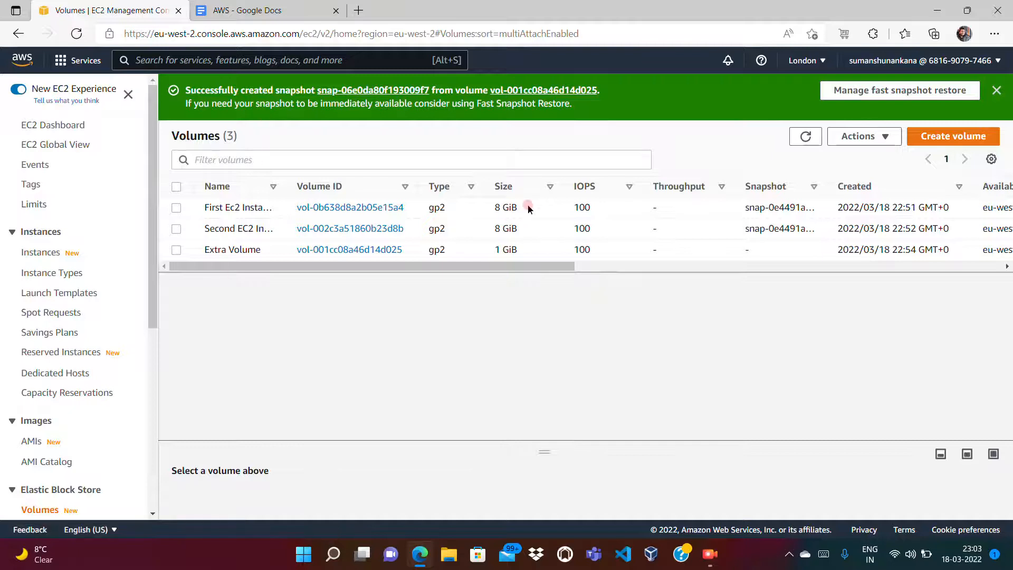
Step: Open Snapshots, select the new Extra Volume snapshot and view its tags
{"action": "left_click", "coordinate": [153, 369]}
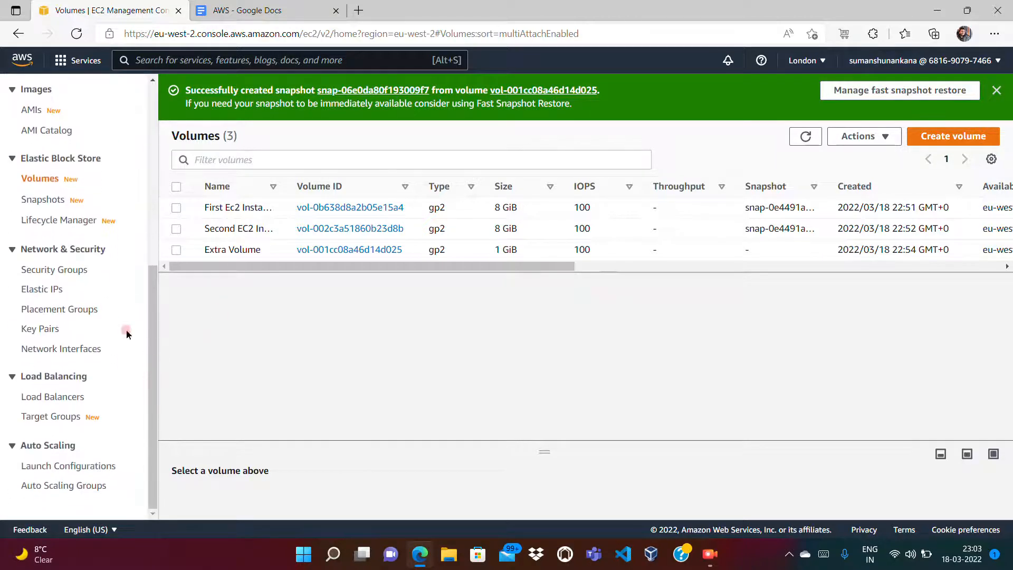
{"action": "left_click", "coordinate": [48, 203]}
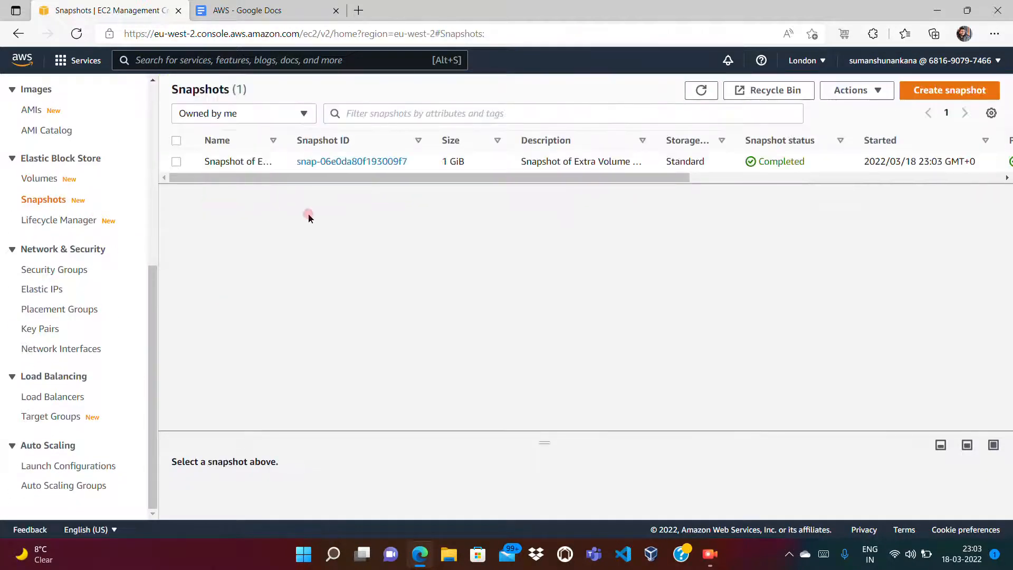
{"action": "left_click", "coordinate": [177, 162]}
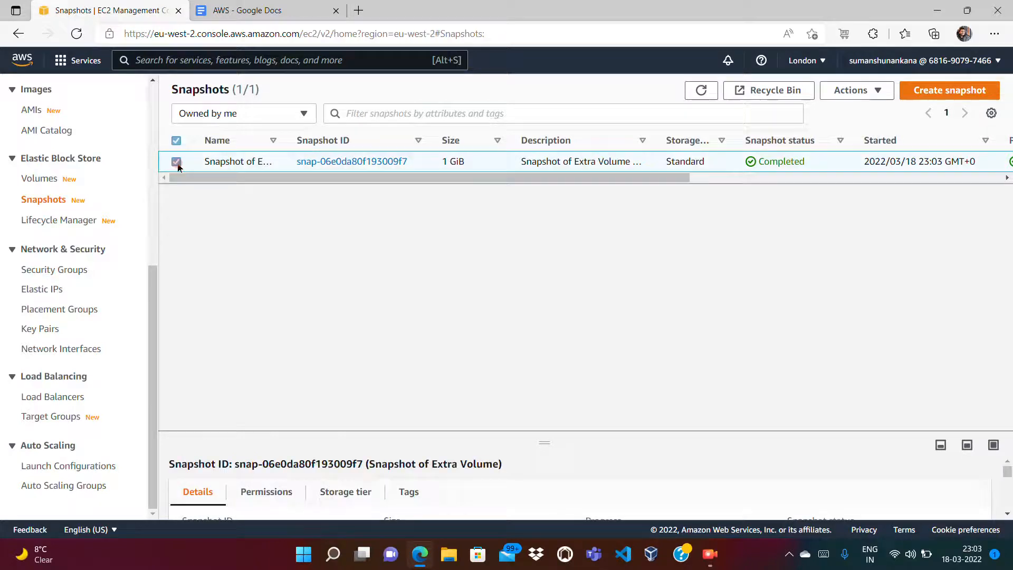
{"action": "left_click", "coordinate": [407, 492]}
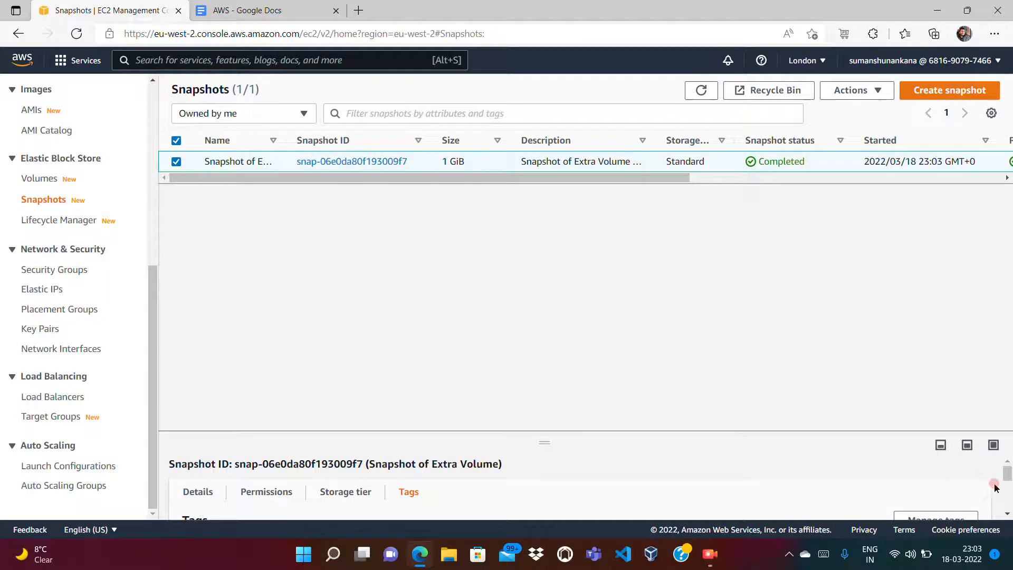
Step: Enlarge the details pane and review the snapshot's Storage tier, Permissions and Details tabs
{"action": "right_click", "coordinate": [1009, 493]}
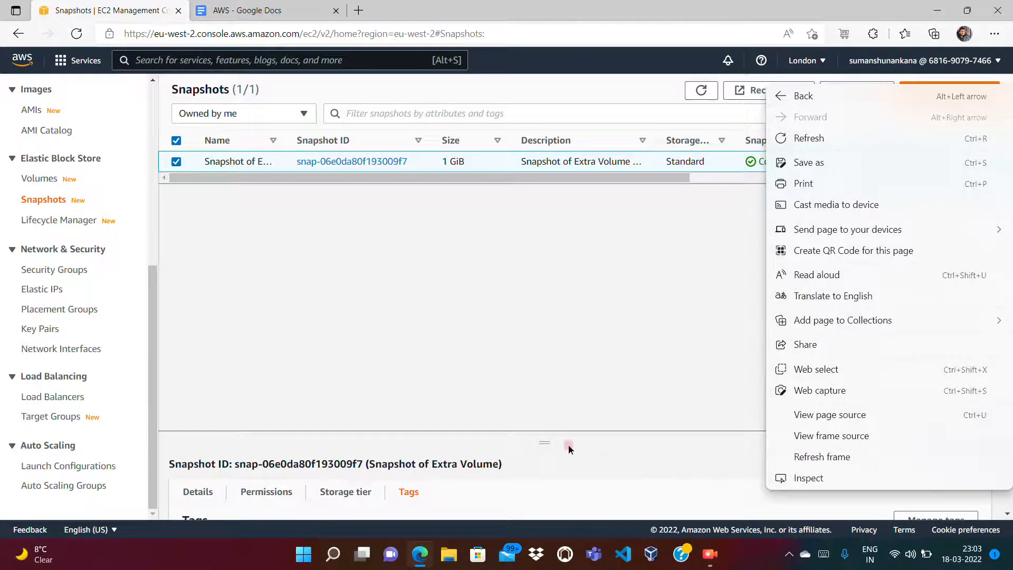
{"action": "left_click", "coordinate": [543, 438]}
{"action": "left_click_drag", "start_coordinate": [544, 438], "coordinate": [543, 262]}
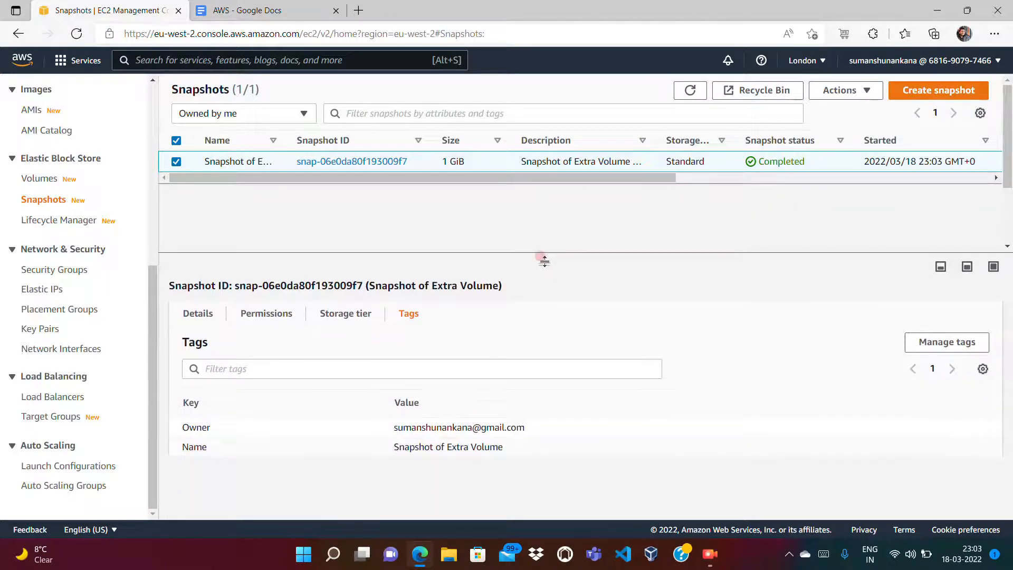
{"action": "left_click", "coordinate": [341, 313]}
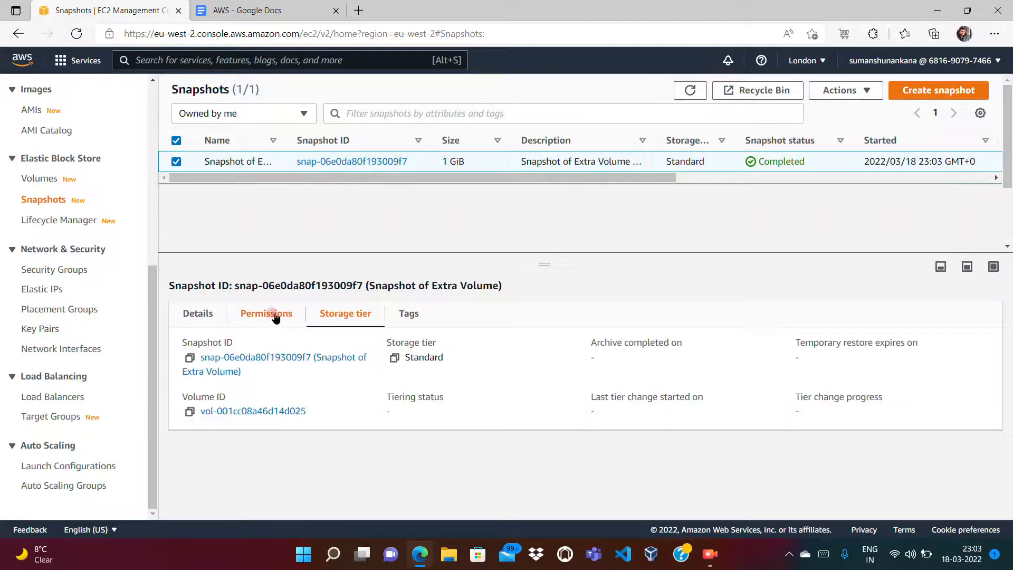
{"action": "left_click", "coordinate": [260, 346]}
{"action": "left_click", "coordinate": [267, 314]}
{"action": "left_click", "coordinate": [196, 314]}
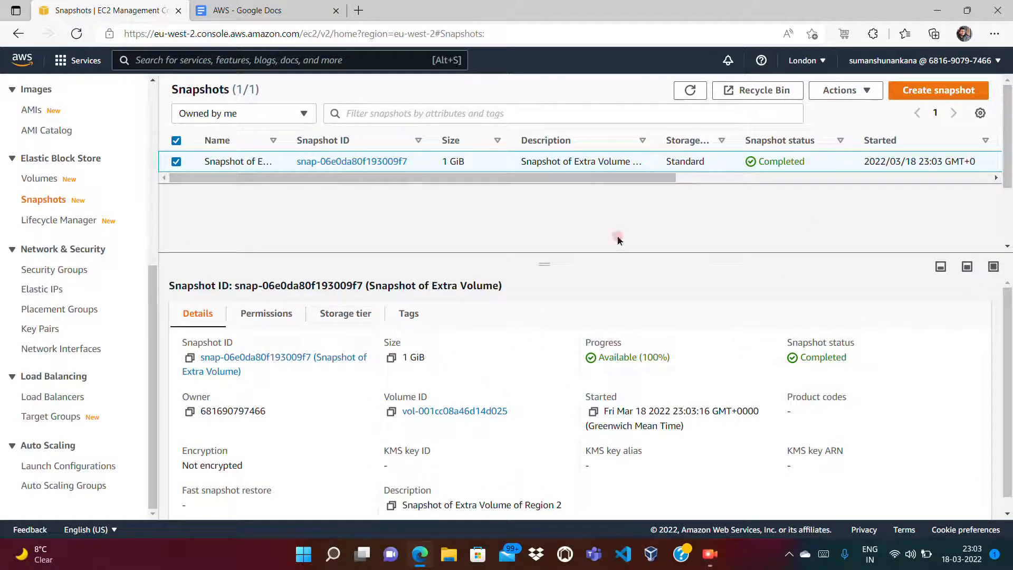
{"action": "left_click_drag", "start_coordinate": [544, 263], "coordinate": [442, 280]}
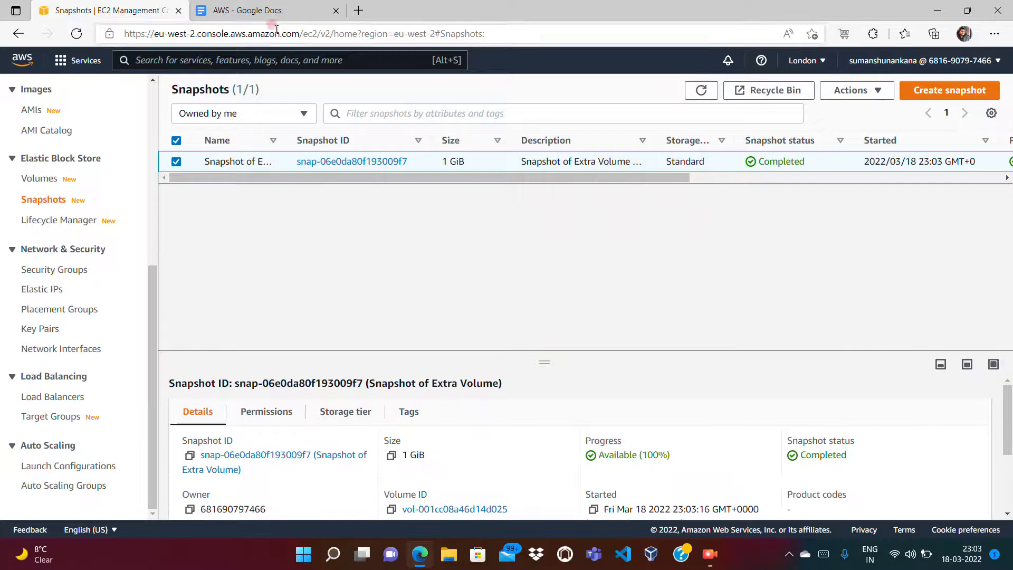
{"action": "left_click", "coordinate": [227, 12]}
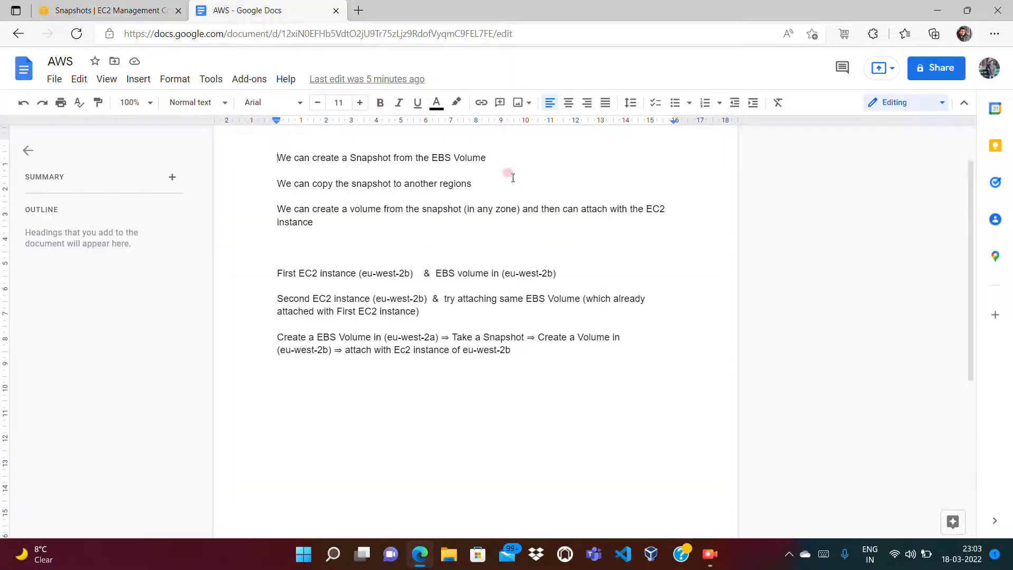
Step: Delete the opening line 'We can create a Snapshot from the EBS Volume' from the notes
{"action": "left_click_drag", "start_coordinate": [498, 153], "coordinate": [284, 164]}
{"action": "key", "text": "BackSpace"}
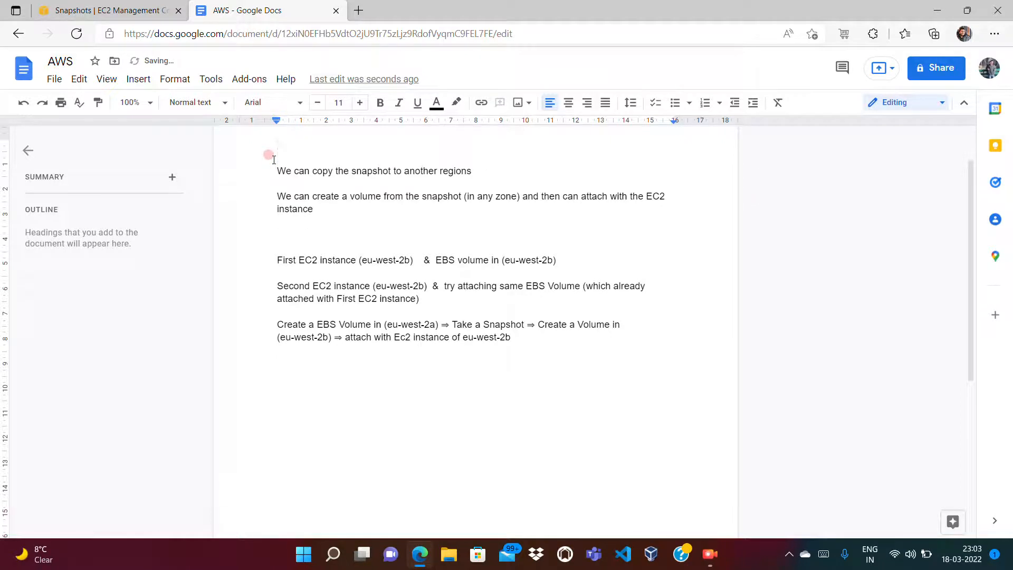
Step: Back in the console, reselect the Snapshot of Extra Volume and glance at its actions
{"action": "left_click", "coordinate": [143, 15]}
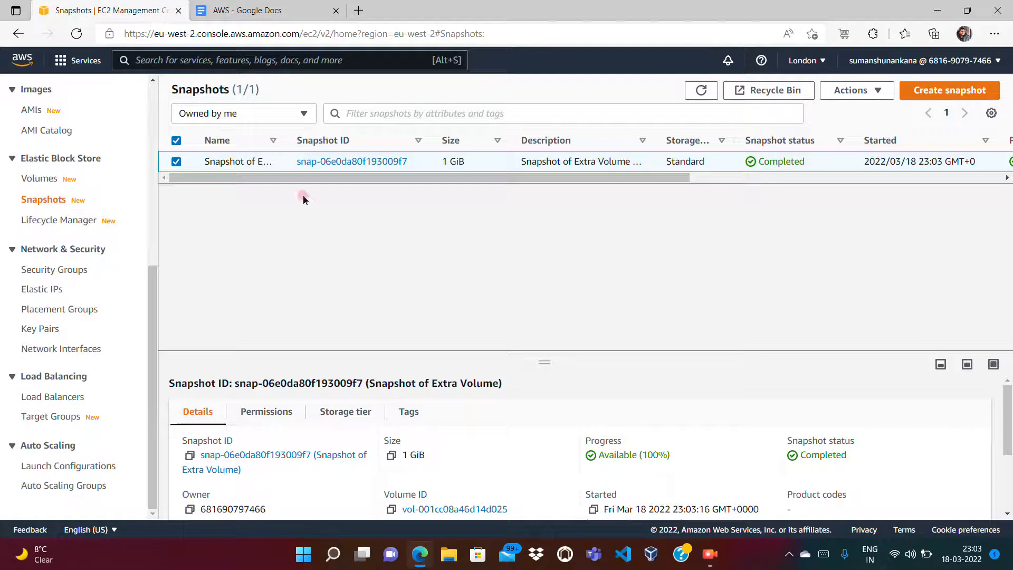
{"action": "left_click", "coordinate": [176, 162]}
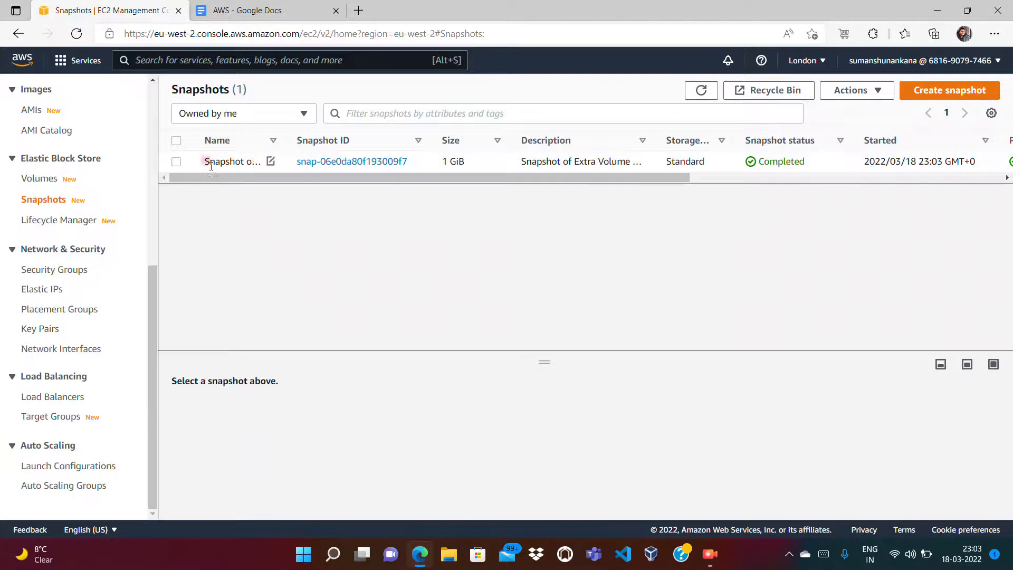
{"action": "left_click", "coordinate": [175, 161]}
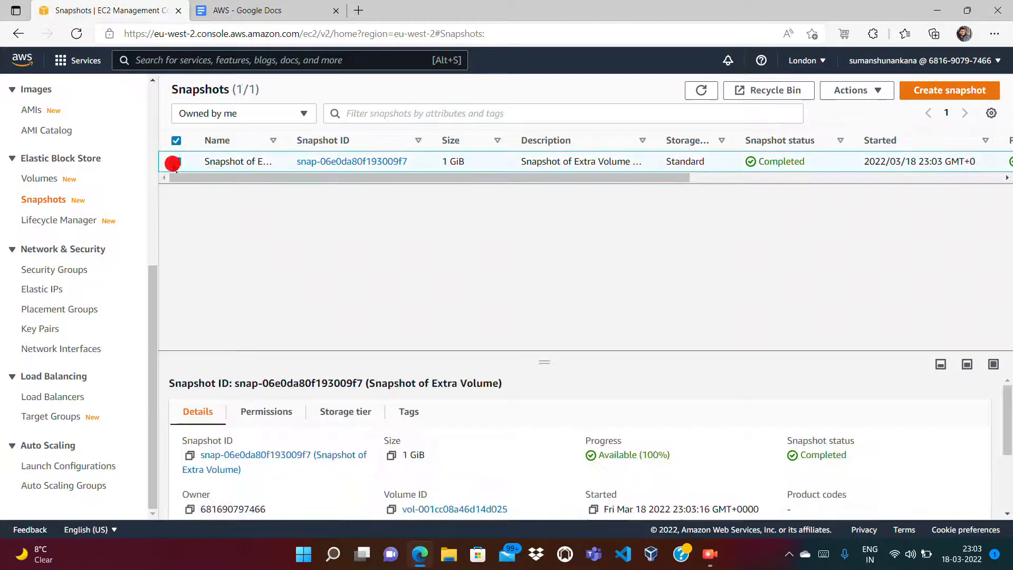
{"action": "right_click", "coordinate": [438, 168]}
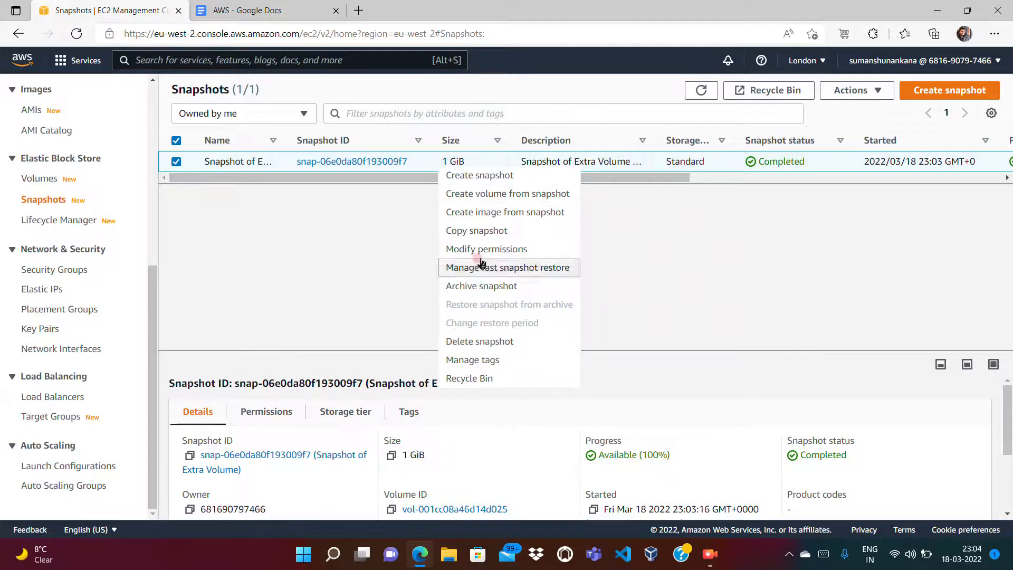
{"action": "left_click", "coordinate": [341, 277]}
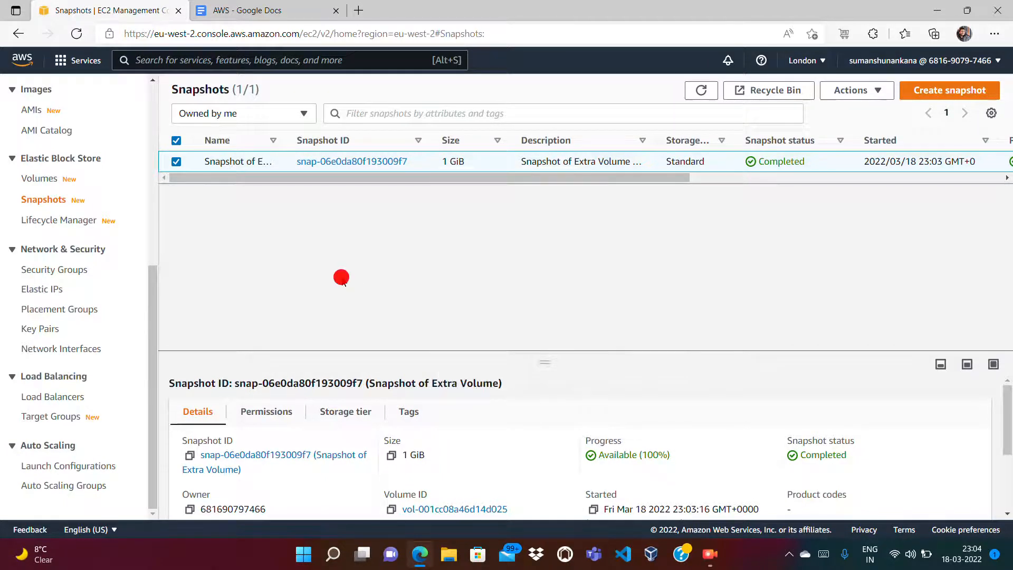
Step: Keep the London region, open the Volumes list and select the Extra Volume
{"action": "left_click", "coordinate": [828, 58]}
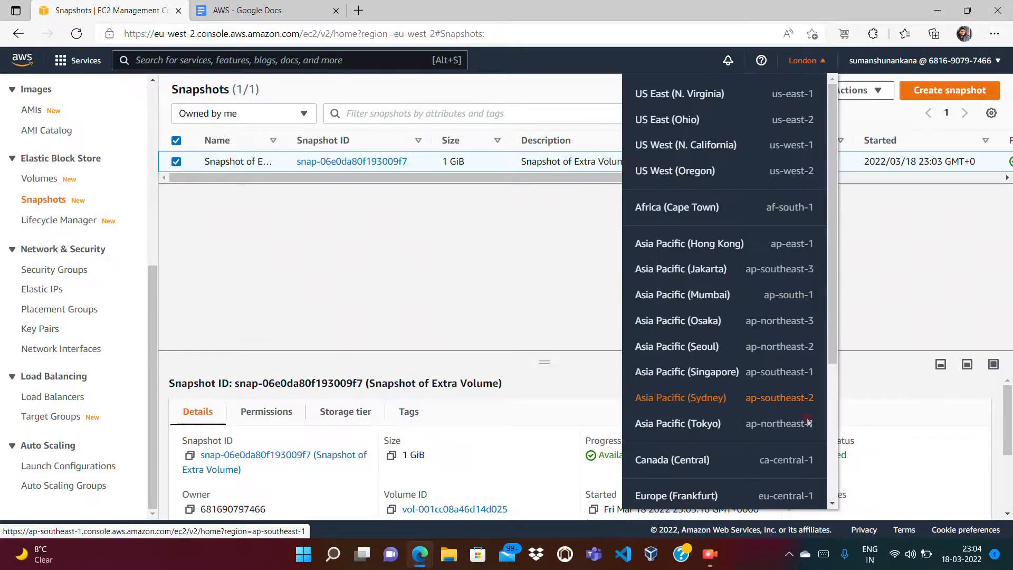
{"action": "left_click", "coordinate": [834, 438]}
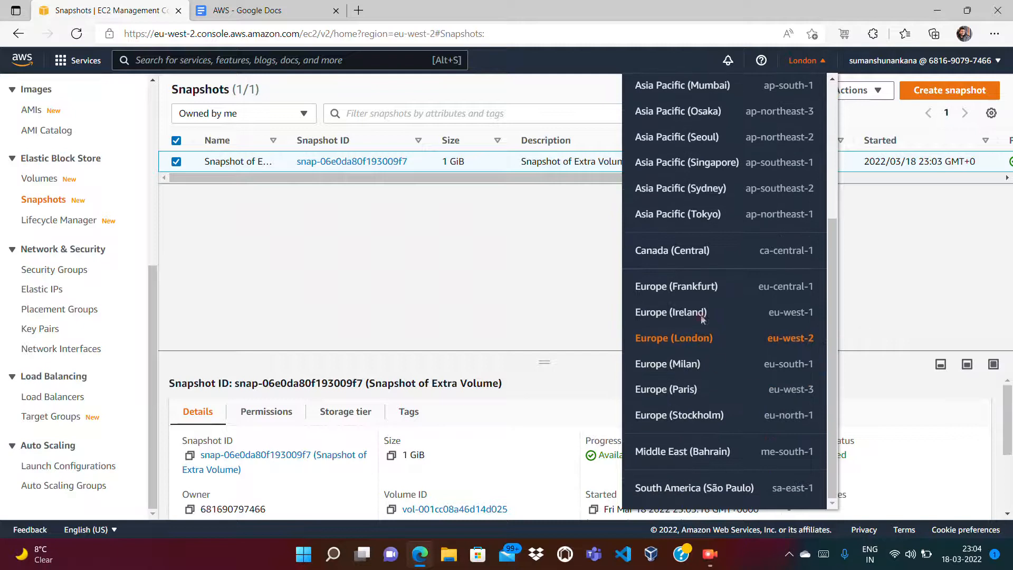
{"action": "left_click", "coordinate": [486, 290]}
{"action": "left_click", "coordinate": [43, 178]}
{"action": "left_click", "coordinate": [176, 203]}
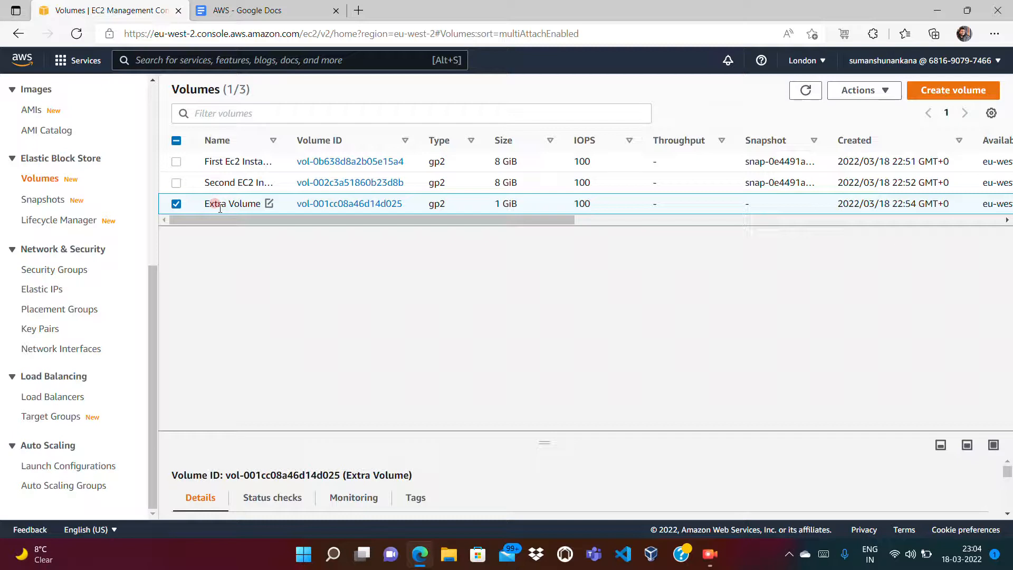
Step: Reselect the Extra Volume and review its actions menu without choosing anything
{"action": "left_click", "coordinate": [177, 209]}
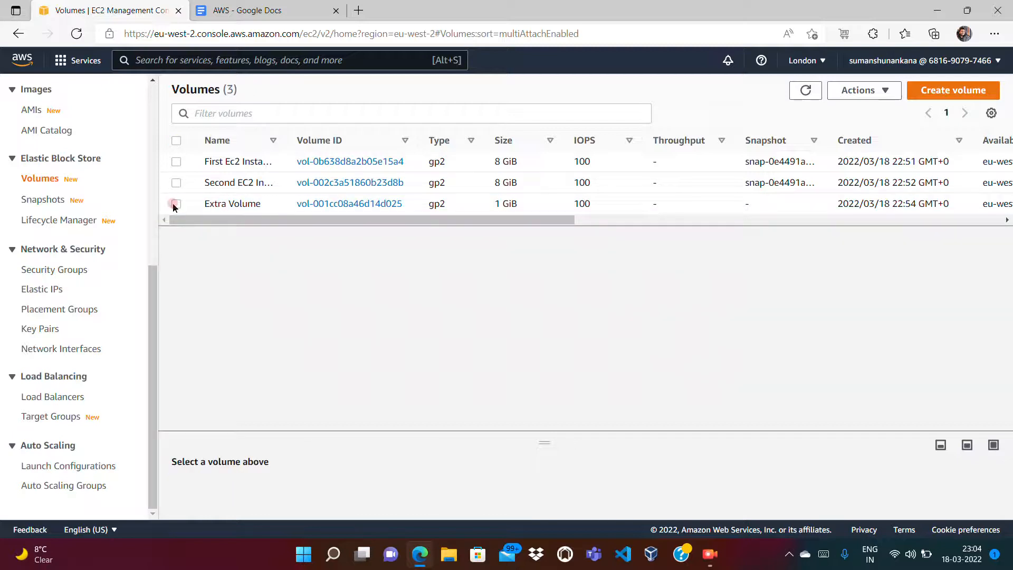
{"action": "left_click", "coordinate": [175, 205]}
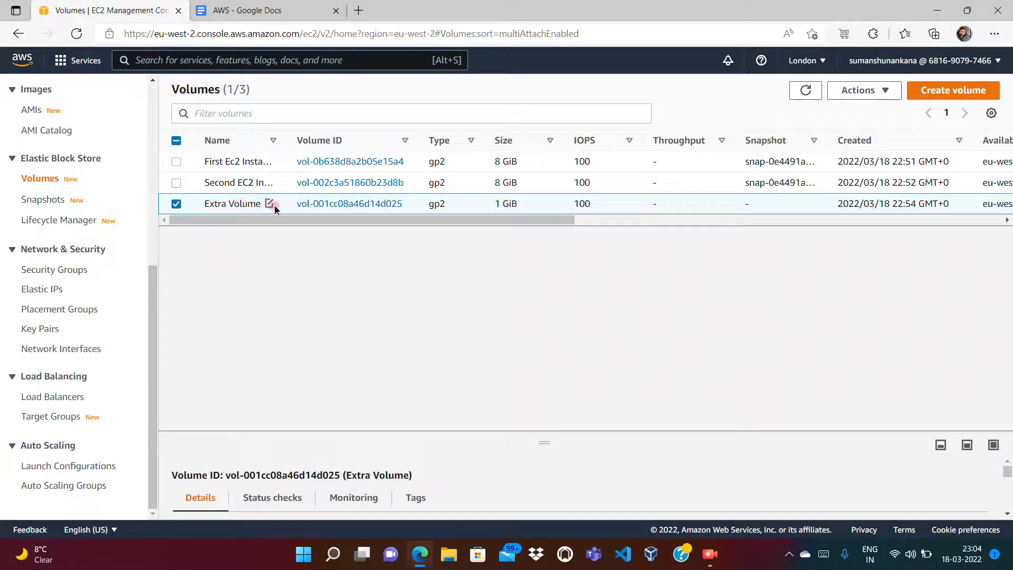
{"action": "left_click", "coordinate": [177, 206]}
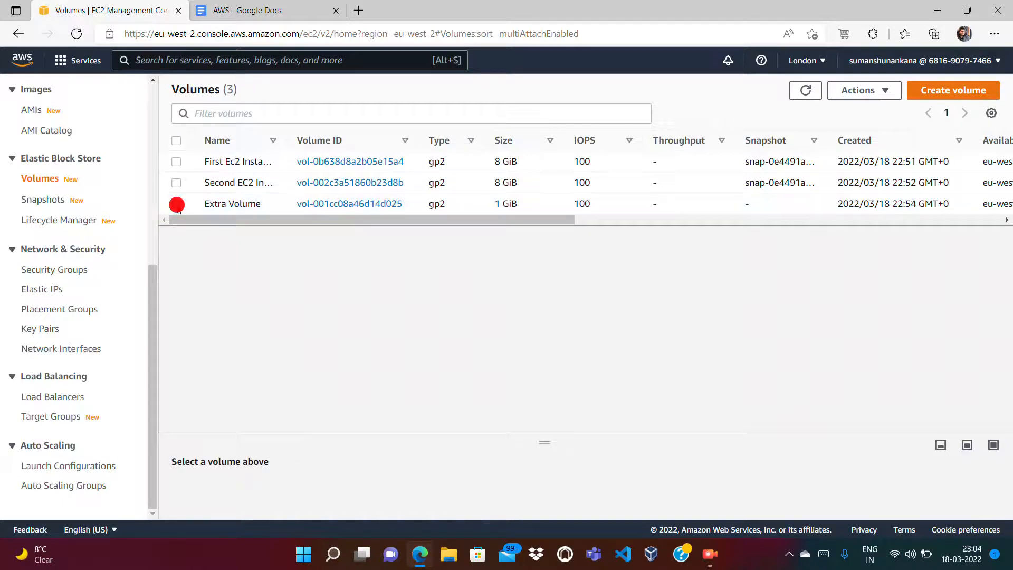
{"action": "left_click", "coordinate": [178, 219]}
{"action": "left_click", "coordinate": [177, 204]}
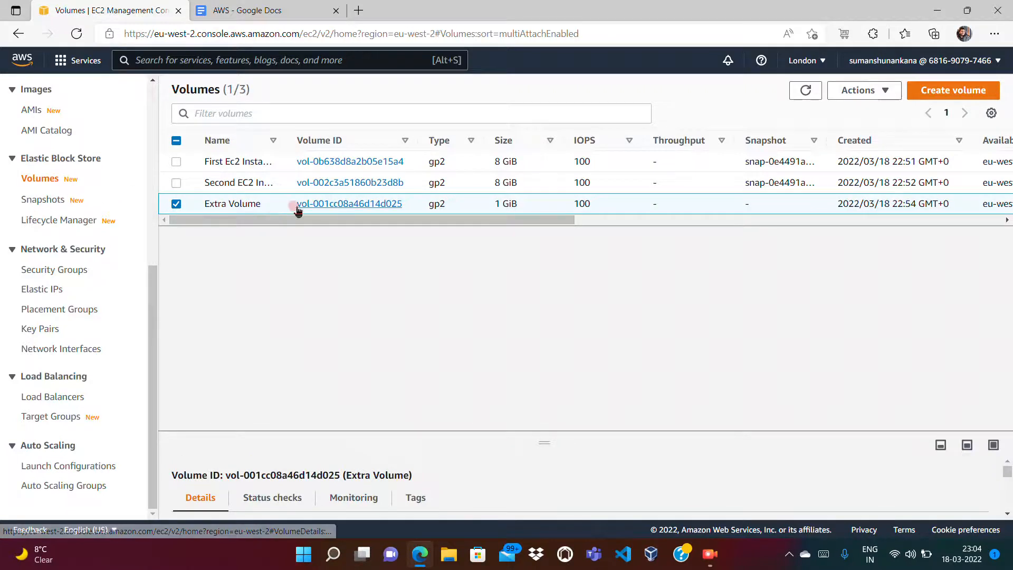
{"action": "left_click", "coordinate": [607, 206]}
{"action": "right_click", "coordinate": [607, 206]}
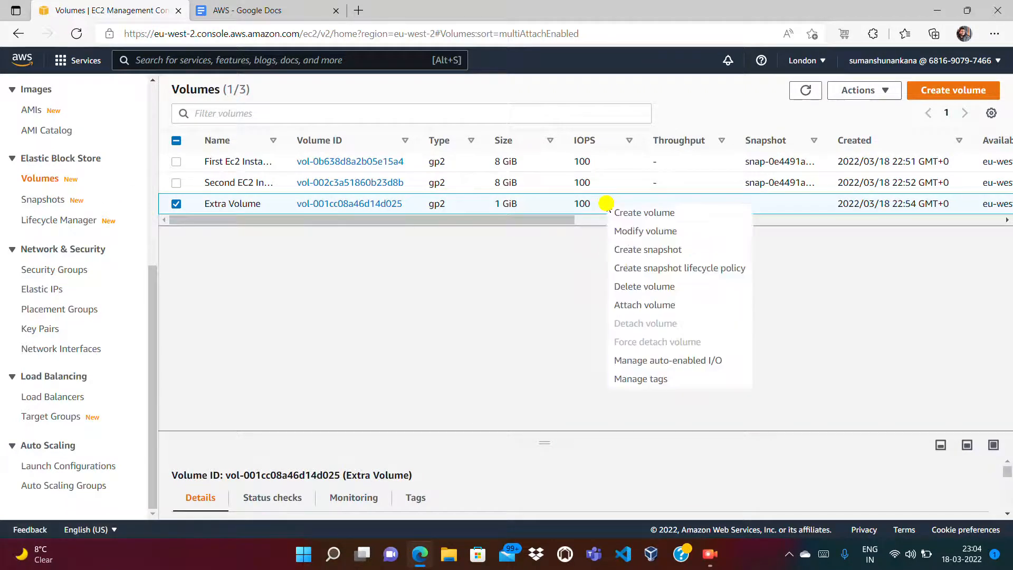
{"action": "left_click", "coordinate": [292, 276]}
Step: Go to London Snapshots and select the Snapshot of Extra Volume
{"action": "left_click", "coordinate": [45, 198]}
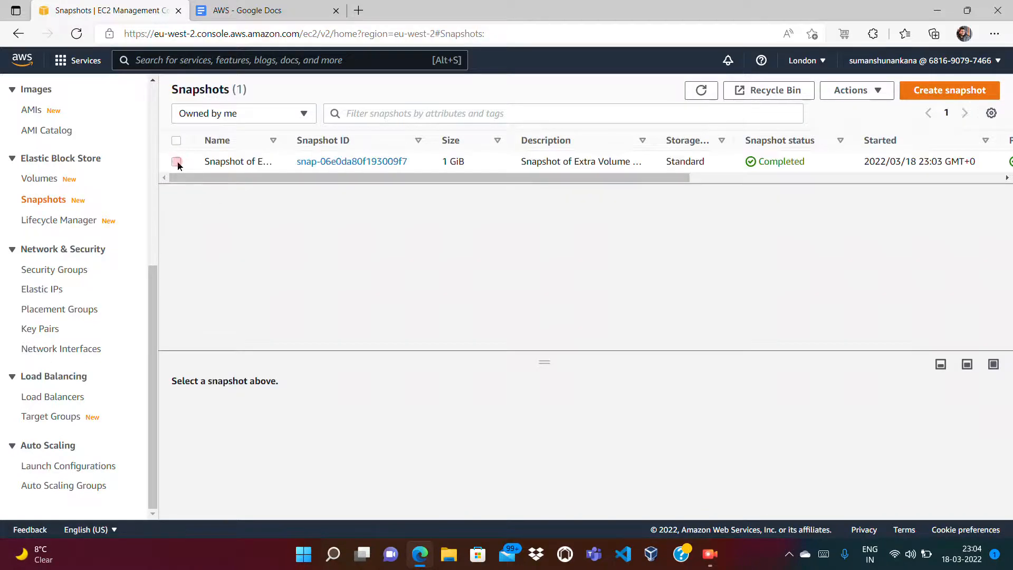
{"action": "left_click", "coordinate": [176, 161]}
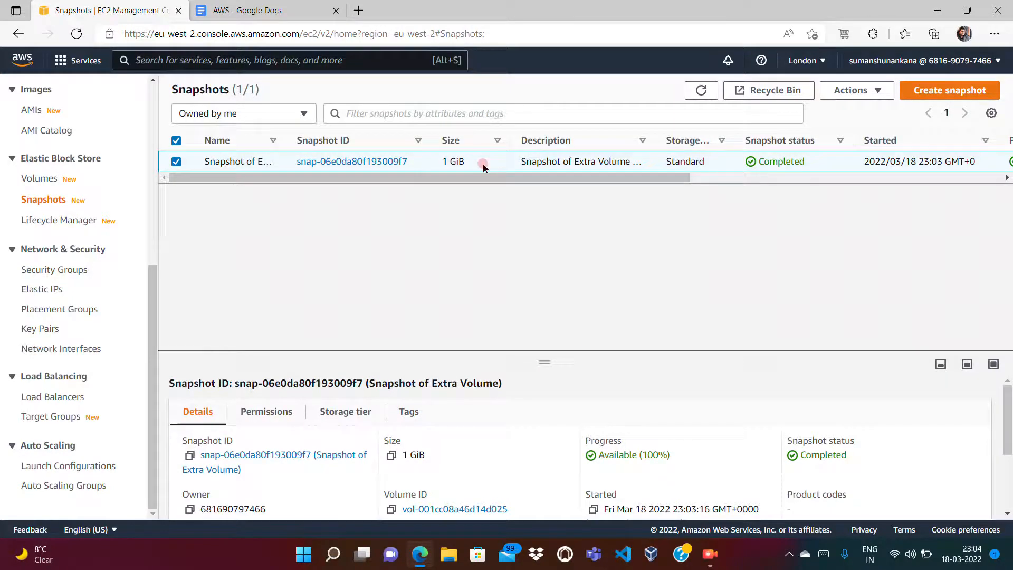
{"action": "left_click", "coordinate": [807, 60]}
Step: Switch to Ireland and confirm its Snapshots list is empty
{"action": "left_click", "coordinate": [692, 313]}
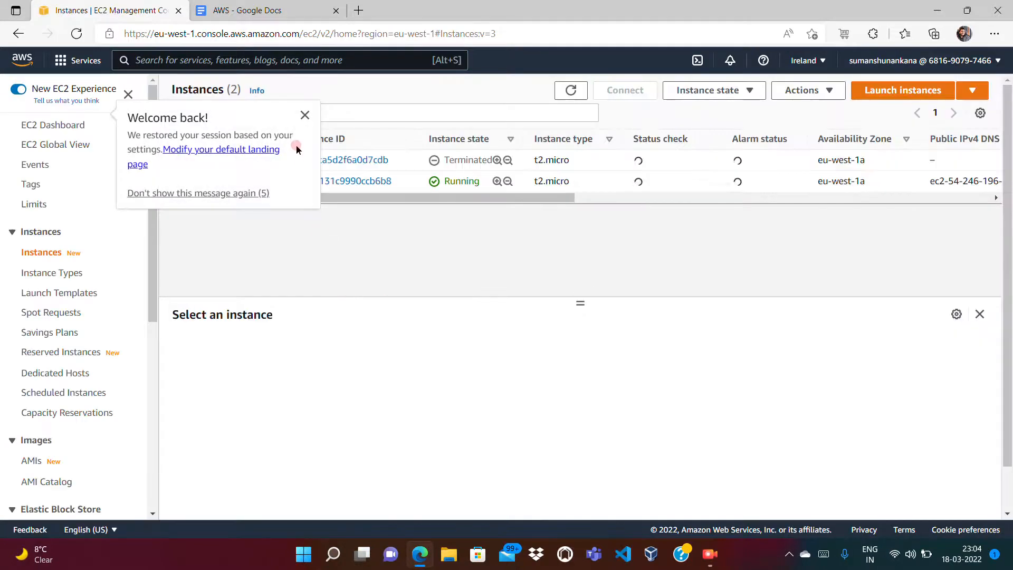
{"action": "left_click", "coordinate": [305, 115]}
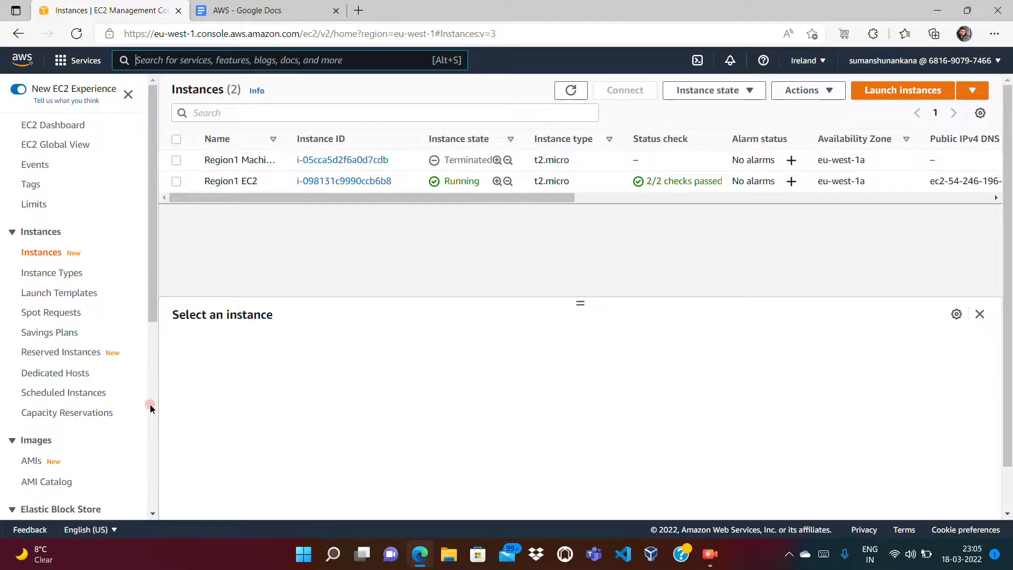
{"action": "scroll", "coordinate": [151, 407], "scroll_direction": "down", "scroll_amount": 7}
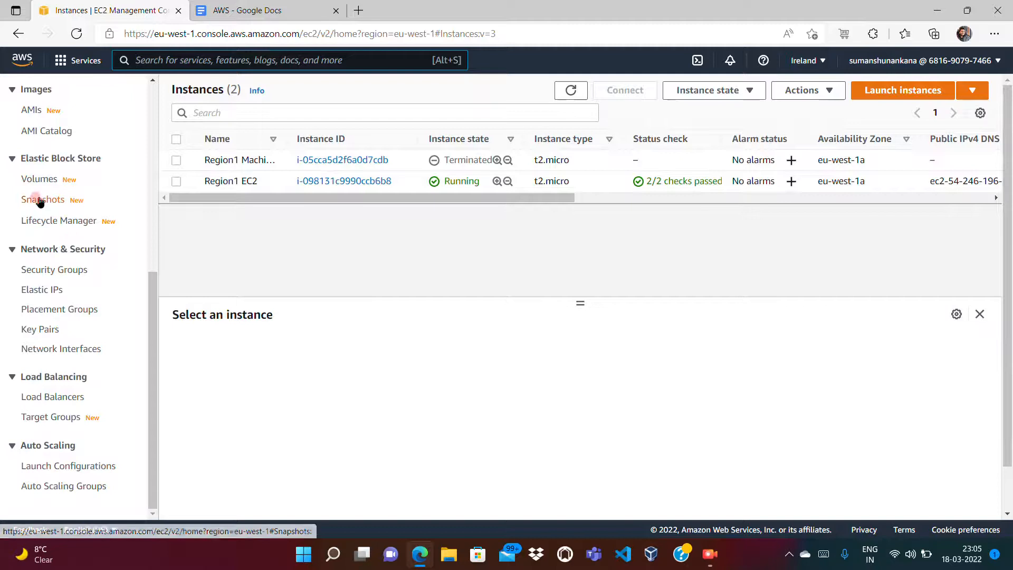
{"action": "left_click", "coordinate": [40, 200]}
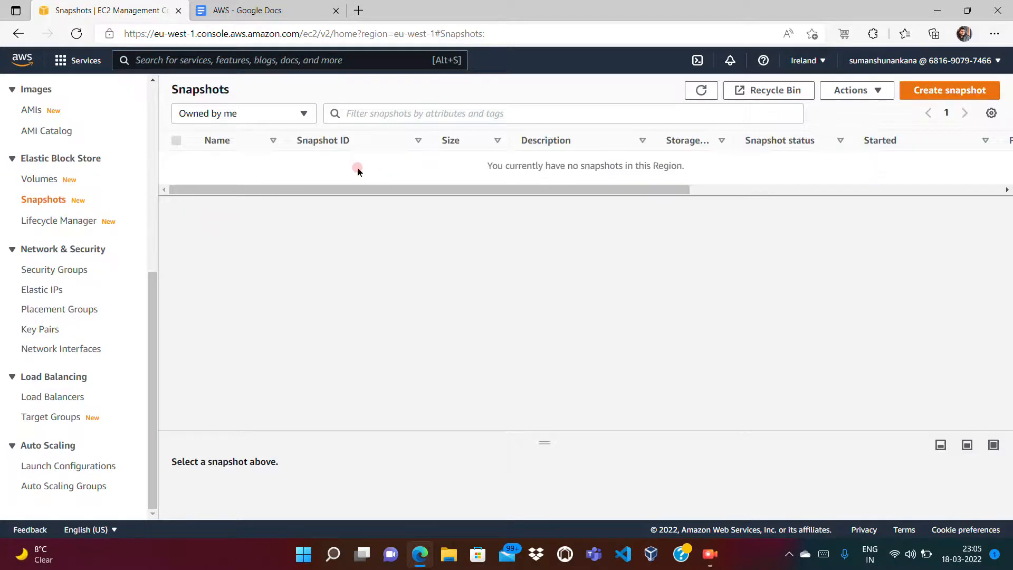
Step: Return to London and open Copy snapshot for the Snapshot of Extra Volume
{"action": "left_click", "coordinate": [807, 62]}
{"action": "scroll", "coordinate": [834, 382], "scroll_direction": "down", "scroll_amount": 3}
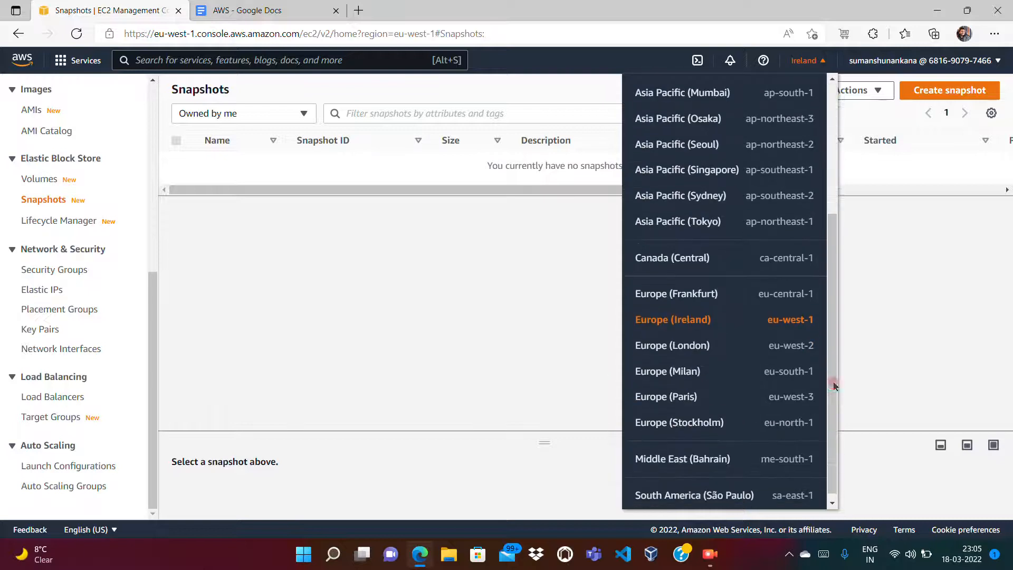
{"action": "left_click", "coordinate": [686, 335]}
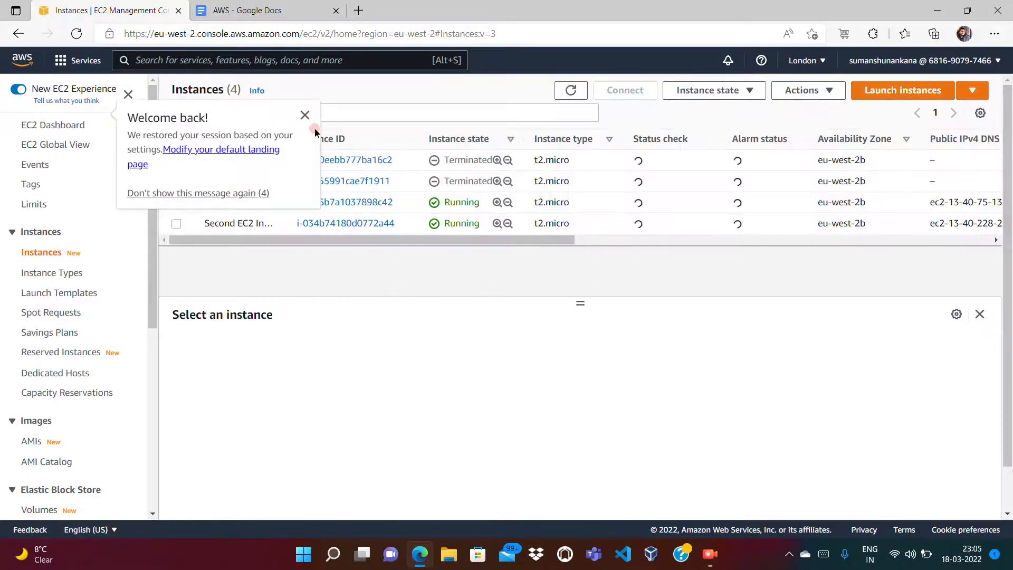
{"action": "left_click", "coordinate": [304, 115]}
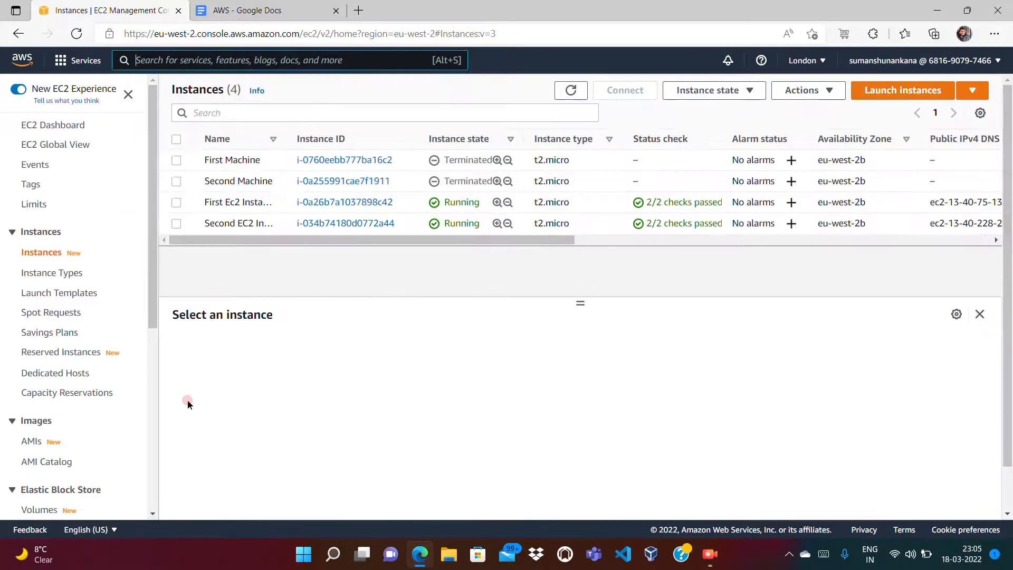
{"action": "scroll", "coordinate": [147, 419], "scroll_direction": "down", "scroll_amount": 6}
{"action": "left_click", "coordinate": [41, 200]}
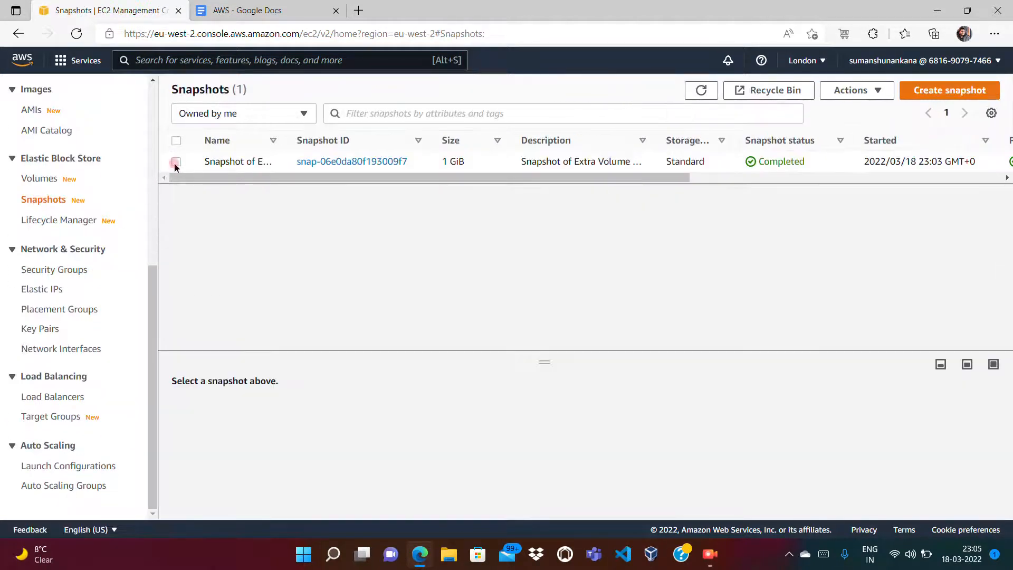
{"action": "left_click", "coordinate": [176, 162]}
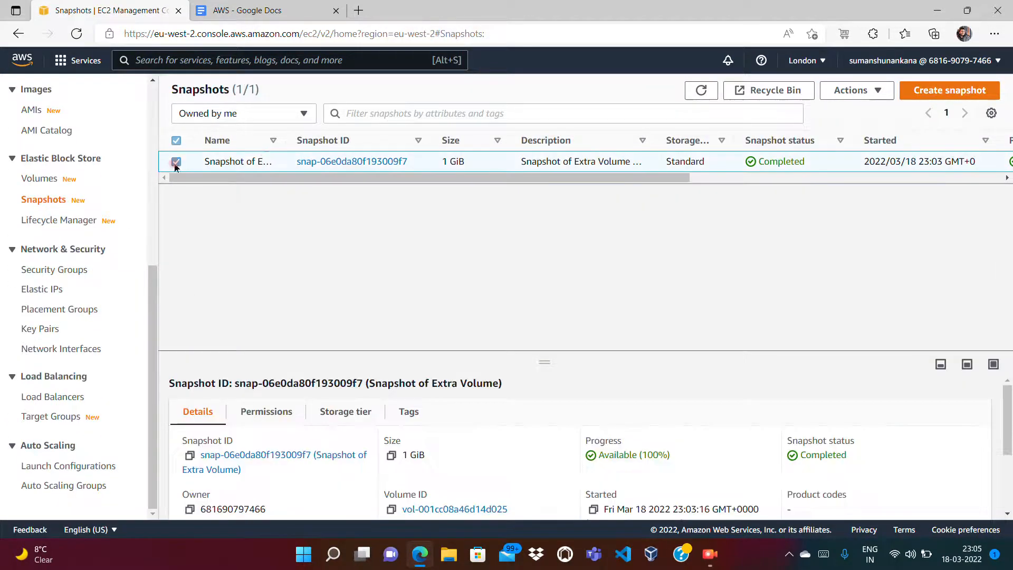
{"action": "right_click", "coordinate": [435, 168]}
{"action": "left_click", "coordinate": [469, 240]}
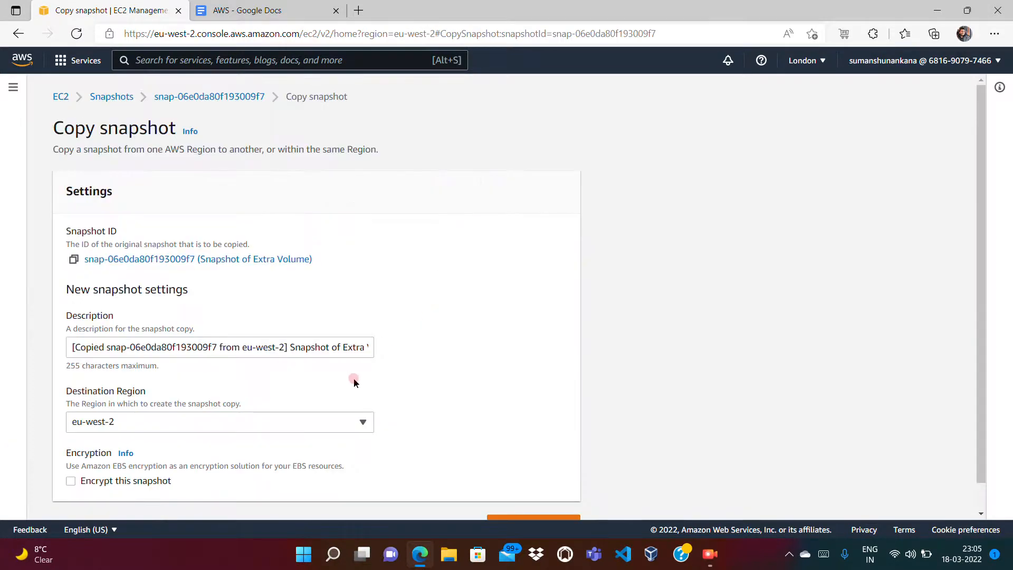
Step: Copy the Extra Volume snapshot to destination region eu-west-1
{"action": "left_click", "coordinate": [239, 425]}
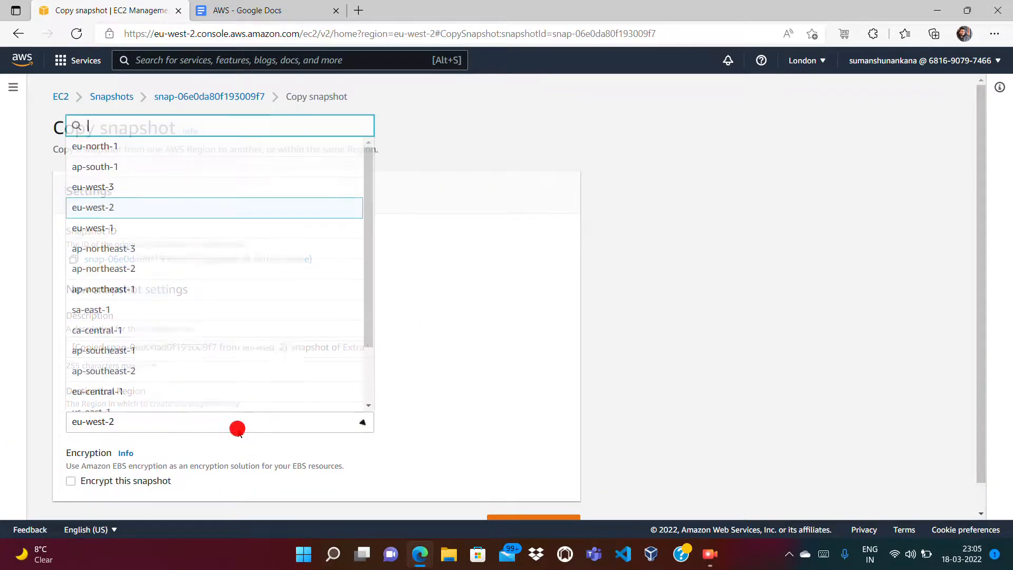
{"action": "left_click", "coordinate": [163, 231]}
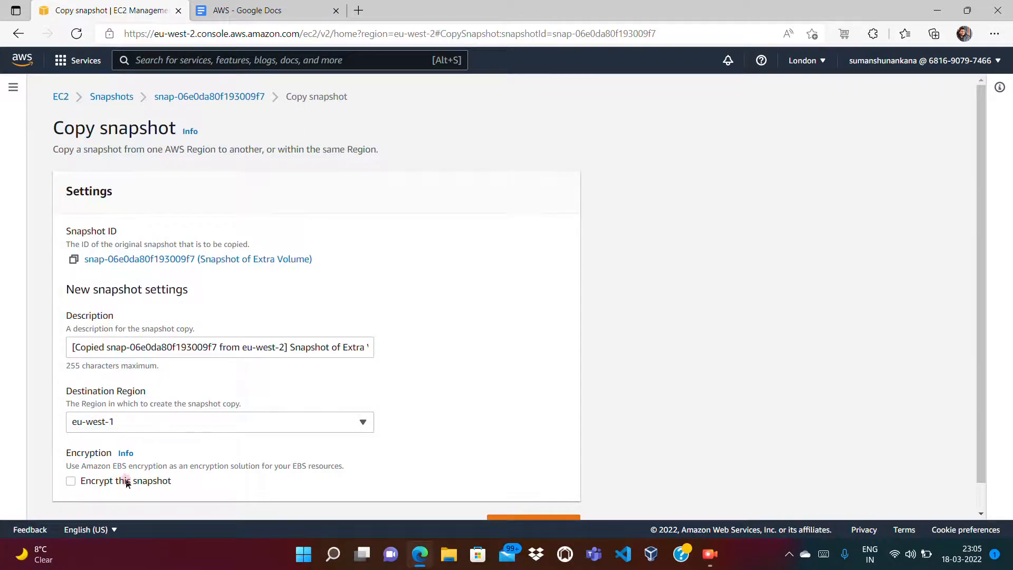
{"action": "scroll", "coordinate": [976, 493], "scroll_direction": "down", "scroll_amount": 1}
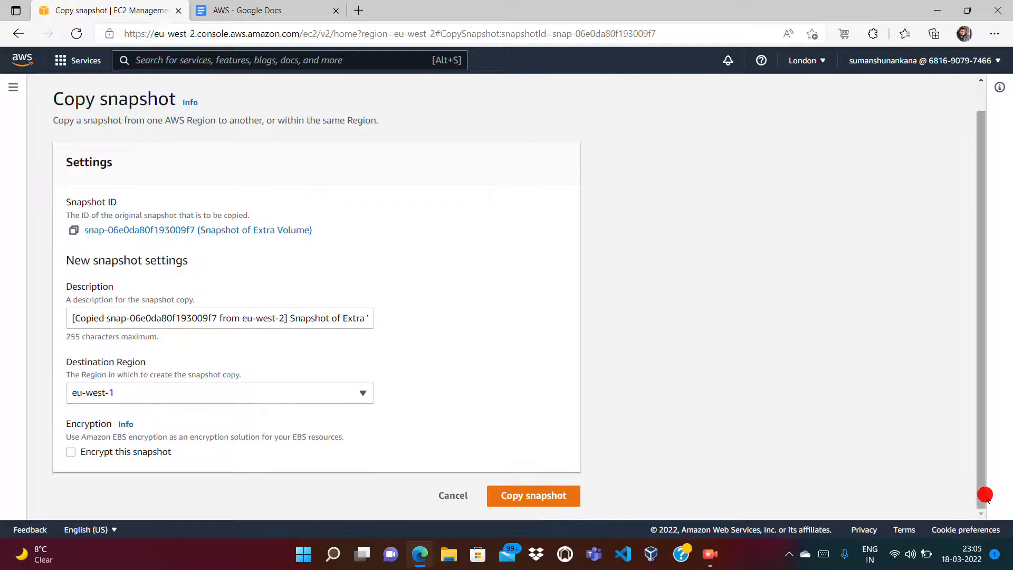
{"action": "left_click", "coordinate": [534, 499]}
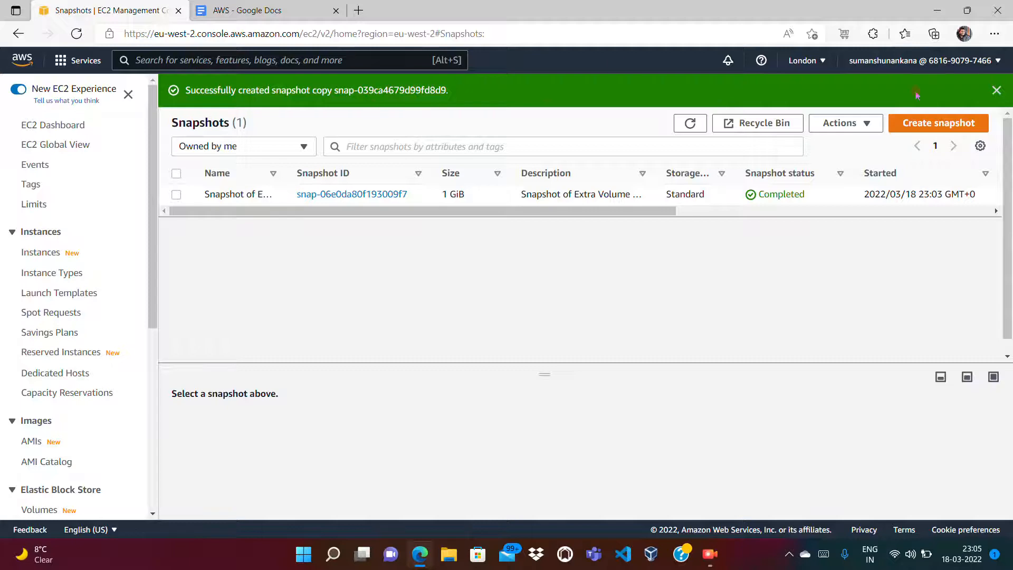
Step: Switch to Ireland and open Snapshots, showing the copied 1 GiB snapshot
{"action": "left_click", "coordinate": [806, 60]}
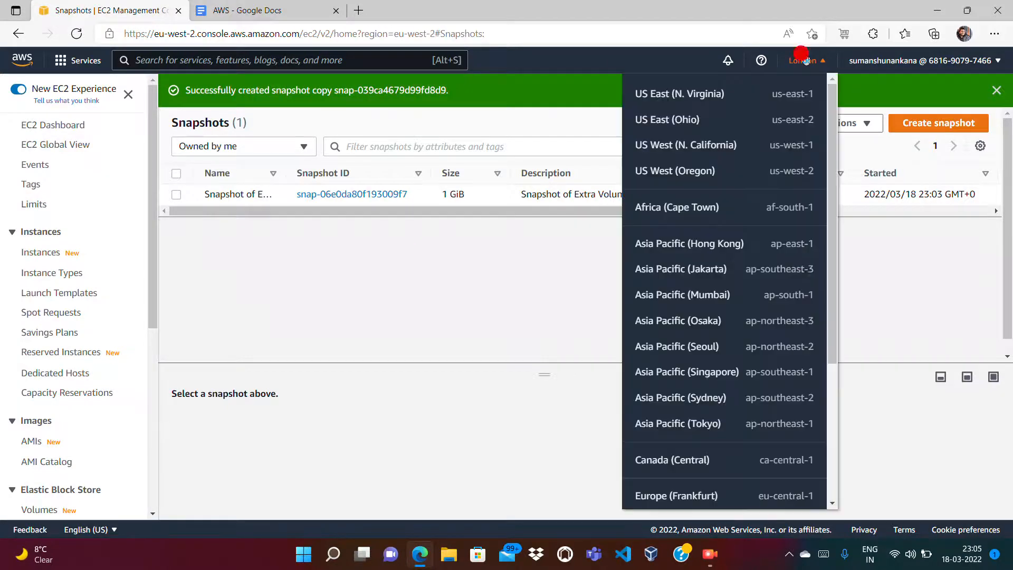
{"action": "left_click", "coordinate": [832, 411]}
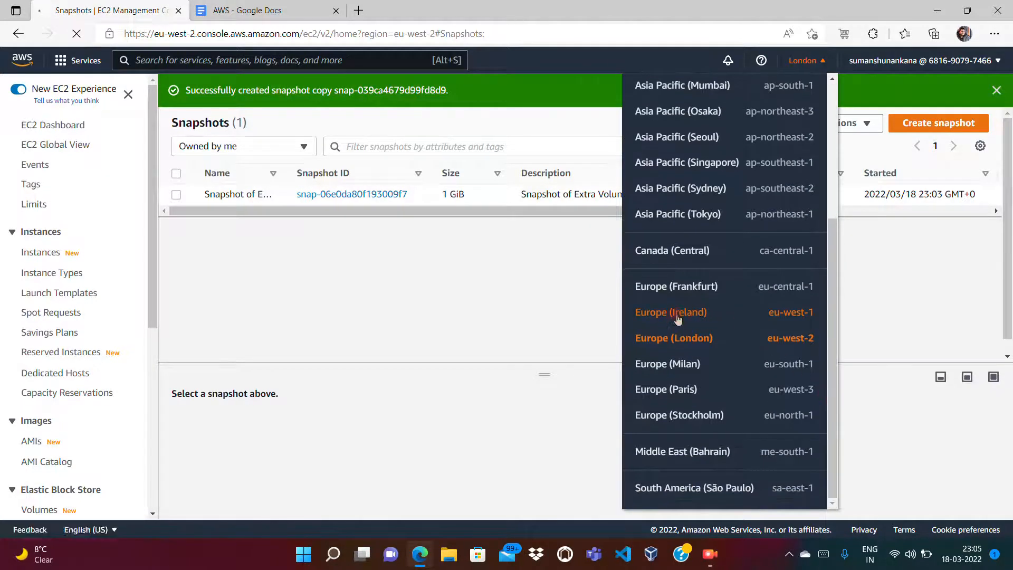
{"action": "left_click", "coordinate": [679, 317]}
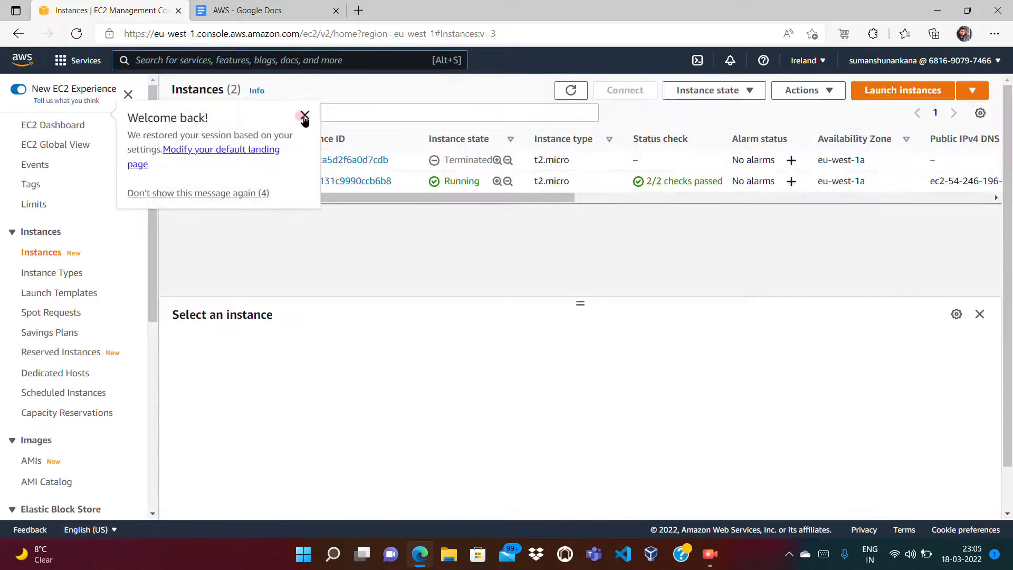
{"action": "left_click", "coordinate": [305, 116]}
{"action": "left_click", "coordinate": [148, 435]}
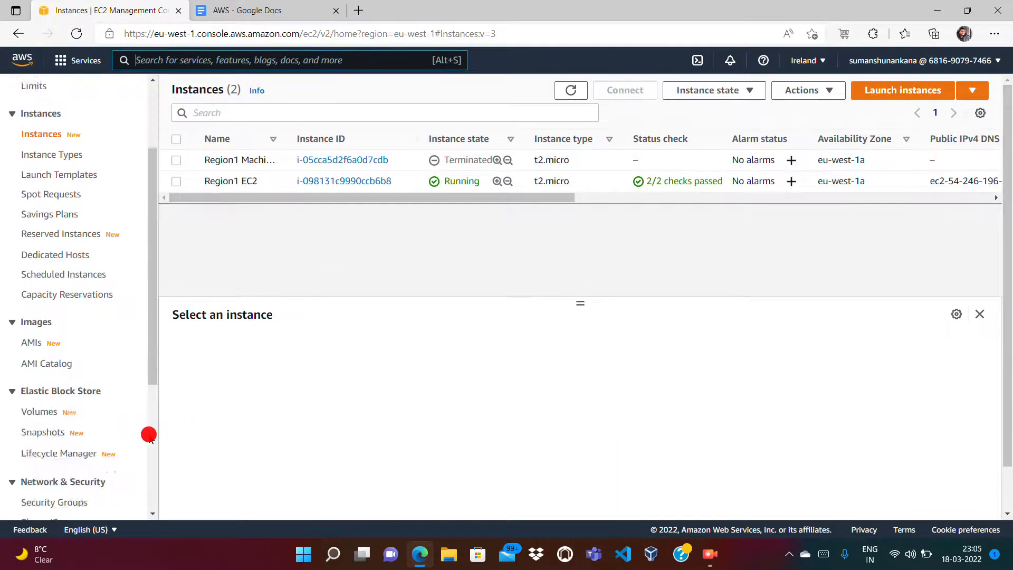
{"action": "left_click", "coordinate": [43, 197]}
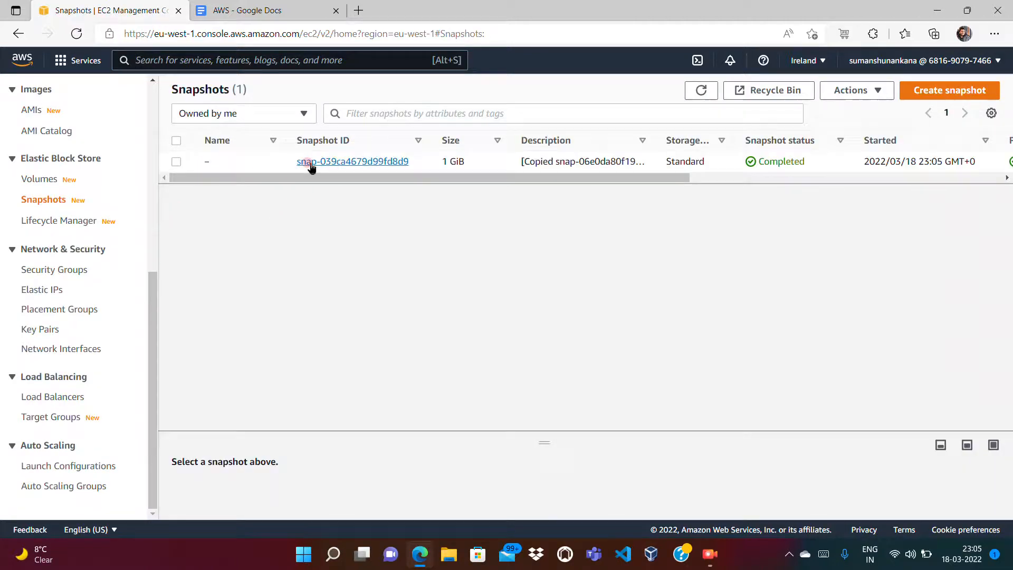
Step: Select the copied snapshot and open Create volume from snapshot, scrolling through the form
{"action": "left_click", "coordinate": [177, 162]}
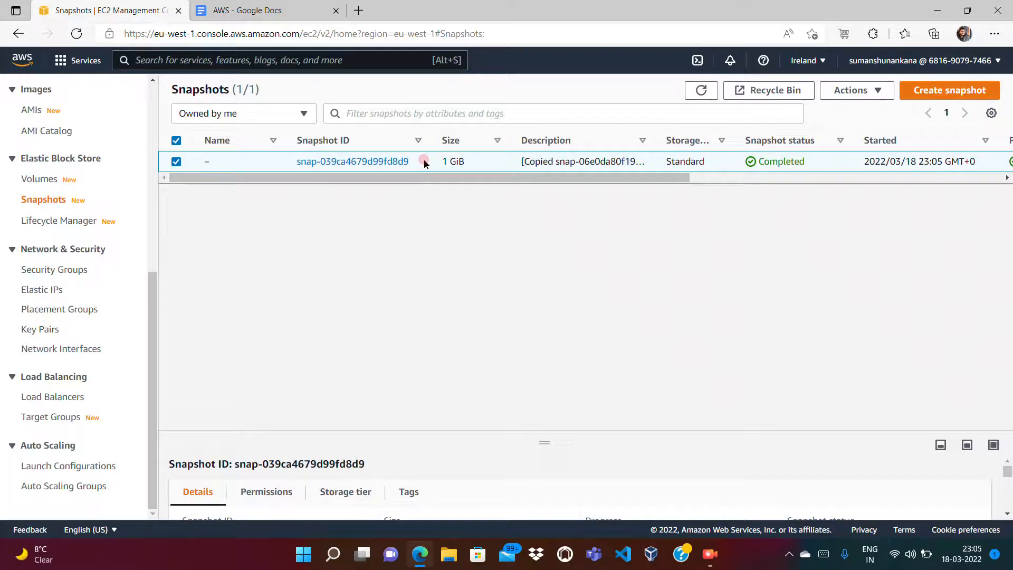
{"action": "right_click", "coordinate": [424, 162]}
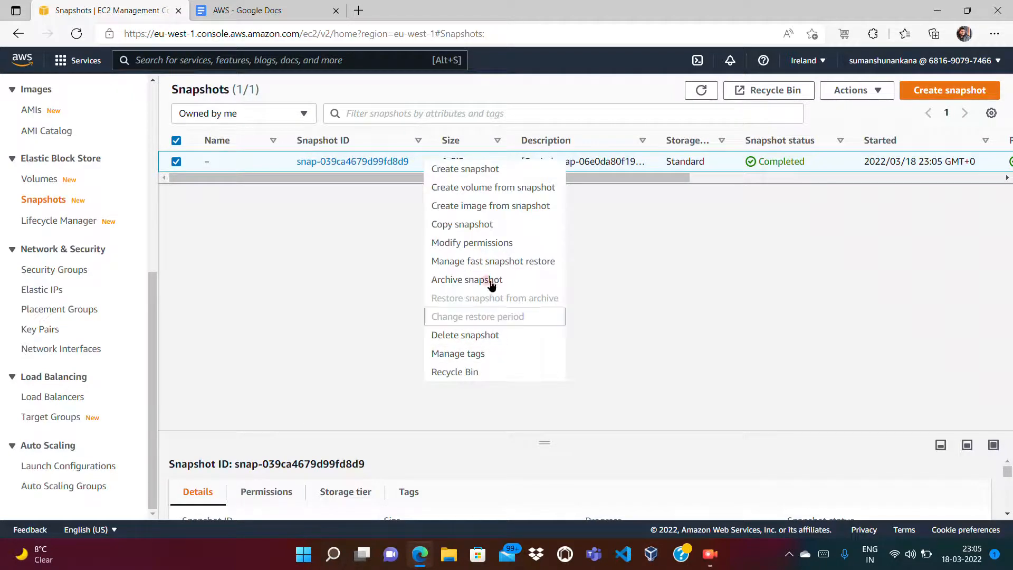
{"action": "left_click", "coordinate": [309, 280]}
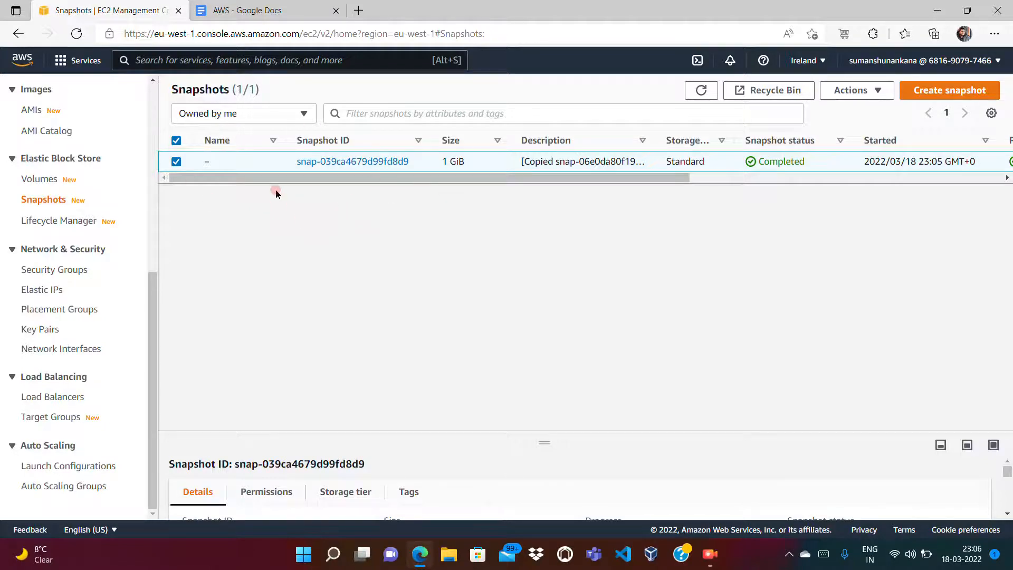
{"action": "right_click", "coordinate": [487, 161]}
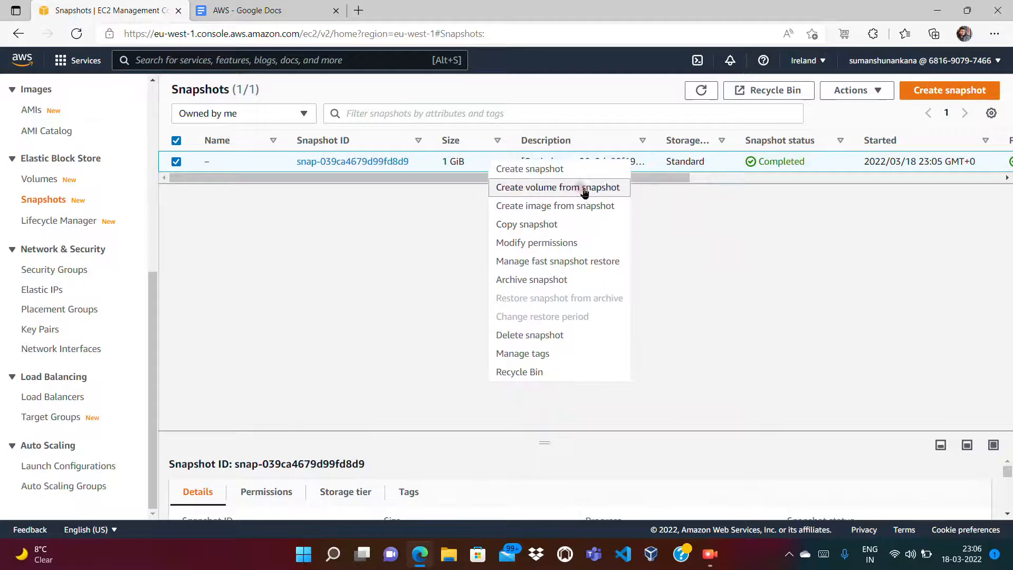
{"action": "left_click", "coordinate": [549, 187]}
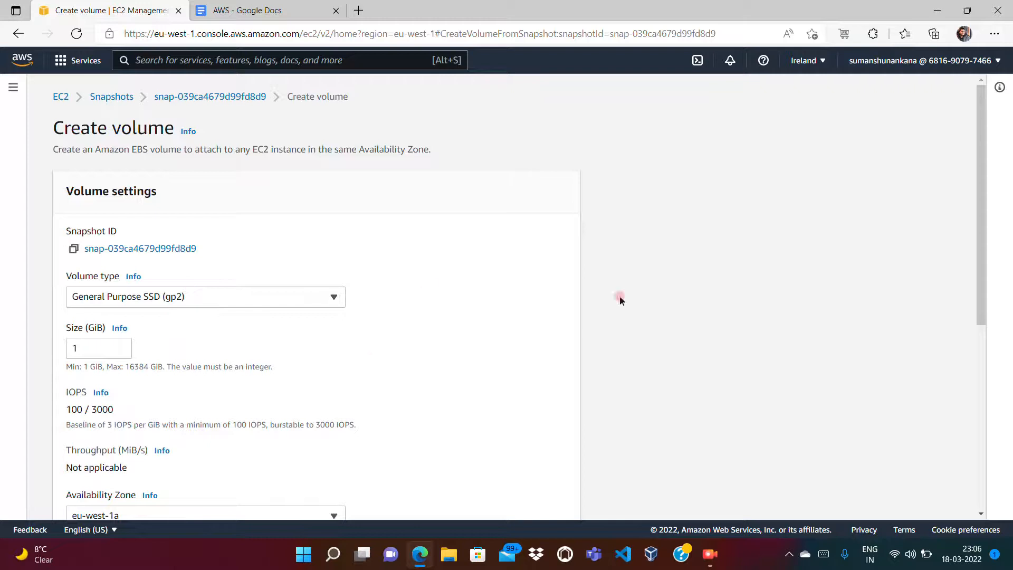
{"action": "right_click", "coordinate": [982, 381]}
{"action": "left_click", "coordinate": [676, 389]}
{"action": "left_click", "coordinate": [980, 384]}
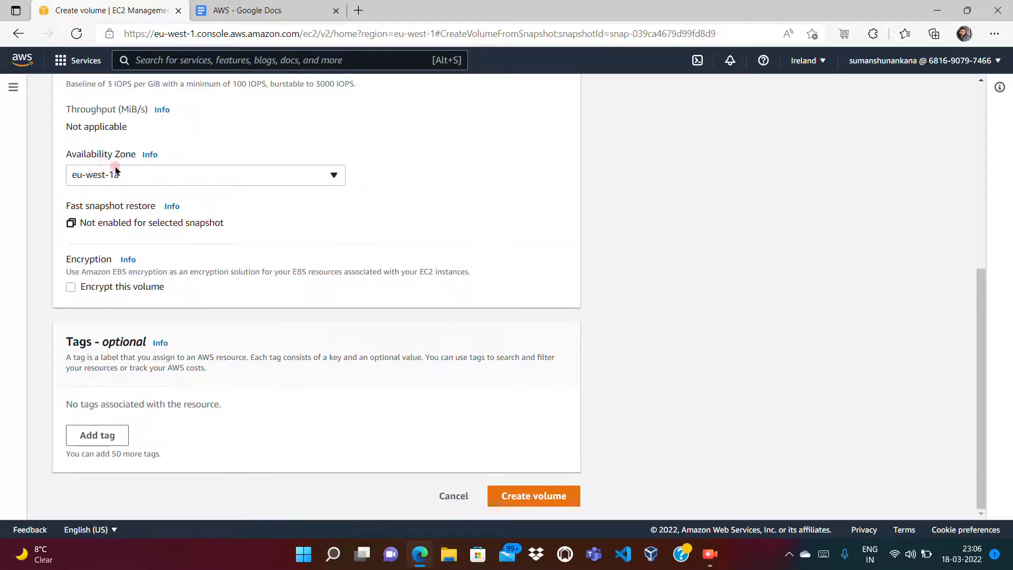
{"action": "left_click_drag", "start_coordinate": [973, 161], "coordinate": [981, 111]}
{"action": "left_click", "coordinate": [981, 110]}
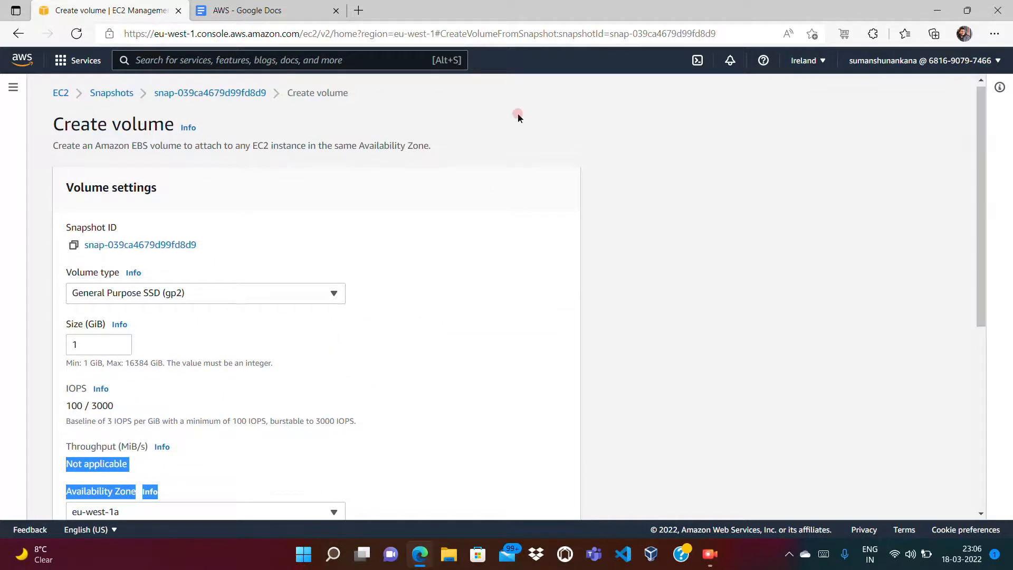
Step: Check the Ireland instances, then reopen Create volume for snapshot snap-039ca4679d99fd8d9
{"action": "left_click", "coordinate": [61, 92]}
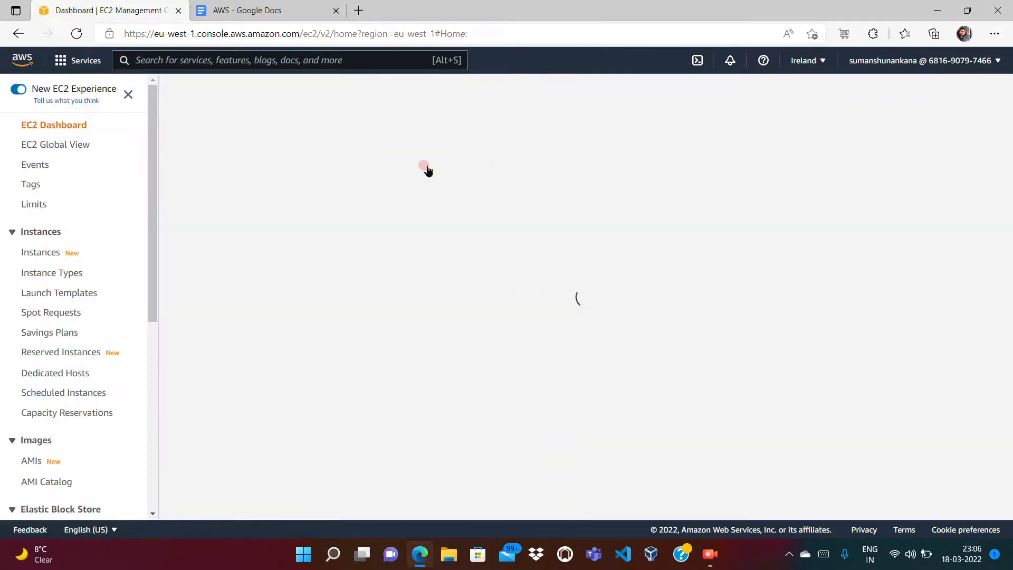
{"action": "left_click", "coordinate": [271, 177]}
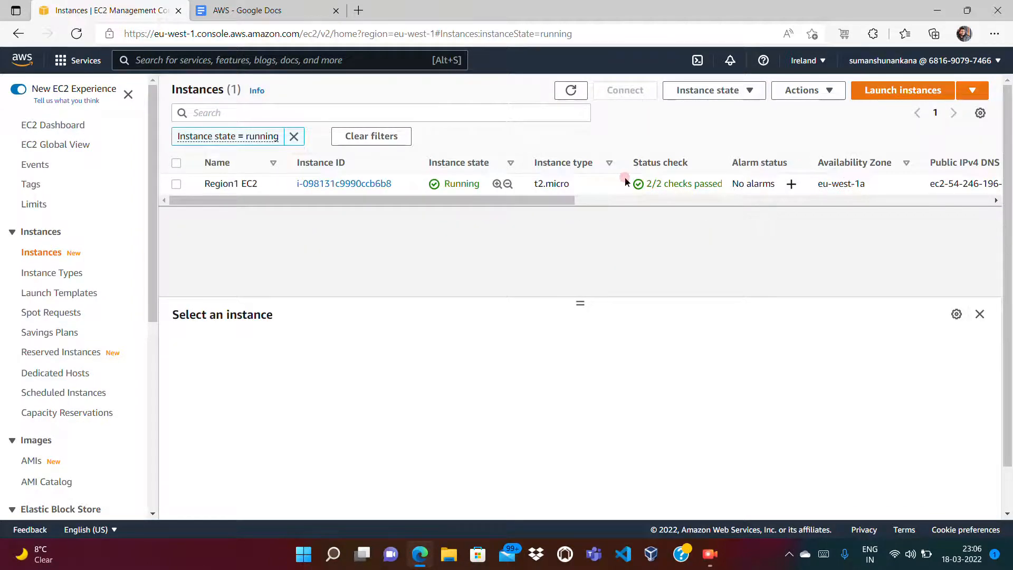
{"action": "left_click", "coordinate": [152, 380]}
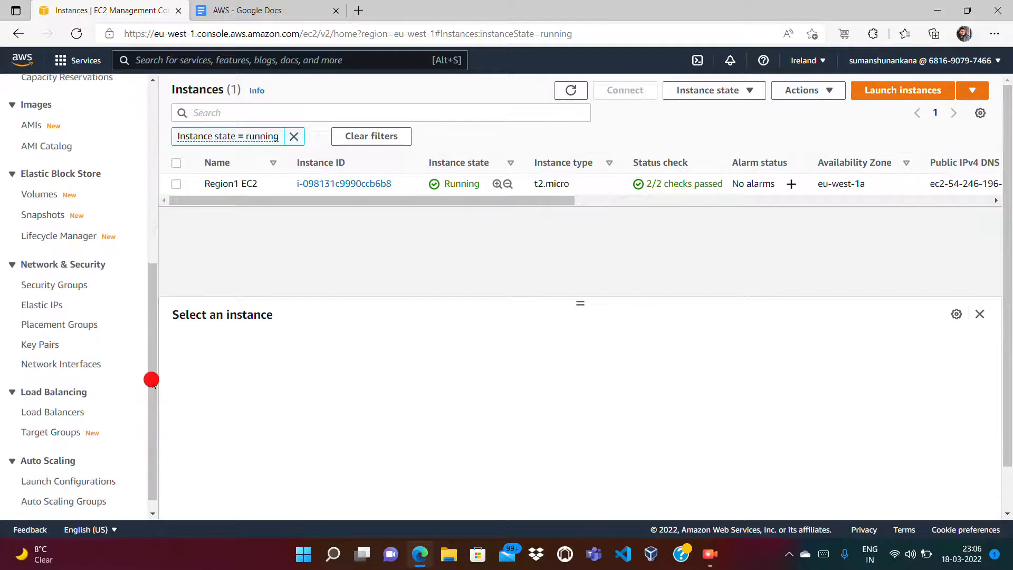
{"action": "left_click", "coordinate": [45, 199]}
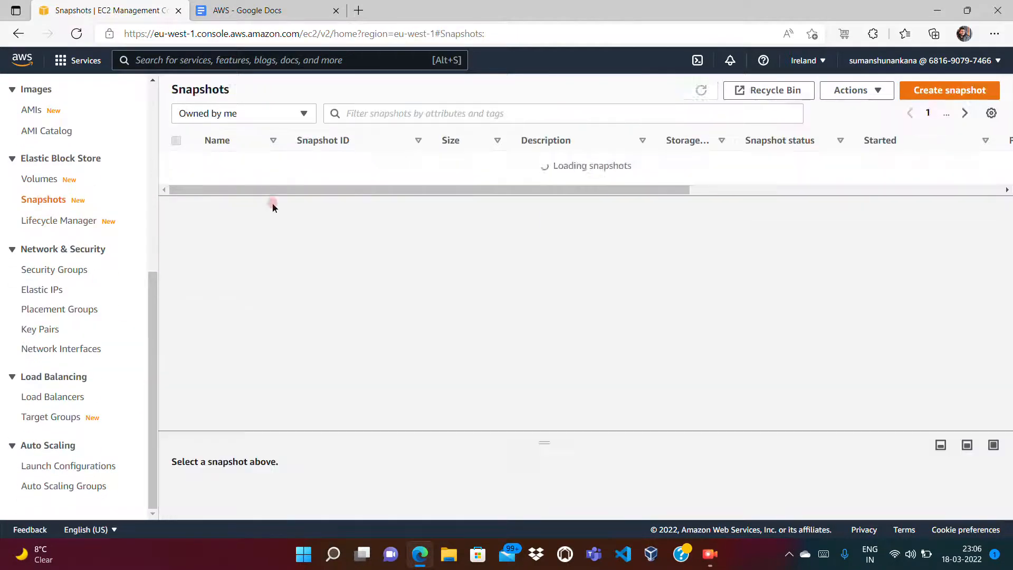
{"action": "left_click", "coordinate": [176, 162]}
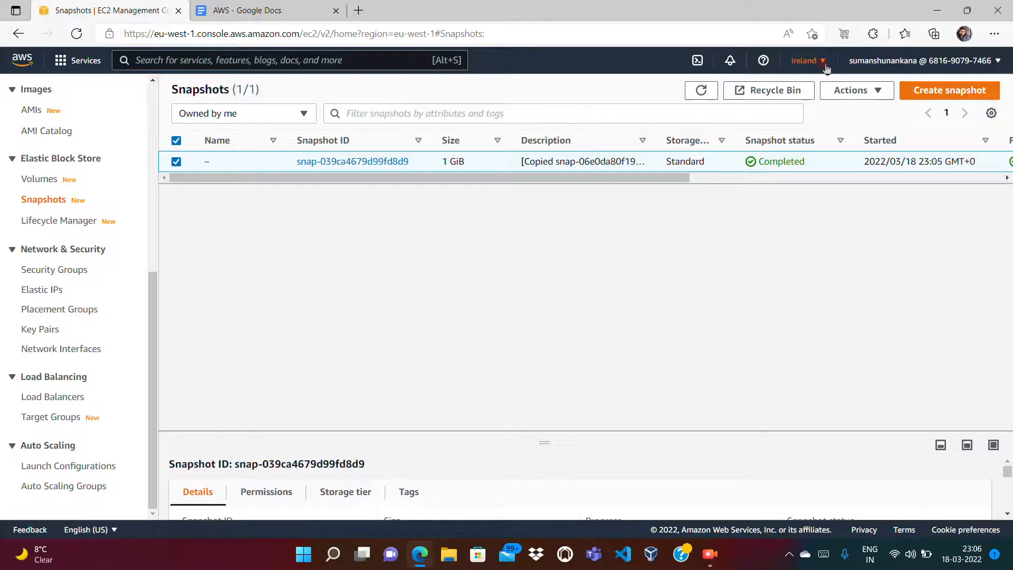
{"action": "right_click", "coordinate": [479, 166]}
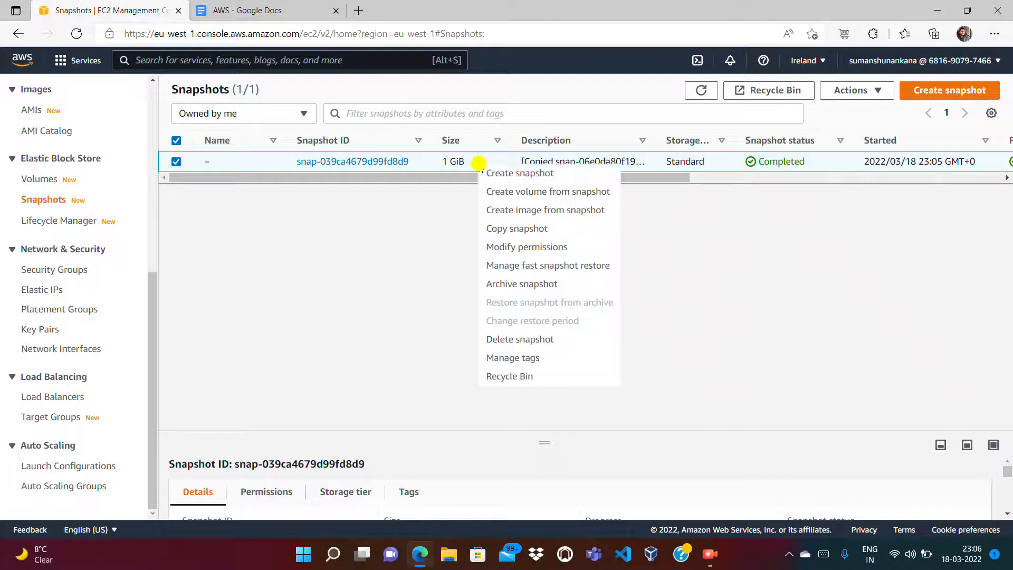
{"action": "left_click", "coordinate": [509, 195]}
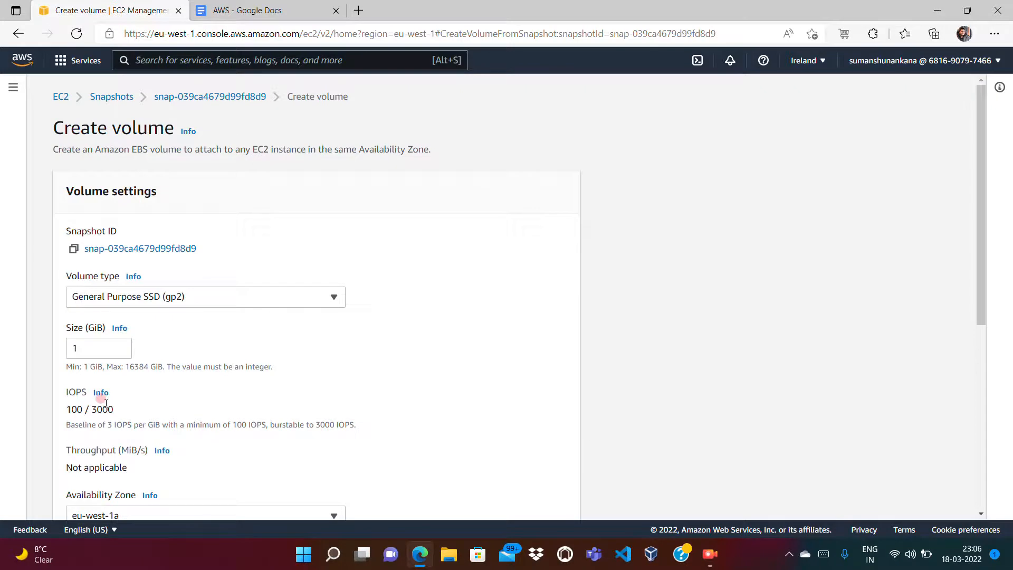
{"action": "left_click", "coordinate": [980, 355]}
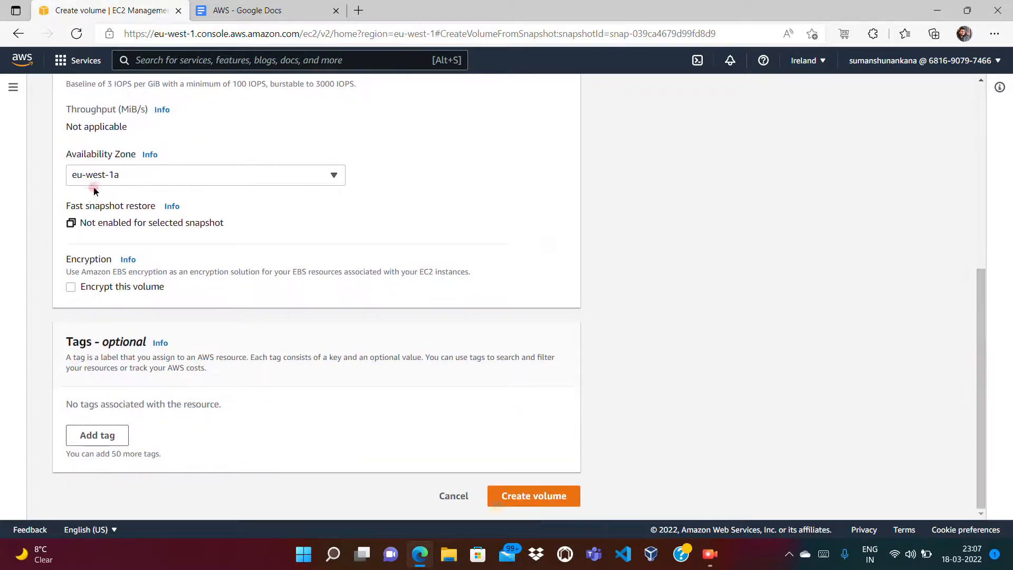
Step: Tag the 1 GiB volume Name 'Volume for Copy Snapshot' and Owner with the owner's e-mail, then create it
{"action": "left_click", "coordinate": [100, 434]}
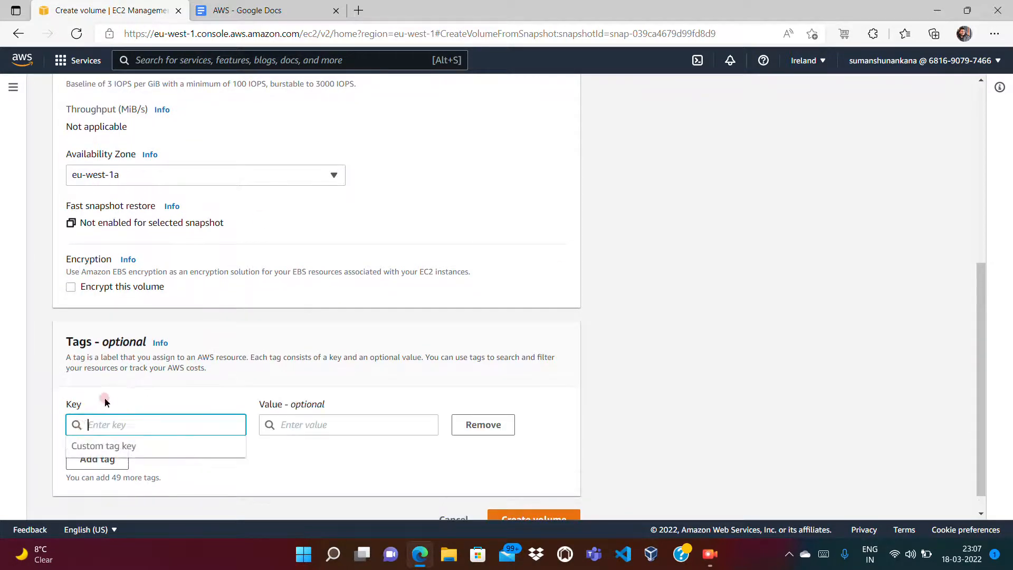
{"action": "type", "text": "Name"}
{"action": "key", "text": "Tab"}
{"action": "type", "text": "V"}
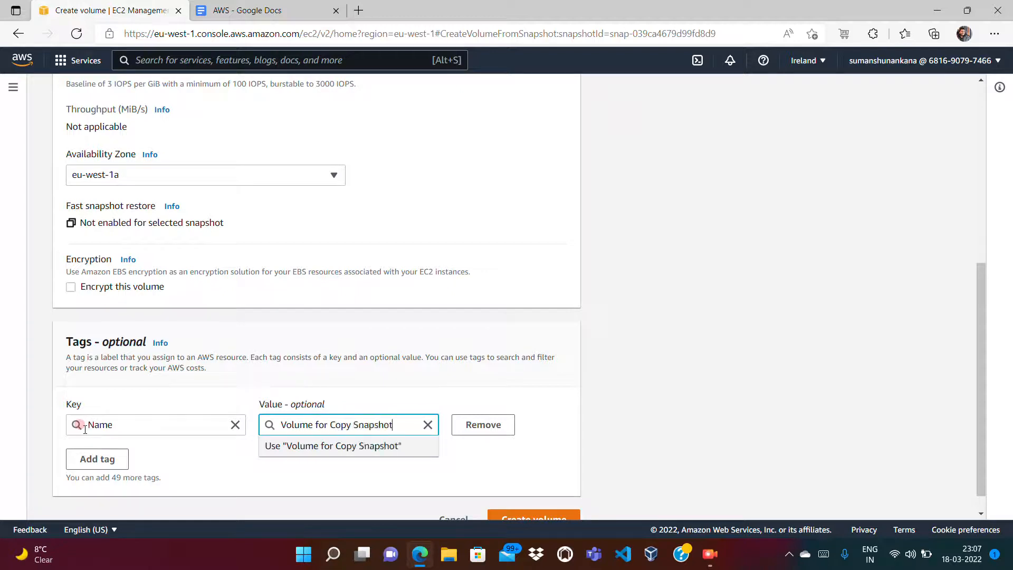
{"action": "left_click", "coordinate": [81, 459]}
{"action": "type", "text": "O"}
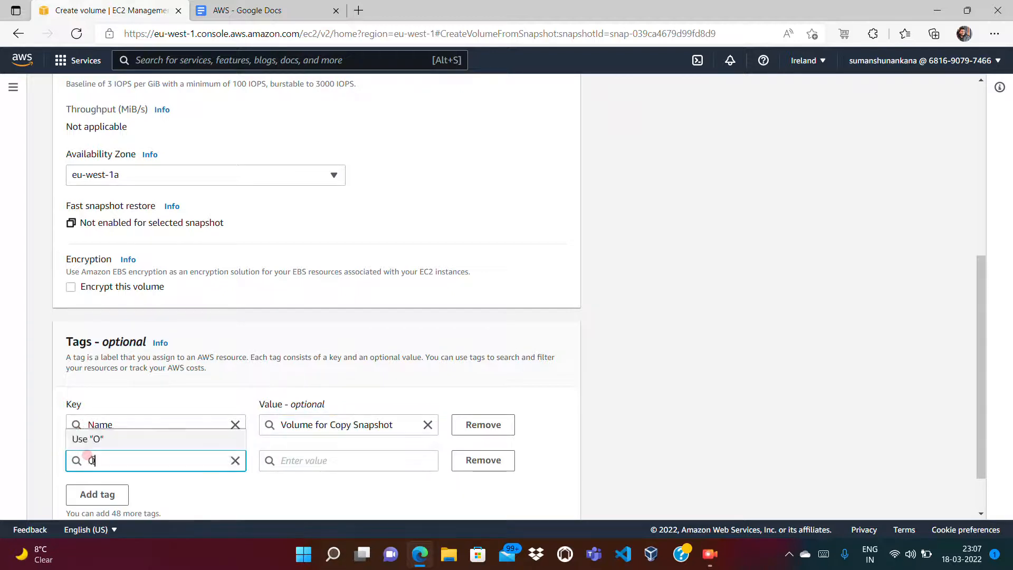
{"action": "type", "text": "wner"}
{"action": "key", "text": "Tab"}
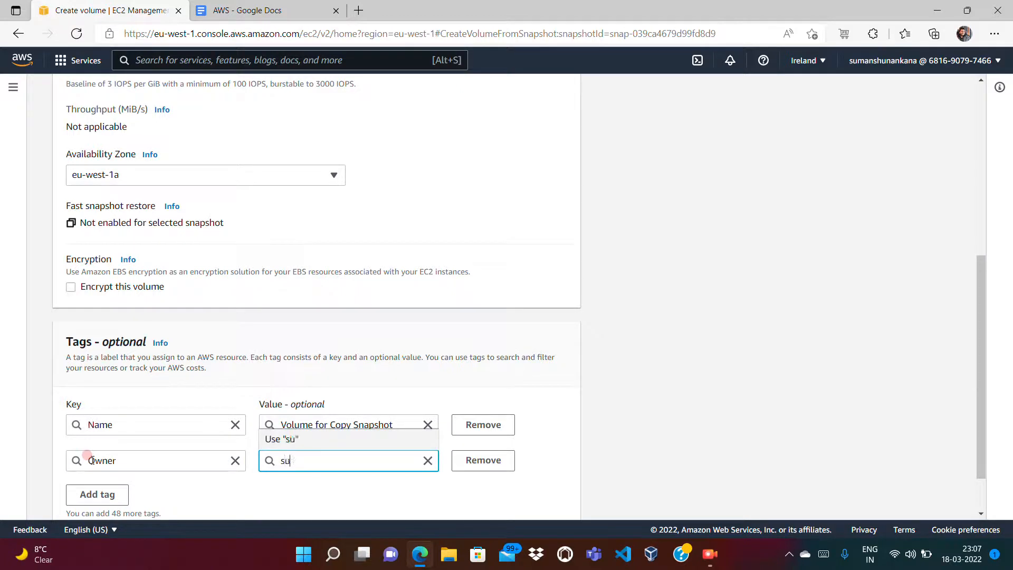
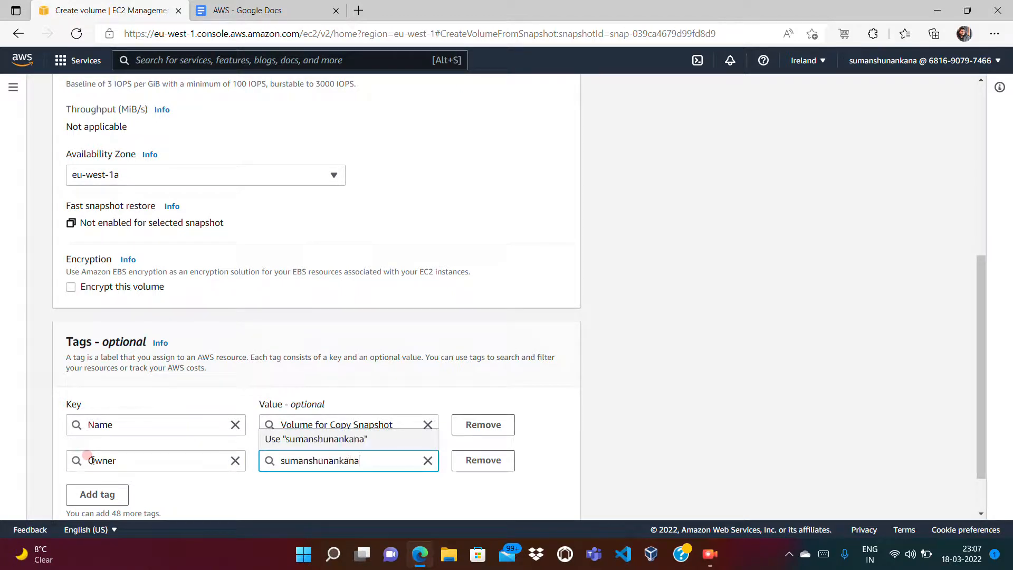
{"action": "key", "text": "Tab"}
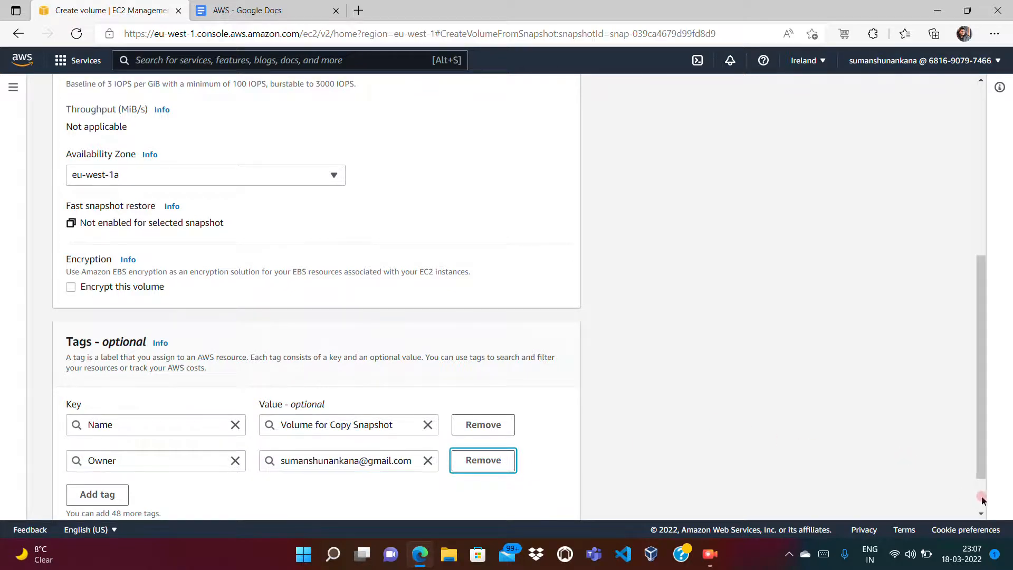
{"action": "scroll", "coordinate": [982, 501], "scroll_direction": "down", "scroll_amount": 2}
{"action": "left_click", "coordinate": [550, 496]}
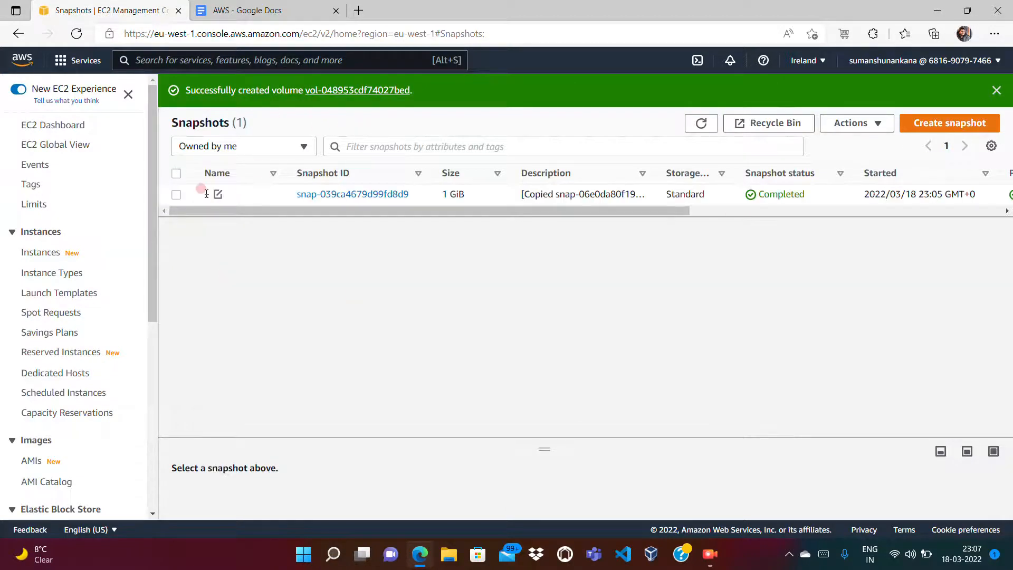
Step: Open Ireland Volumes, select 'Volume for Copy Snapshot' and confirm it is Available and unattached
{"action": "left_click", "coordinate": [155, 390]}
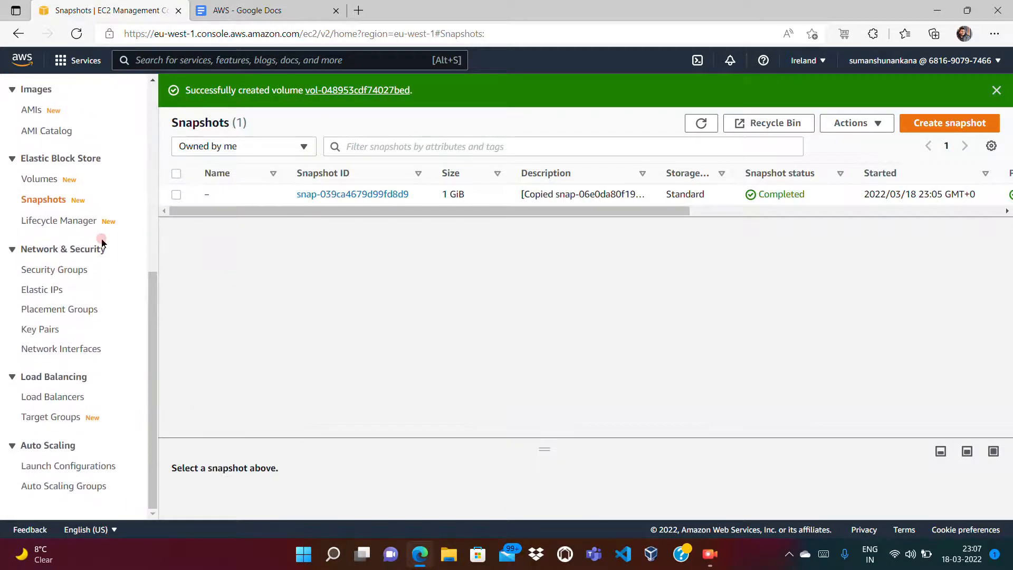
{"action": "left_click", "coordinate": [44, 185]}
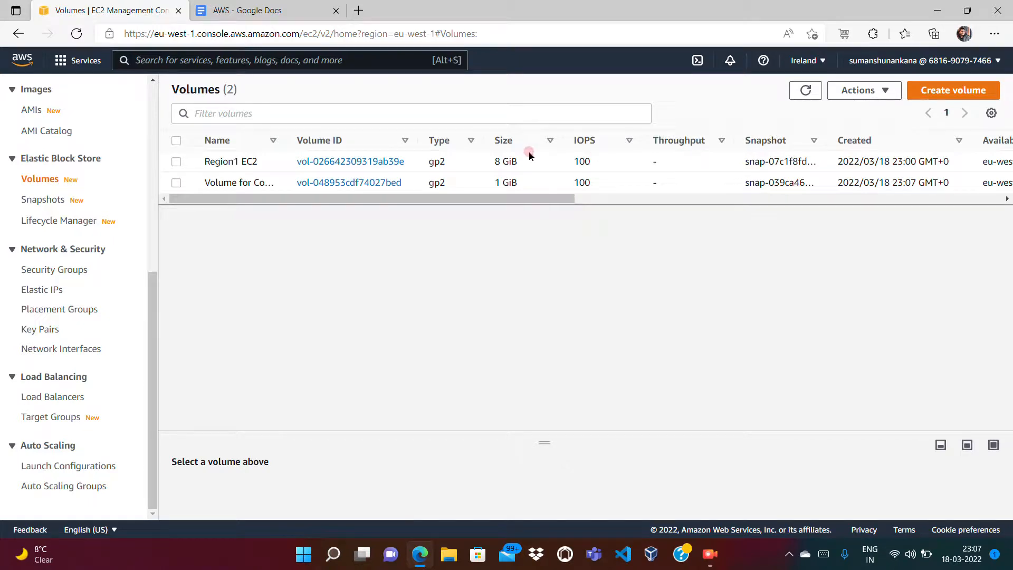
{"action": "left_click", "coordinate": [177, 183]}
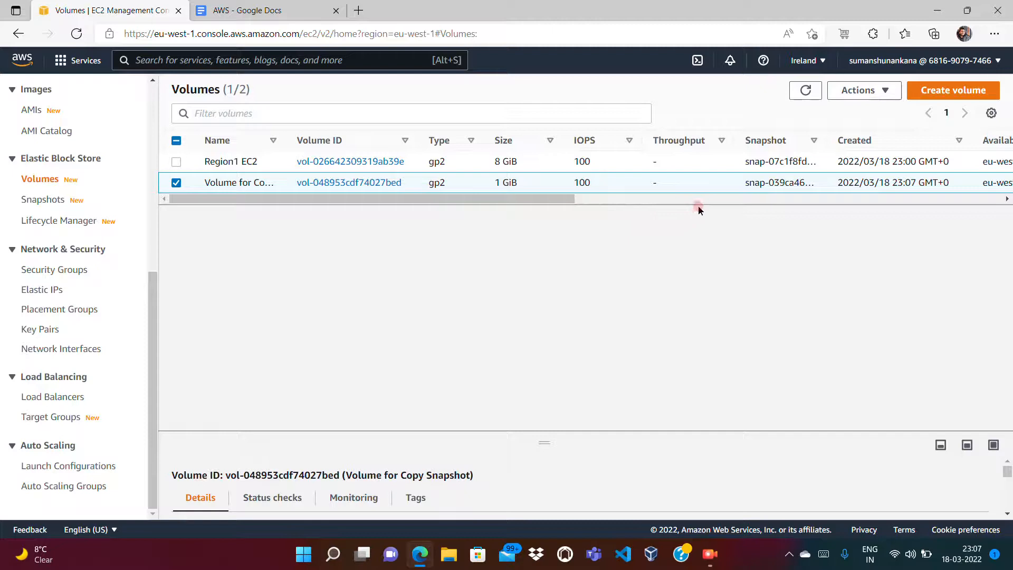
{"action": "left_click", "coordinate": [720, 199]}
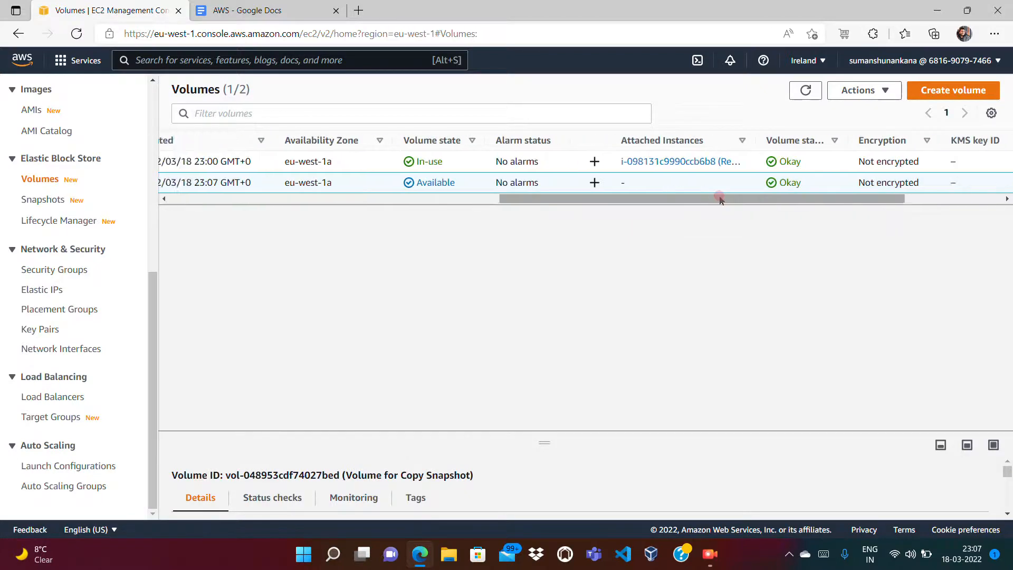
{"action": "left_click", "coordinate": [463, 201]}
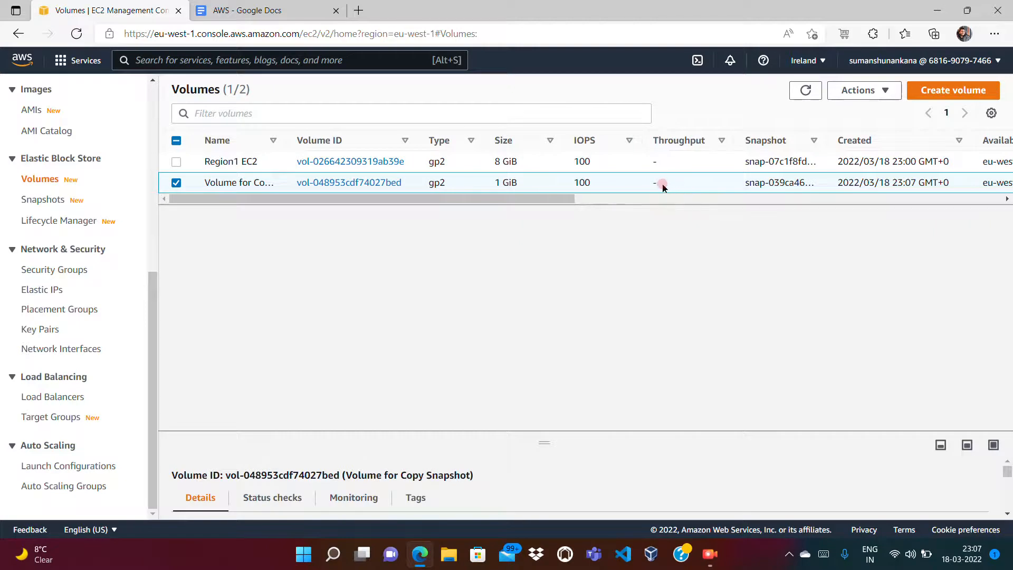
Step: Attach the 1 GiB 'Volume for Copy Snapshot' to instance i-098131c9990ccb6b8 as /dev/sdf
{"action": "right_click", "coordinate": [664, 188]}
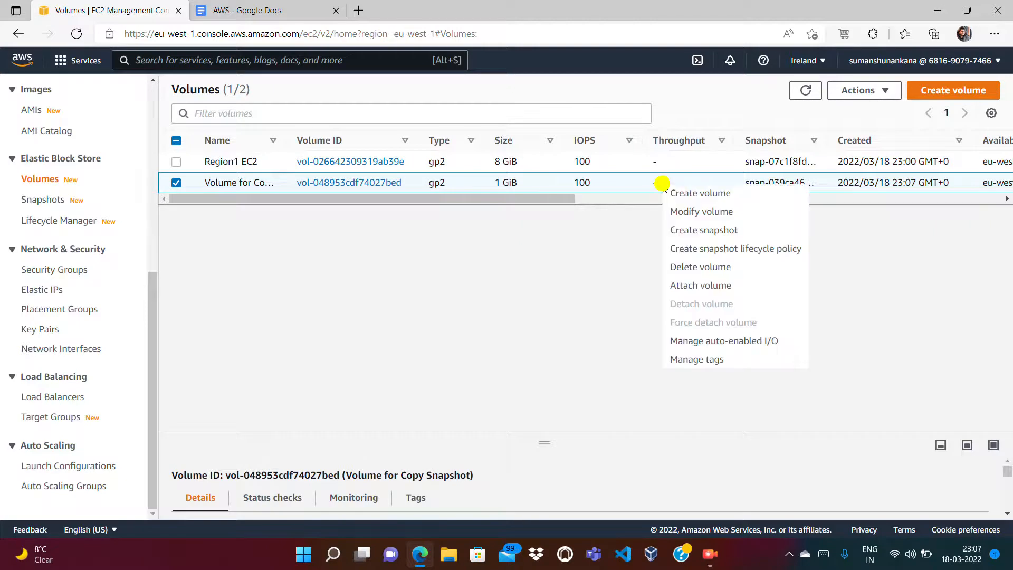
{"action": "left_click", "coordinate": [694, 289]}
{"action": "left_click", "coordinate": [281, 346]}
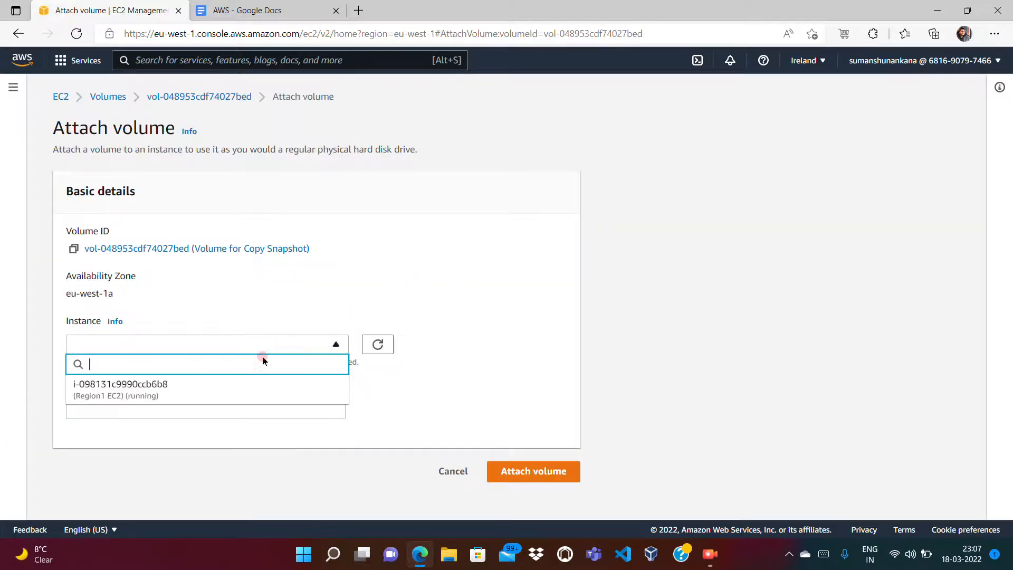
{"action": "left_click", "coordinate": [124, 396]}
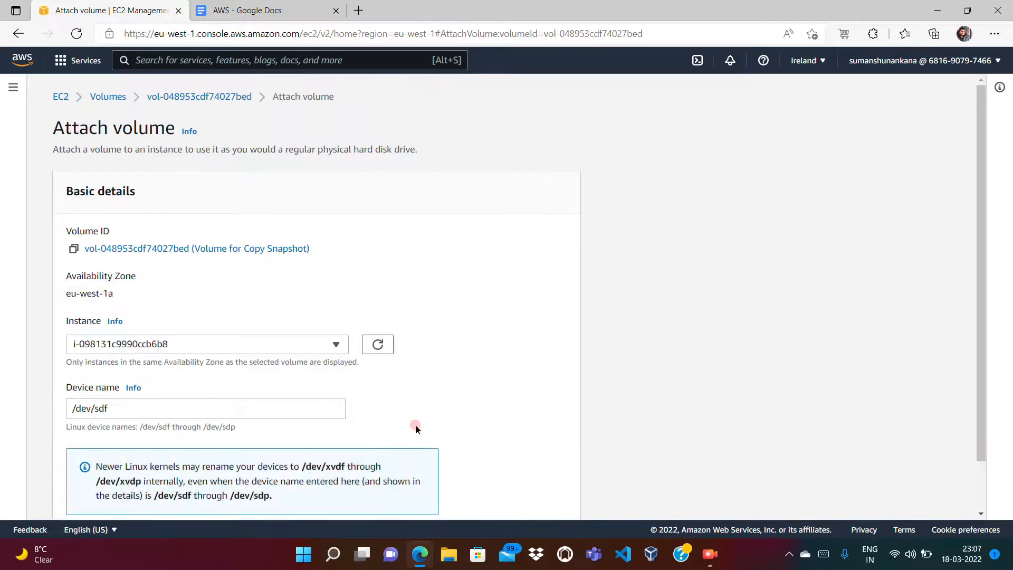
{"action": "left_click", "coordinate": [978, 506]}
{"action": "left_click", "coordinate": [536, 497]}
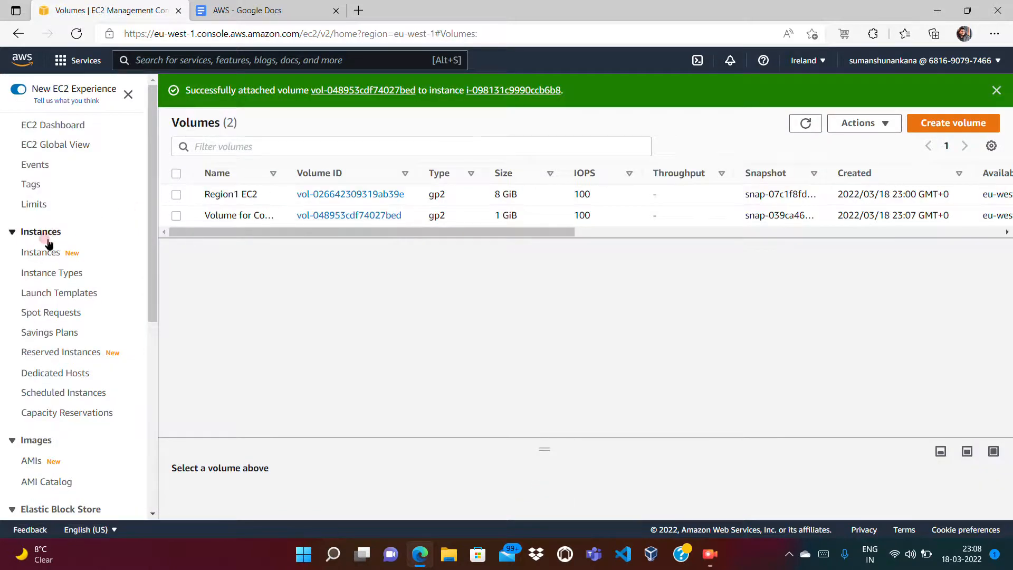
{"action": "left_click", "coordinate": [35, 249]}
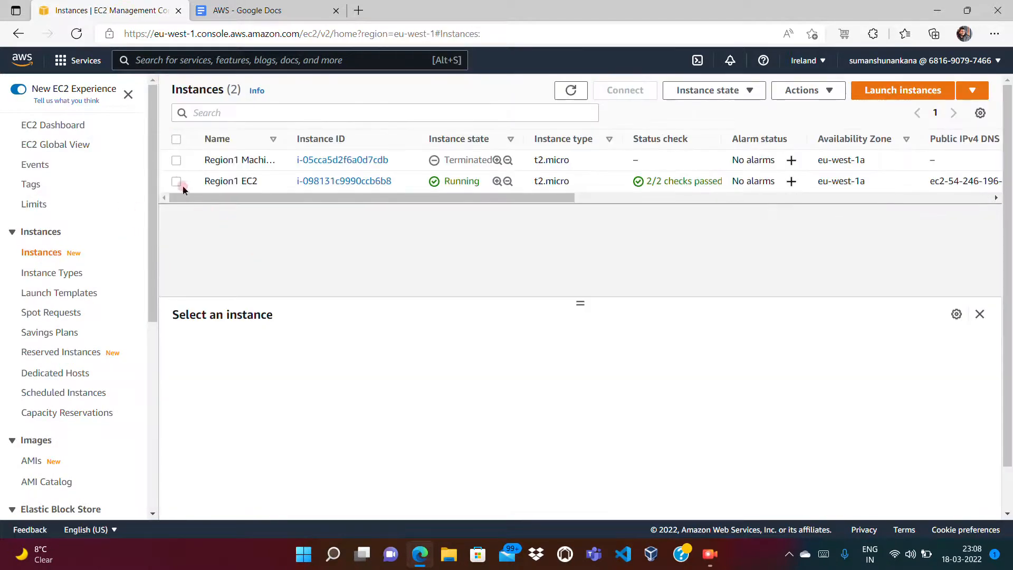
Step: Select Region1 EC2, view its storage details and collapse the root volume replacement tasks
{"action": "left_click", "coordinate": [176, 181]}
{"action": "left_click", "coordinate": [394, 347]}
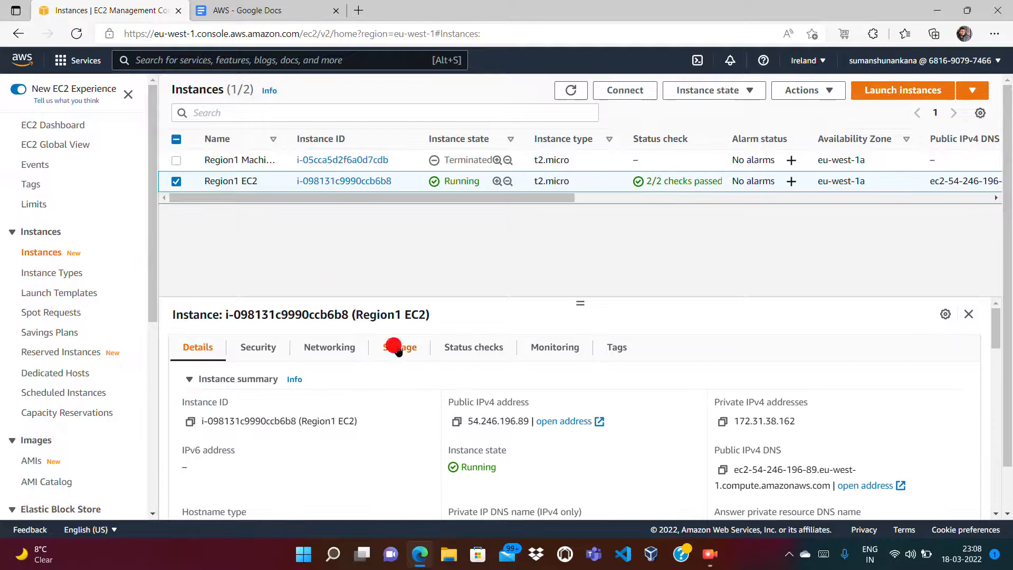
{"action": "left_click", "coordinate": [966, 464]}
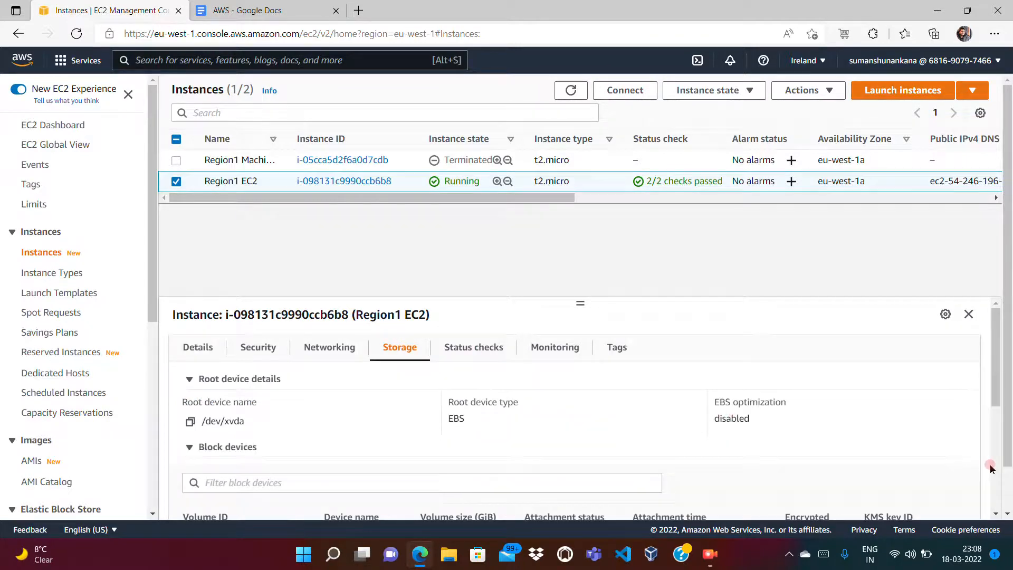
{"action": "right_click", "coordinate": [998, 448]}
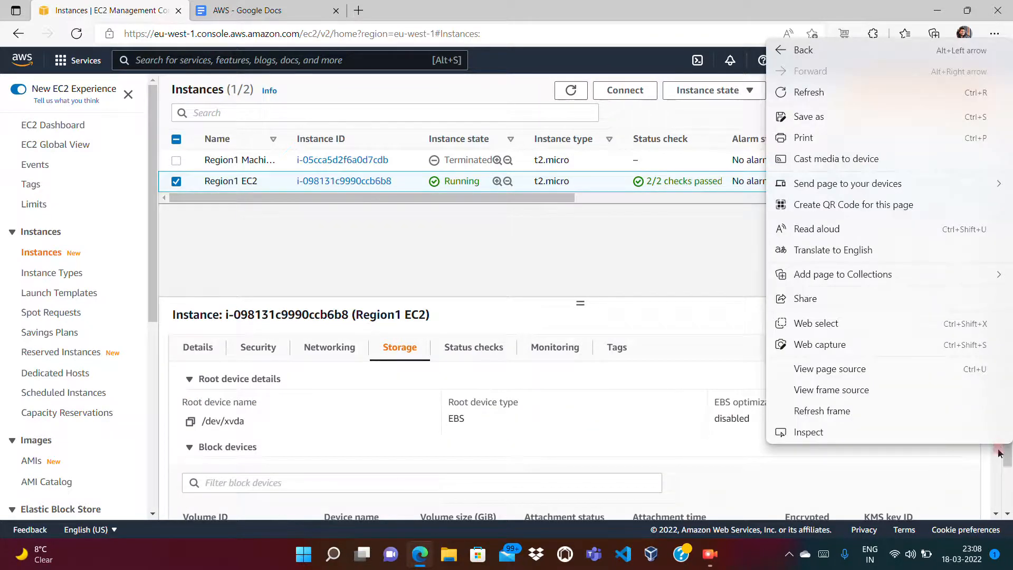
{"action": "left_click", "coordinate": [995, 465]}
{"action": "left_click", "coordinate": [994, 466]}
{"action": "left_click", "coordinate": [421, 347]}
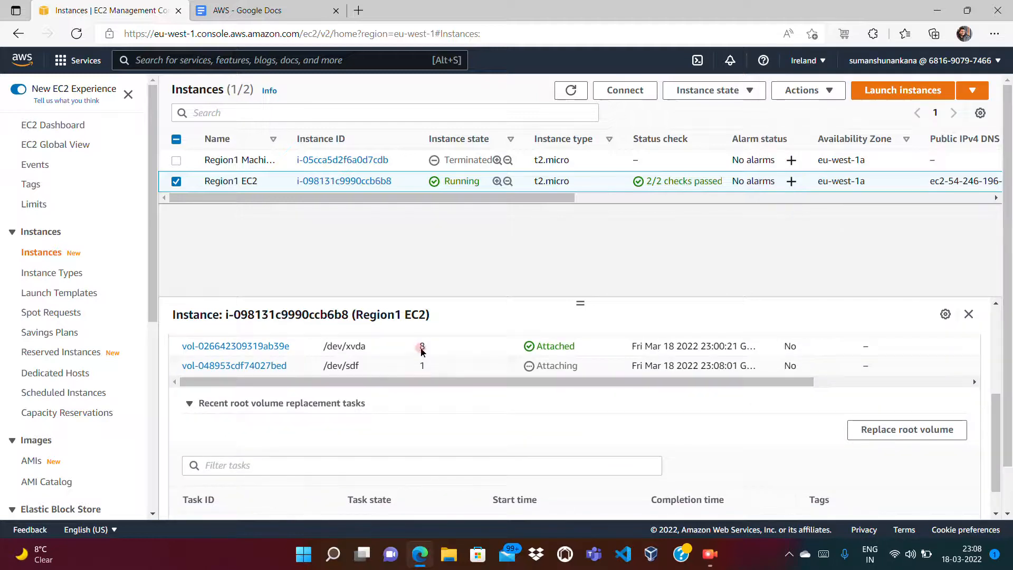
{"action": "left_click", "coordinate": [376, 402]}
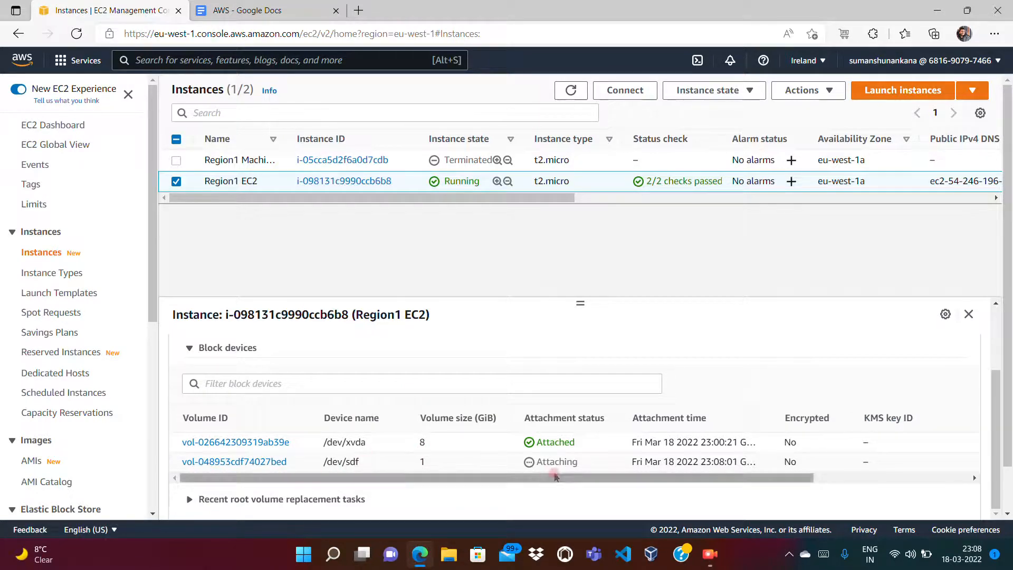
Step: Refresh the instances and confirm the 1 GiB /dev/sdf volume is Attached alongside /dev/xvda
{"action": "left_click", "coordinate": [582, 95]}
{"action": "left_click", "coordinate": [579, 94]}
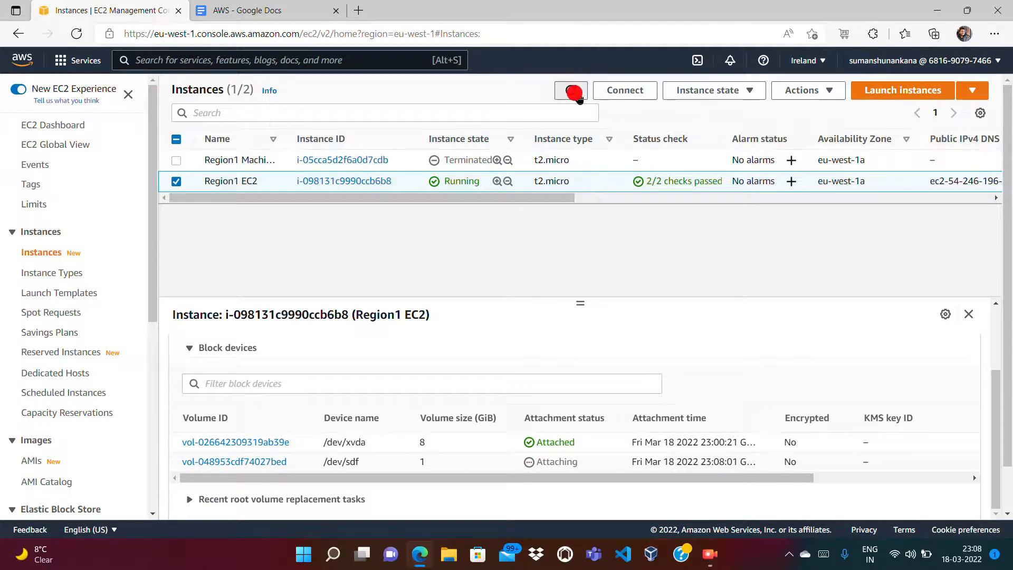
{"action": "left_click", "coordinate": [177, 182]}
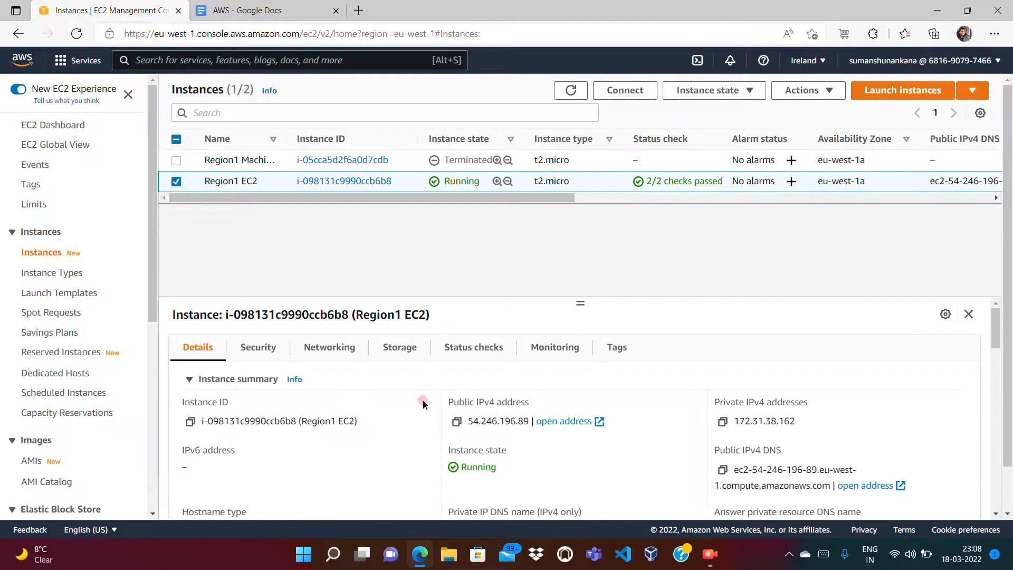
{"action": "left_click", "coordinate": [393, 350]}
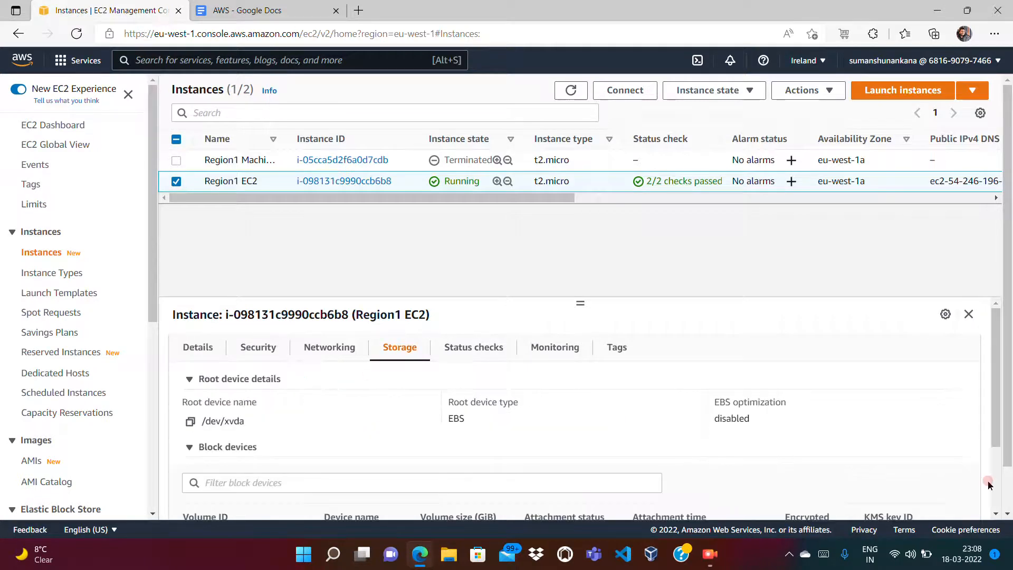
{"action": "scroll", "coordinate": [994, 486], "scroll_direction": "down", "scroll_amount": 3}
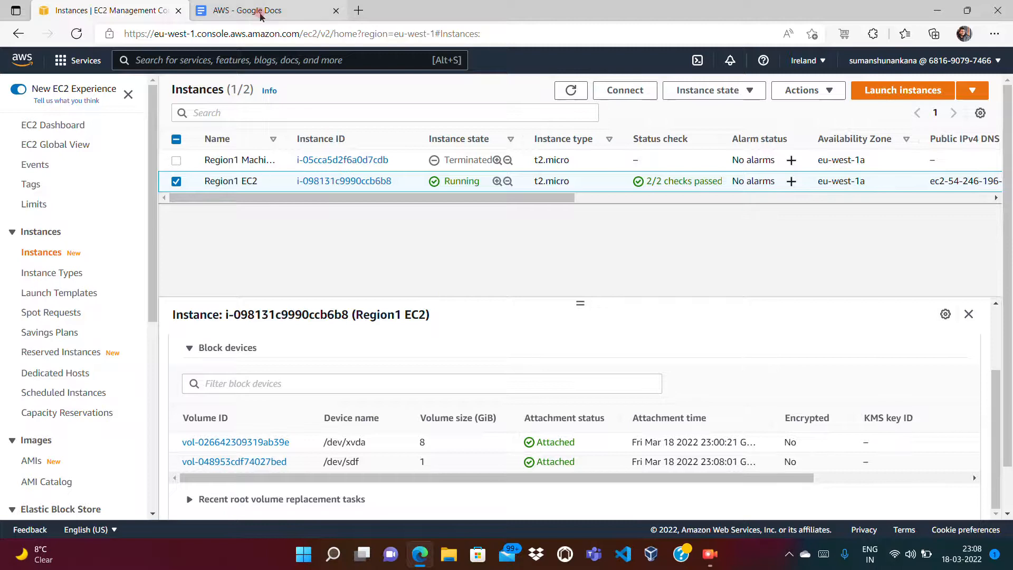
{"action": "left_click", "coordinate": [262, 14]}
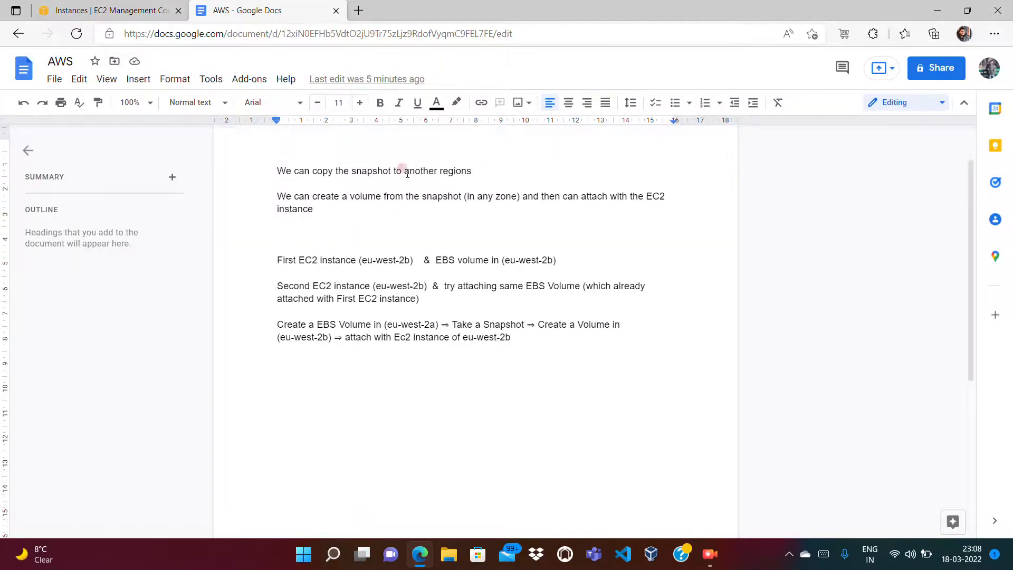
Step: Delete the snapshot-copying note line and the volume-from-snapshot note paragraph
{"action": "left_click", "coordinate": [475, 171]}
{"action": "key", "text": "shift+Home"}
{"action": "key", "text": "BackSpace"}
{"action": "left_click", "coordinate": [341, 200]}
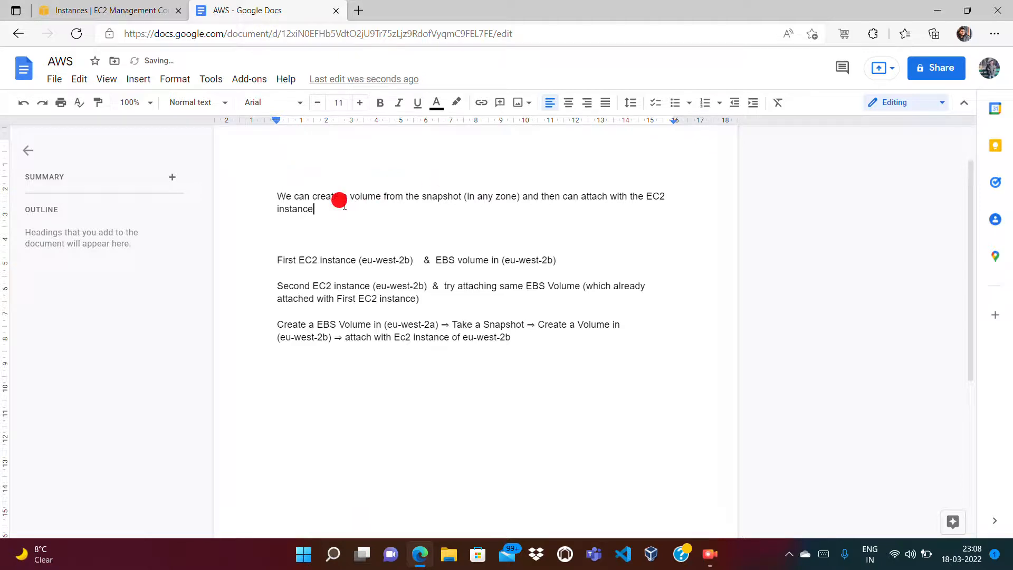
{"action": "left_click", "coordinate": [499, 199]}
{"action": "left_click", "coordinate": [423, 199]}
{"action": "triple_click", "coordinate": [428, 201]}
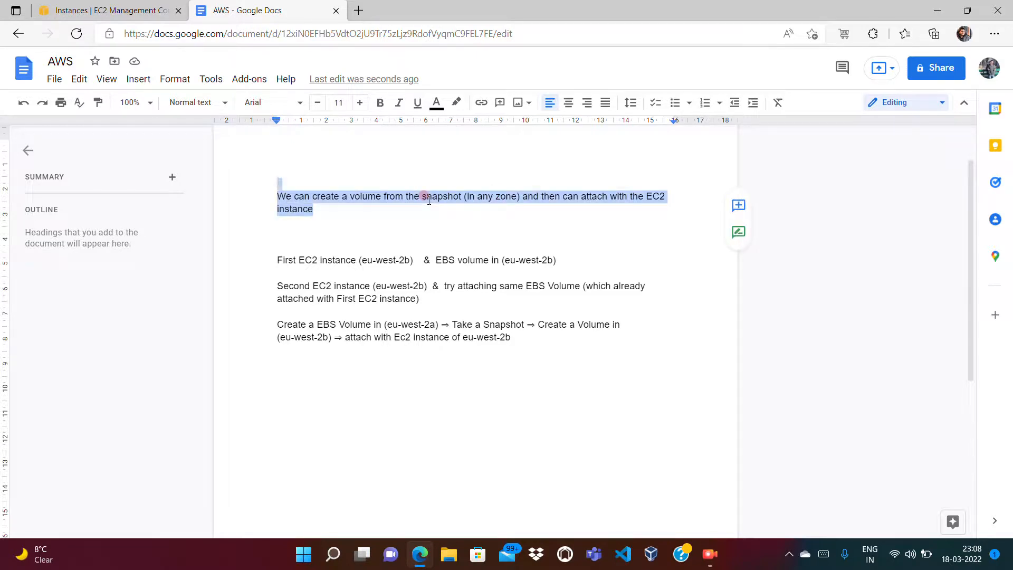
{"action": "key", "text": "BackSpace"}
Step: Delete all remaining note lines so the document page is empty
{"action": "left_click", "coordinate": [333, 229]}
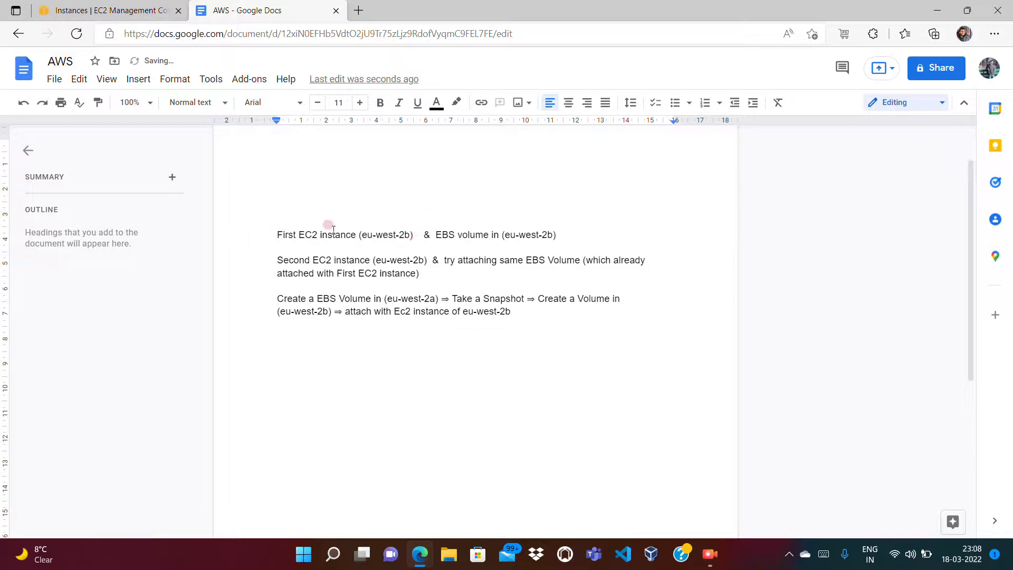
{"action": "left_click_drag", "start_coordinate": [276, 231], "coordinate": [521, 321]}
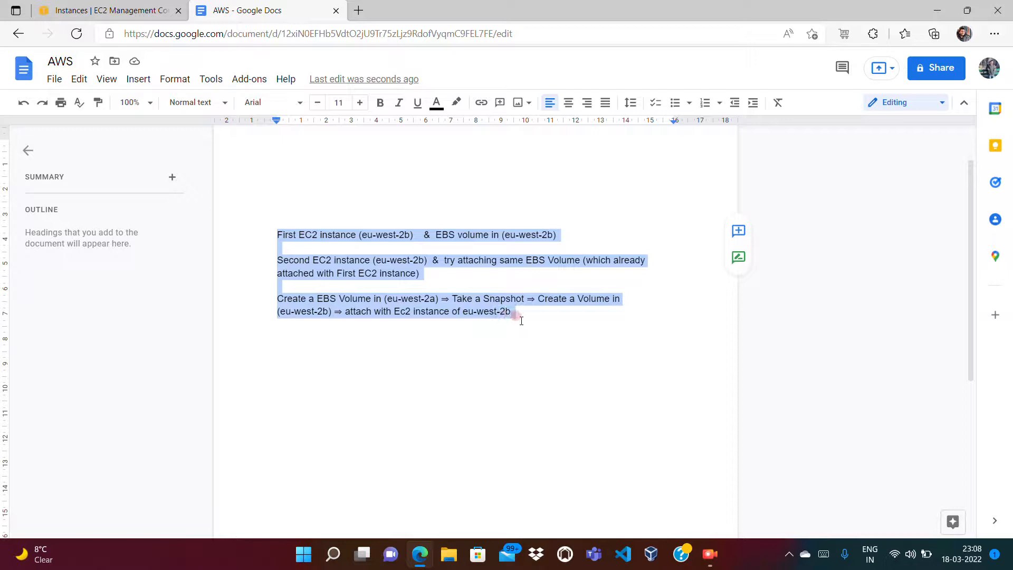
{"action": "key", "text": "BackSpace"}
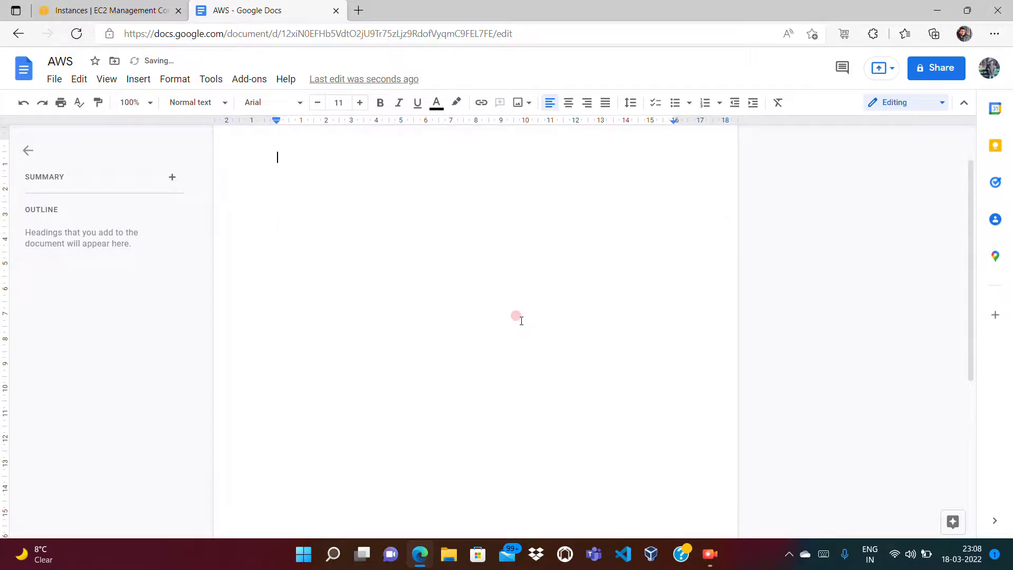
{"action": "left_click", "coordinate": [153, 10]}
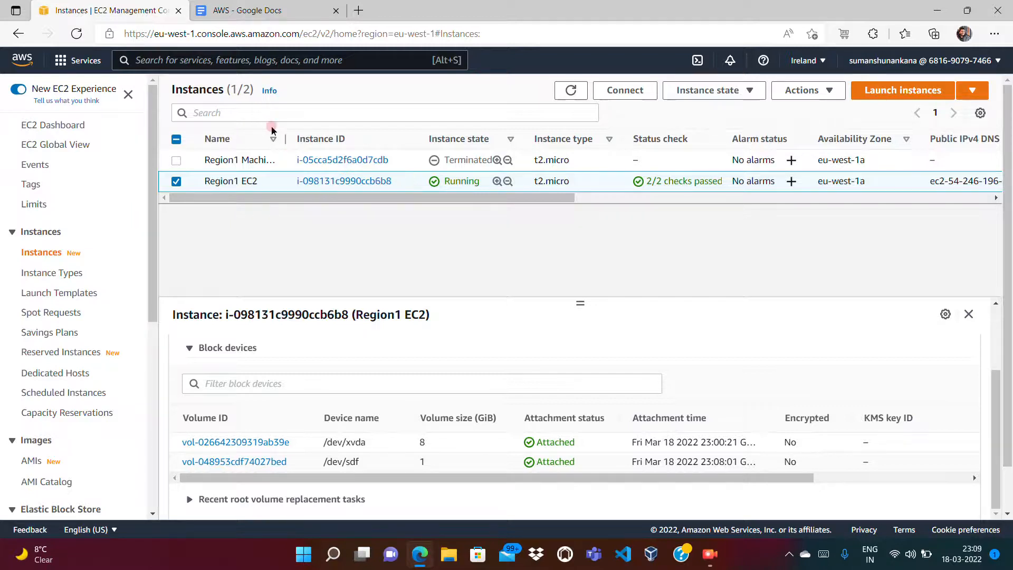
Step: Terminate the Region1 EC2 instance via Instance state
{"action": "left_click", "coordinate": [179, 199]}
{"action": "left_click", "coordinate": [710, 91]}
{"action": "left_click", "coordinate": [728, 90]}
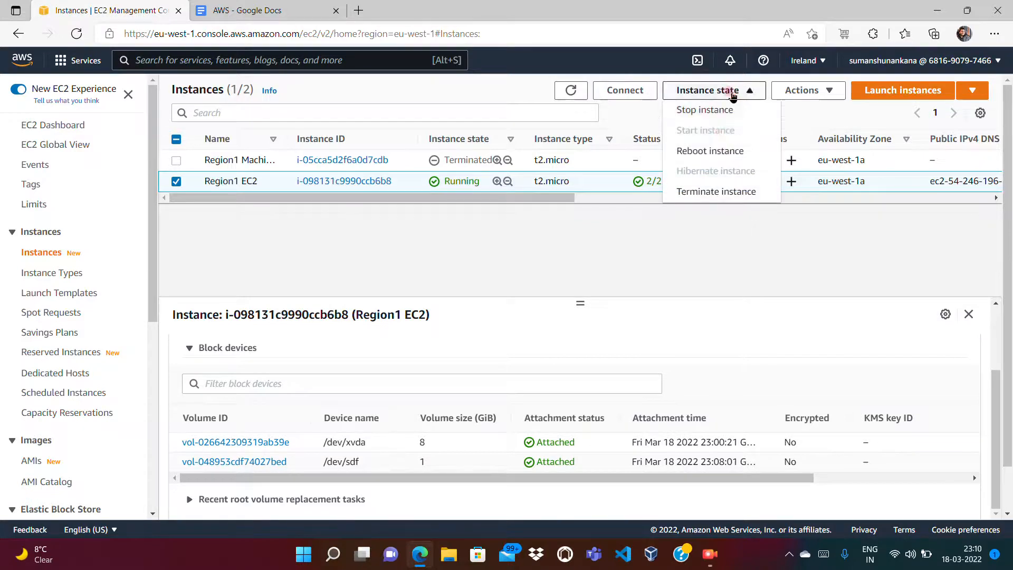
{"action": "left_click", "coordinate": [689, 192]}
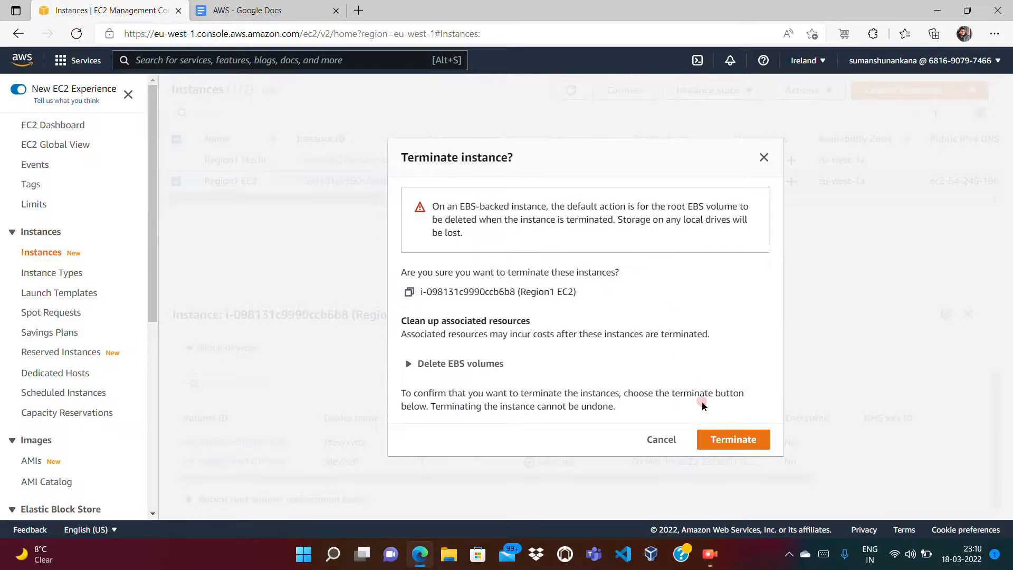
{"action": "left_click", "coordinate": [721, 439]}
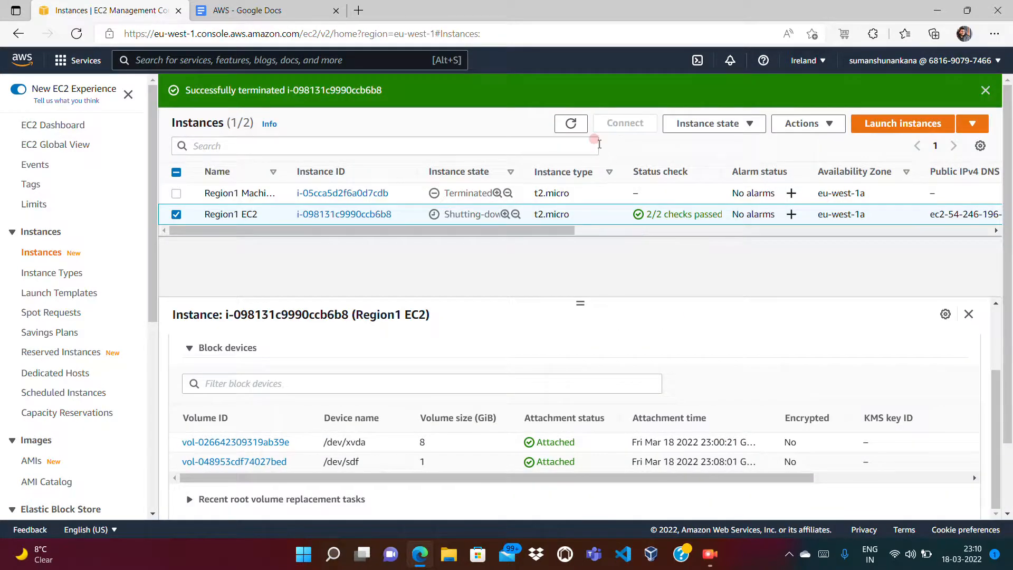
Step: Refresh the instance list until Region1 EC2 shows it is shutting down
{"action": "left_click", "coordinate": [572, 123]}
{"action": "left_click", "coordinate": [572, 125]}
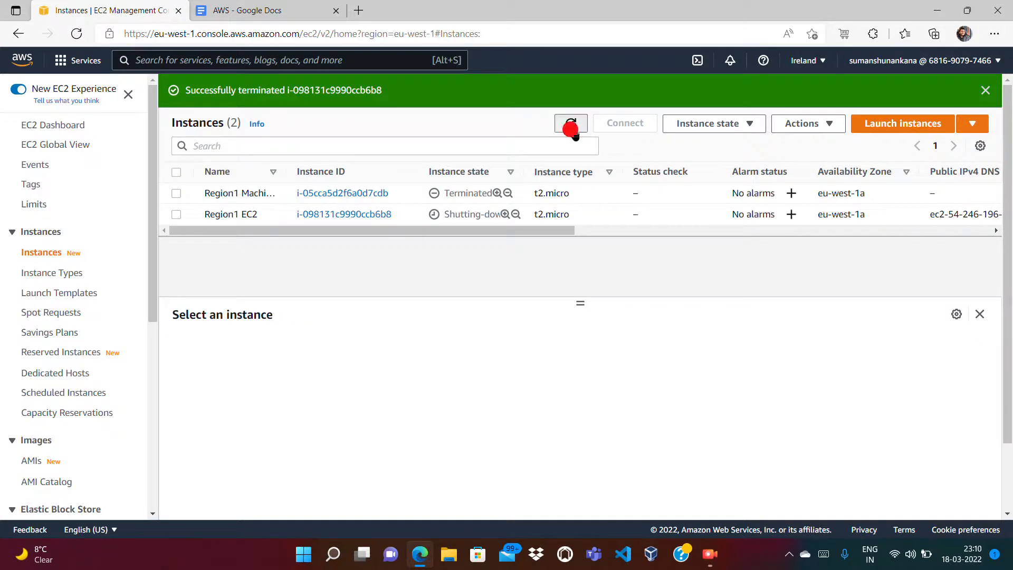
{"action": "left_click", "coordinate": [573, 129]}
{"action": "left_click", "coordinate": [573, 130]}
{"action": "double_click", "coordinate": [573, 129]}
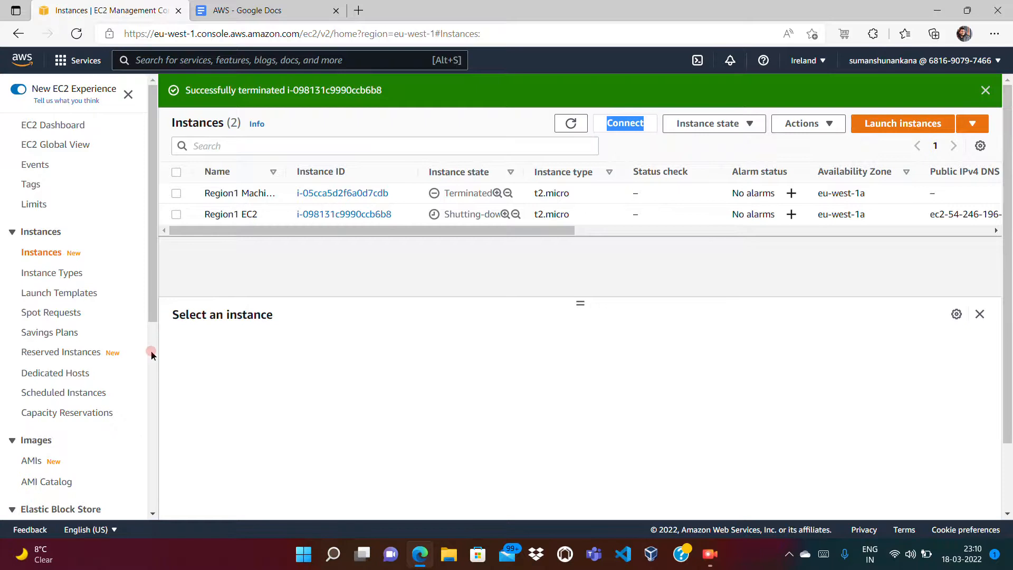
{"action": "left_click", "coordinate": [150, 349]}
{"action": "left_click", "coordinate": [40, 179]}
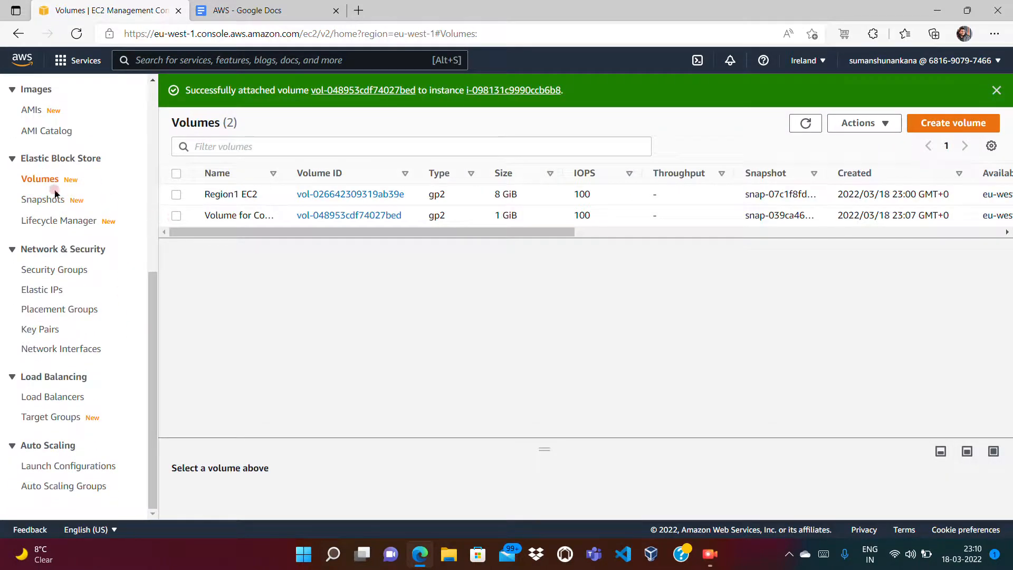
Step: Delete the copied 1 GiB snapshot from Ireland's Snapshots list
{"action": "left_click", "coordinate": [36, 199]}
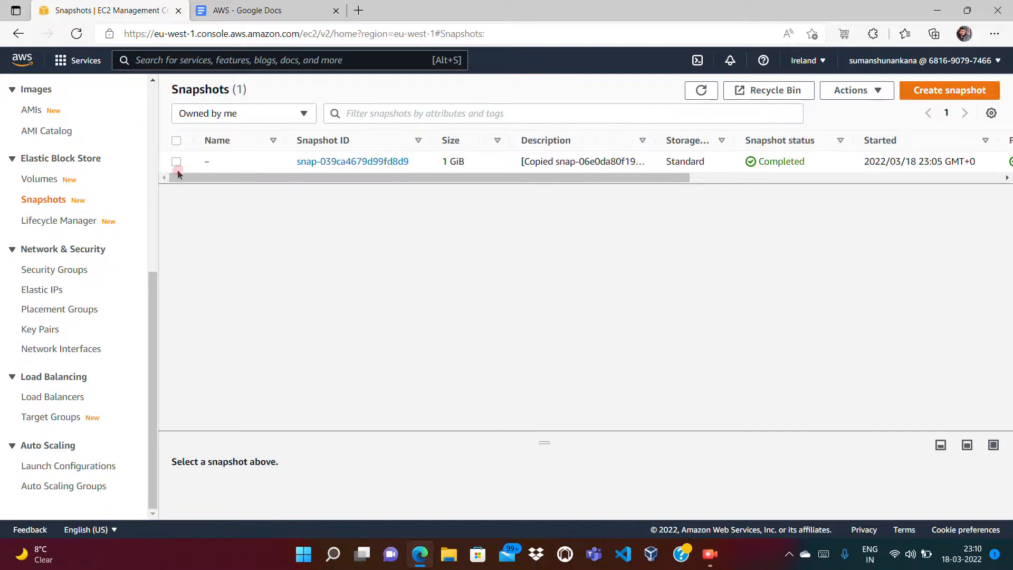
{"action": "left_click", "coordinate": [176, 165]}
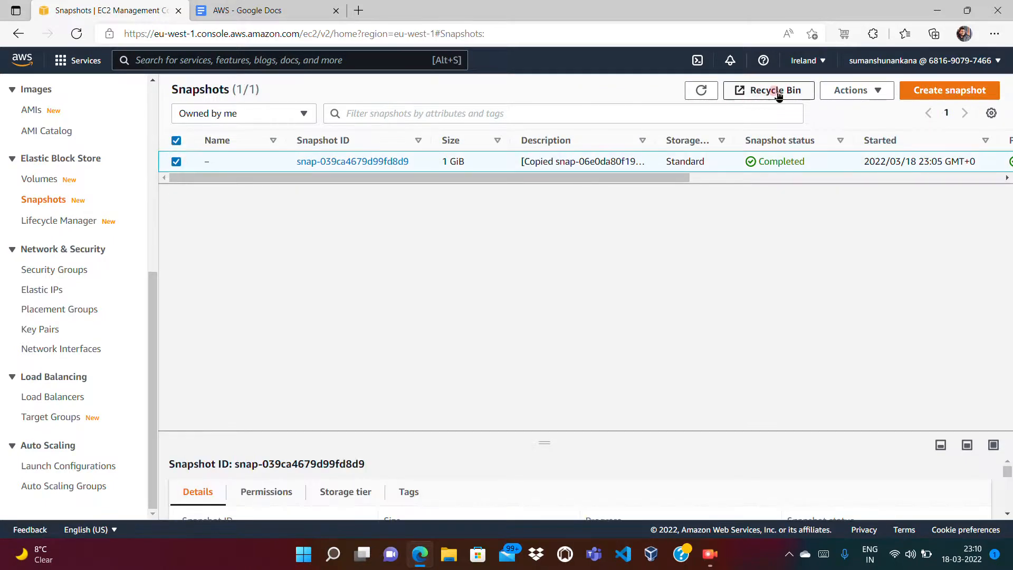
{"action": "left_click", "coordinate": [843, 91]}
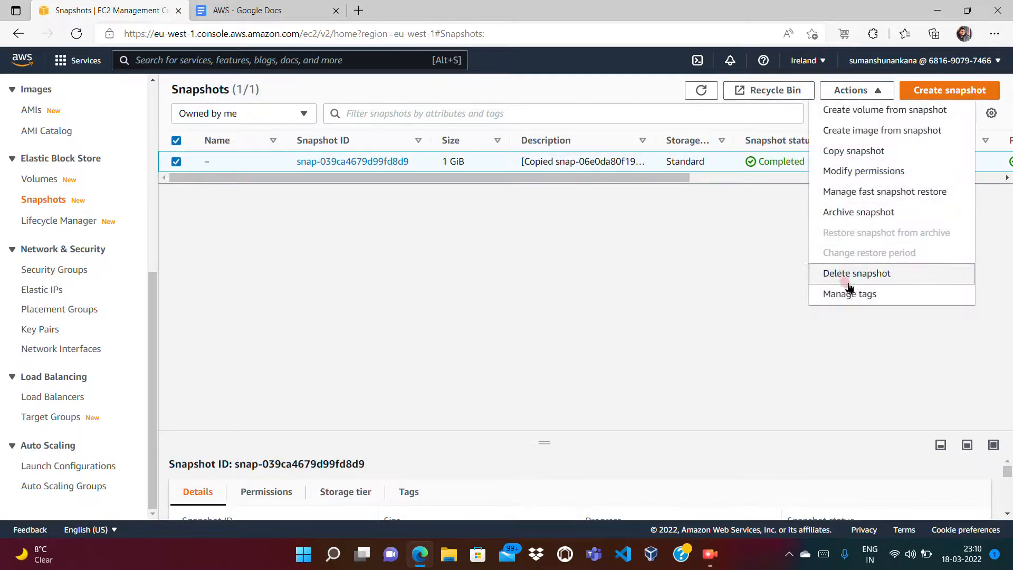
{"action": "left_click", "coordinate": [848, 273]}
{"action": "left_click", "coordinate": [736, 333]}
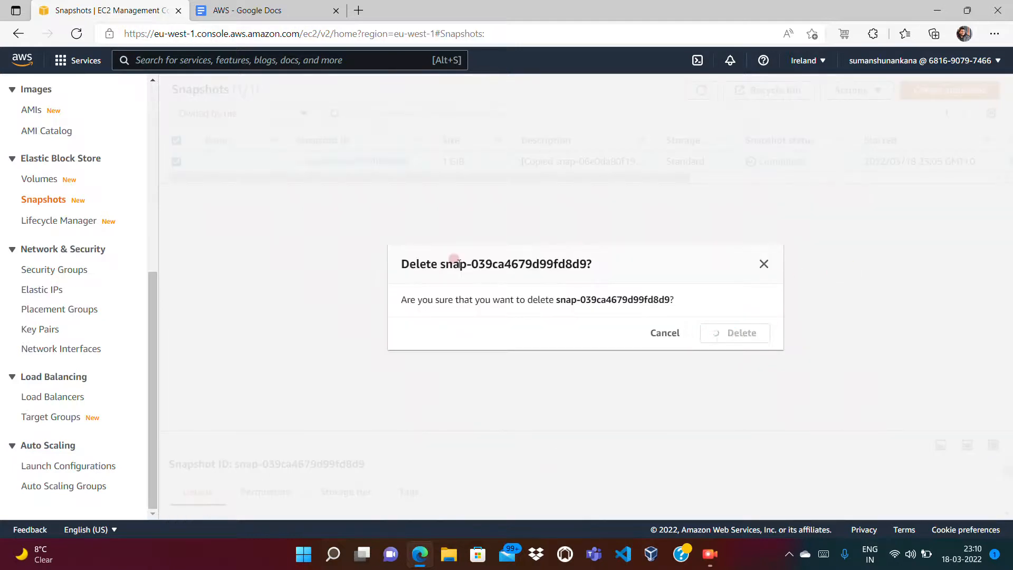
{"action": "left_click", "coordinate": [41, 179]}
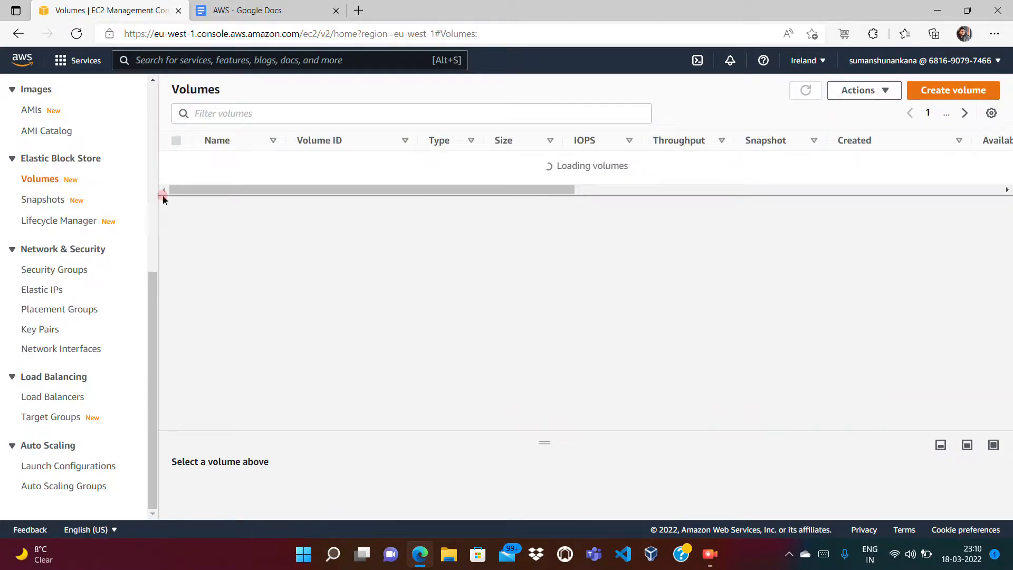
Step: Select the Volume for Copy Snapshot and refresh the volumes until it is Available
{"action": "left_click", "coordinate": [176, 183]}
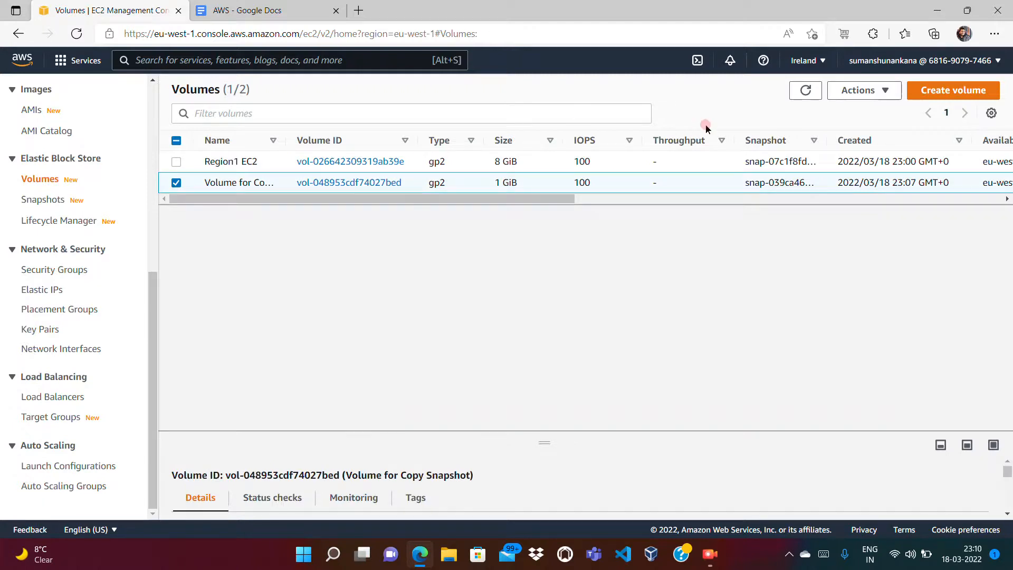
{"action": "left_click", "coordinate": [857, 91]}
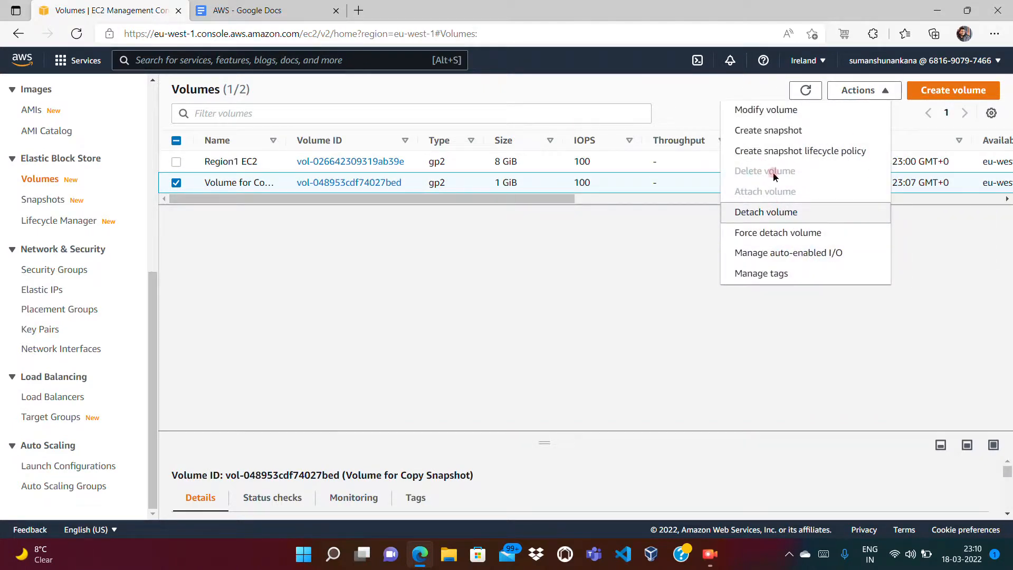
{"action": "left_click", "coordinate": [641, 245]}
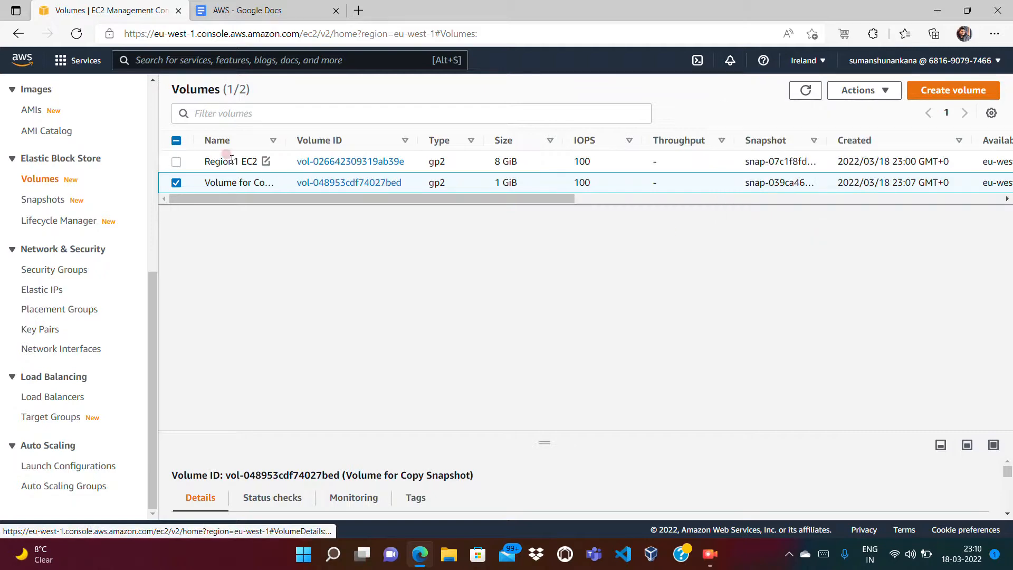
{"action": "left_click", "coordinate": [631, 204]}
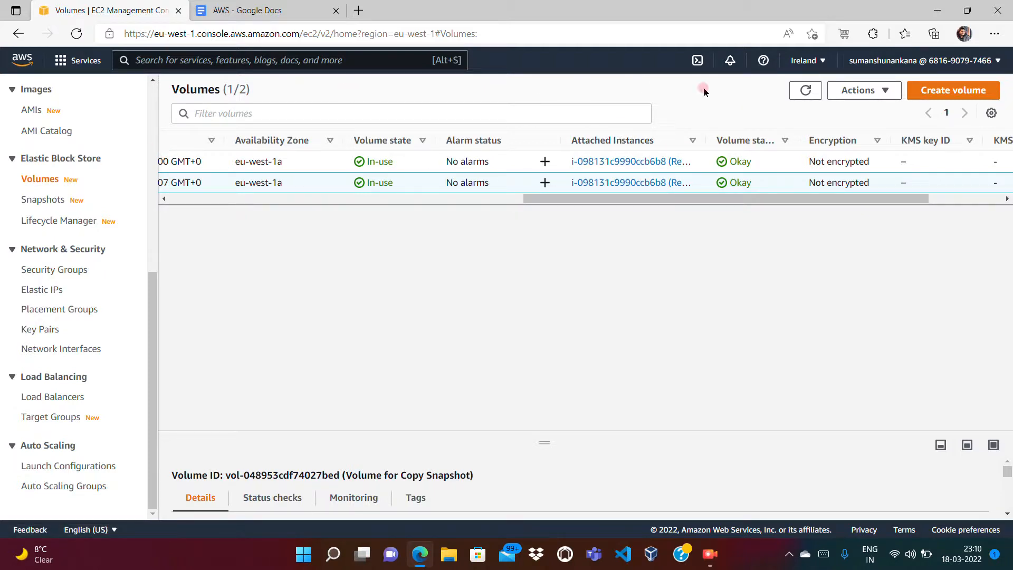
{"action": "left_click", "coordinate": [804, 92]}
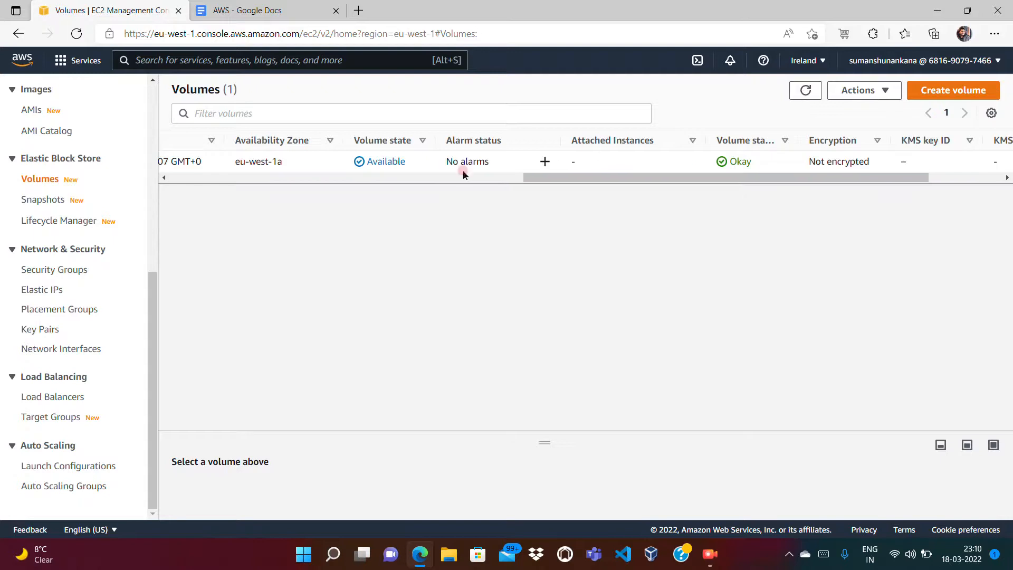
{"action": "left_click", "coordinate": [351, 176]}
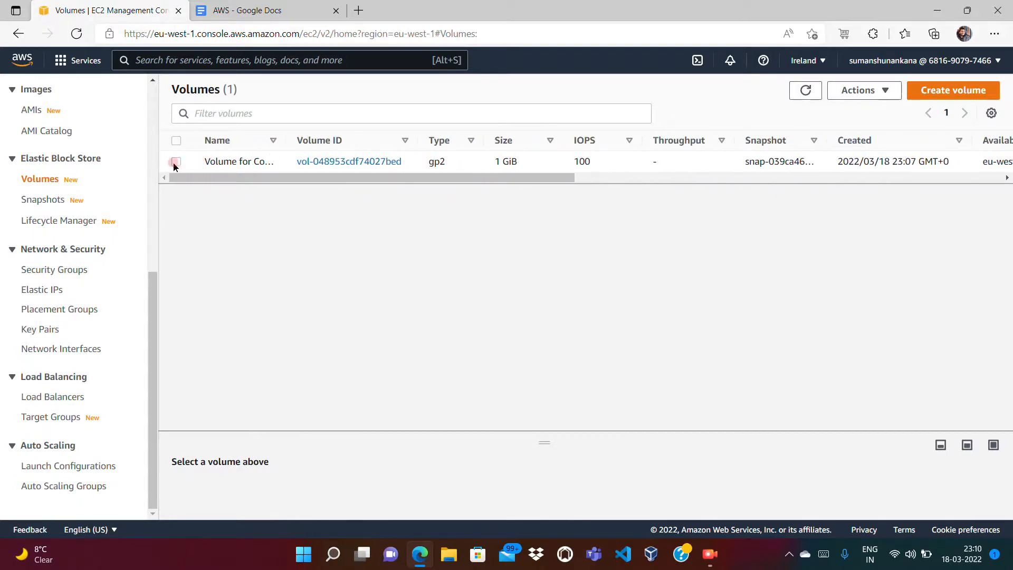
Step: Delete the 1 GiB Volume for Copy Snapshot, leaving Ireland with no volumes
{"action": "left_click", "coordinate": [176, 162]}
{"action": "left_click", "coordinate": [860, 91]}
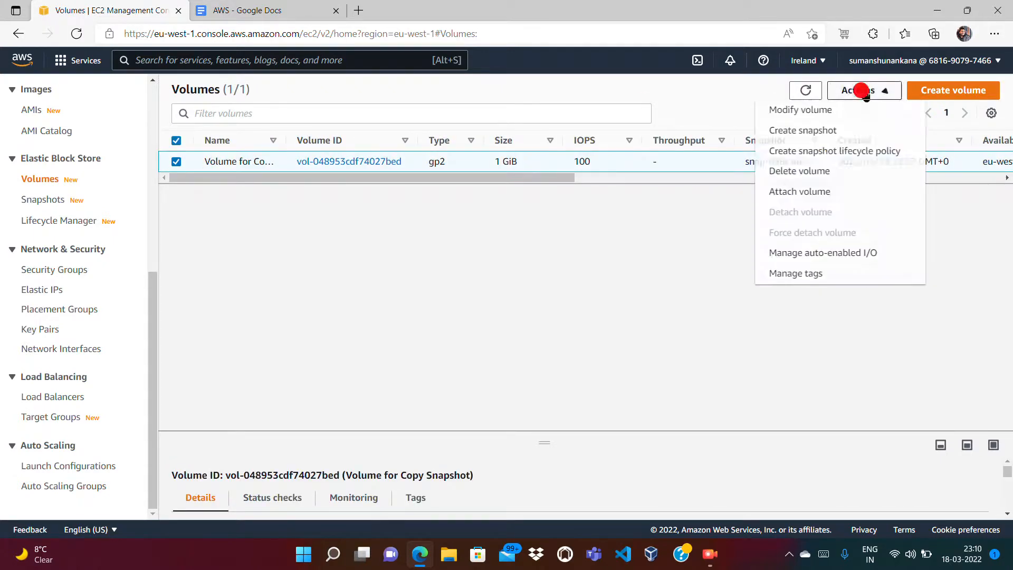
{"action": "left_click", "coordinate": [774, 170]}
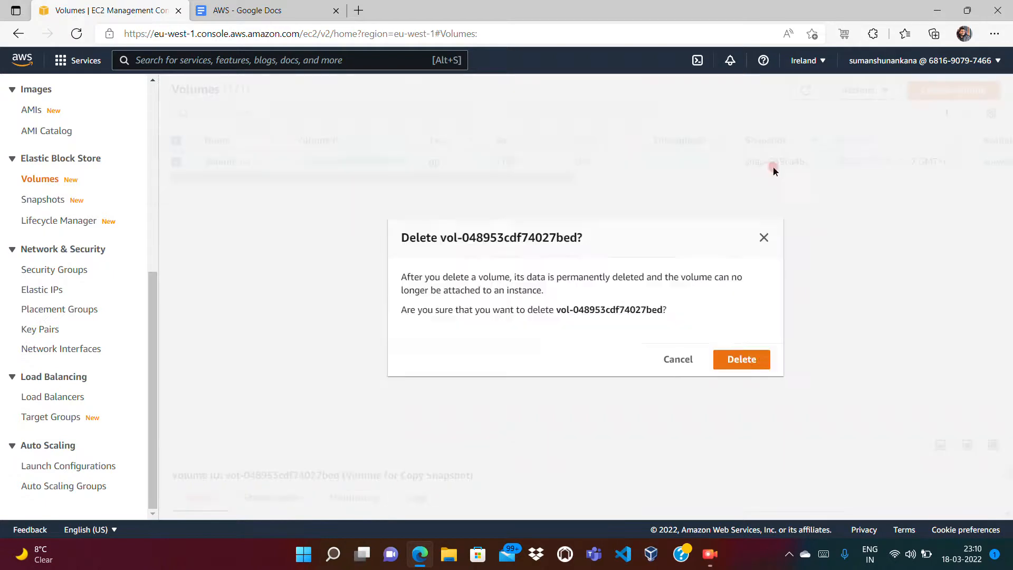
{"action": "left_click", "coordinate": [736, 359]}
{"action": "left_click", "coordinate": [805, 123]}
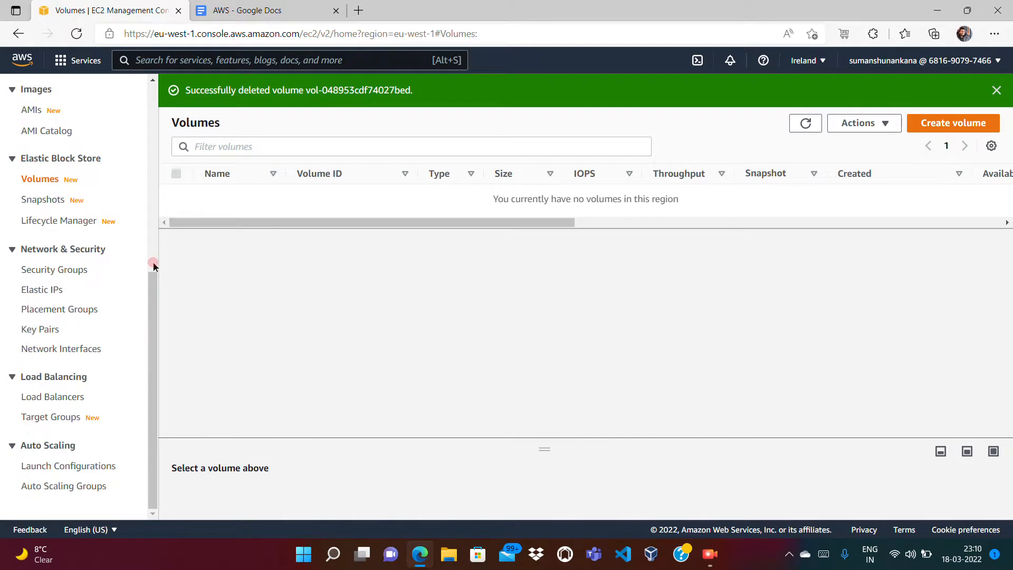
Step: Check snapshots and volumes are empty, then select the default and launch-wizard-1 security groups
{"action": "left_click", "coordinate": [42, 200]}
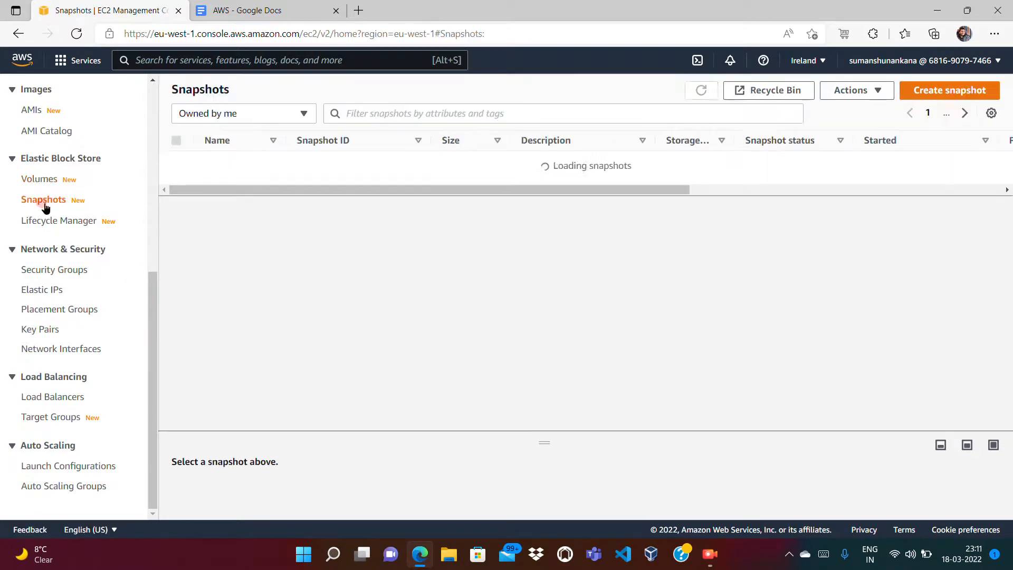
{"action": "left_click", "coordinate": [37, 180]}
{"action": "left_click", "coordinate": [70, 269]}
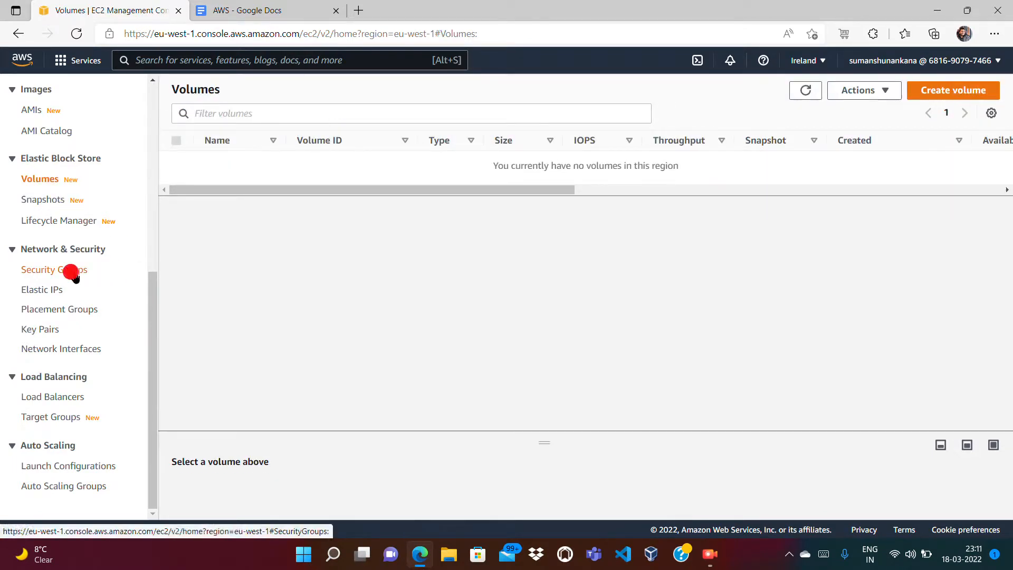
{"action": "left_click", "coordinate": [189, 181]}
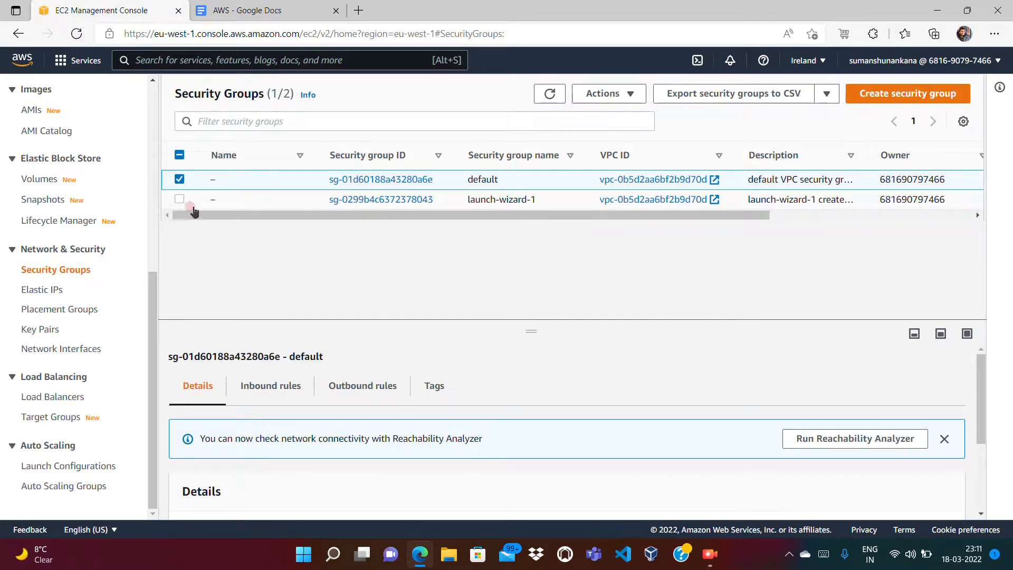
{"action": "left_click", "coordinate": [180, 197]}
Step: Delete only Ireland's launch-wizard-1 security group, keeping default
{"action": "left_click", "coordinate": [180, 179]}
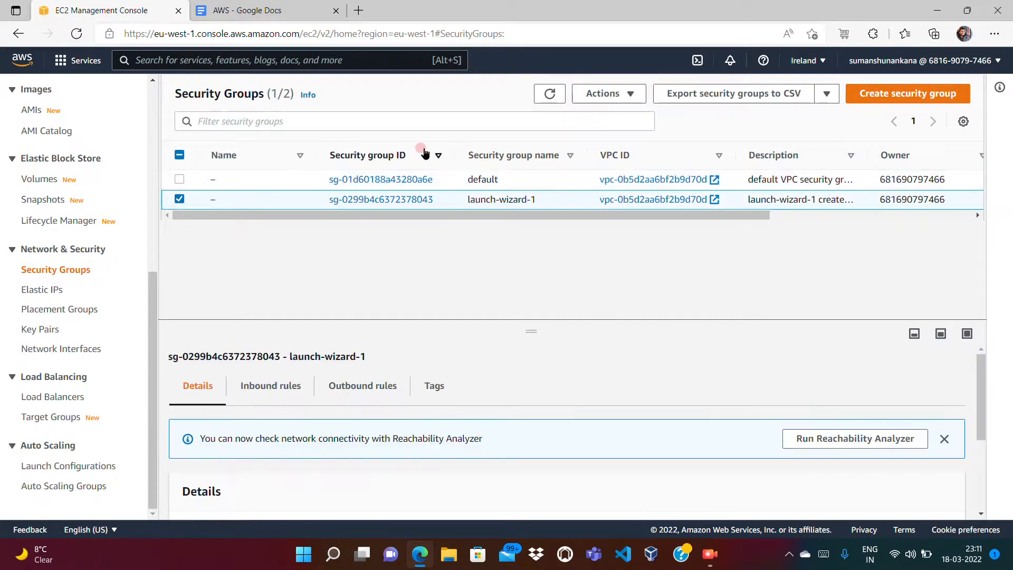
{"action": "left_click", "coordinate": [609, 105]}
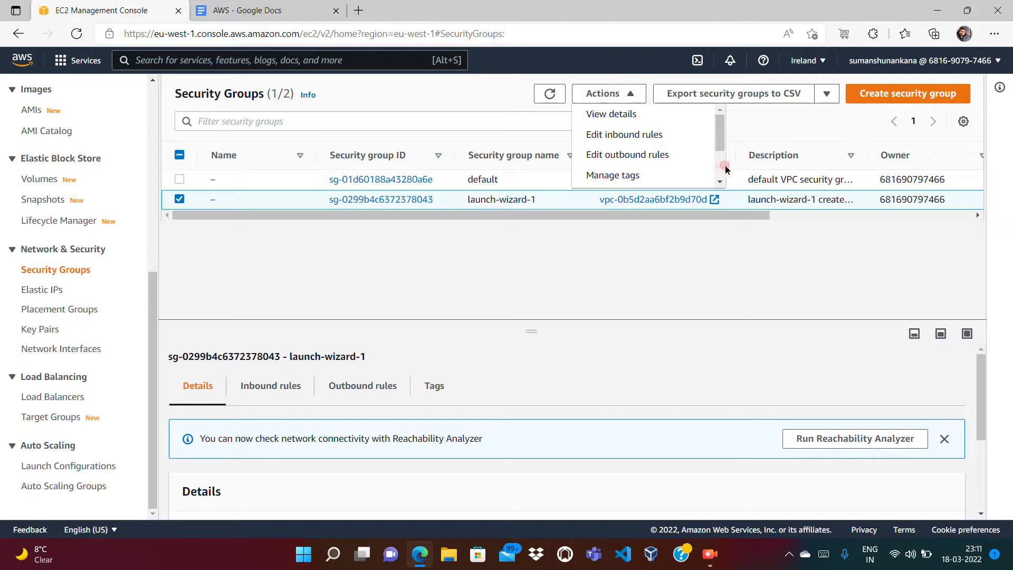
{"action": "scroll", "coordinate": [720, 170], "scroll_direction": "down", "scroll_amount": 2}
{"action": "left_click", "coordinate": [667, 181]}
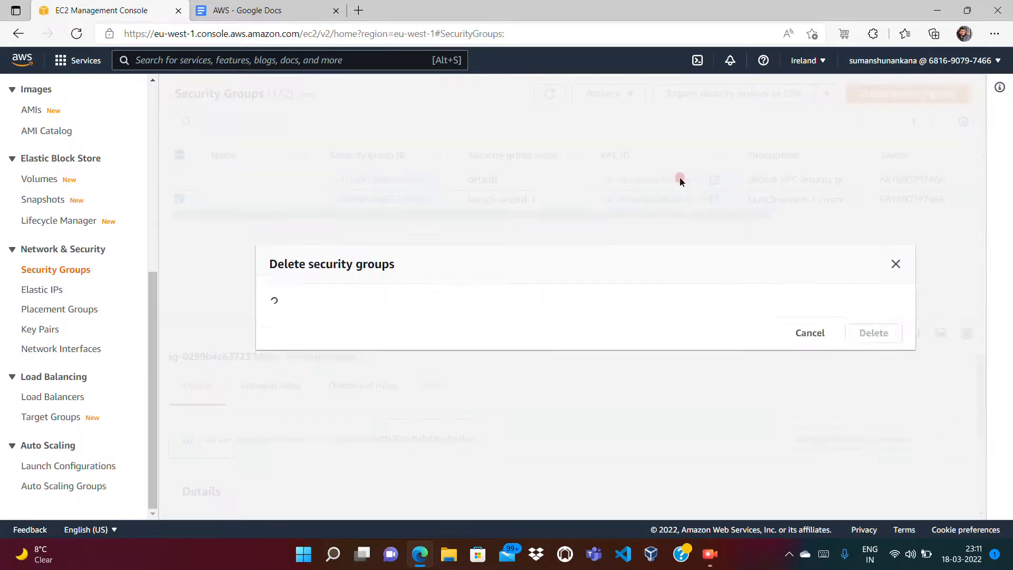
{"action": "left_click", "coordinate": [858, 344]}
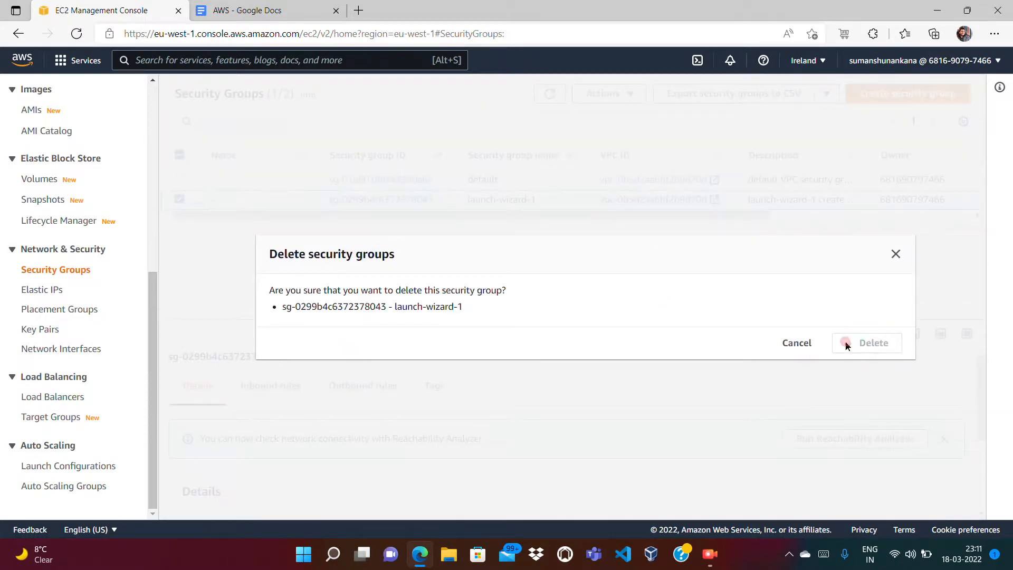
{"action": "left_click", "coordinate": [148, 231]}
{"action": "left_click", "coordinate": [36, 252]}
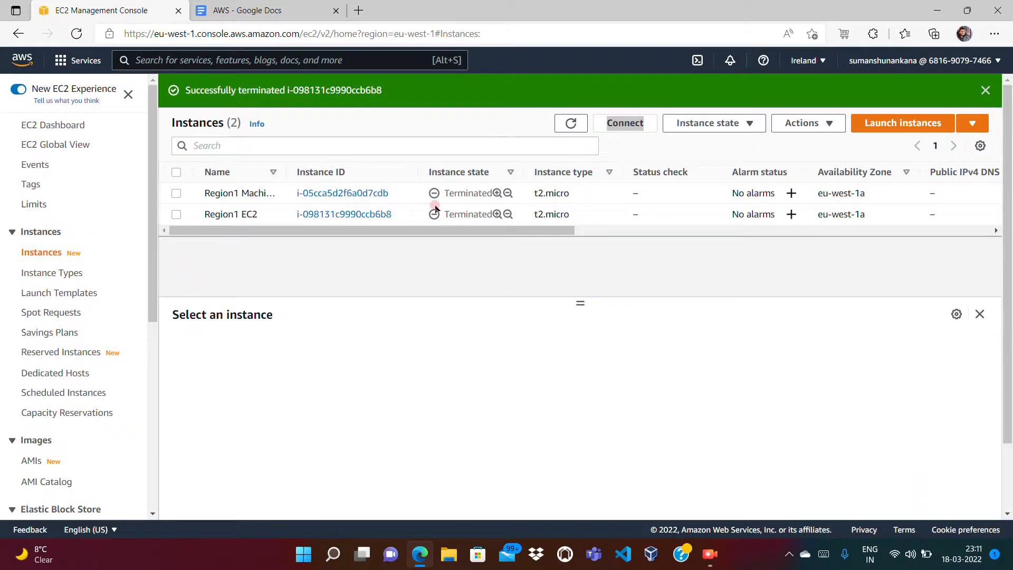
Step: Switch the console to the Europe (London) region
{"action": "left_click", "coordinate": [817, 62]}
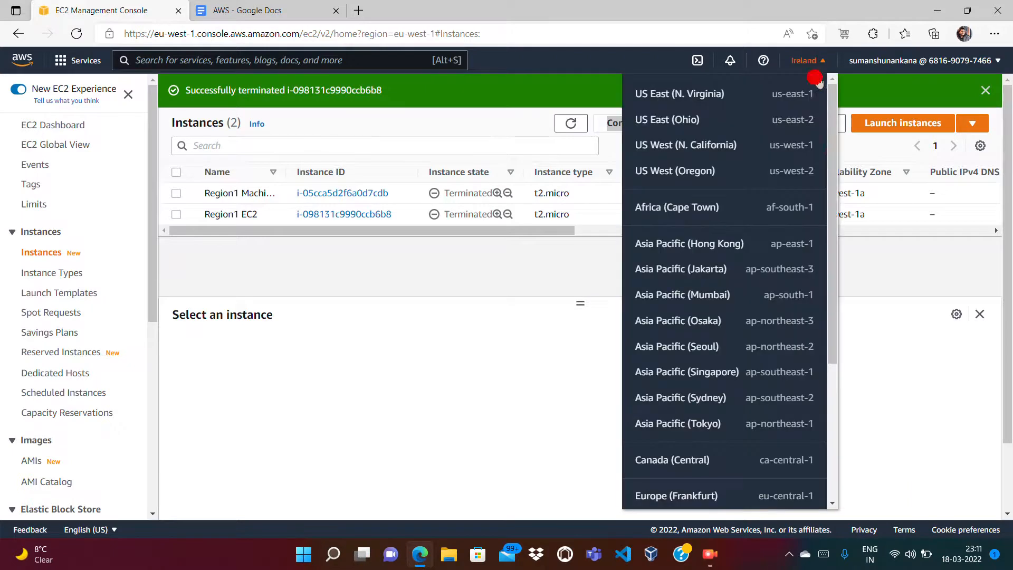
{"action": "scroll", "coordinate": [829, 391], "scroll_direction": "down", "scroll_amount": 4}
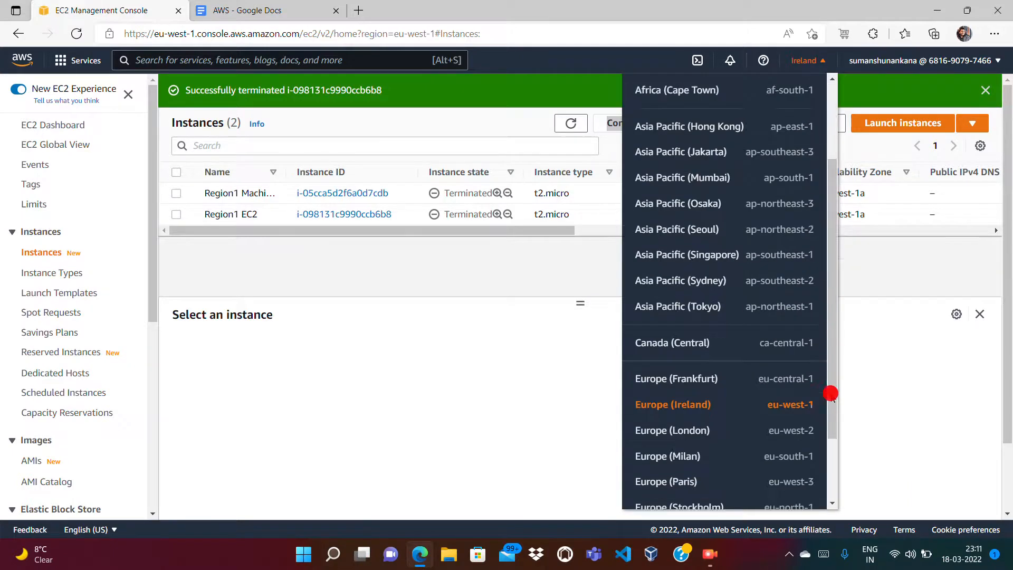
{"action": "left_click", "coordinate": [702, 342]}
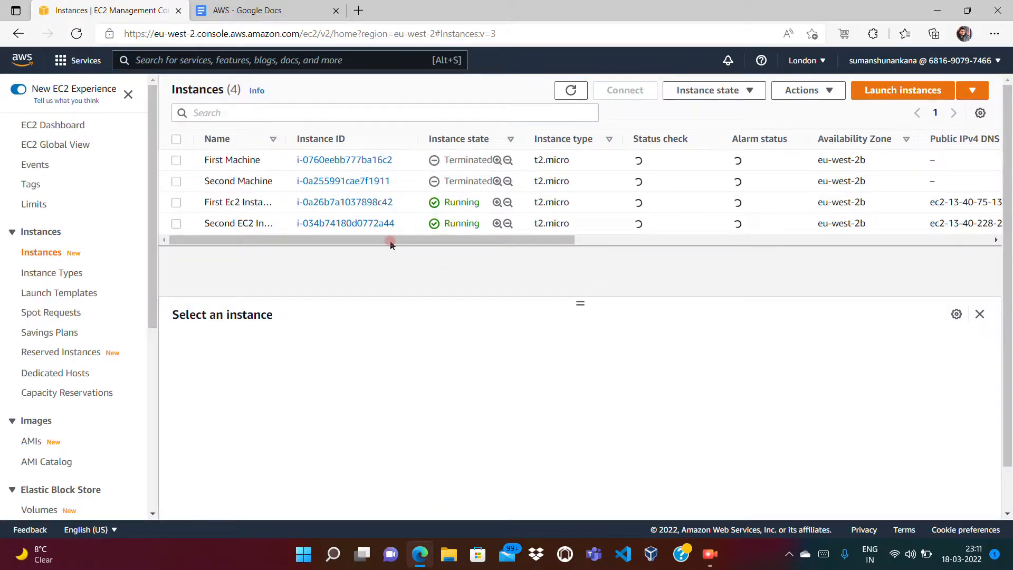
Step: Terminate First Ec2 Instance and Second EC2 Instance together, then refresh the list
{"action": "left_click", "coordinate": [176, 202]}
{"action": "left_click", "coordinate": [176, 223]}
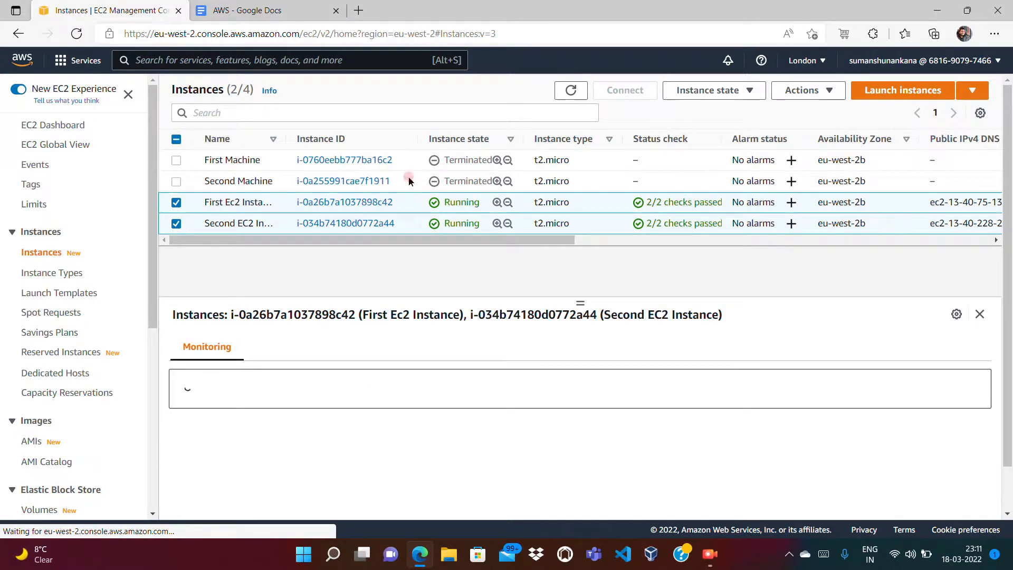
{"action": "left_click", "coordinate": [723, 90]}
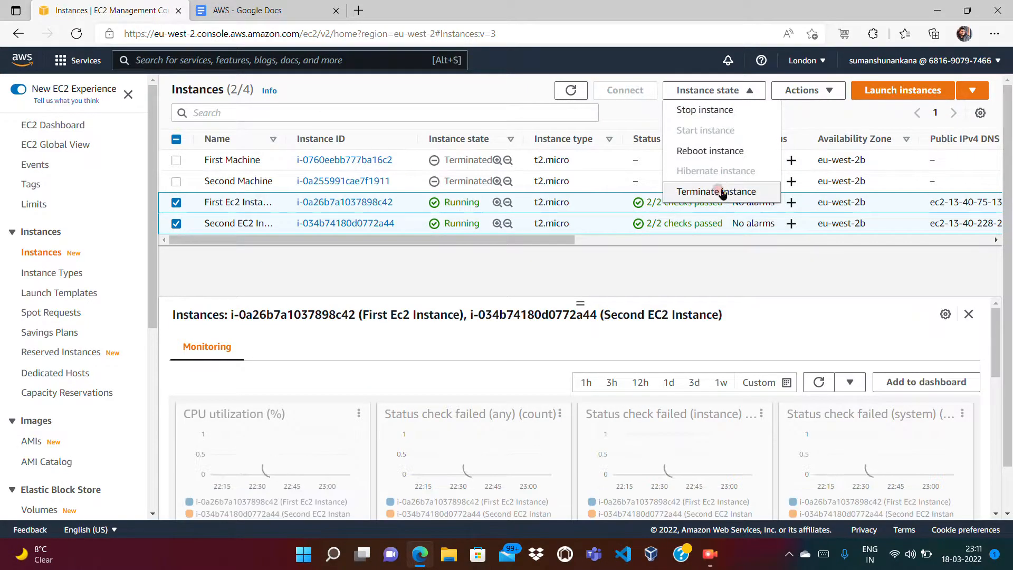
{"action": "left_click", "coordinate": [720, 190]}
{"action": "left_click", "coordinate": [712, 412]}
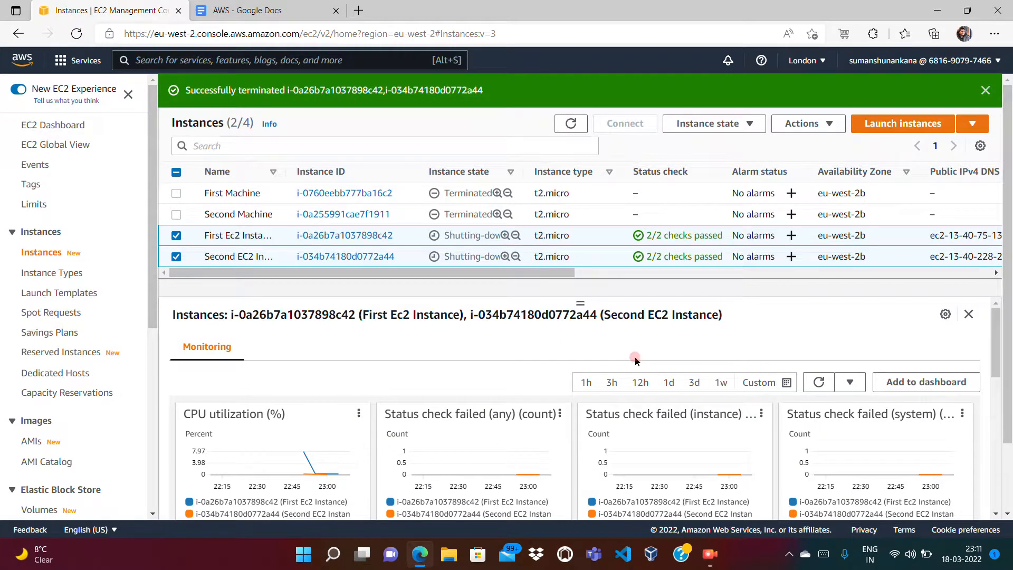
{"action": "left_click", "coordinate": [567, 125]}
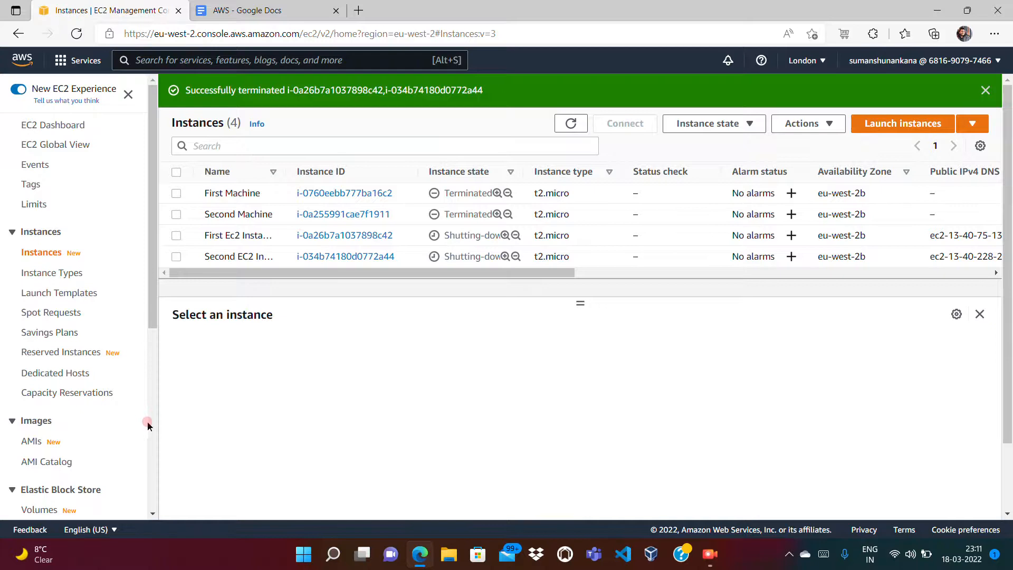
{"action": "scroll", "coordinate": [150, 425], "scroll_direction": "down", "scroll_amount": 6}
Step: Delete London's 'Snapshot of Extra Volume' 1 GiB snapshot
{"action": "left_click", "coordinate": [46, 200]}
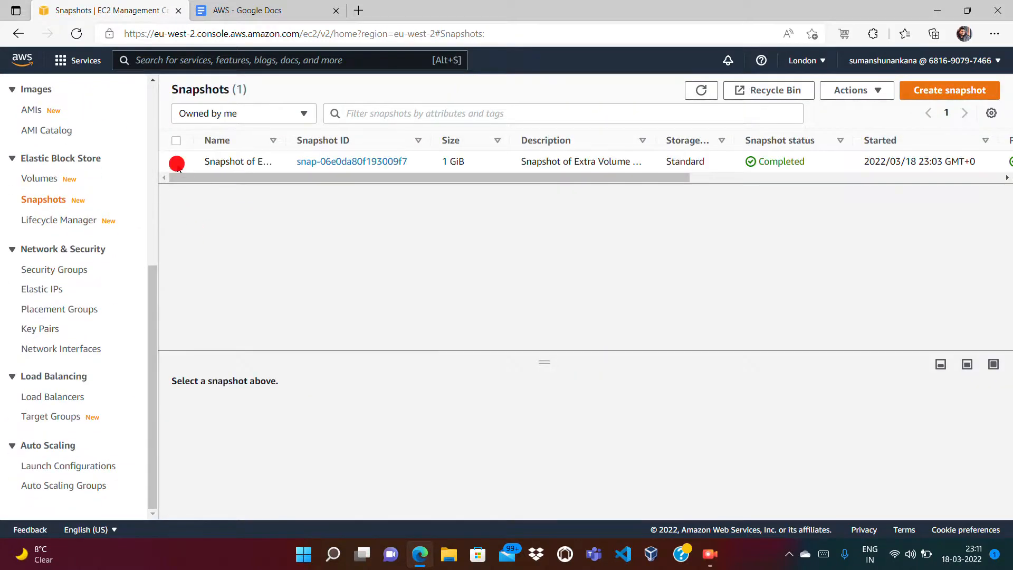
{"action": "left_click", "coordinate": [176, 162]}
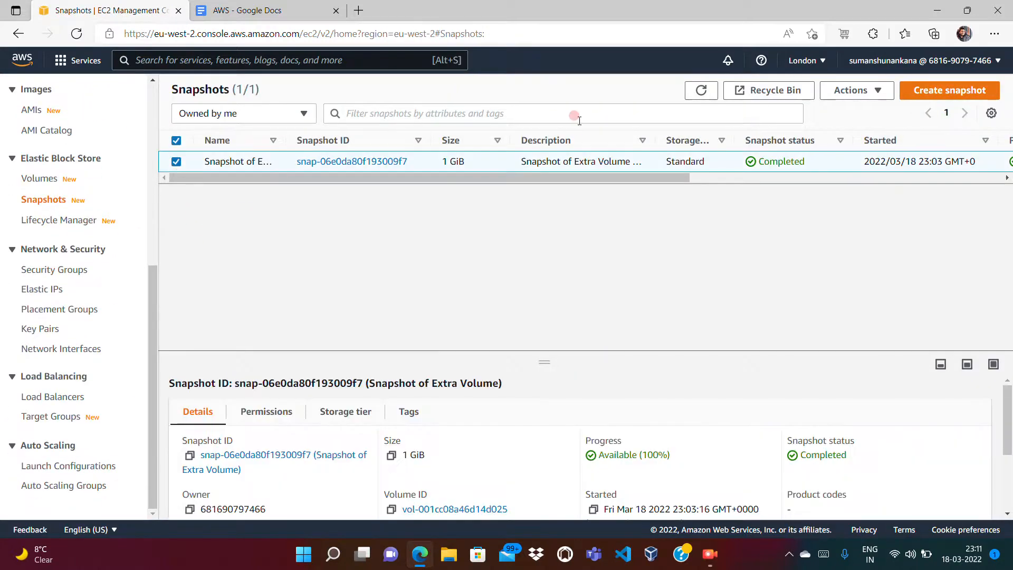
{"action": "left_click", "coordinate": [851, 91]}
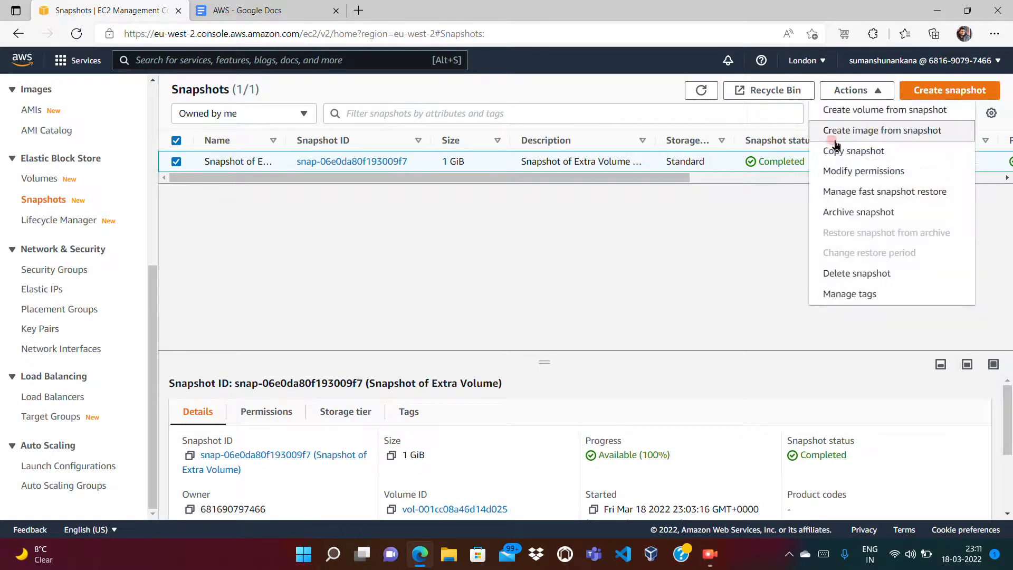
{"action": "left_click", "coordinate": [833, 274]}
{"action": "left_click", "coordinate": [744, 333]}
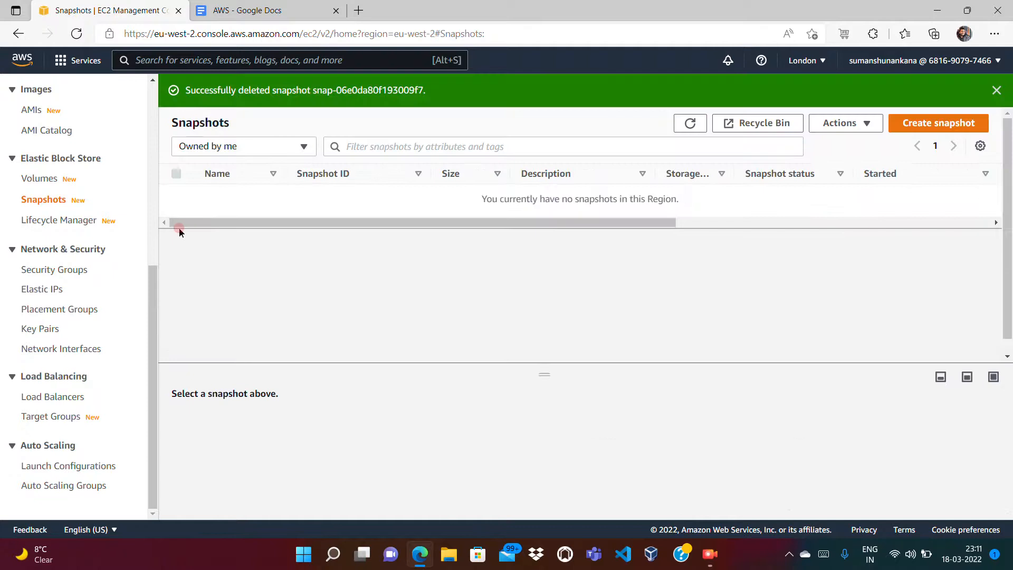
Step: Delete the Extra Volume and refresh until no volumes remain in London
{"action": "left_click", "coordinate": [37, 178]}
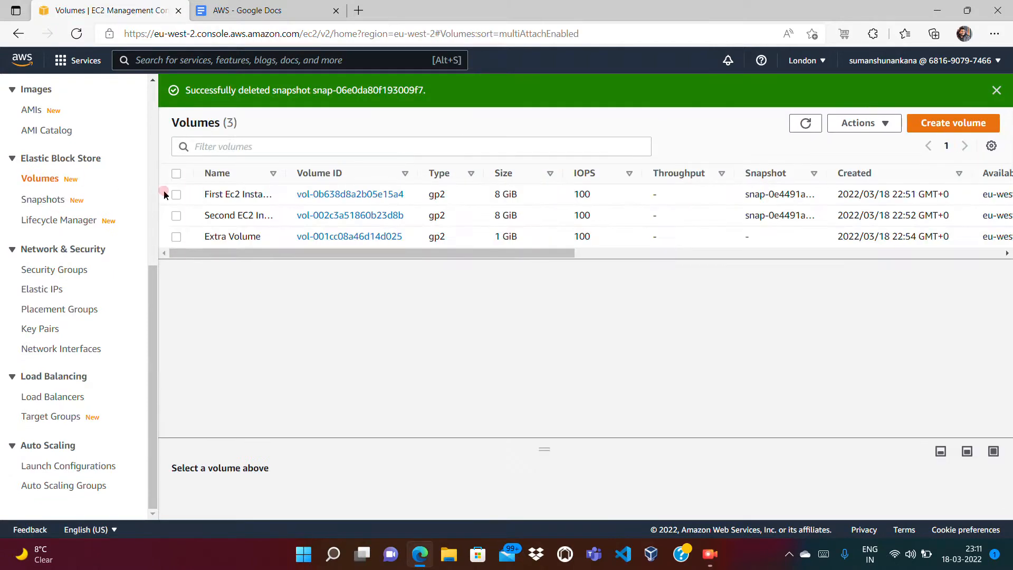
{"action": "left_click", "coordinate": [178, 238]}
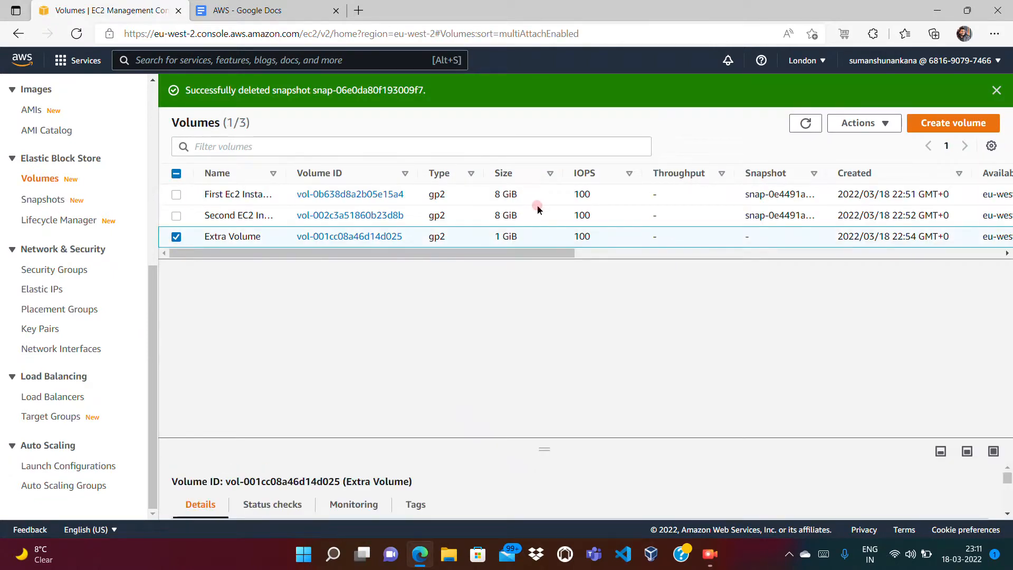
{"action": "left_click", "coordinate": [847, 126]}
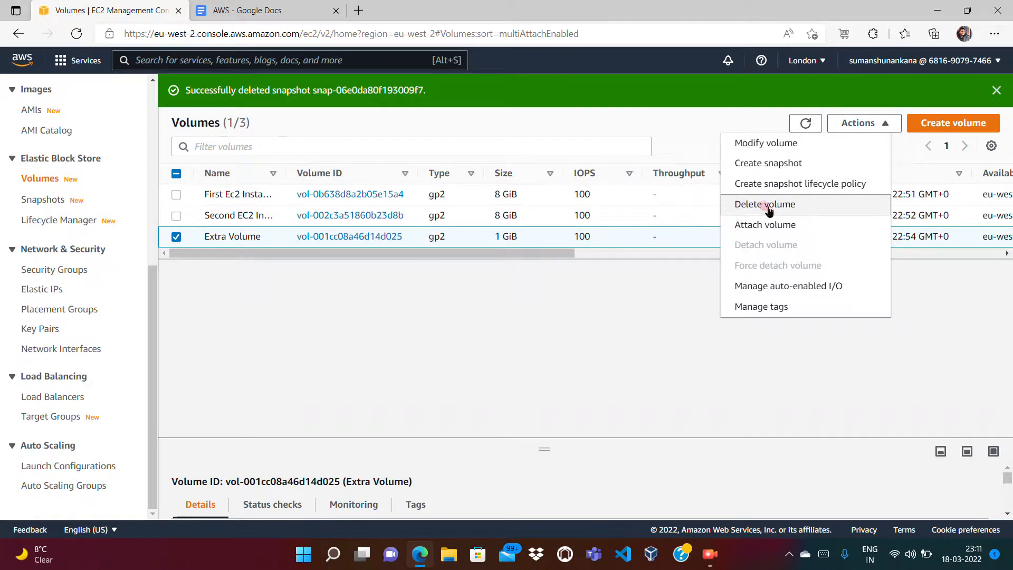
{"action": "left_click", "coordinate": [768, 209]}
{"action": "left_click", "coordinate": [744, 359]}
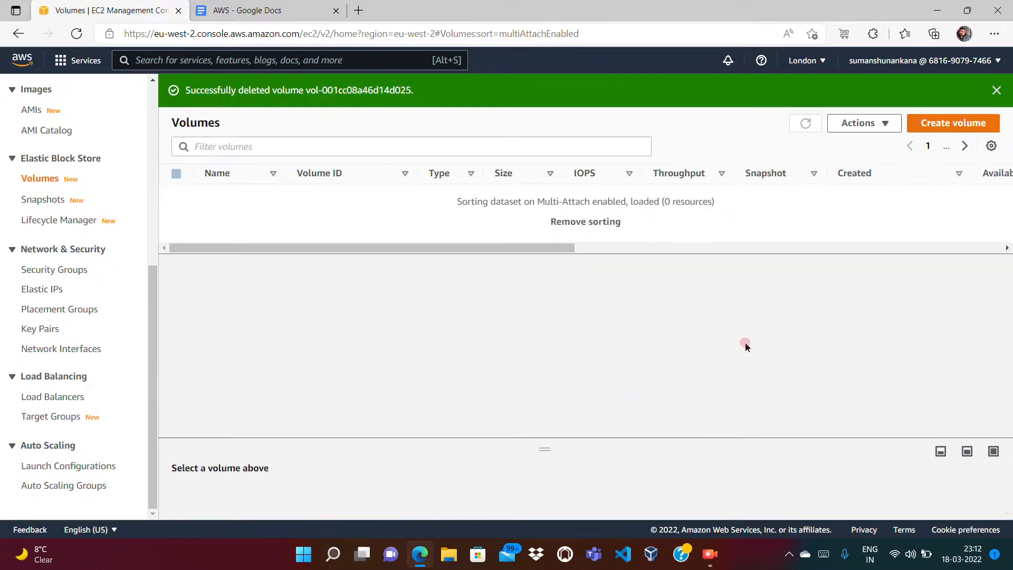
{"action": "left_click", "coordinate": [803, 122]}
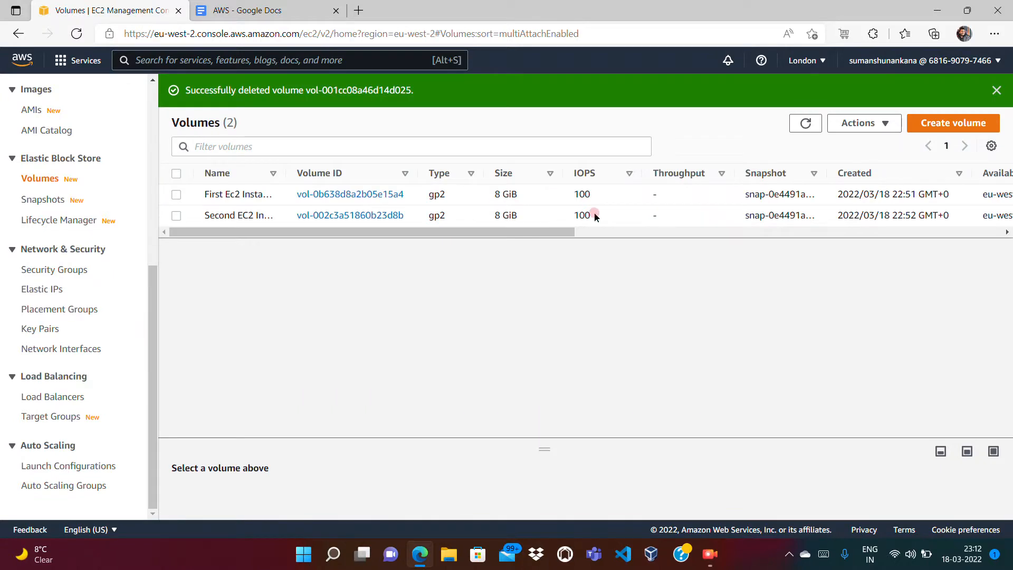
{"action": "left_click", "coordinate": [669, 233]}
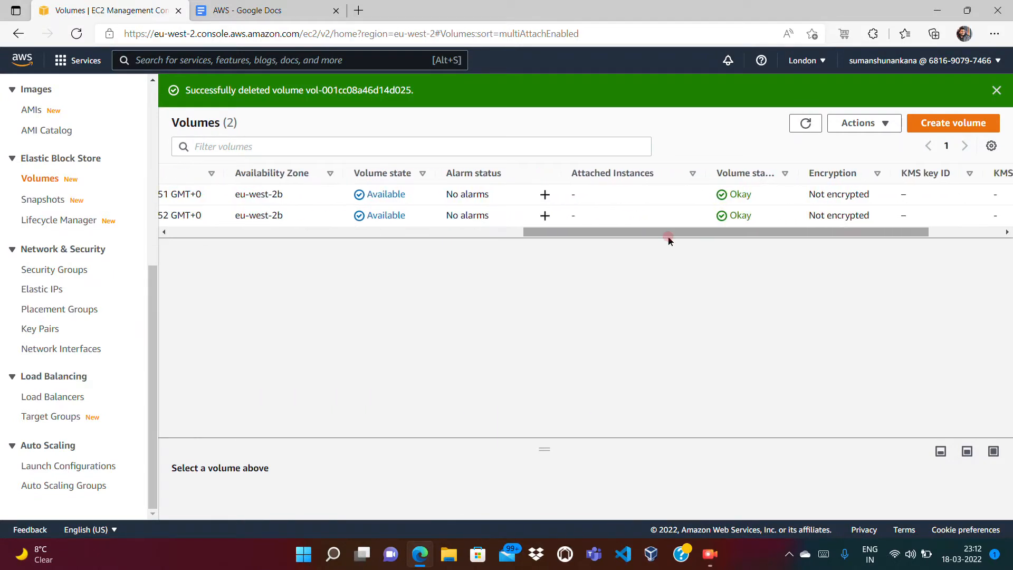
{"action": "left_click", "coordinate": [800, 129]}
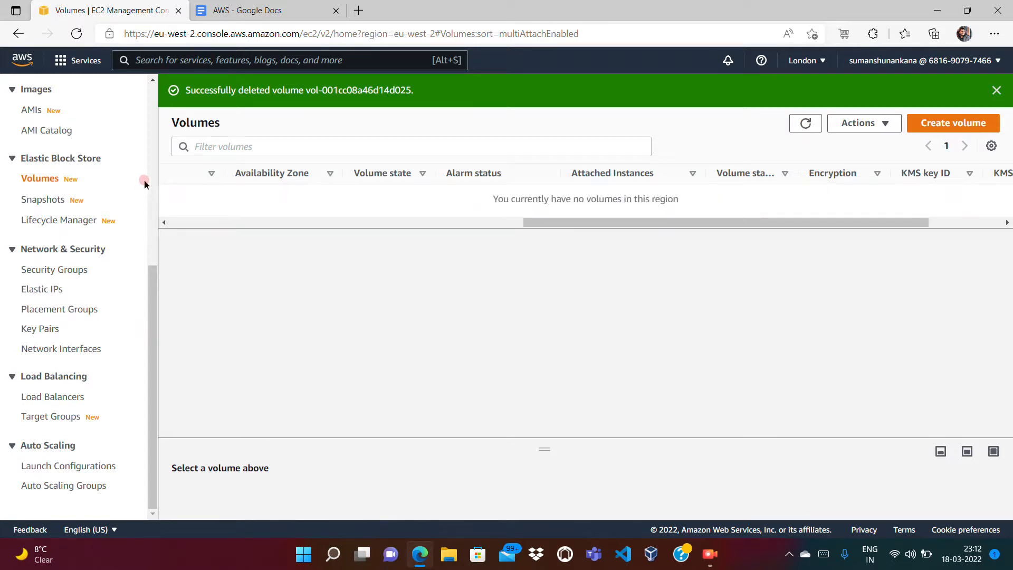
{"action": "scroll", "coordinate": [157, 177], "scroll_direction": "up", "scroll_amount": 5}
Step: Refresh London's instance list to check the terminated instances
{"action": "left_click", "coordinate": [38, 256]}
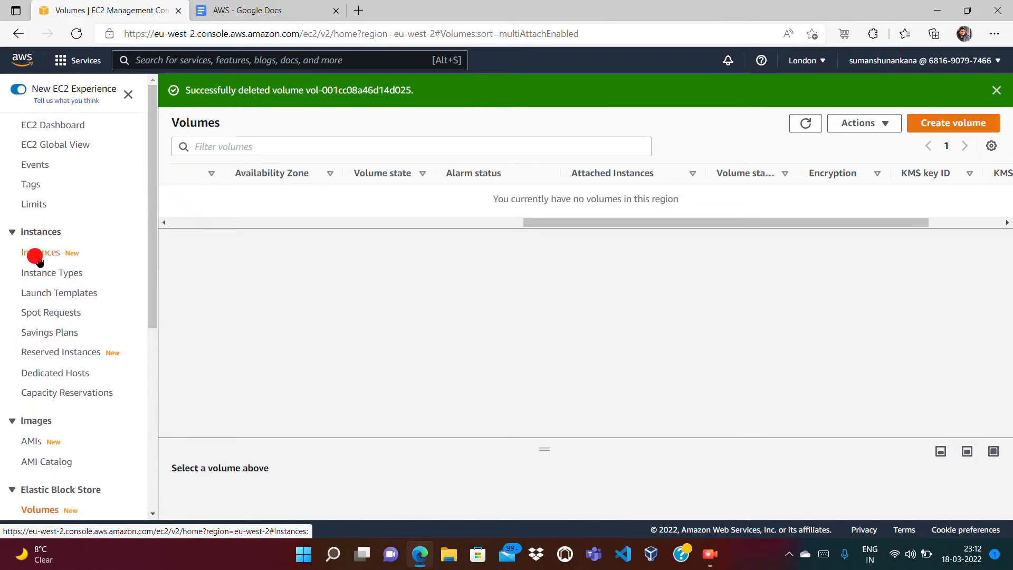
{"action": "left_click", "coordinate": [571, 123]}
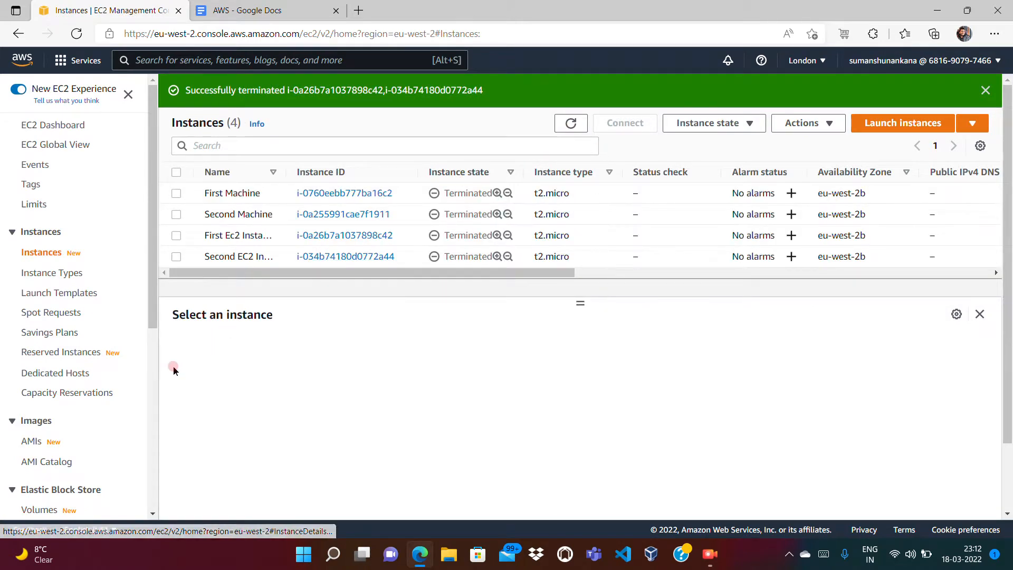
{"action": "left_click", "coordinate": [154, 381]}
Step: Delete London's launch-wizard-1 security group so only default remains
{"action": "left_click", "coordinate": [84, 271]}
{"action": "left_click", "coordinate": [198, 202]}
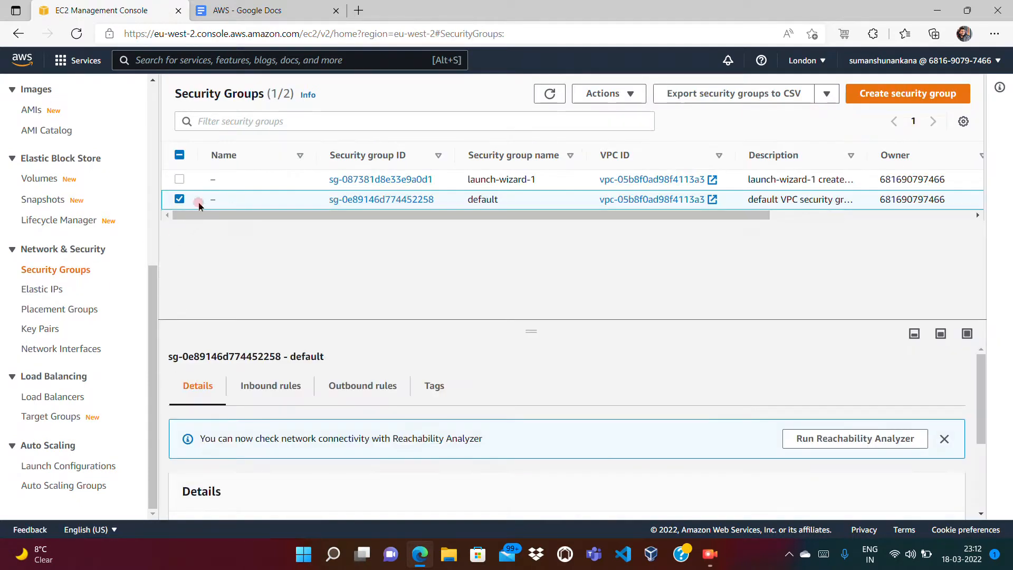
{"action": "left_click", "coordinate": [179, 200]}
{"action": "left_click", "coordinate": [179, 180]}
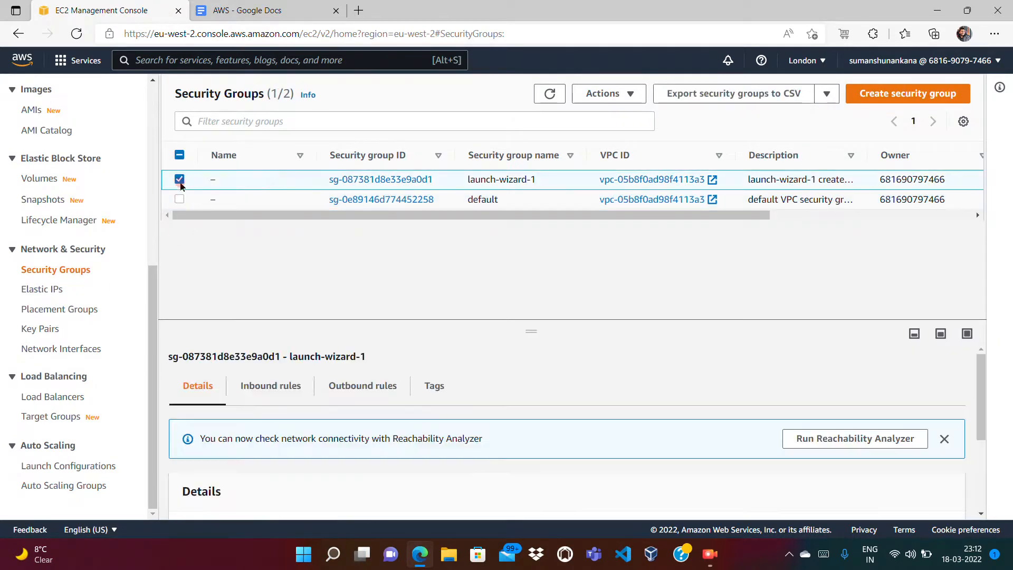
{"action": "left_click", "coordinate": [603, 94]}
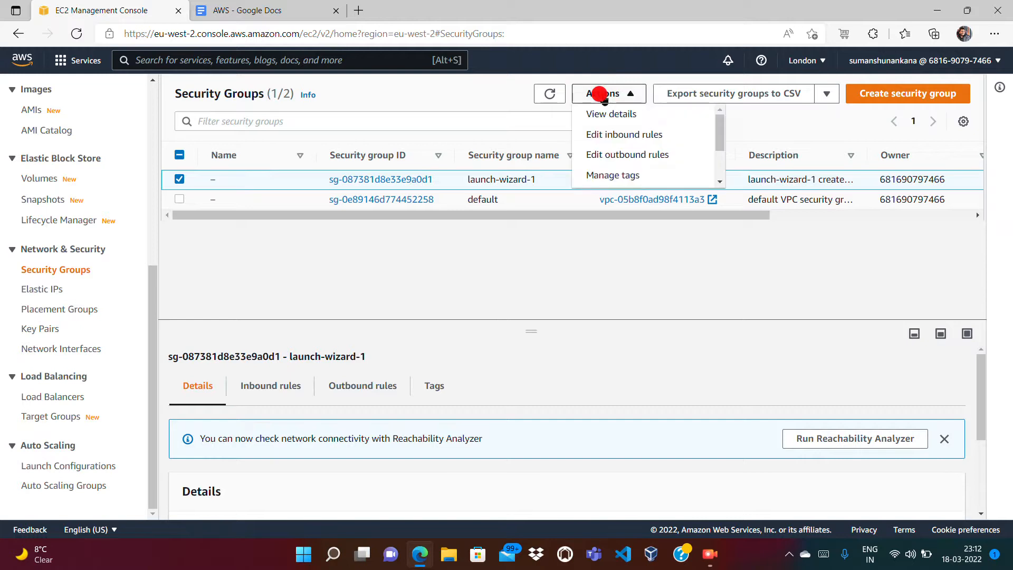
{"action": "scroll", "coordinate": [714, 166], "scroll_direction": "down", "scroll_amount": 2}
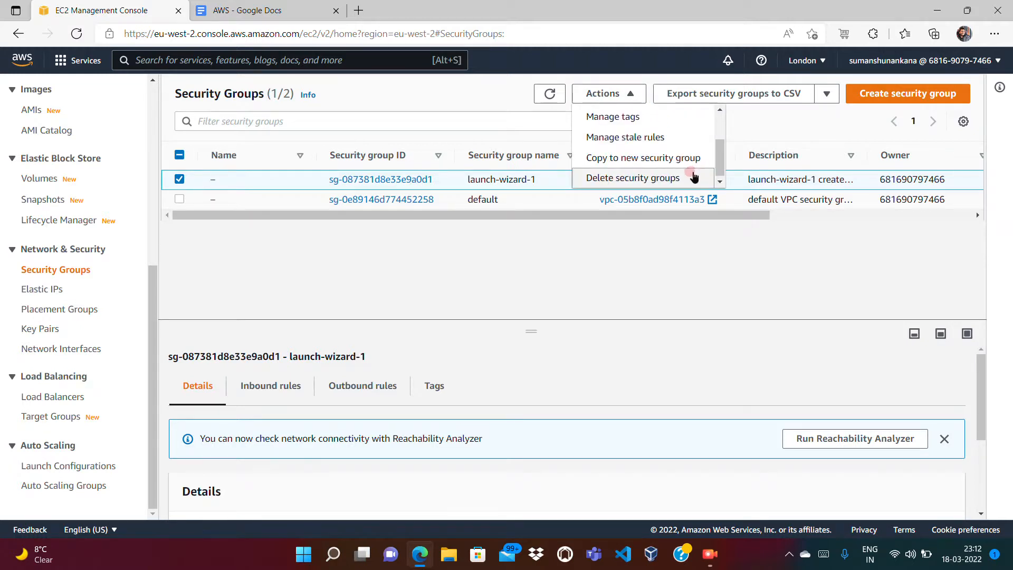
{"action": "left_click", "coordinate": [666, 178]}
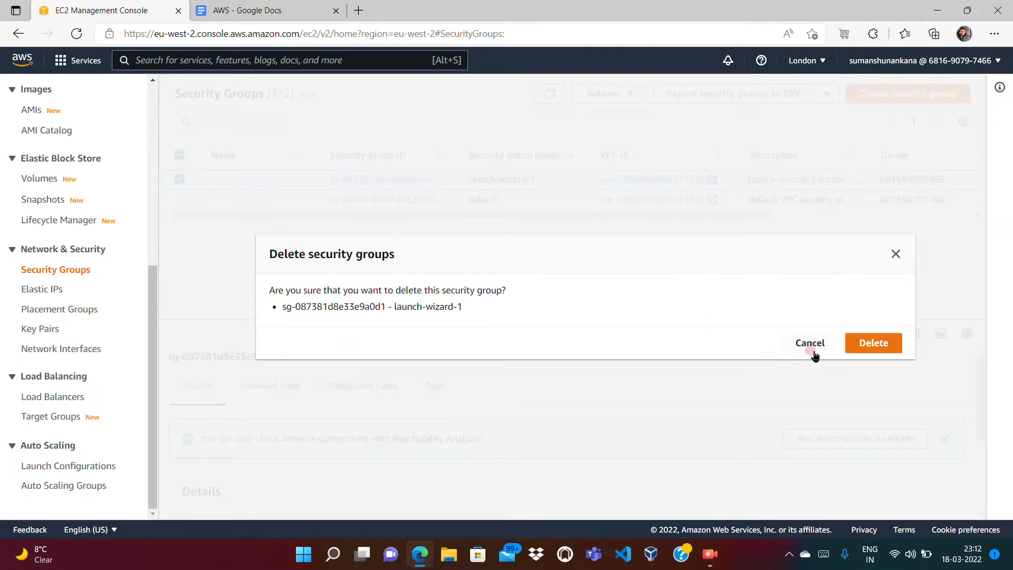
{"action": "left_click", "coordinate": [880, 349]}
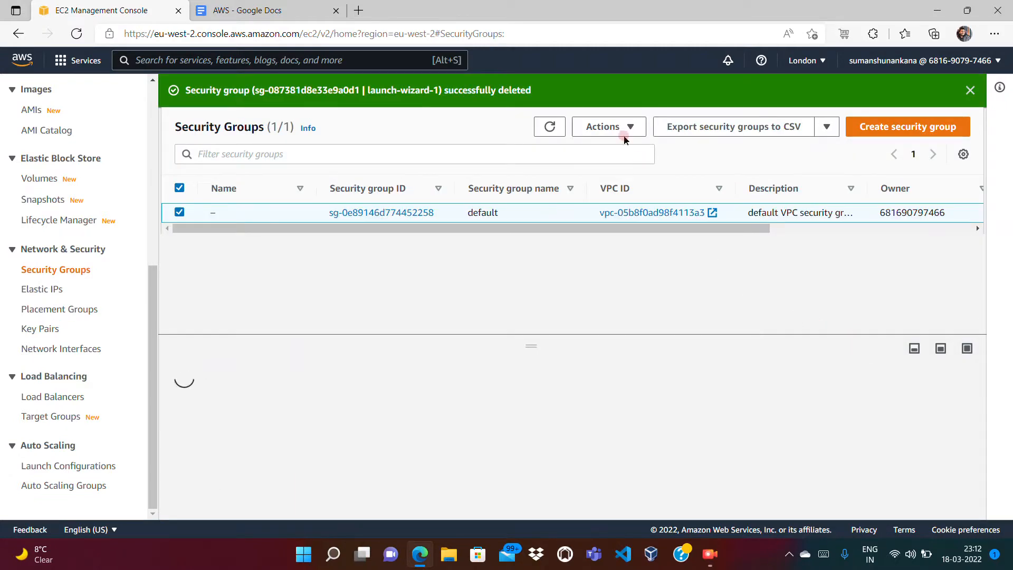
{"action": "left_click", "coordinate": [548, 126]}
{"action": "left_click", "coordinate": [42, 328]}
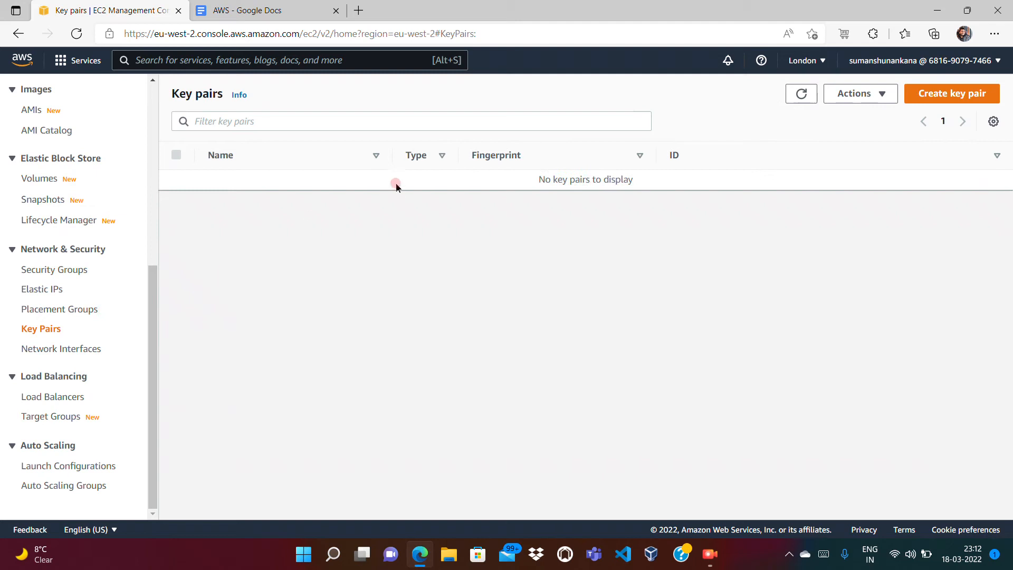
Step: Refresh London's Instances list to confirm all four instances show Terminated
{"action": "left_click", "coordinate": [153, 233]}
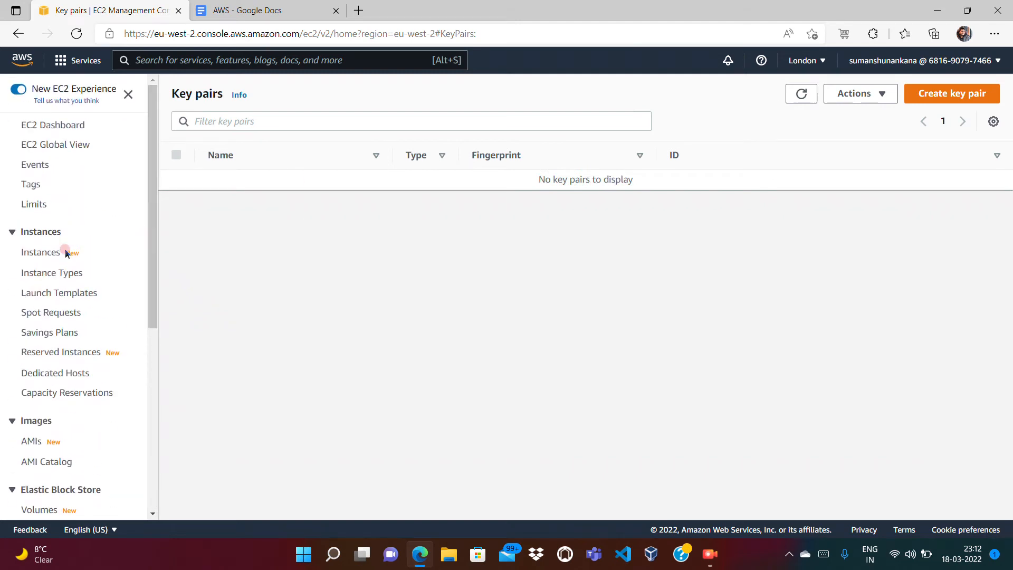
{"action": "left_click", "coordinate": [45, 252]}
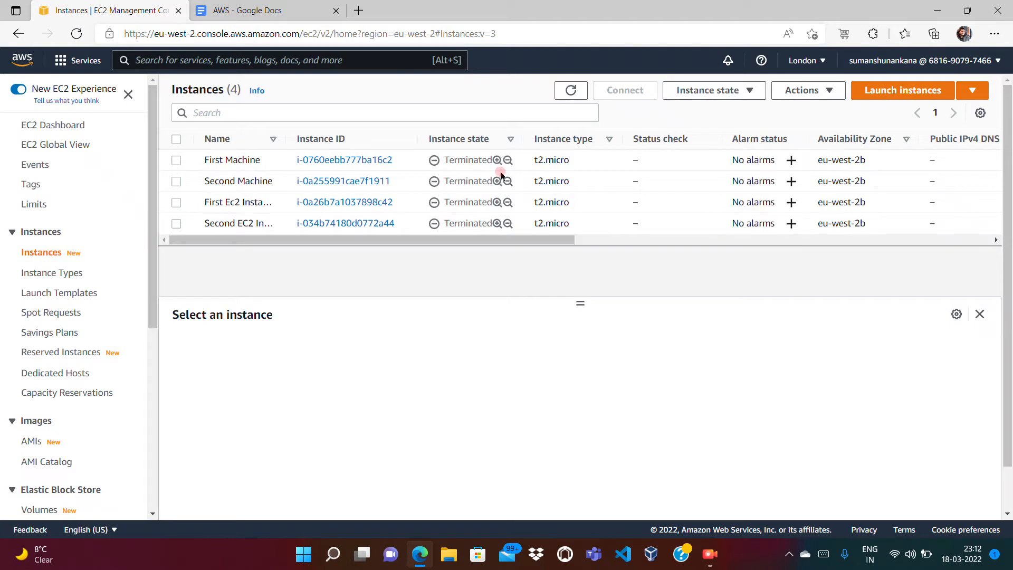
{"action": "left_click", "coordinate": [572, 97]}
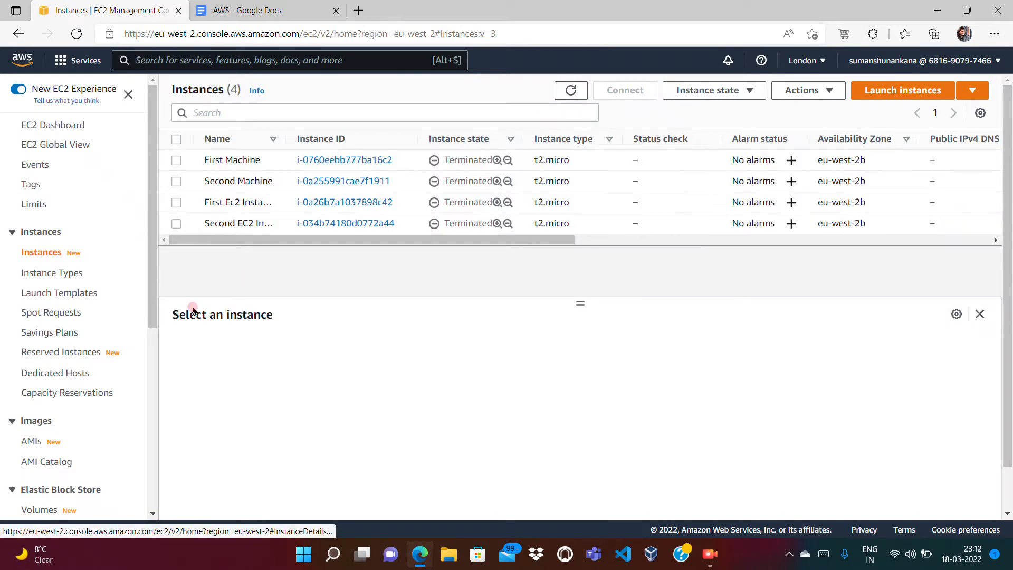
Step: Check that London's Volumes and Snapshots lists are both empty
{"action": "left_click", "coordinate": [153, 381]}
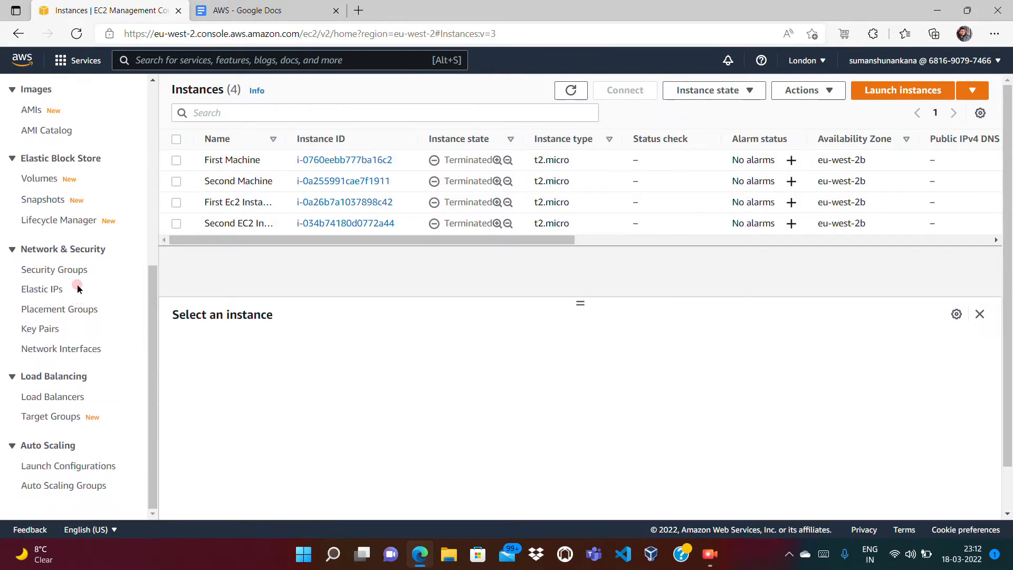
{"action": "left_click", "coordinate": [42, 183]}
{"action": "left_click", "coordinate": [41, 199]}
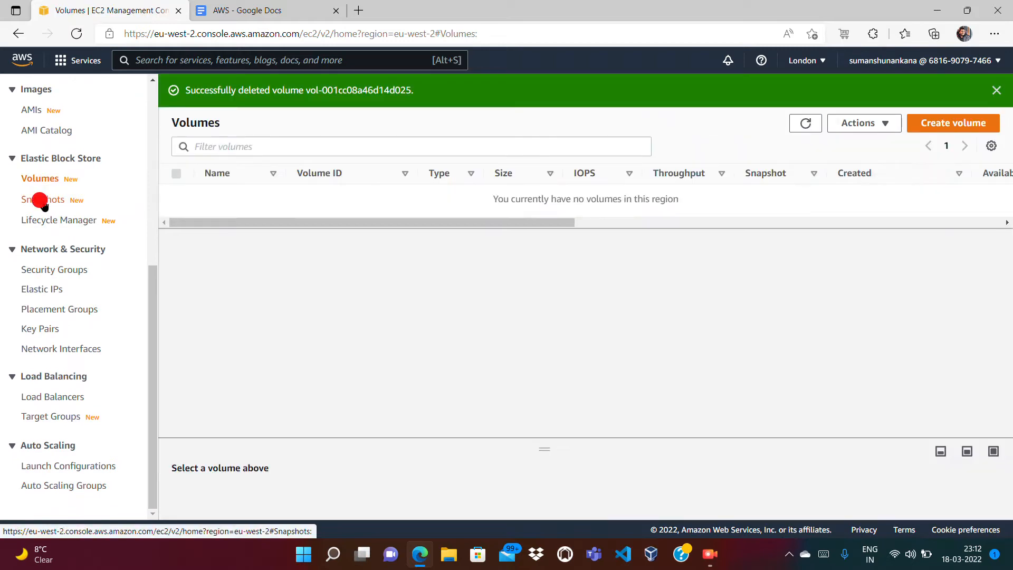
Step: Return to the Instances list and bring up the region selector
{"action": "left_click", "coordinate": [157, 180]}
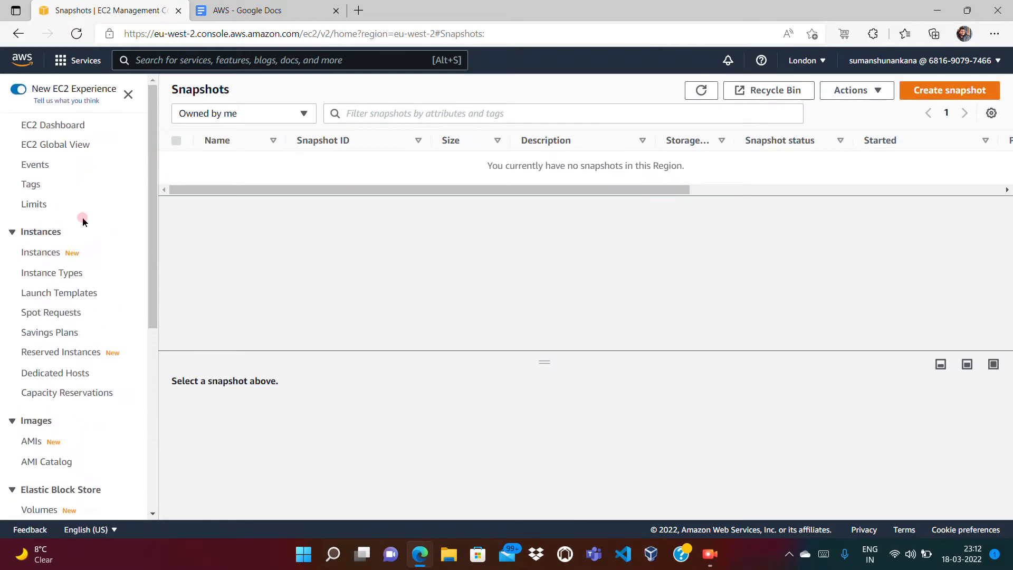
{"action": "left_click", "coordinate": [41, 252]}
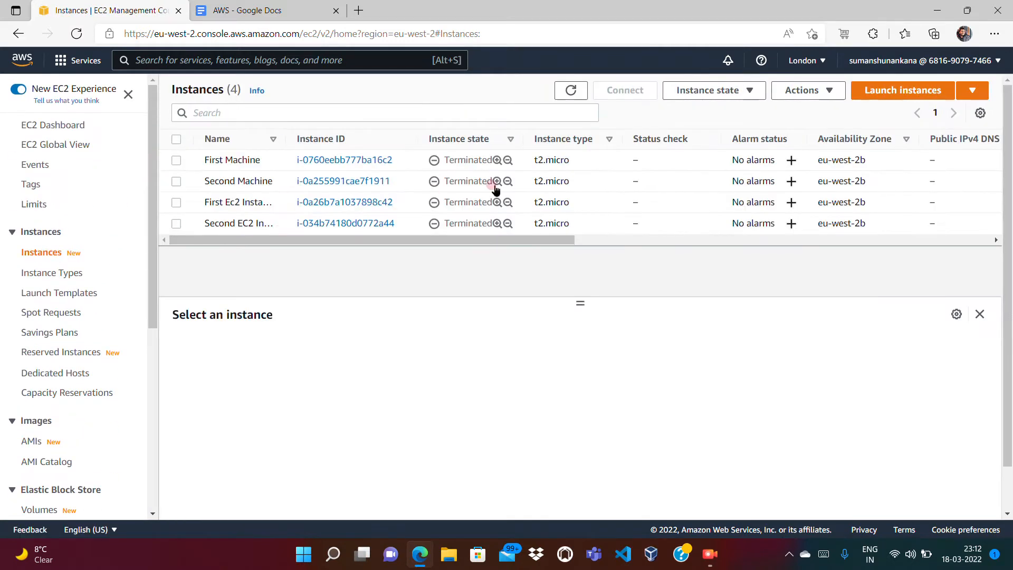
{"action": "left_click", "coordinate": [802, 60]}
Step: Switch the console to Europe (Ireland) and dismiss the Welcome back popup
{"action": "left_click", "coordinate": [830, 391]}
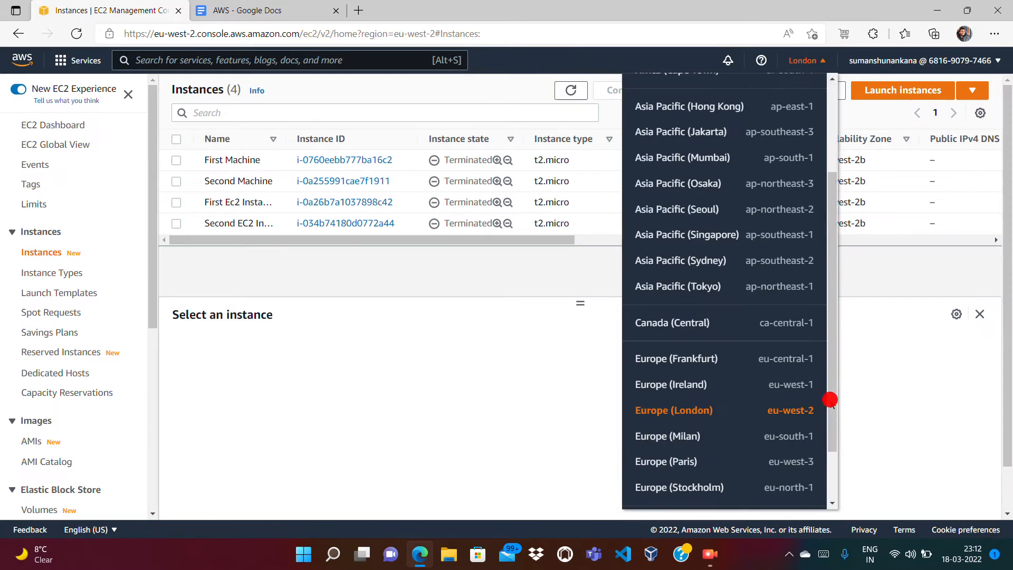
{"action": "left_click", "coordinate": [703, 315]}
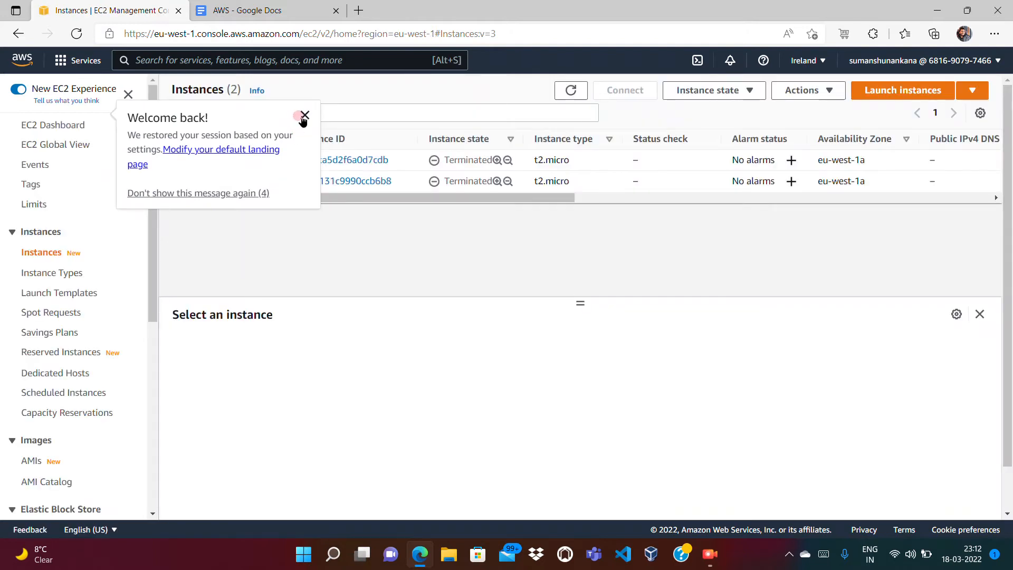
{"action": "left_click", "coordinate": [305, 115]}
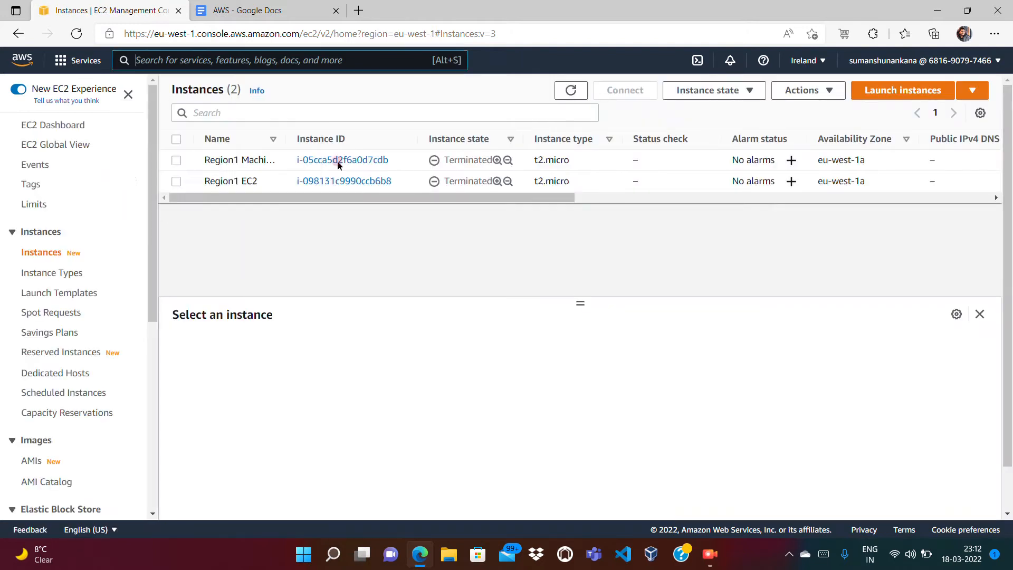
Step: Confirm Ireland has no volumes or snapshots, then go back to the console home page
{"action": "left_click", "coordinate": [156, 366]}
{"action": "left_click", "coordinate": [40, 181]}
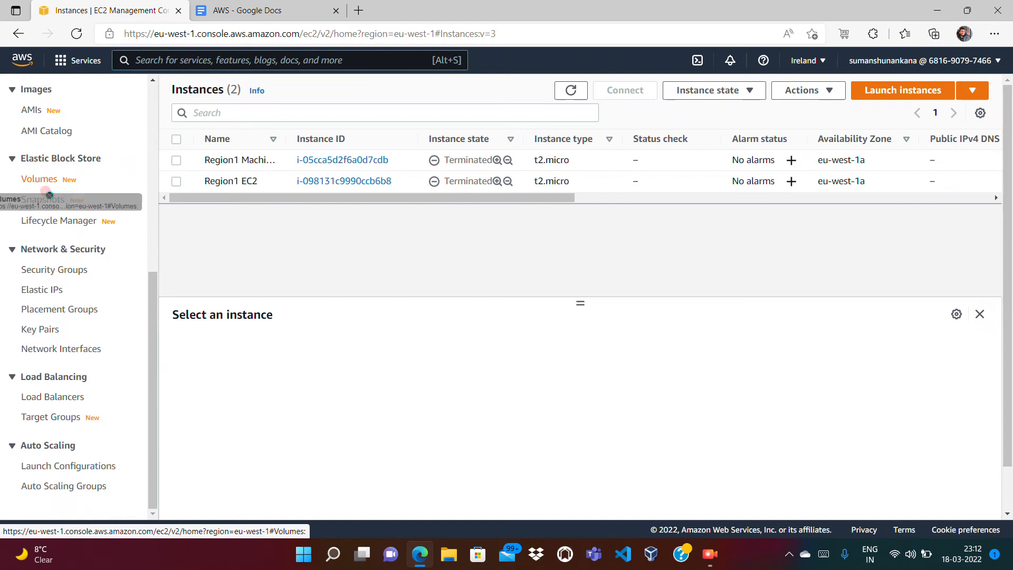
{"action": "left_click", "coordinate": [44, 200]}
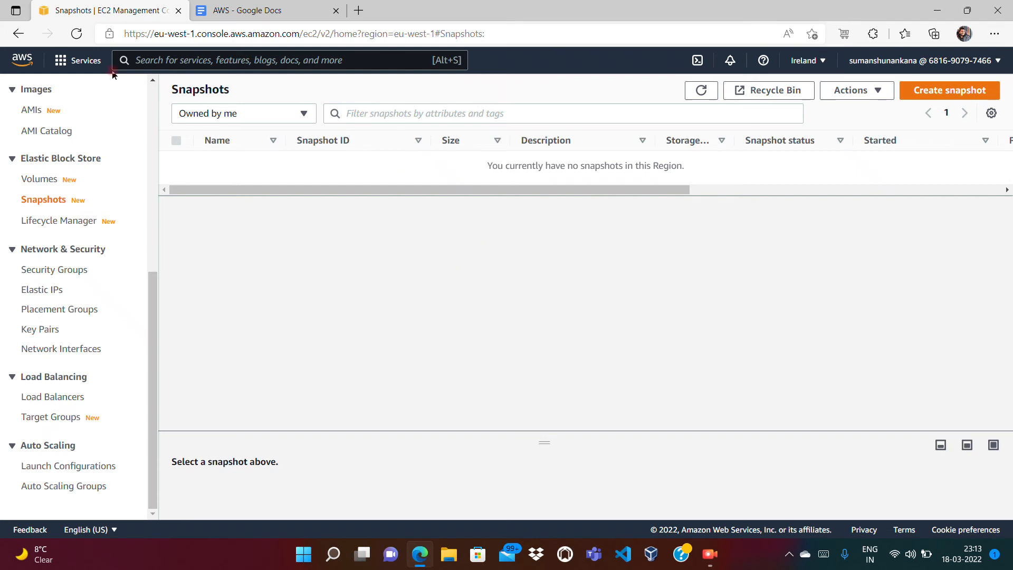
{"action": "left_click", "coordinate": [22, 60]}
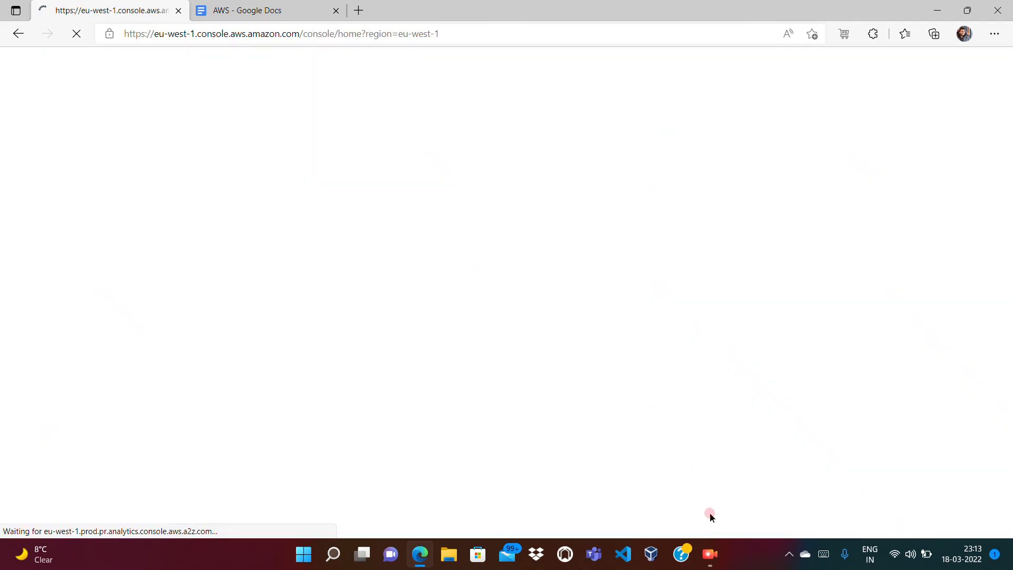